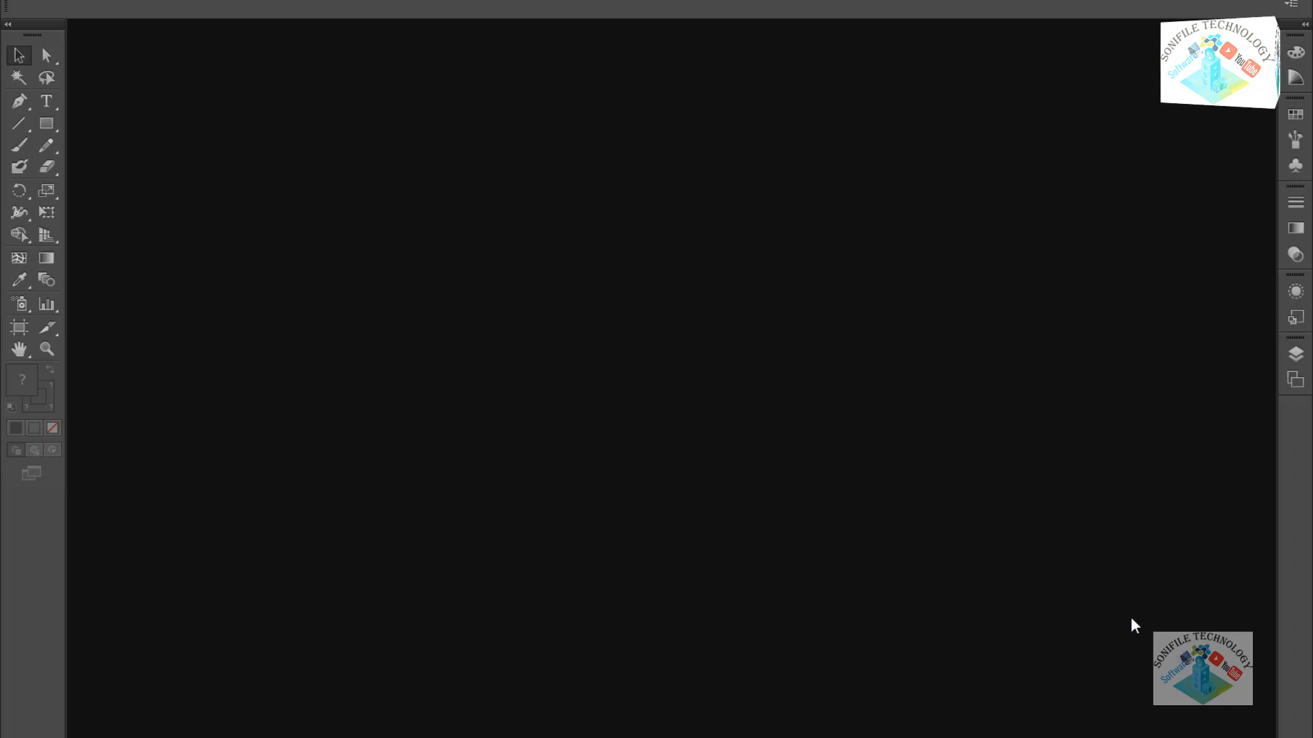
Create a new 1080.28 × 720.89 px document named after the poetry page.
{"action": "left_click", "coordinate": [47, 0]}
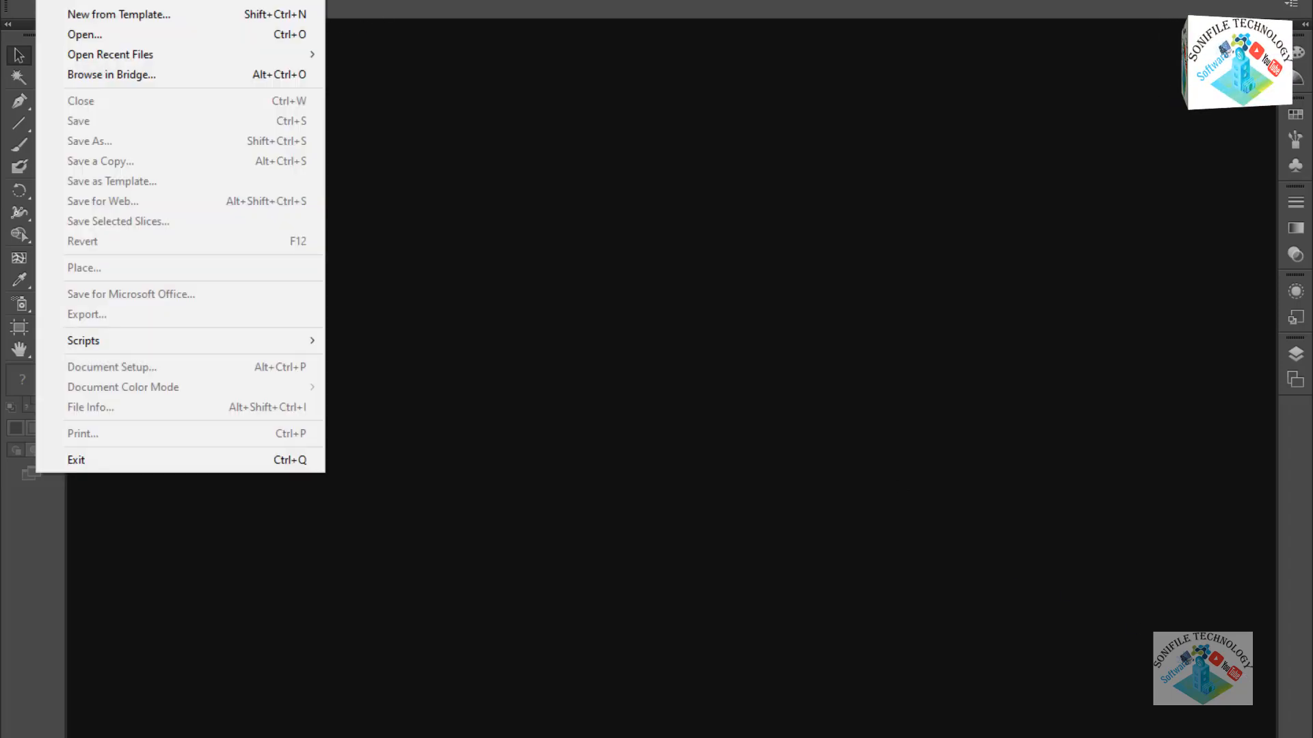
{"action": "left_click", "coordinate": [64, 2]}
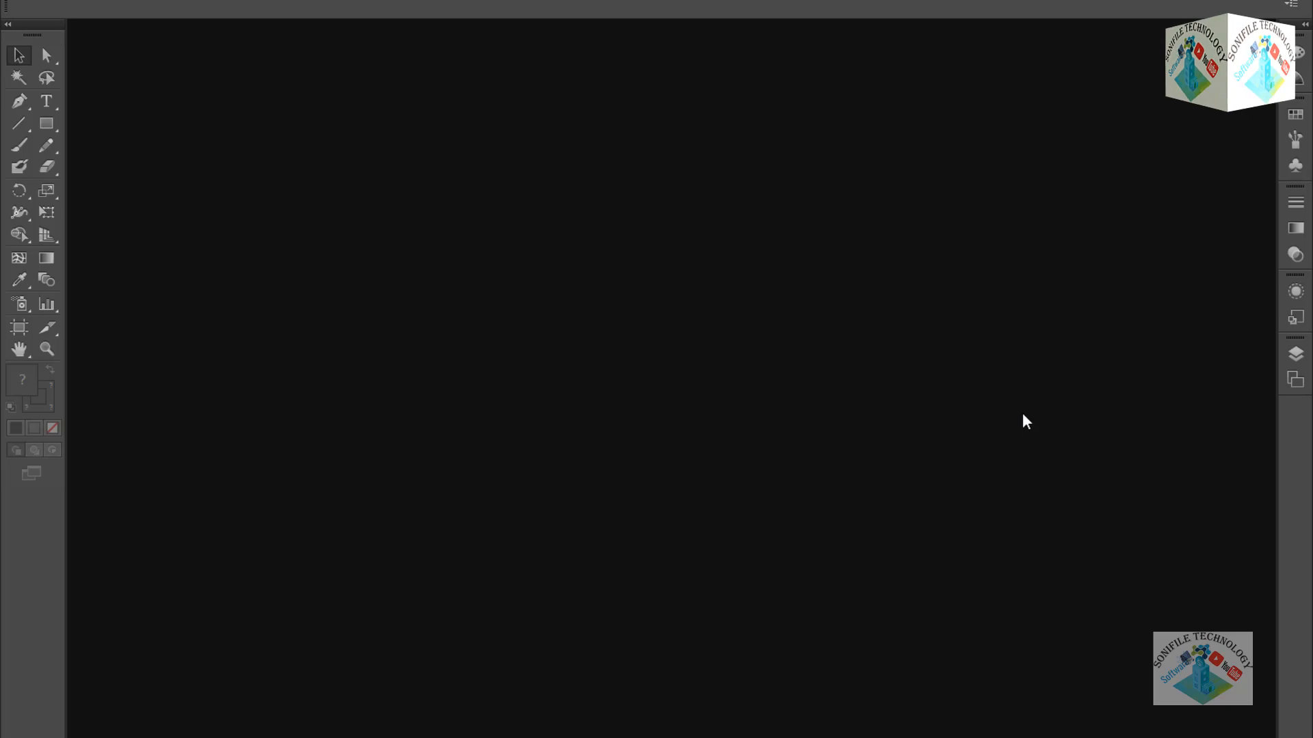
{"action": "key", "text": "ctrl+n"}
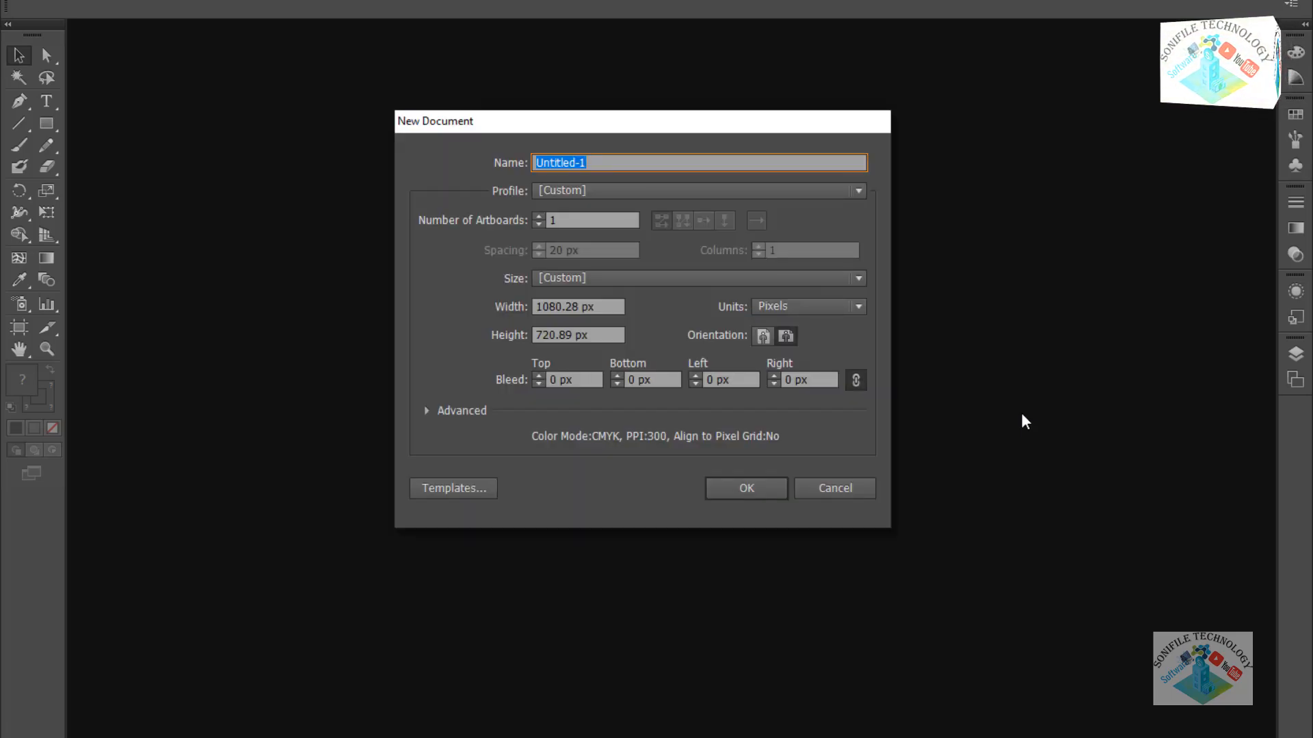
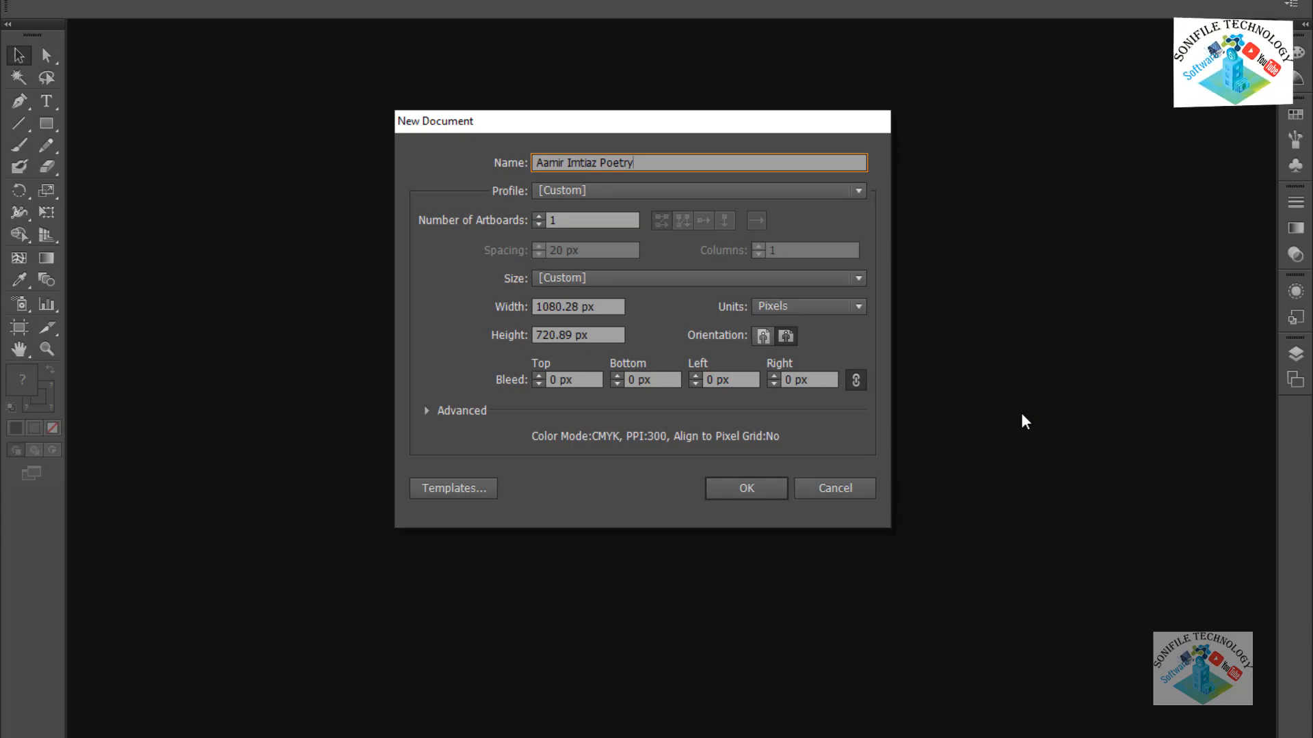
{"action": "left_click", "coordinate": [769, 495]}
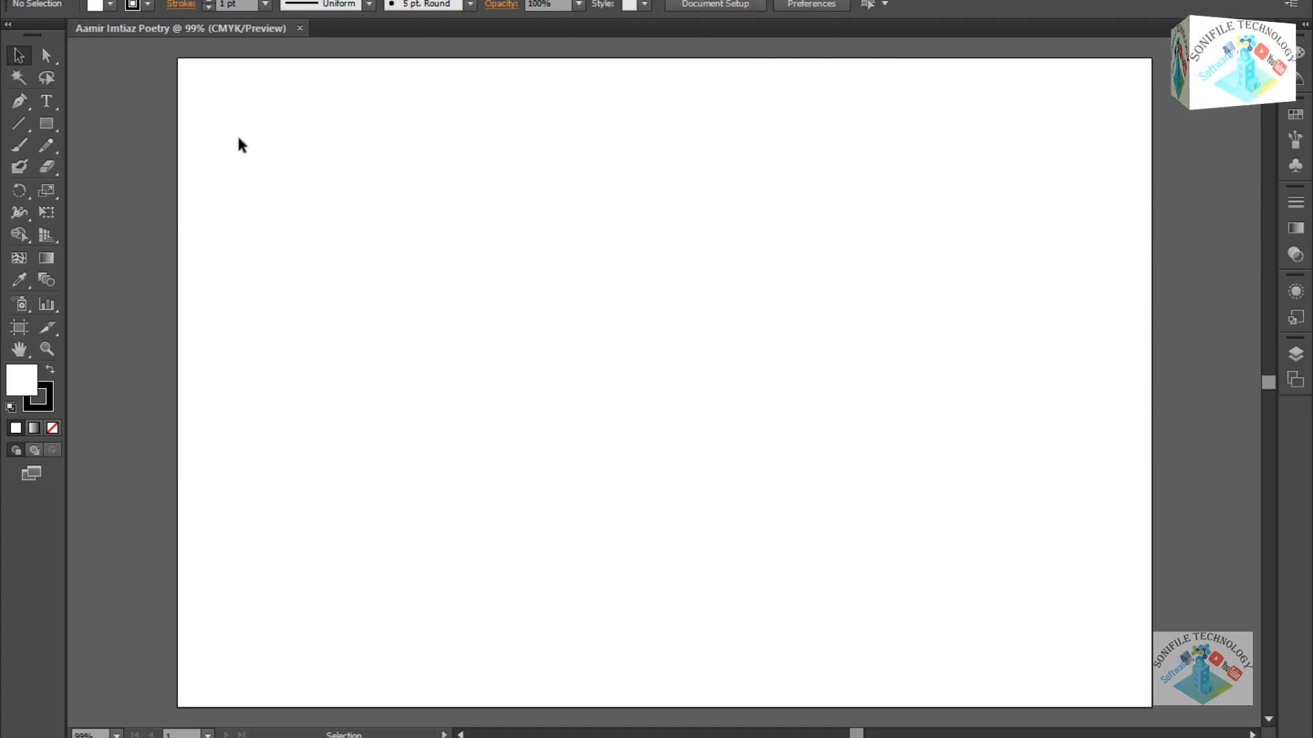
Switch from the Rectangle Tool to the Ellipse Tool.
{"action": "left_click", "coordinate": [58, 129]}
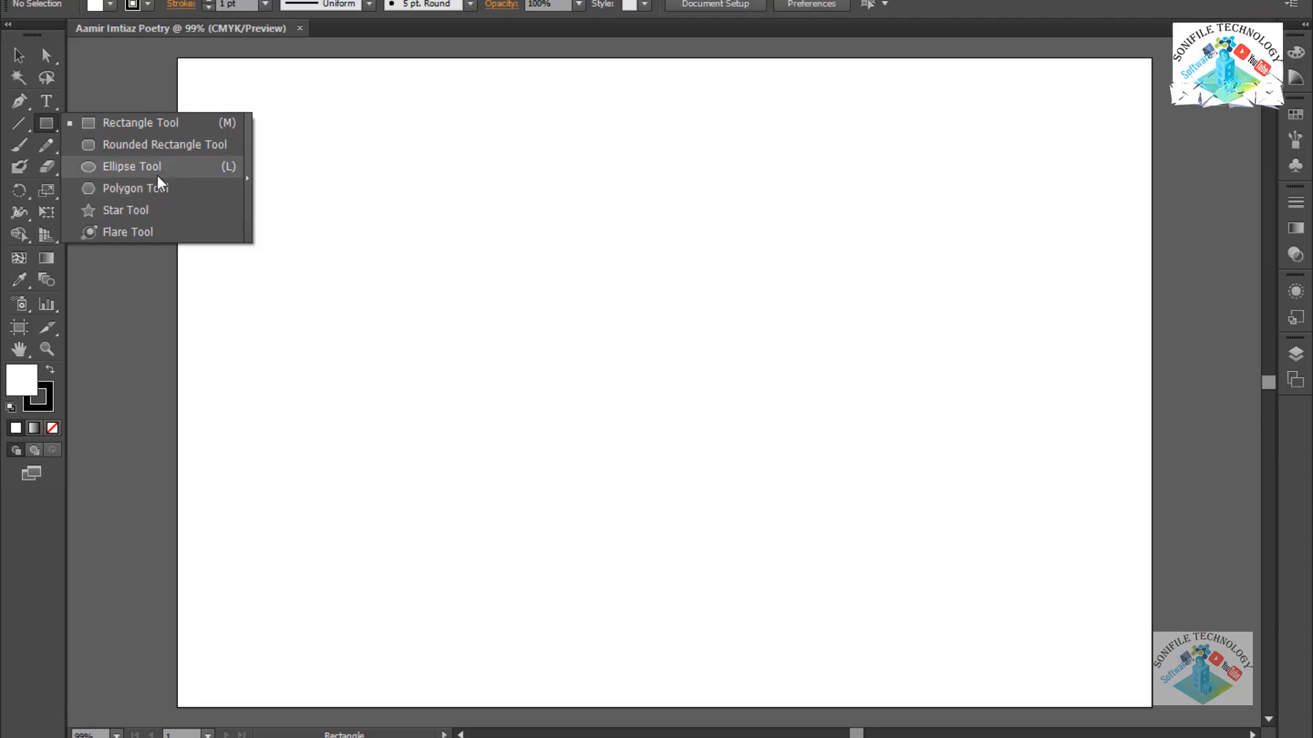
{"action": "left_click", "coordinate": [196, 175]}
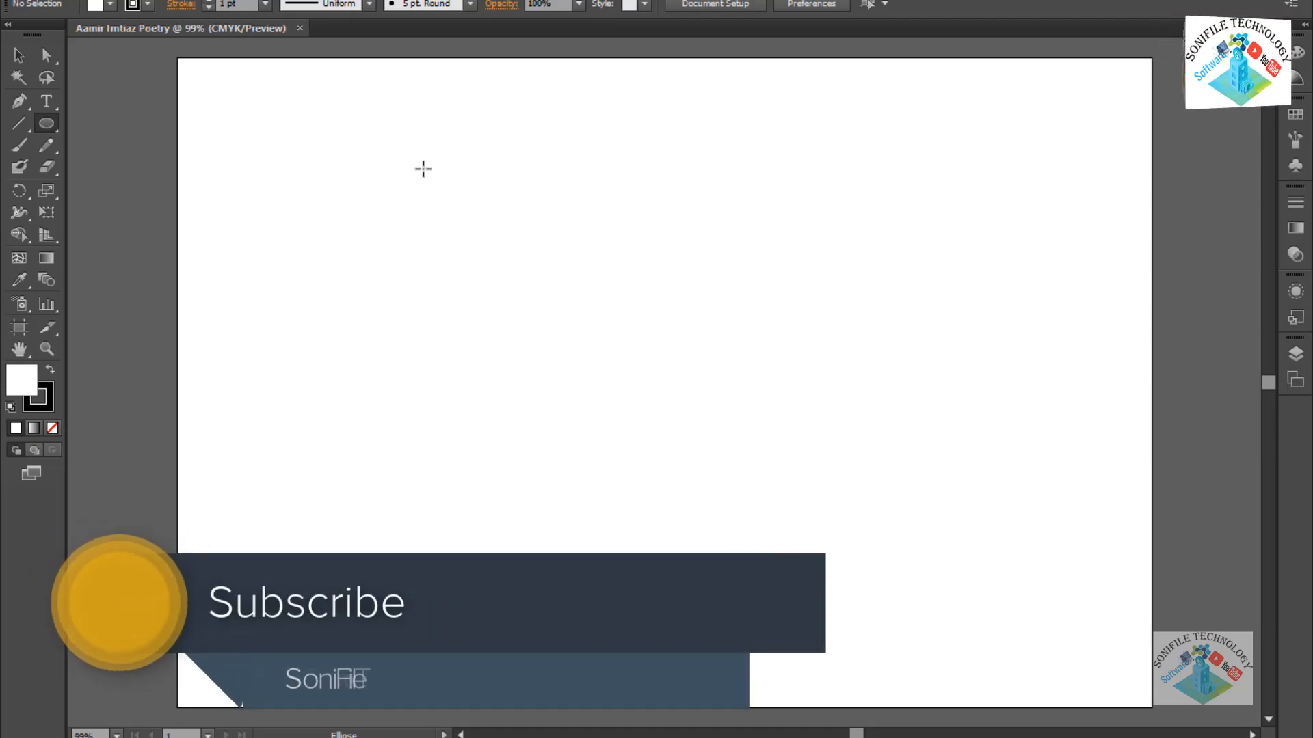
Draw a roughly 449 px circle, try a lens width profile, then return to Uniform.
{"action": "left_click_drag", "start_coordinate": [431, 172], "coordinate": [827, 506]}
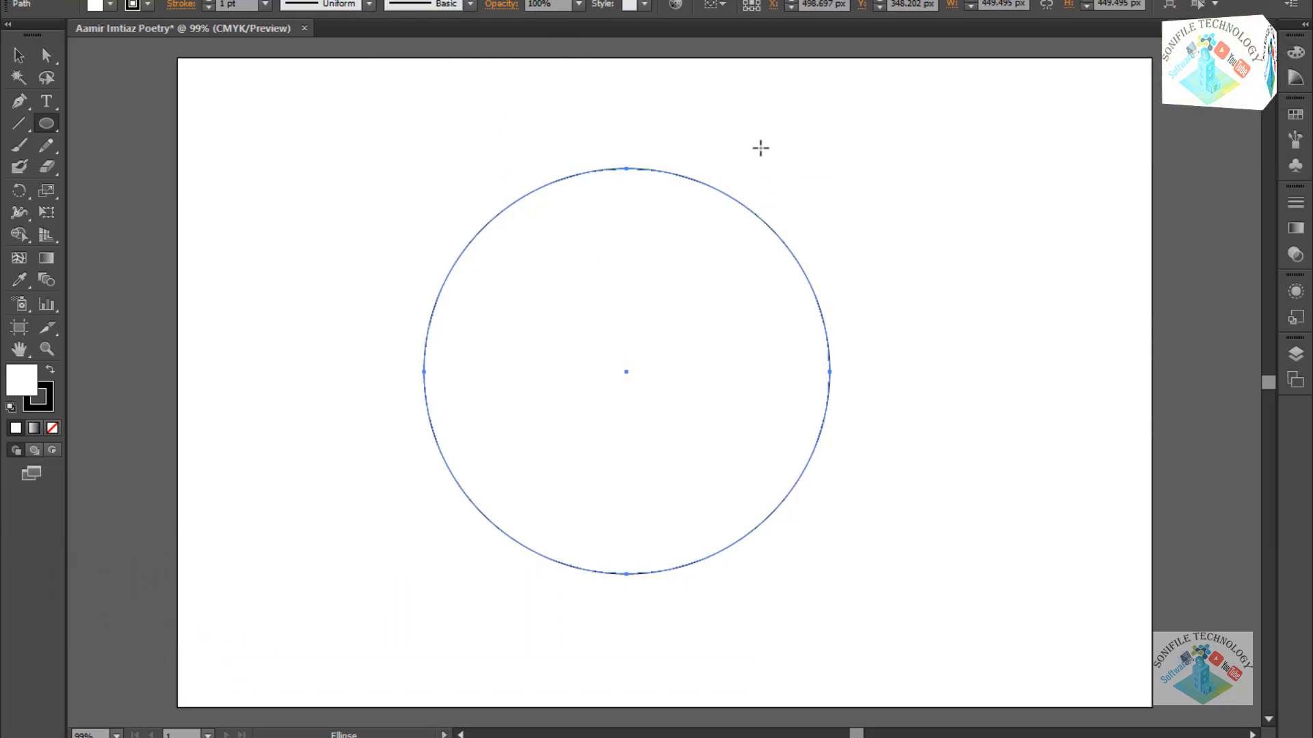
{"action": "left_click", "coordinate": [371, 8]}
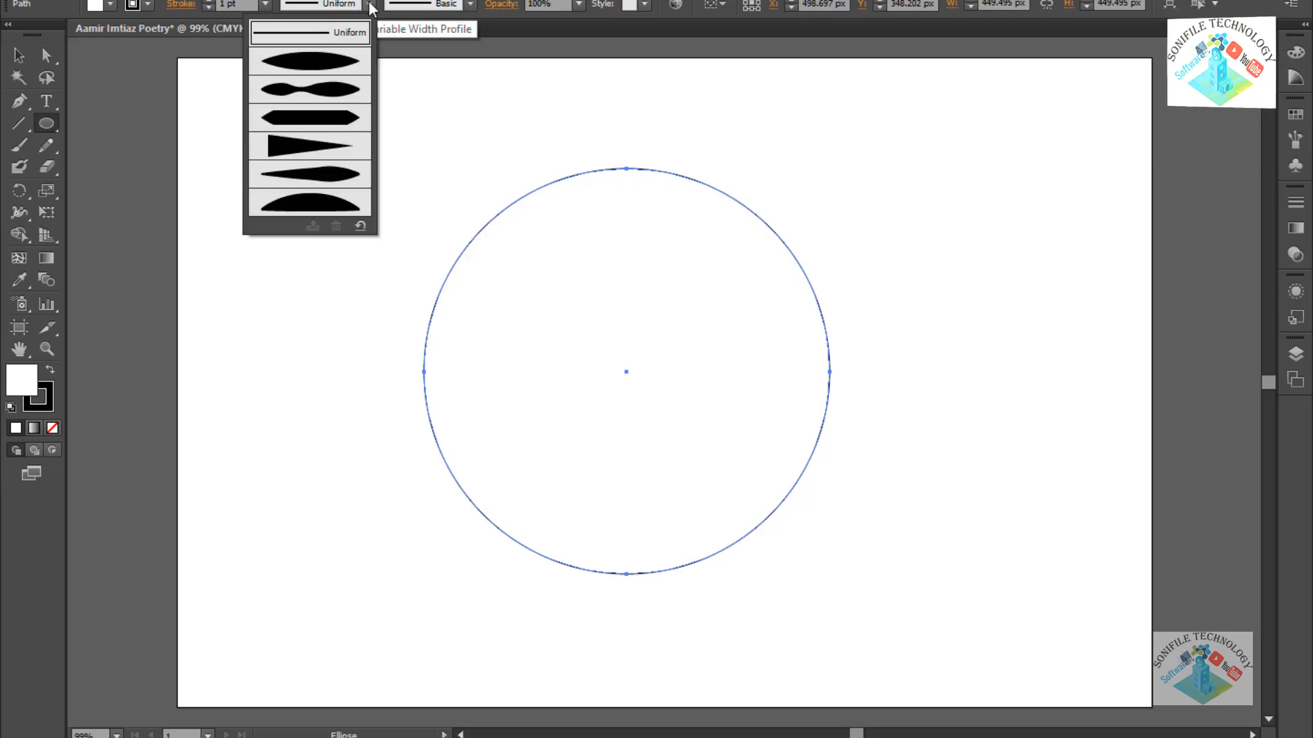
{"action": "left_click", "coordinate": [338, 67]}
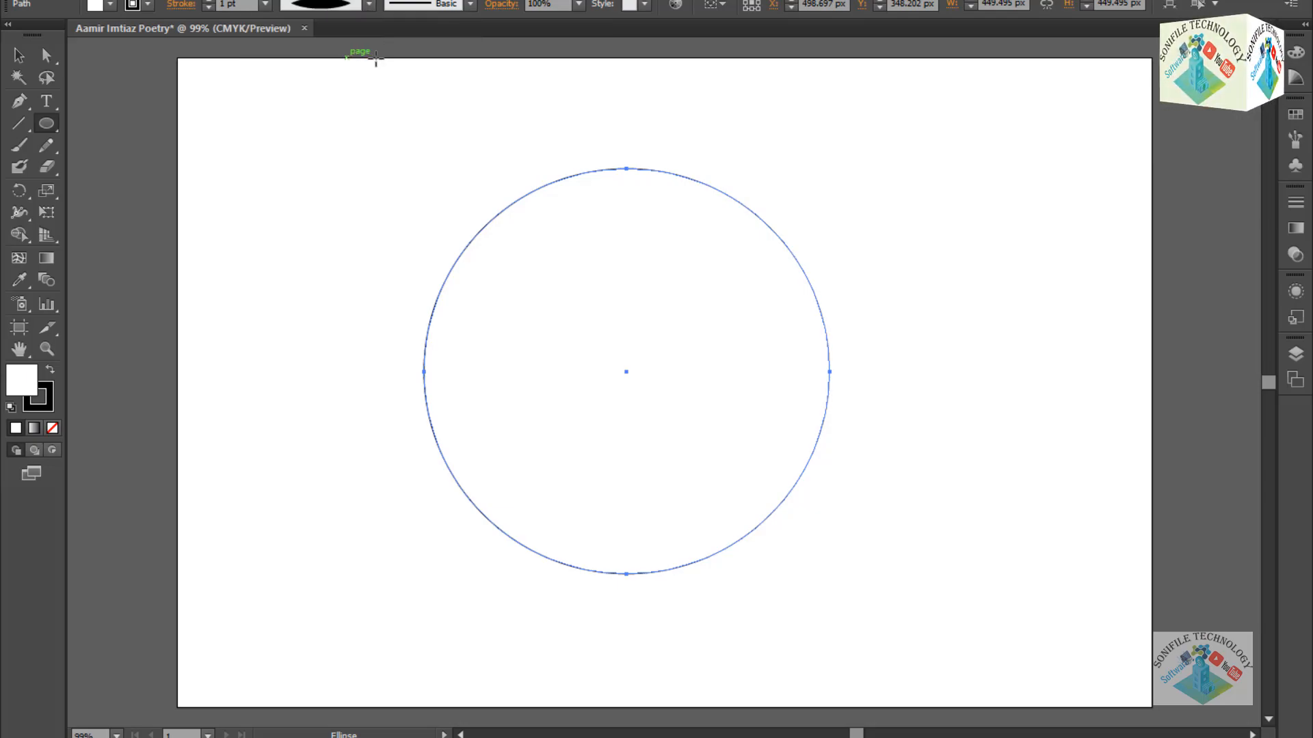
{"action": "left_click", "coordinate": [369, 4]}
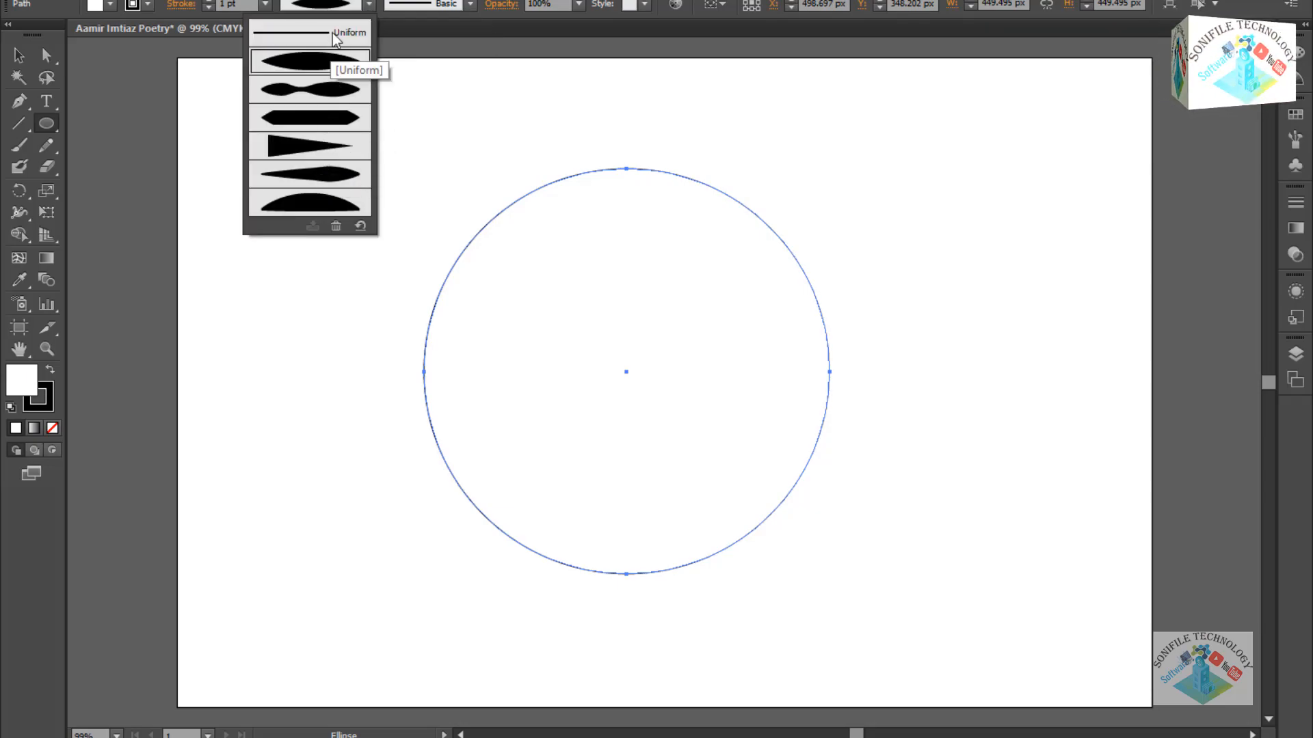
{"action": "left_click", "coordinate": [314, 33]}
Try the charcoal brush on the circle's outline, then reset it to Basic.
{"action": "left_click", "coordinate": [471, 6]}
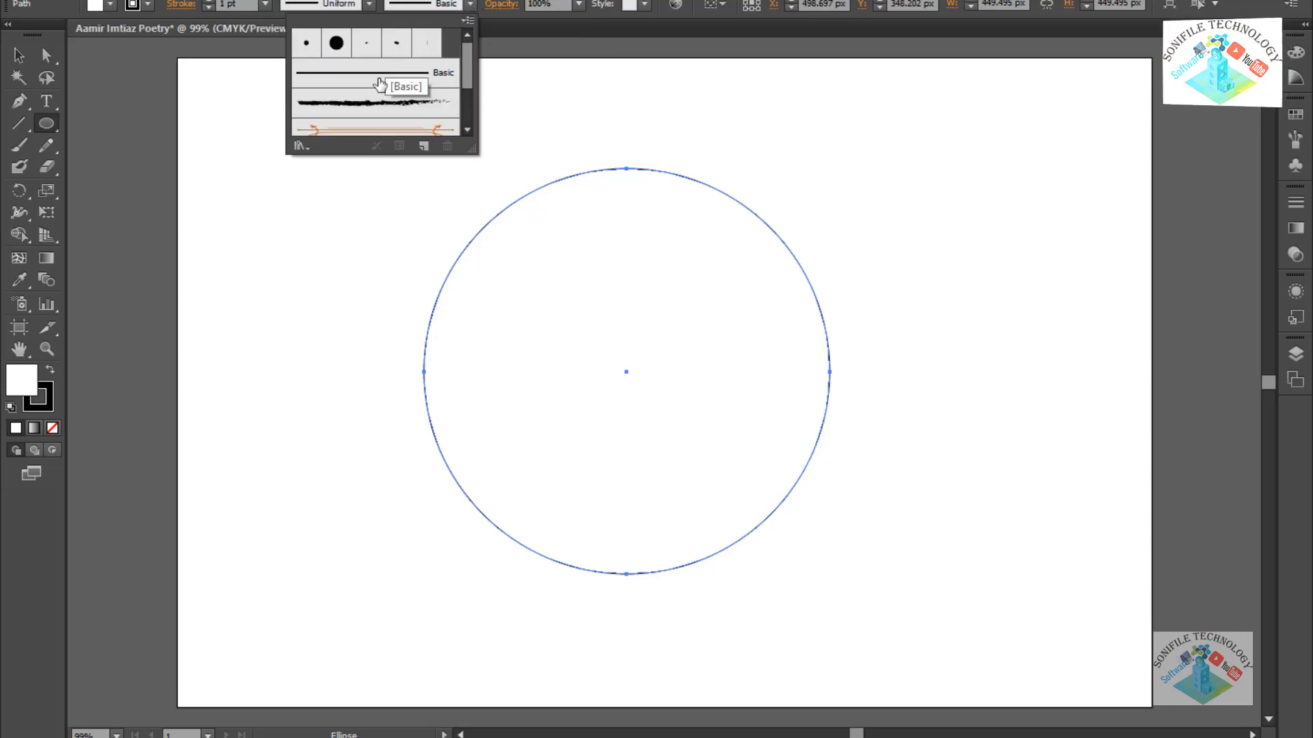
{"action": "scroll", "coordinate": [396, 110], "scroll_direction": "down", "scroll_amount": 3}
{"action": "scroll", "coordinate": [389, 68], "scroll_direction": "up", "scroll_amount": 3}
{"action": "left_click", "coordinate": [376, 104]}
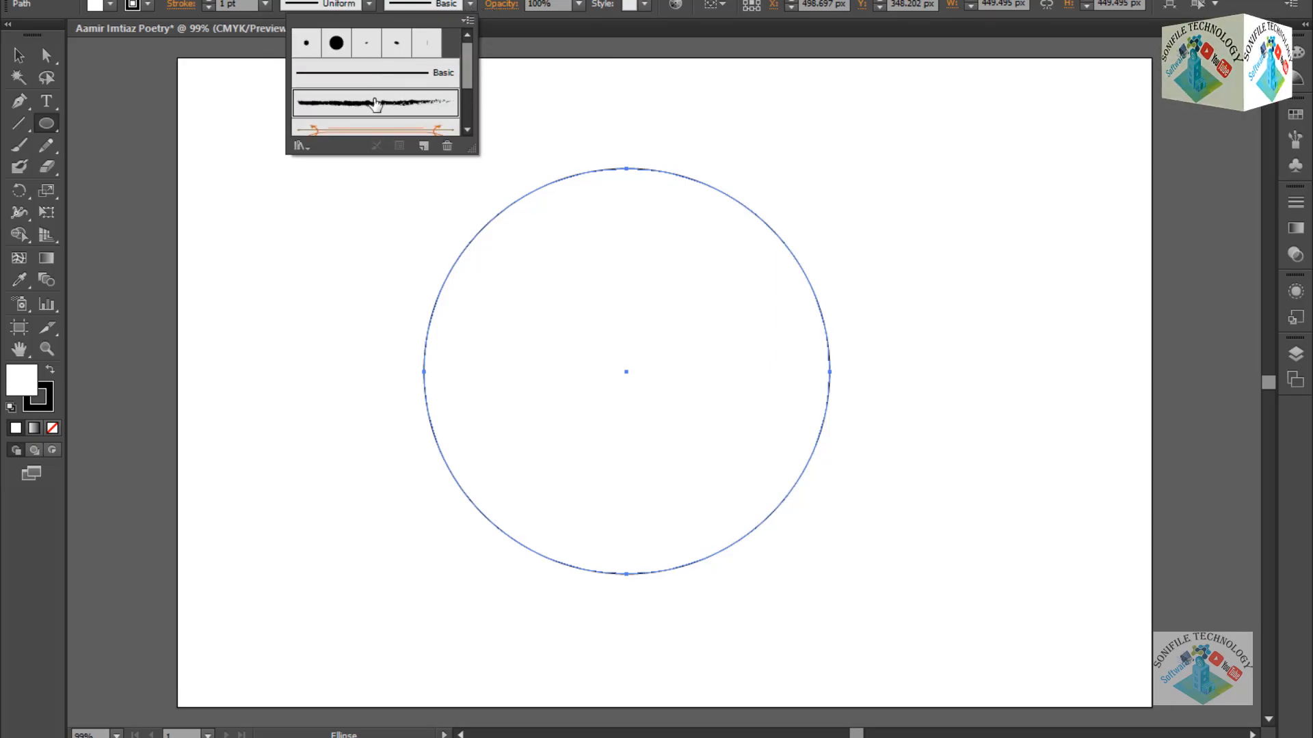
{"action": "left_click", "coordinate": [471, 6]}
{"action": "left_click", "coordinate": [471, 6]}
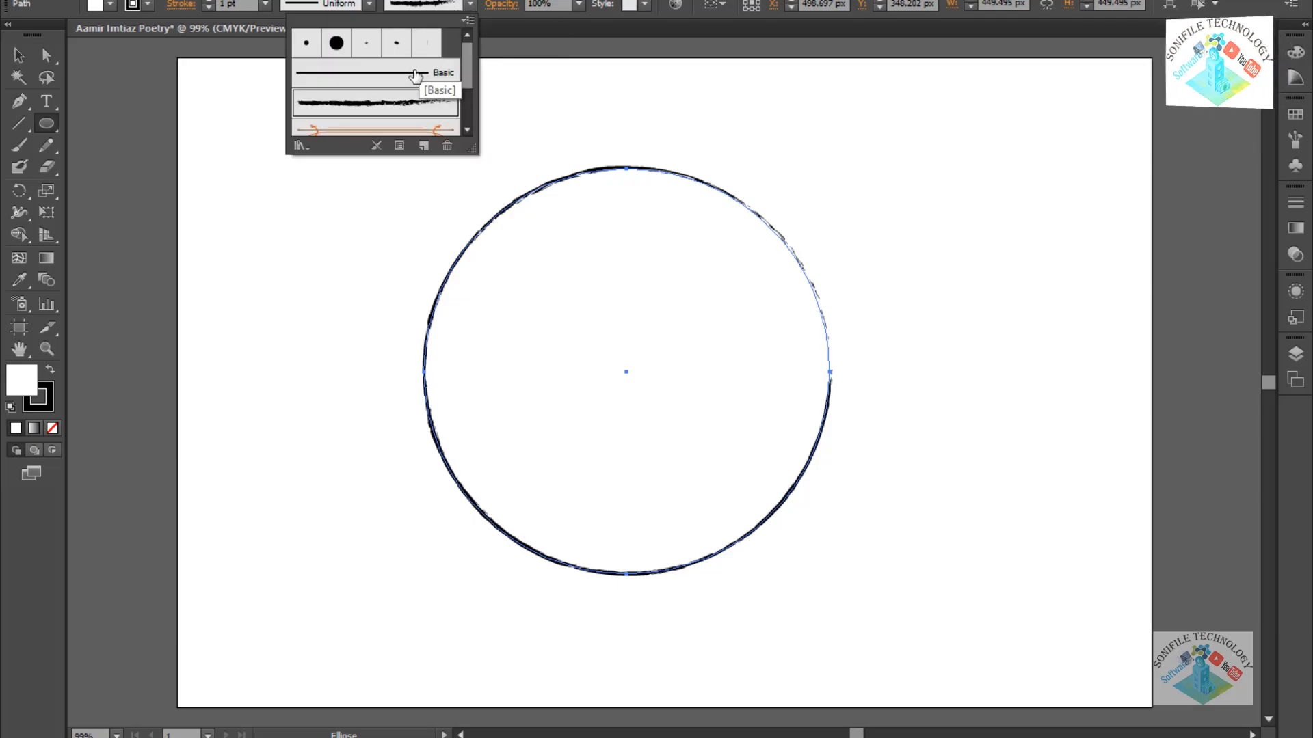
{"action": "left_click", "coordinate": [416, 74]}
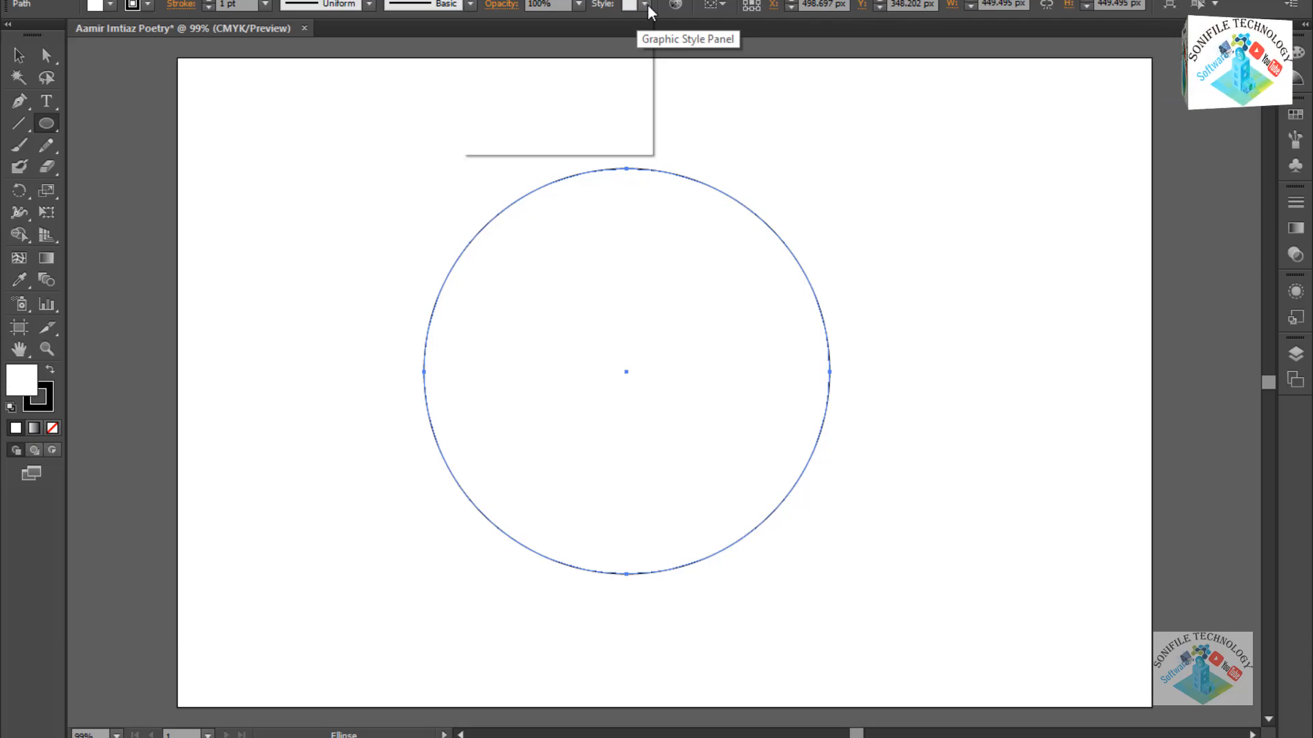
Give the circle a light grey fill after trying orange.
{"action": "left_click", "coordinate": [647, 6]}
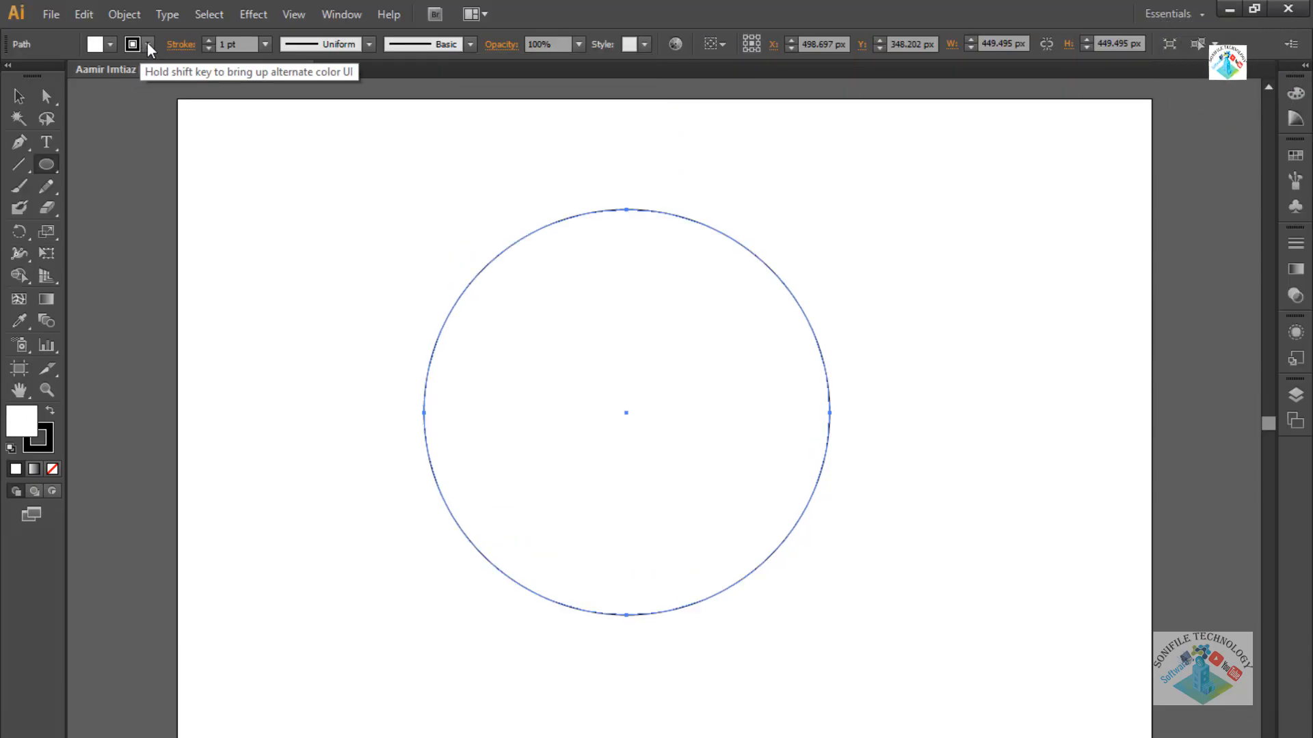
{"action": "left_click", "coordinate": [111, 45]}
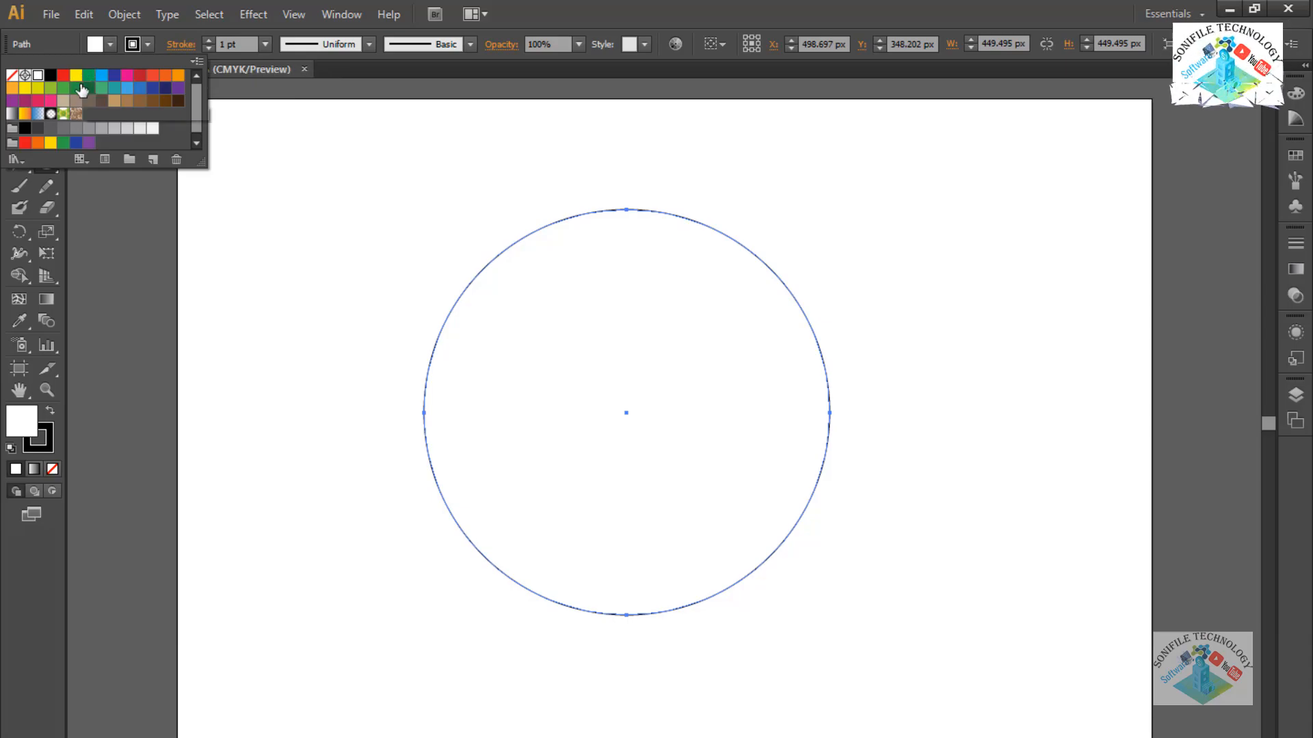
{"action": "left_click", "coordinate": [165, 79]}
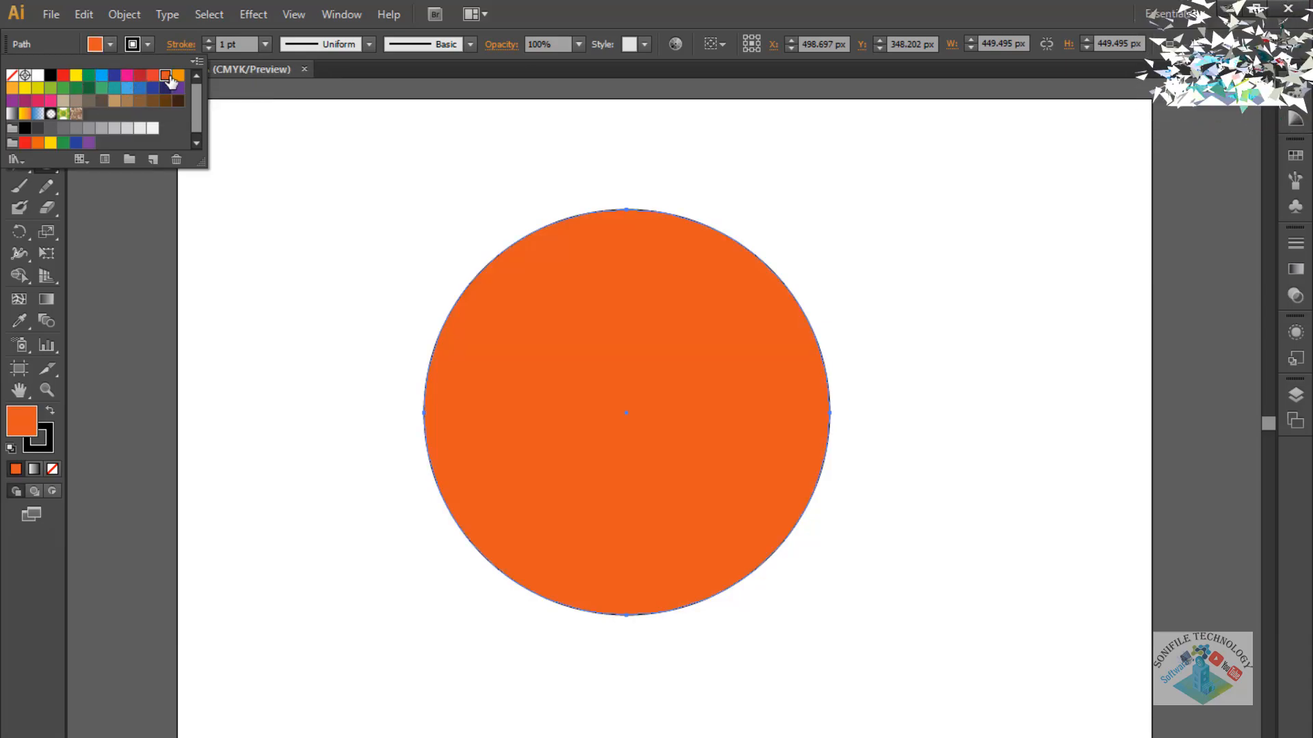
{"action": "left_click", "coordinate": [151, 129]}
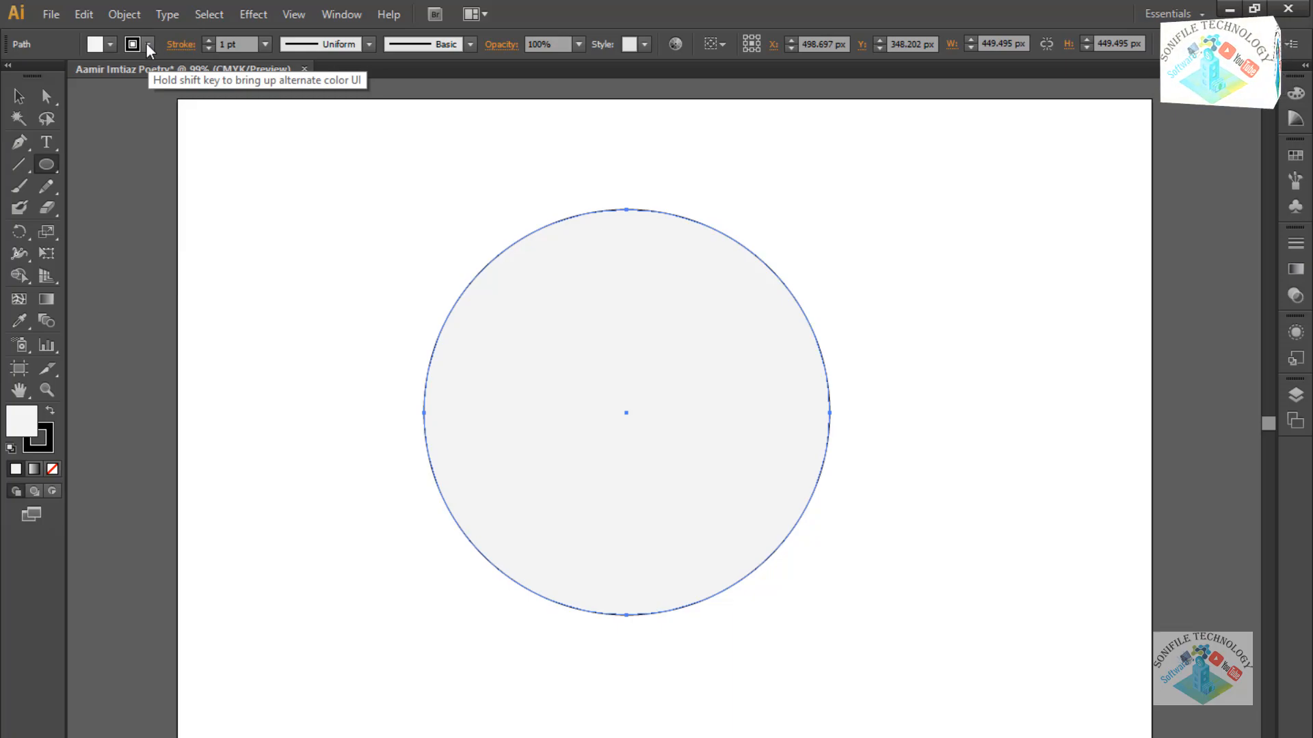
Try cyan and purple outlines, set the stroke back to black, and select the circle.
{"action": "left_click", "coordinate": [147, 44]}
{"action": "left_click", "coordinate": [100, 77]}
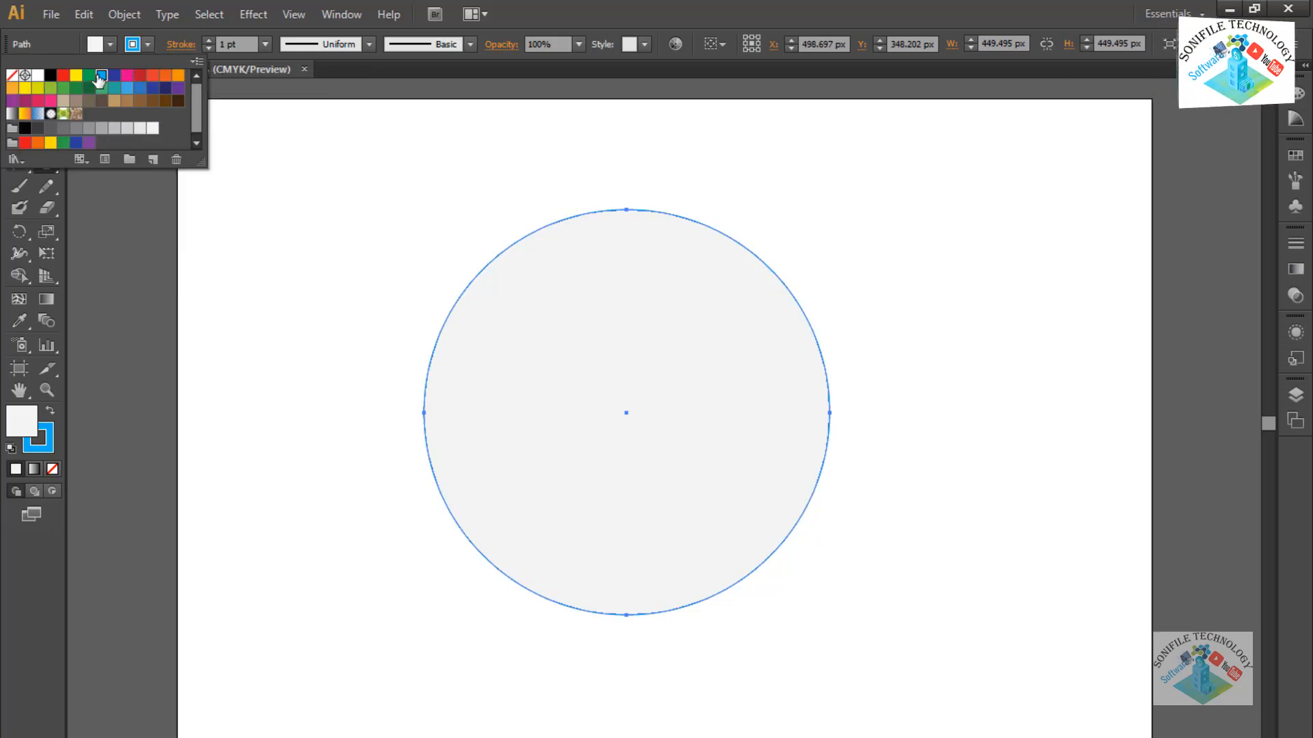
{"action": "left_click", "coordinate": [178, 89]}
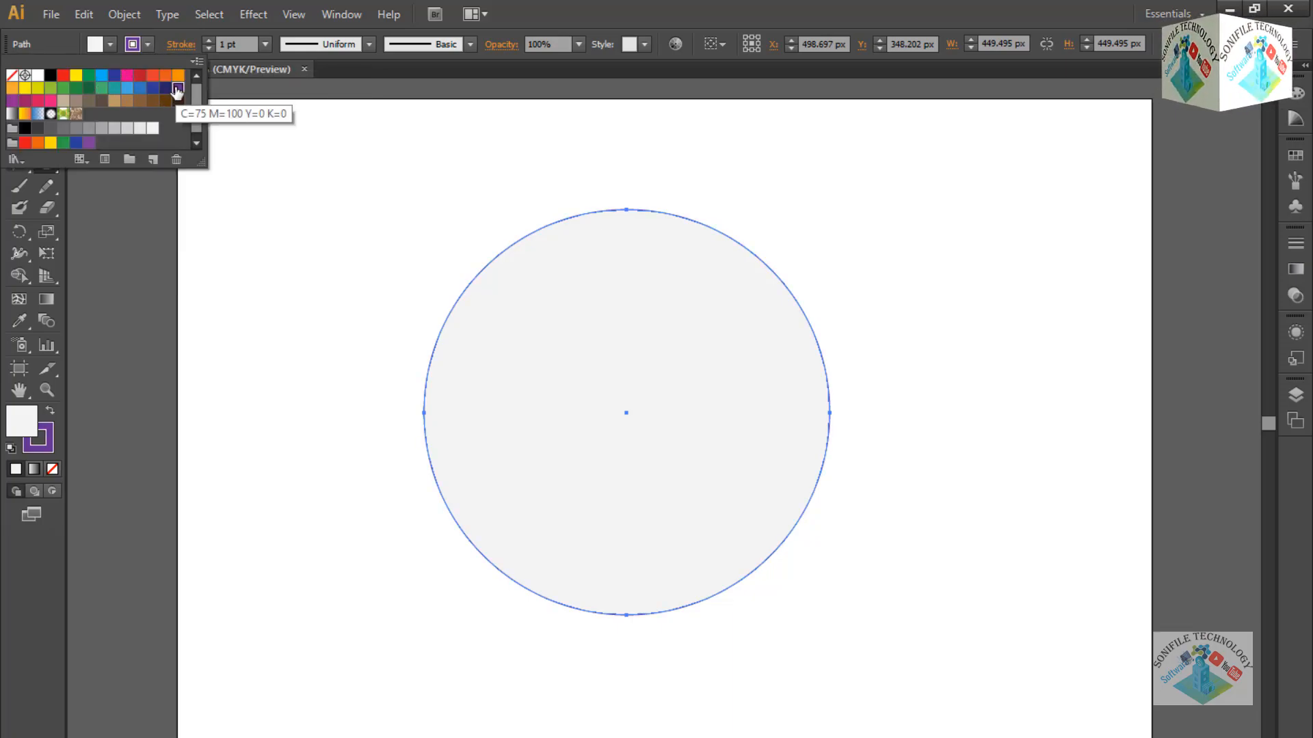
{"action": "left_click", "coordinate": [51, 77]}
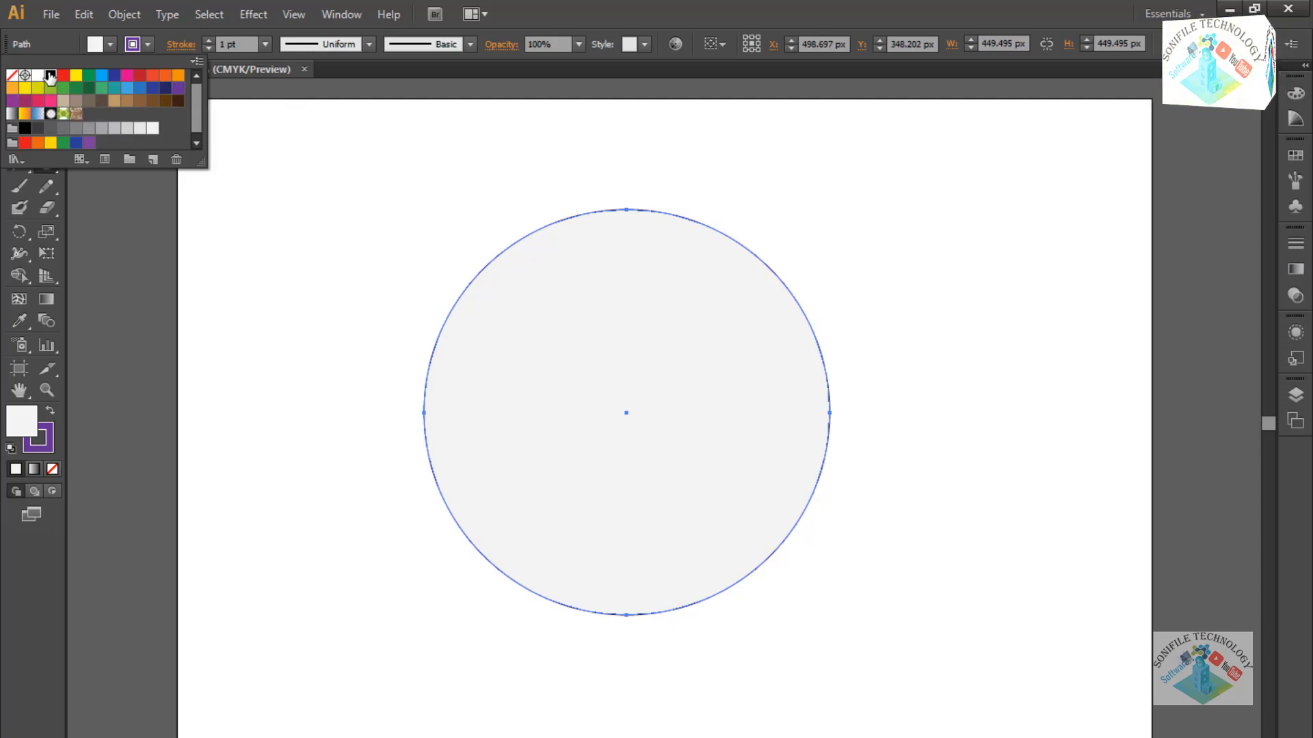
{"action": "left_click", "coordinate": [370, 69]}
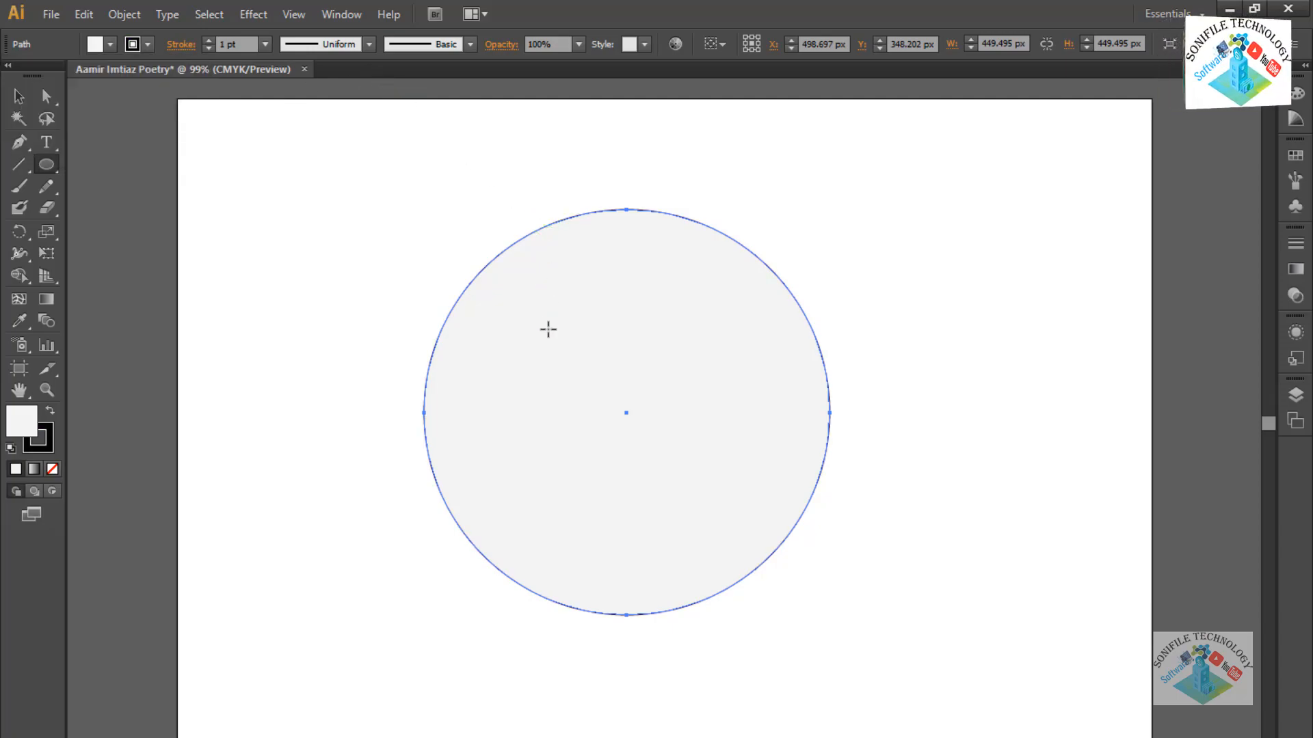
{"action": "left_click", "coordinate": [548, 330]}
{"action": "left_click", "coordinate": [703, 438]}
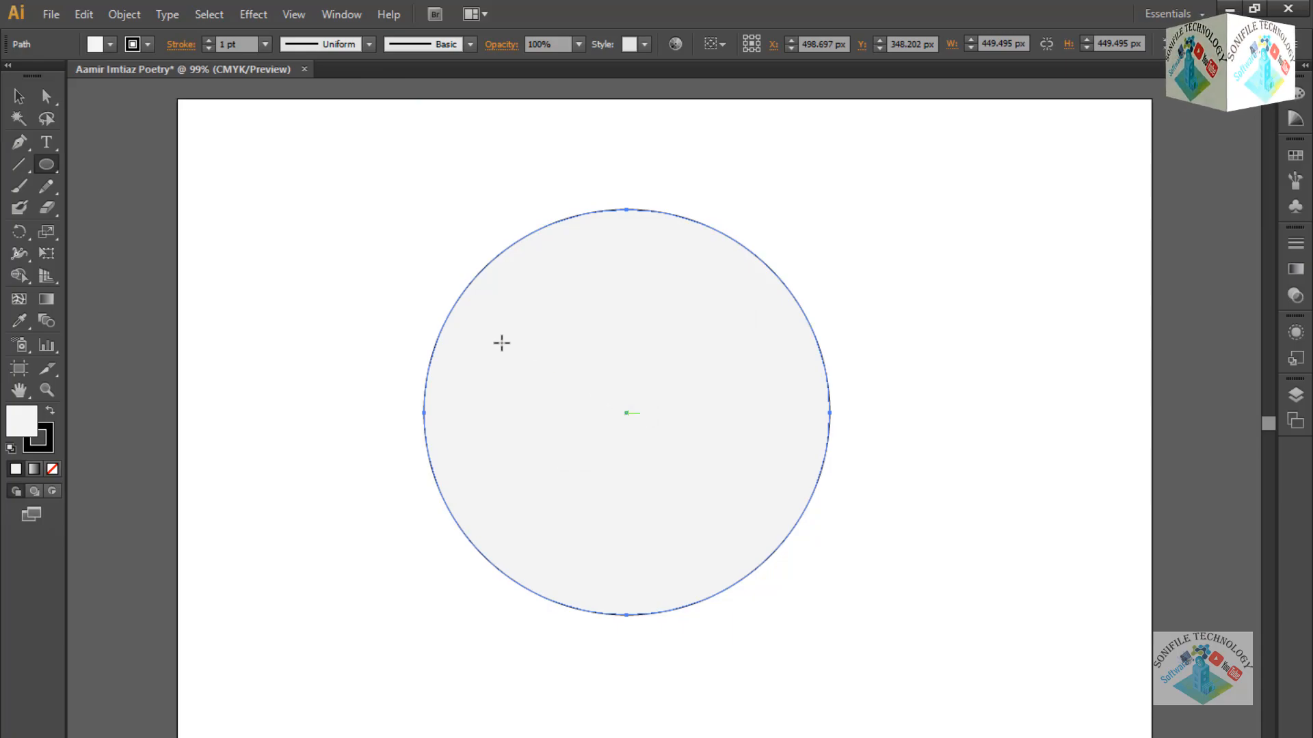
{"action": "left_click", "coordinate": [19, 96]}
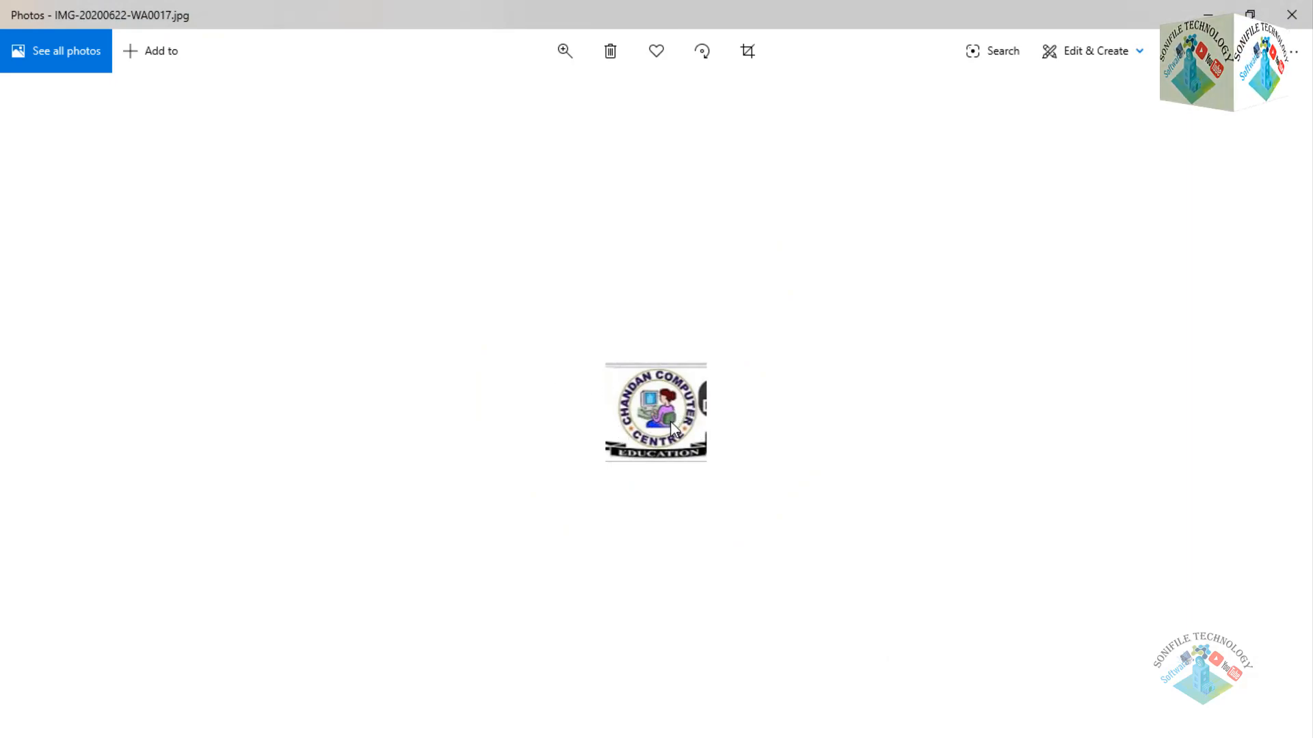
Zoom the round logo image in Photos to maximum, then minimize Photos.
{"action": "left_click", "coordinate": [564, 49]}
{"action": "left_click_drag", "start_coordinate": [478, 99], "coordinate": [707, 114]}
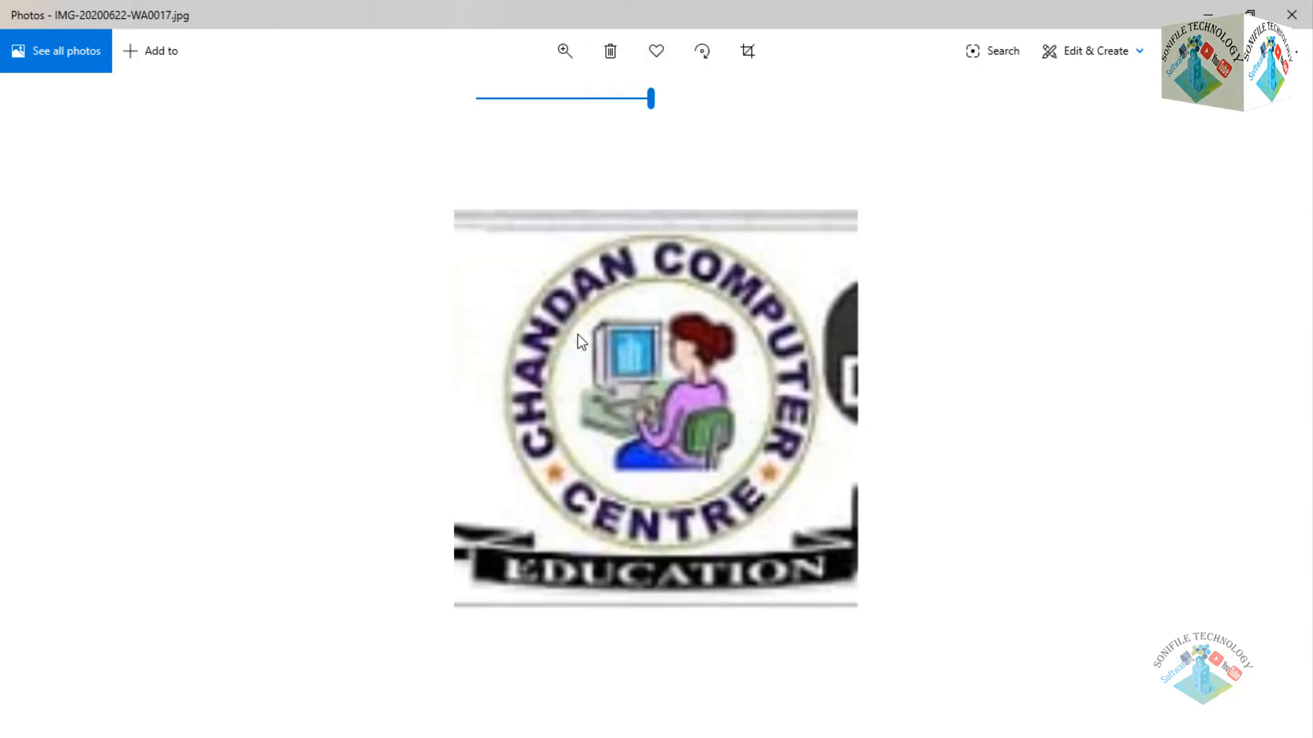
{"action": "left_click", "coordinate": [1208, 15]}
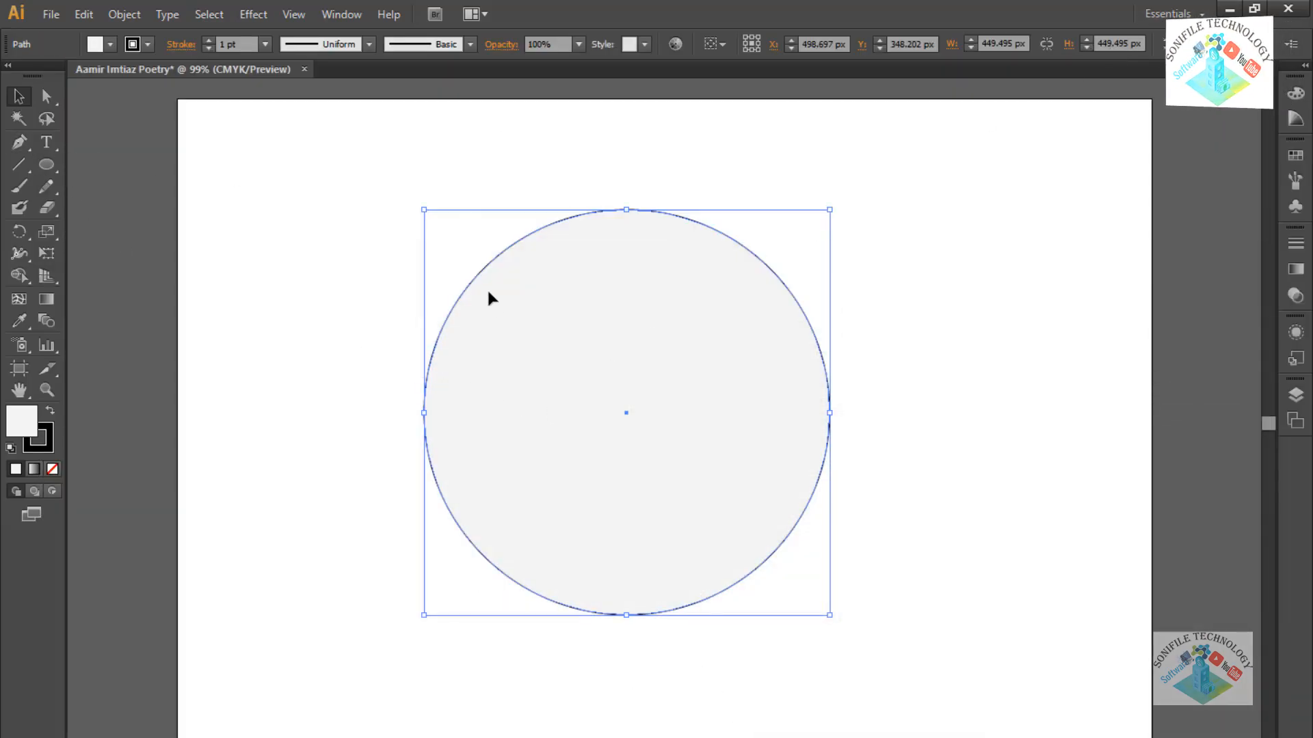
Turn the circle's edge into a text path with the Type on a Path Tool.
{"action": "left_click", "coordinate": [52, 151]}
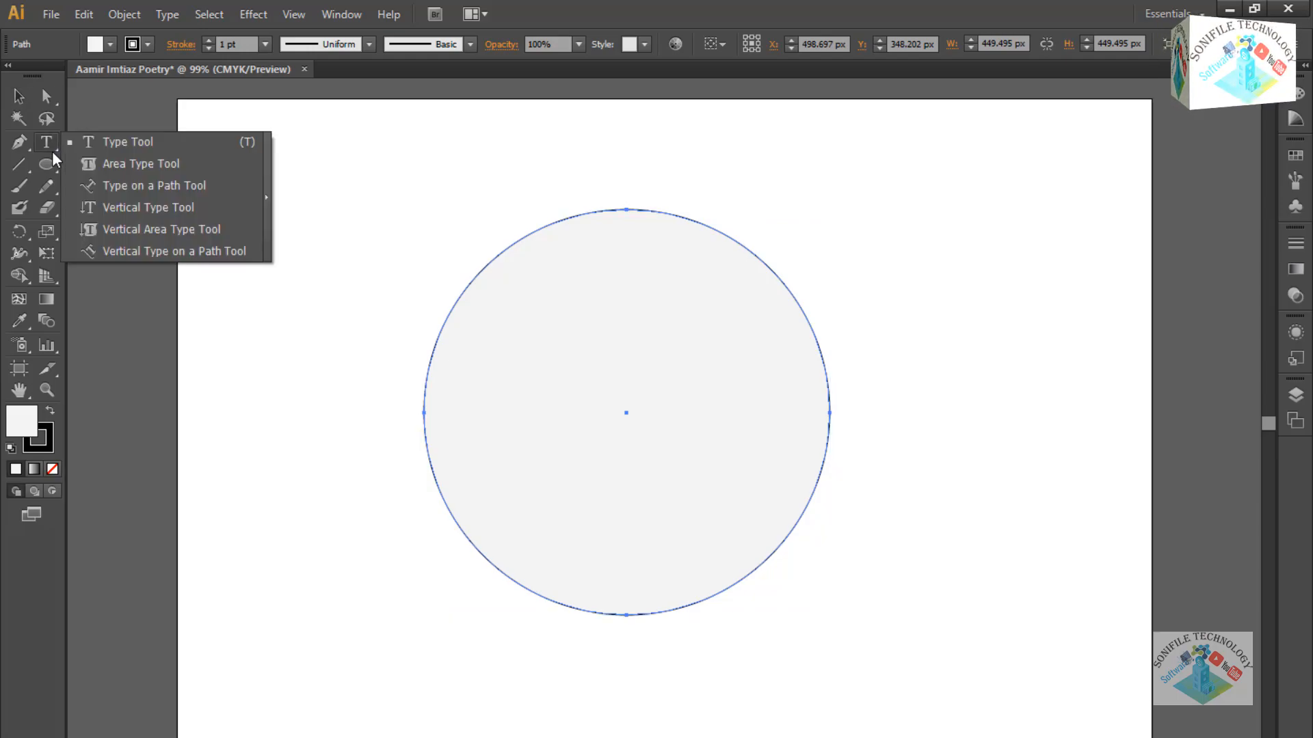
{"action": "left_click", "coordinate": [145, 194]}
{"action": "left_click", "coordinate": [492, 256]}
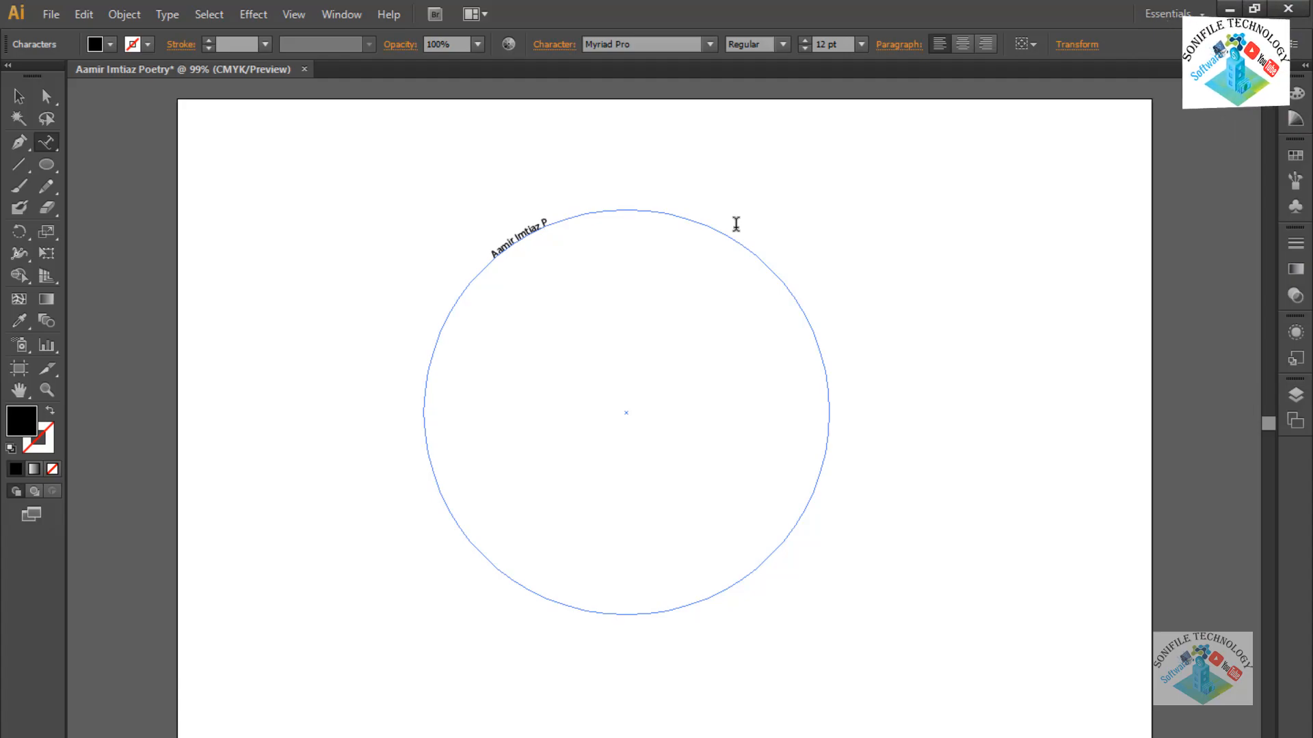
Finish typing the name and set all the path text to 72 pt Bold Condensed Italic.
{"action": "type", "text": "ry"}
{"action": "key", "text": "ctrl+a"}
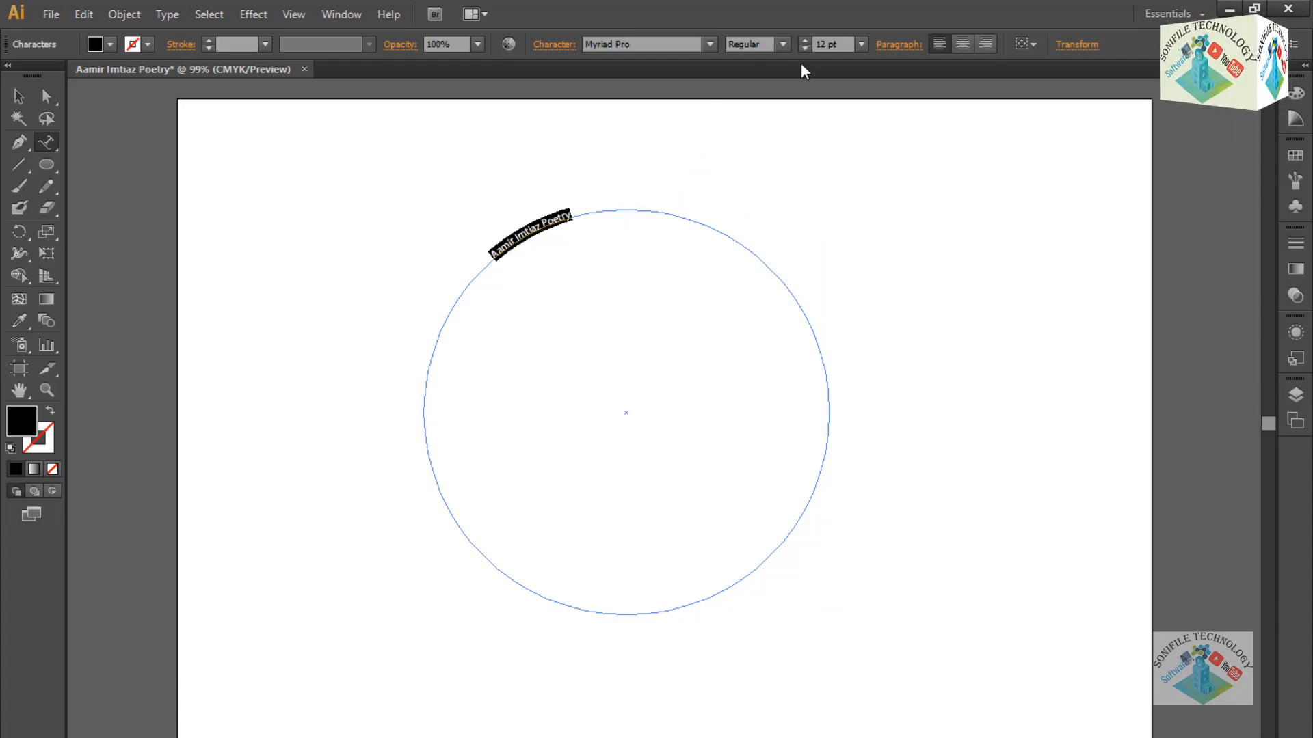
{"action": "left_click", "coordinate": [862, 44]}
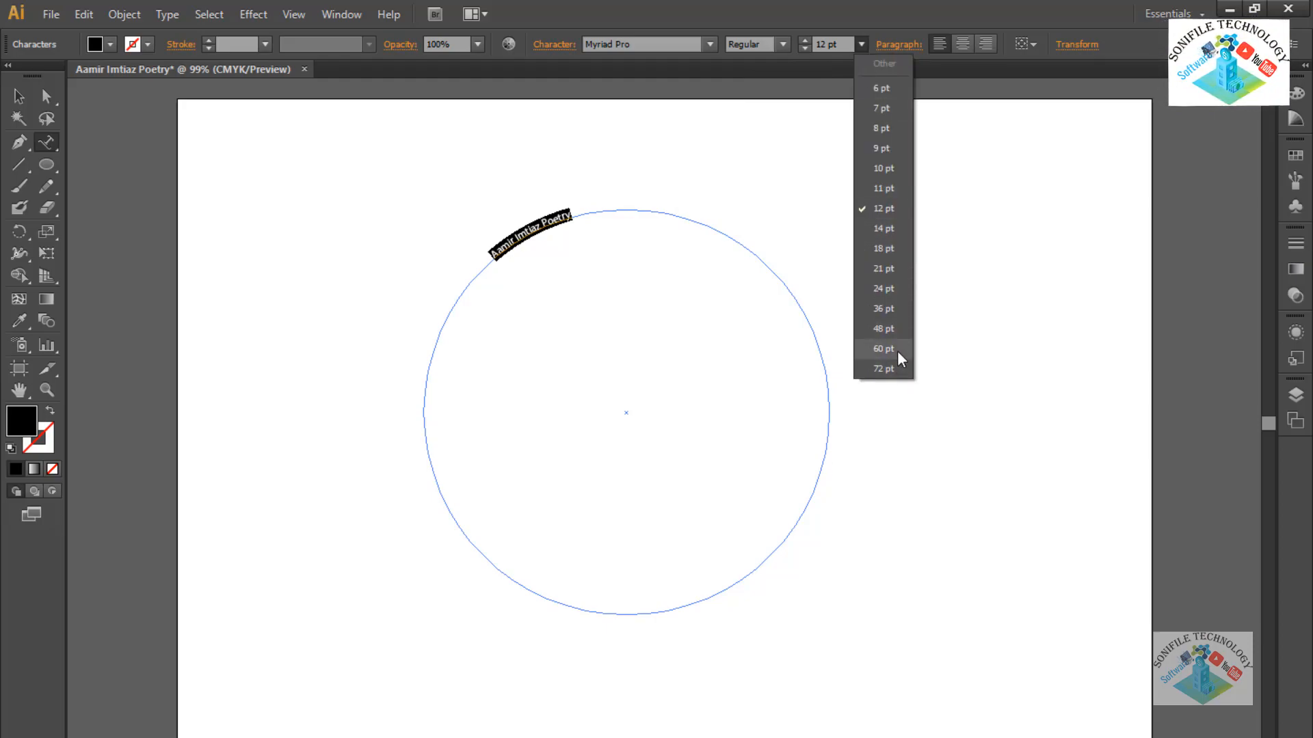
{"action": "left_click", "coordinate": [897, 351]}
{"action": "left_click", "coordinate": [861, 44]}
{"action": "left_click", "coordinate": [884, 369]}
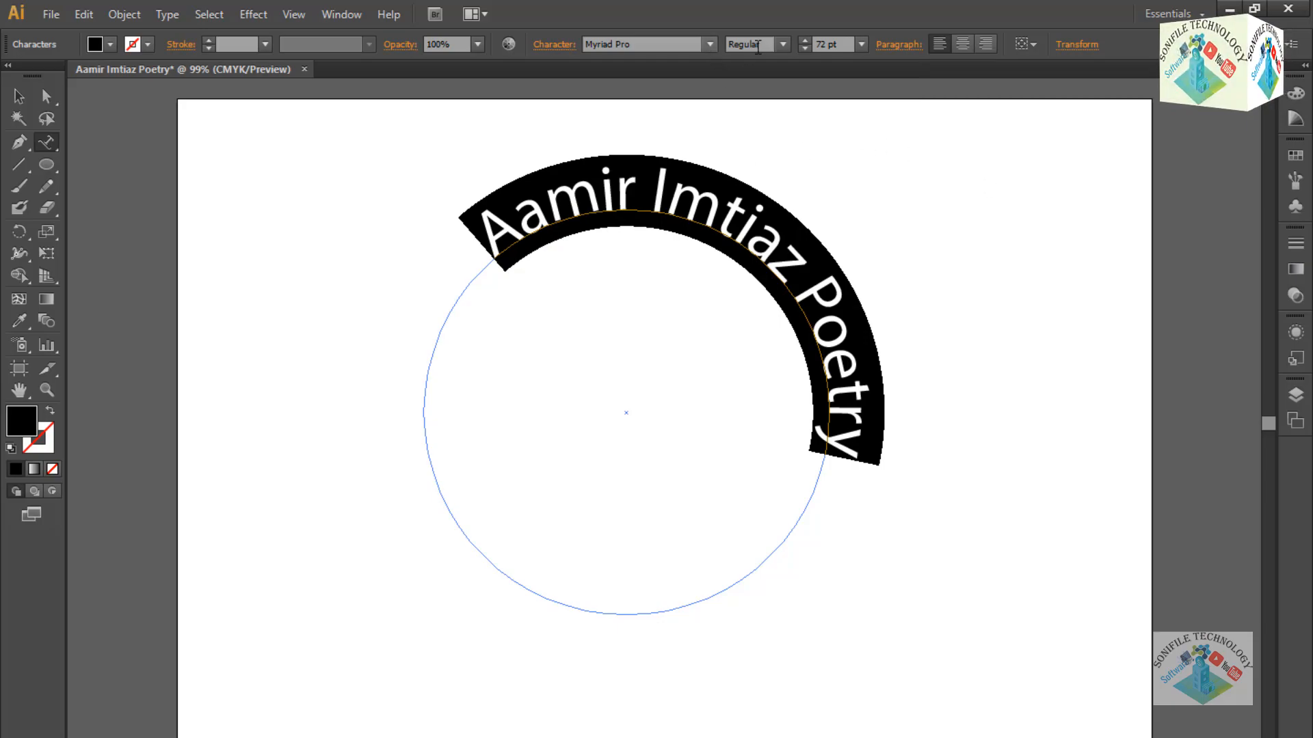
{"action": "left_click", "coordinate": [781, 43]}
{"action": "left_click", "coordinate": [781, 109]}
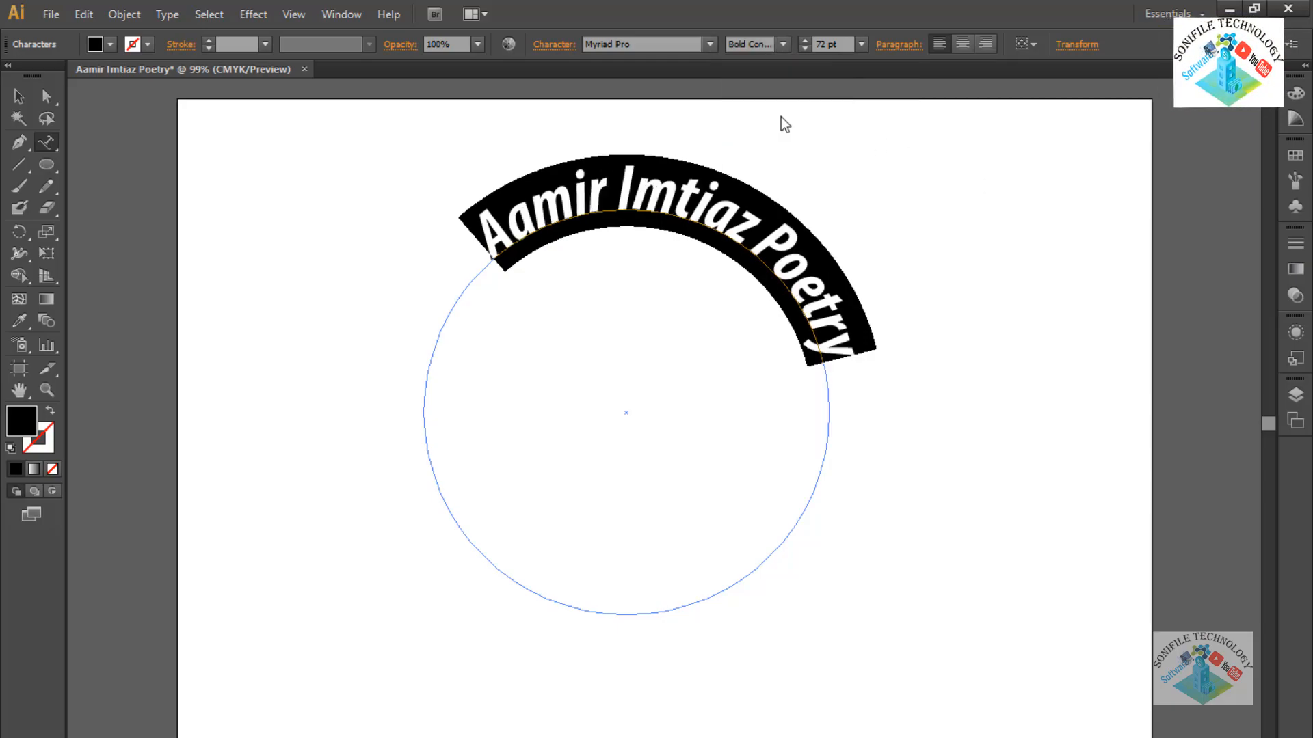
{"action": "left_click", "coordinate": [784, 43]}
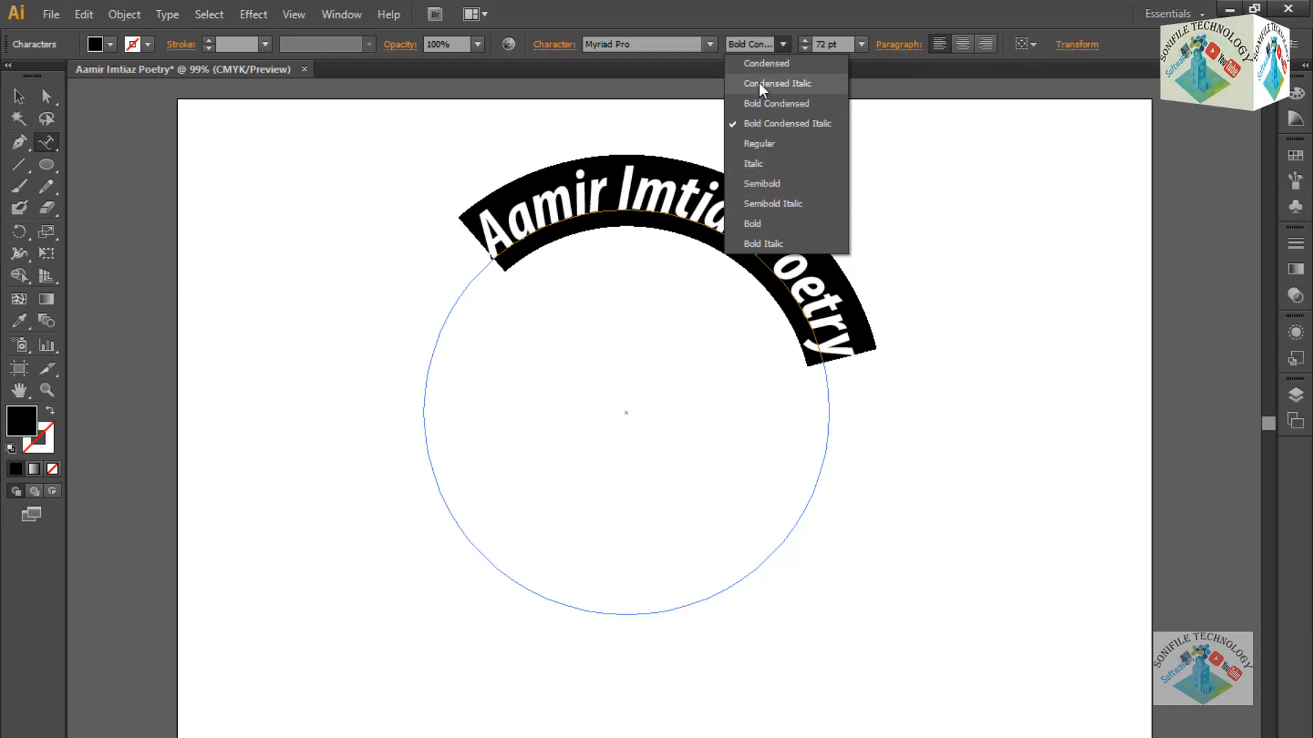
{"action": "left_click", "coordinate": [711, 43]}
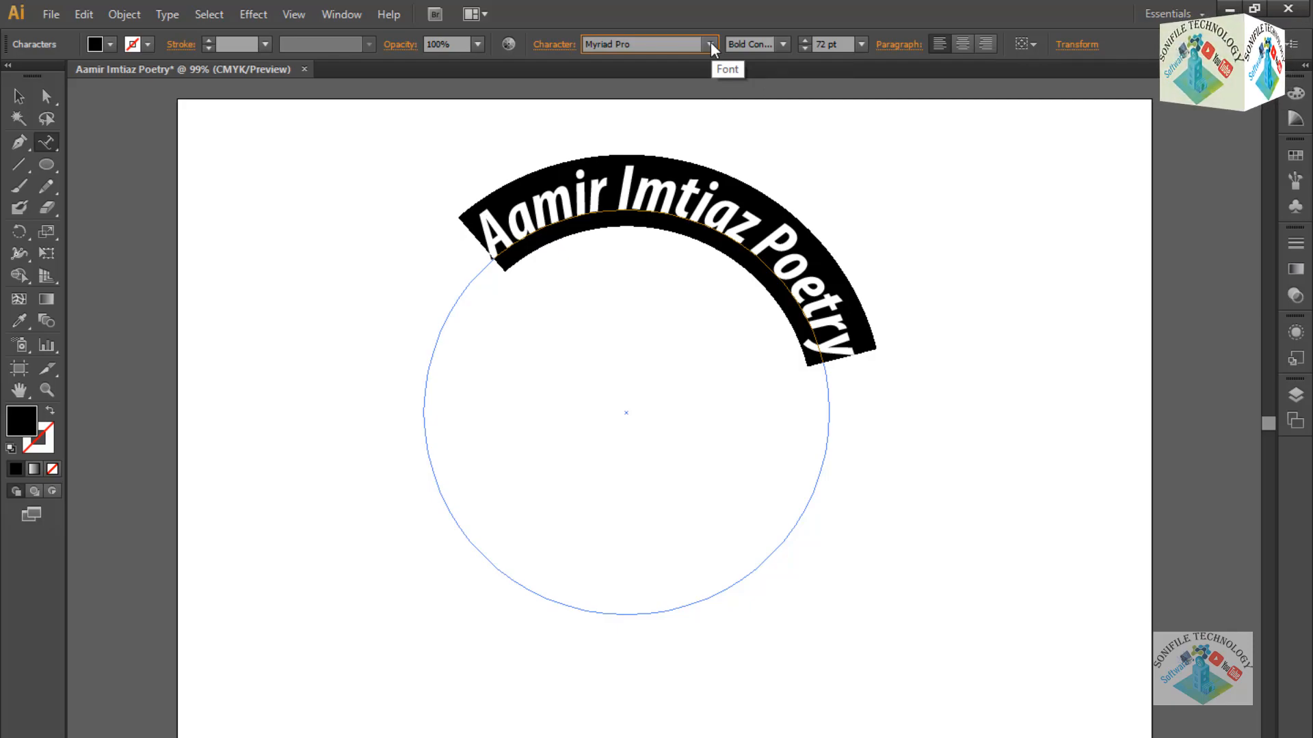
Try Goudy Stout, Futura Md BT and DeVinne Txt BT on the arched text.
{"action": "left_click", "coordinate": [711, 43]}
{"action": "left_click", "coordinate": [711, 43]}
{"action": "left_click", "coordinate": [711, 42]}
{"action": "scroll", "coordinate": [664, 208], "scroll_direction": "down", "scroll_amount": 15}
{"action": "scroll", "coordinate": [663, 212], "scroll_direction": "up", "scroll_amount": 10}
{"action": "left_click", "coordinate": [663, 212]}
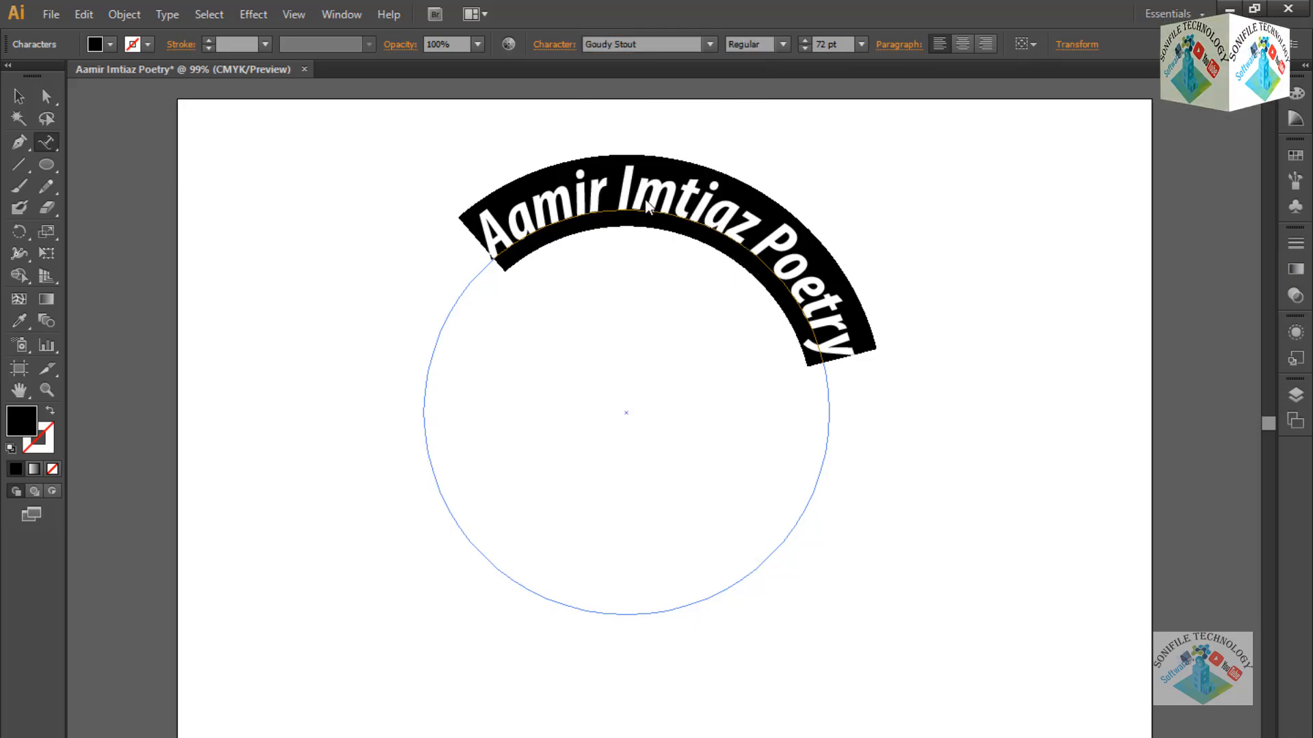
{"action": "left_click", "coordinate": [710, 44]}
{"action": "left_click", "coordinate": [675, 99]}
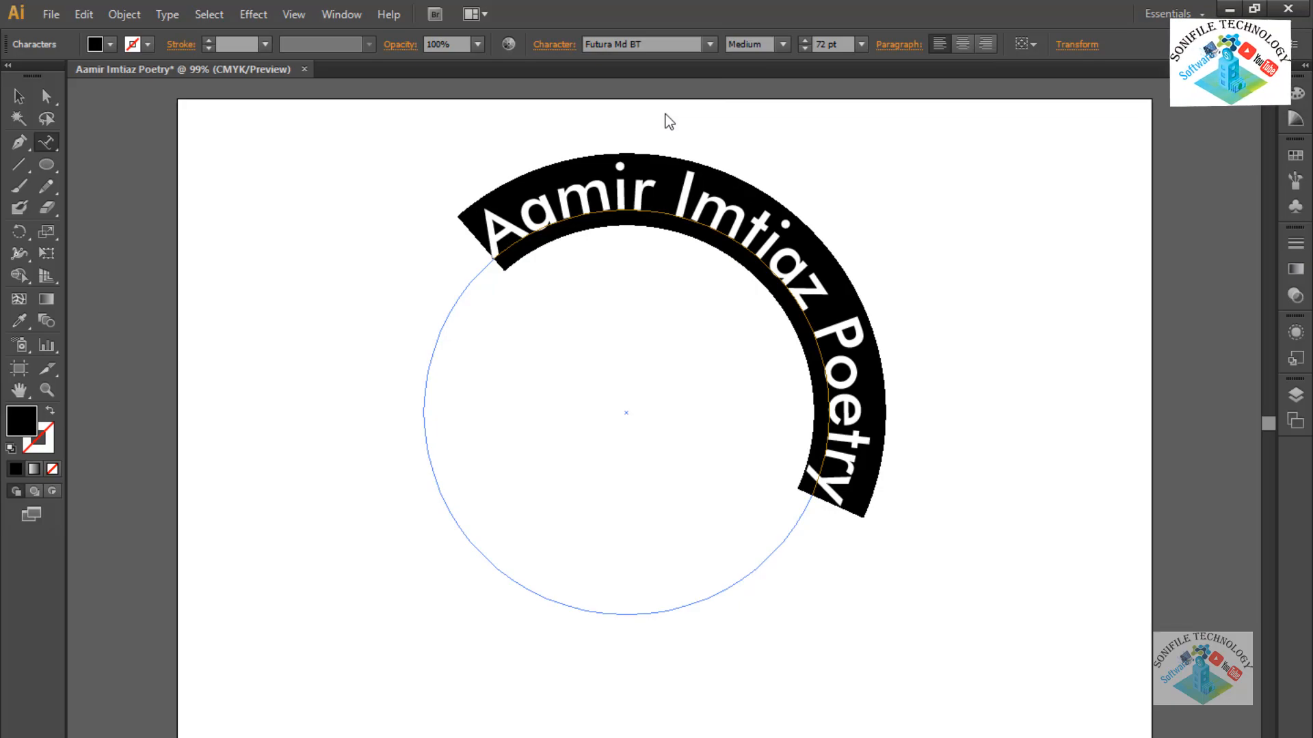
{"action": "left_click", "coordinate": [709, 44]}
{"action": "scroll", "coordinate": [656, 96], "scroll_direction": "up", "scroll_amount": 5}
{"action": "left_click", "coordinate": [649, 107]}
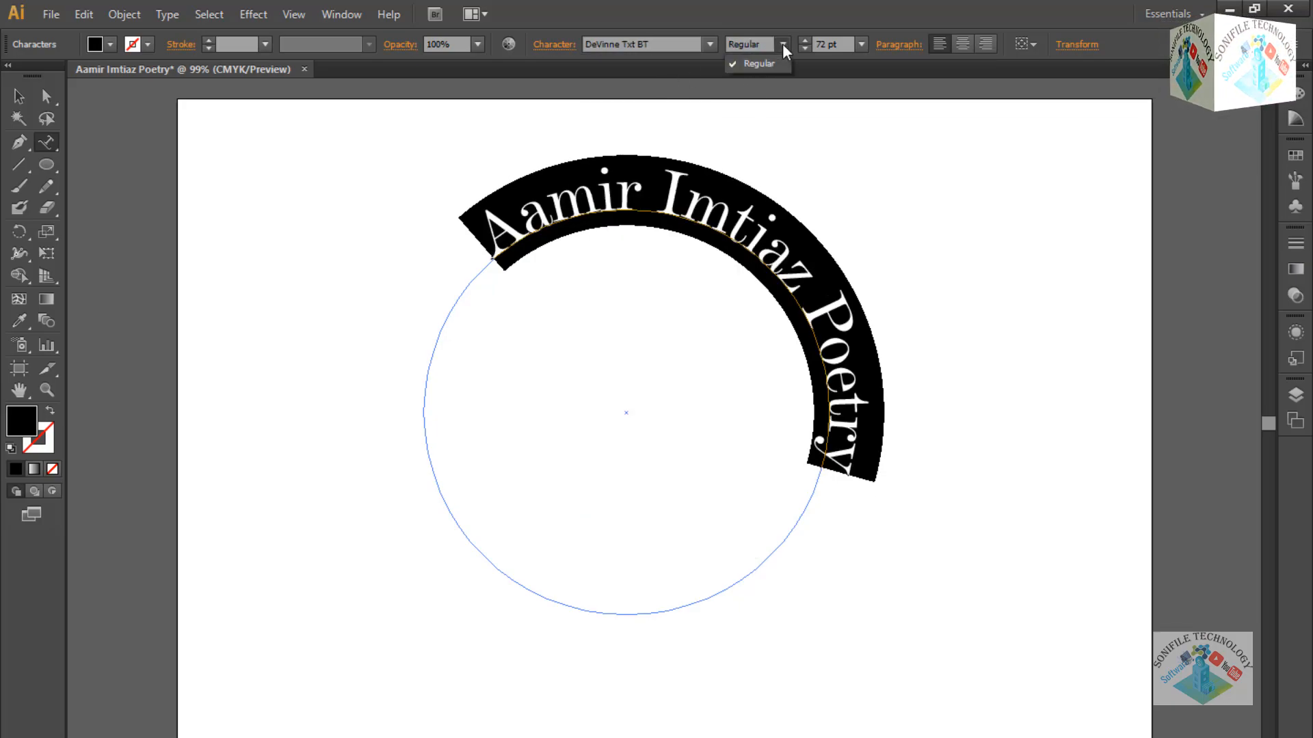
Set the arched text to Century751 BT Italic.
{"action": "left_click", "coordinate": [710, 44]}
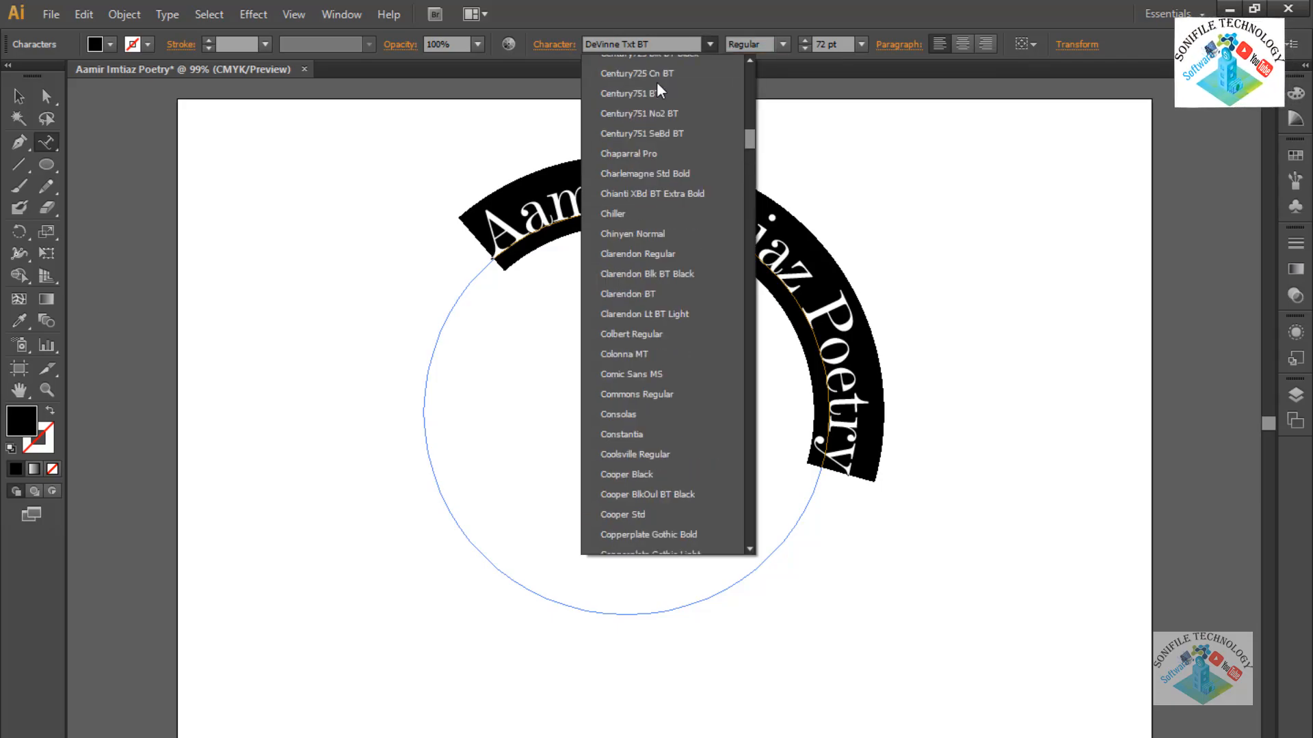
{"action": "left_click", "coordinate": [654, 91]}
{"action": "left_click", "coordinate": [783, 43]}
{"action": "left_click", "coordinate": [762, 83]}
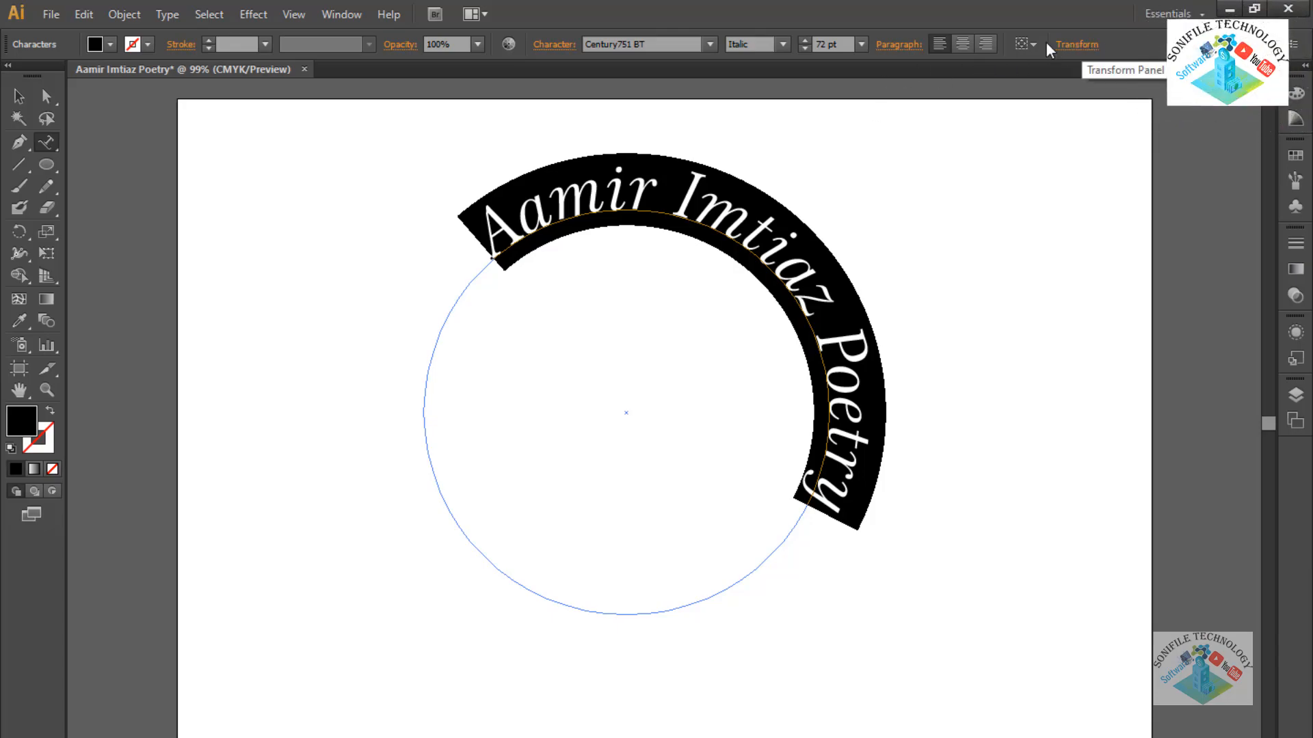
{"action": "left_click", "coordinate": [545, 47]}
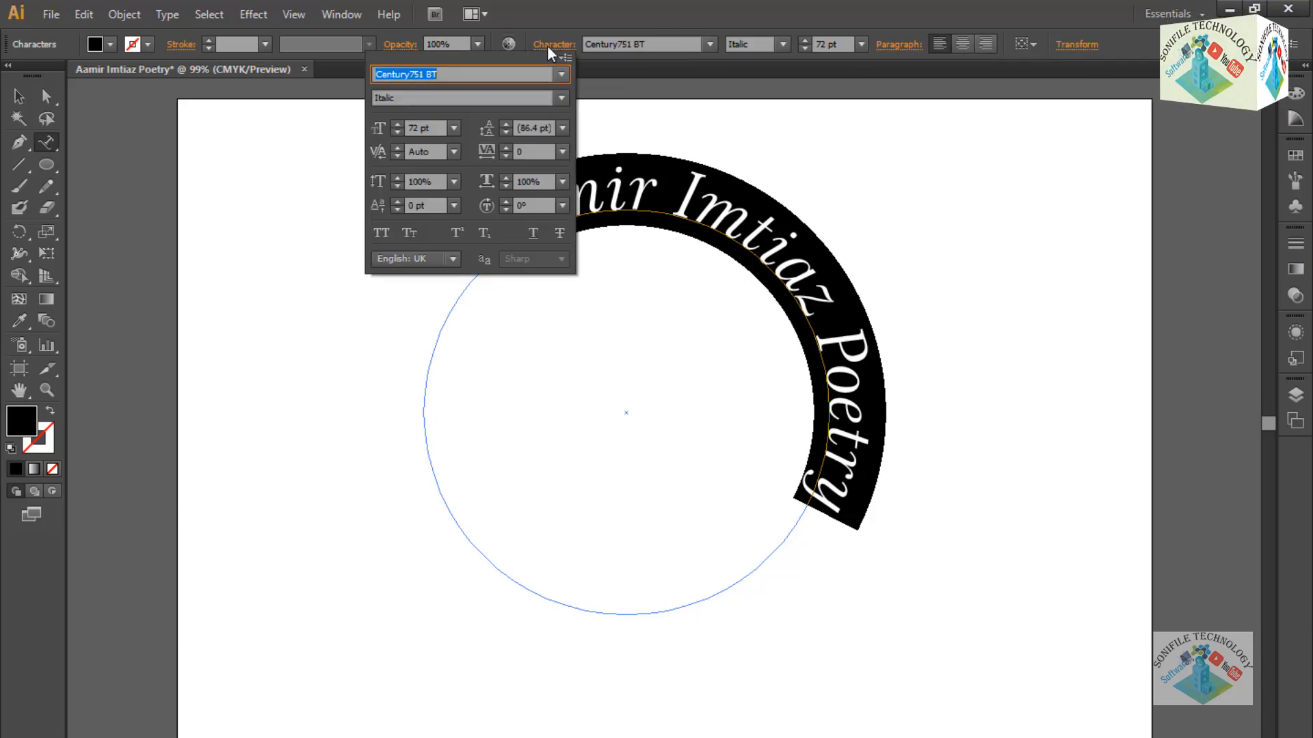
{"action": "left_click", "coordinate": [889, 47]}
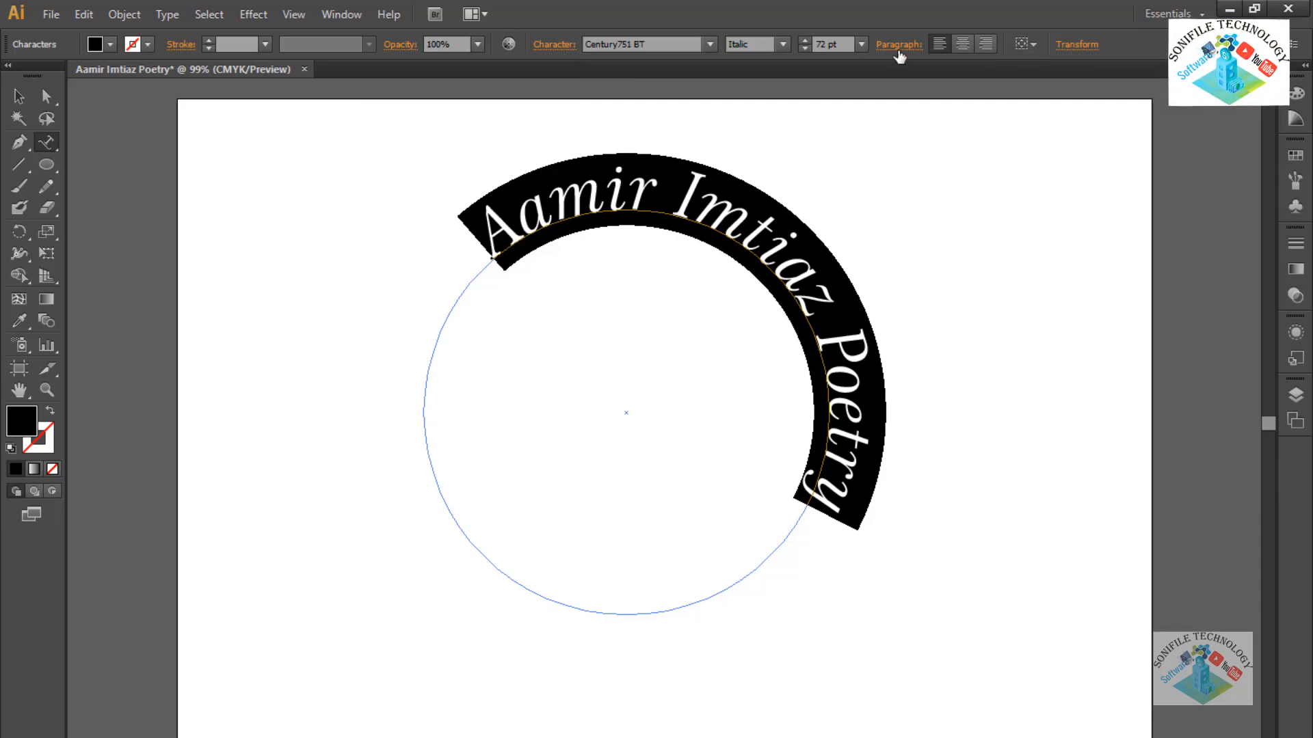
{"action": "left_click", "coordinate": [902, 46]}
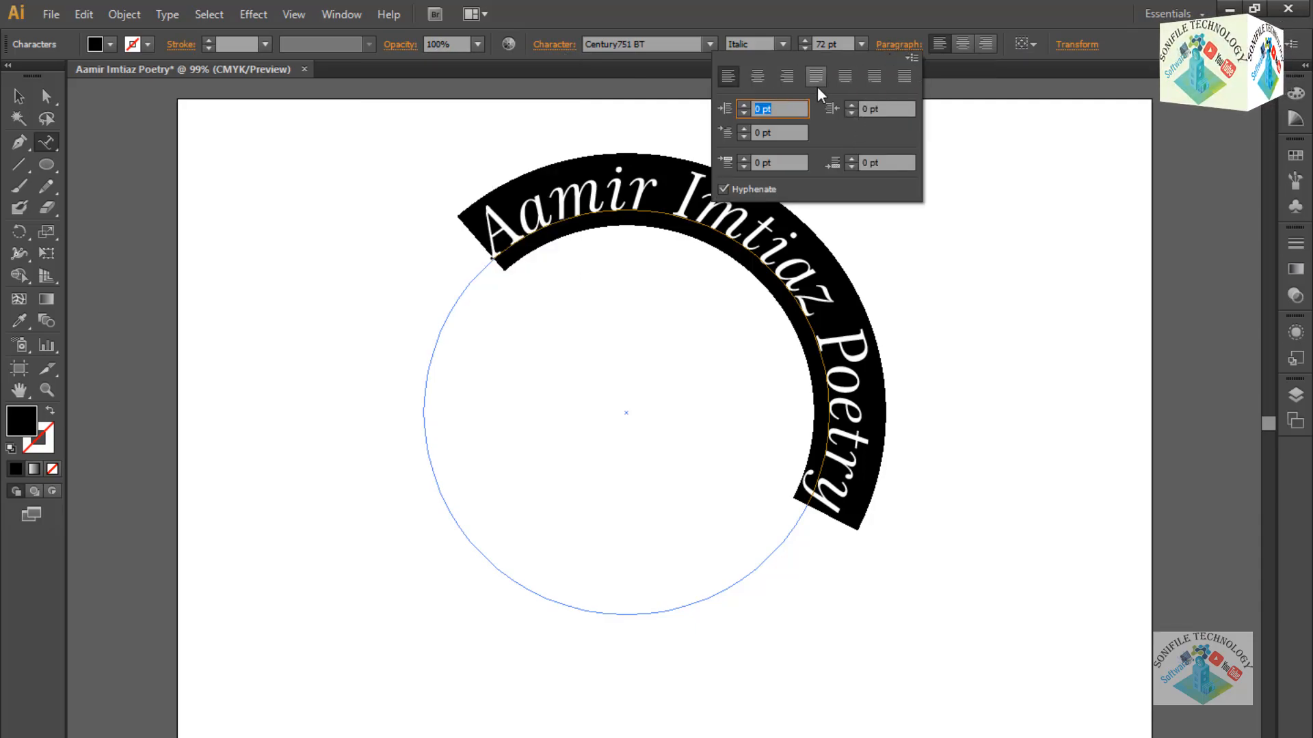
Tighten the arched text's tracking to -25, testing a baseline shift and resetting it.
{"action": "left_click", "coordinate": [1076, 46]}
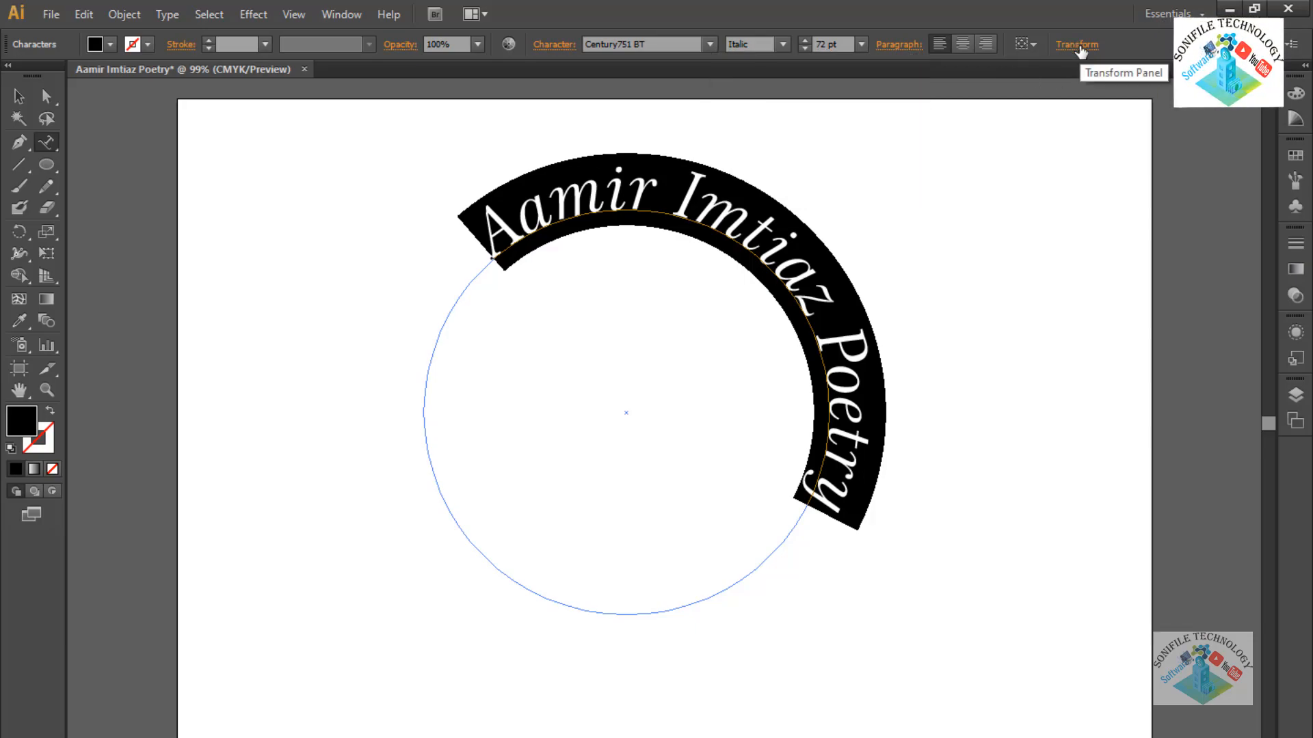
{"action": "left_click", "coordinate": [1080, 45]}
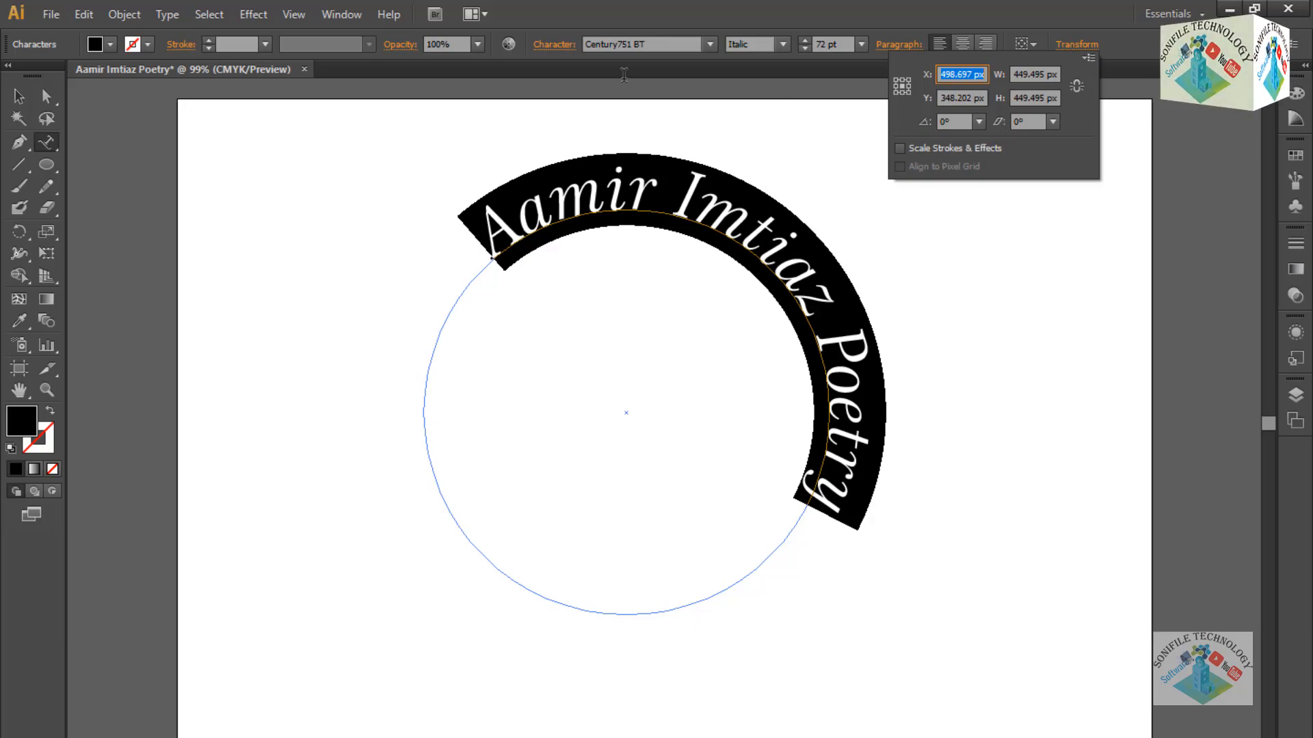
{"action": "left_click", "coordinate": [547, 49]}
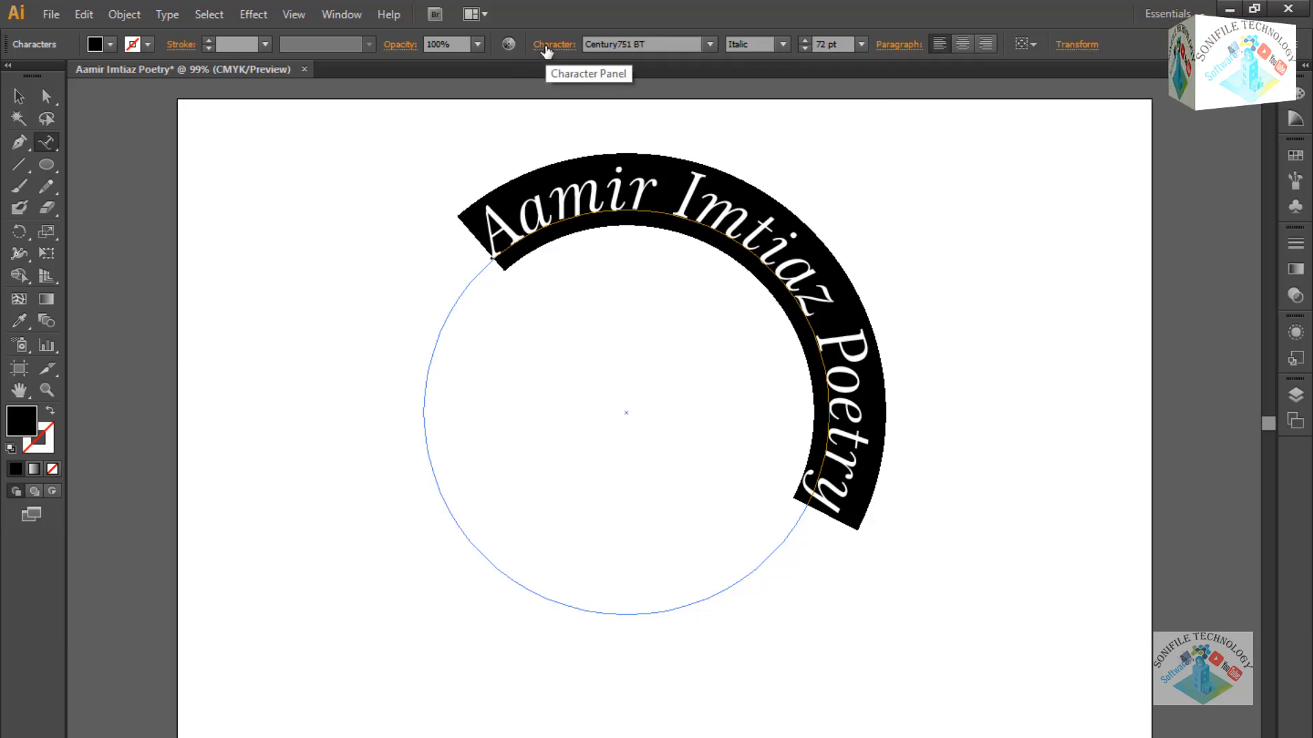
{"action": "left_click", "coordinate": [547, 49]}
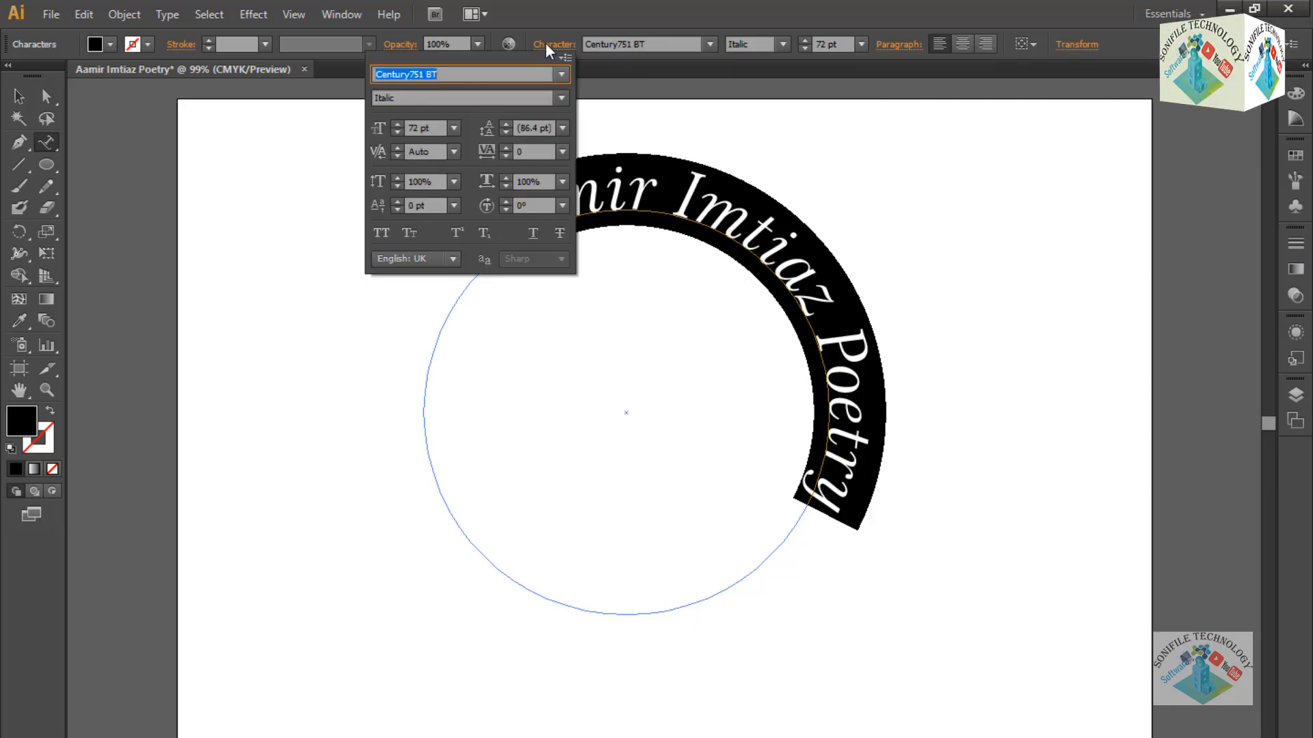
{"action": "left_click", "coordinate": [506, 156]}
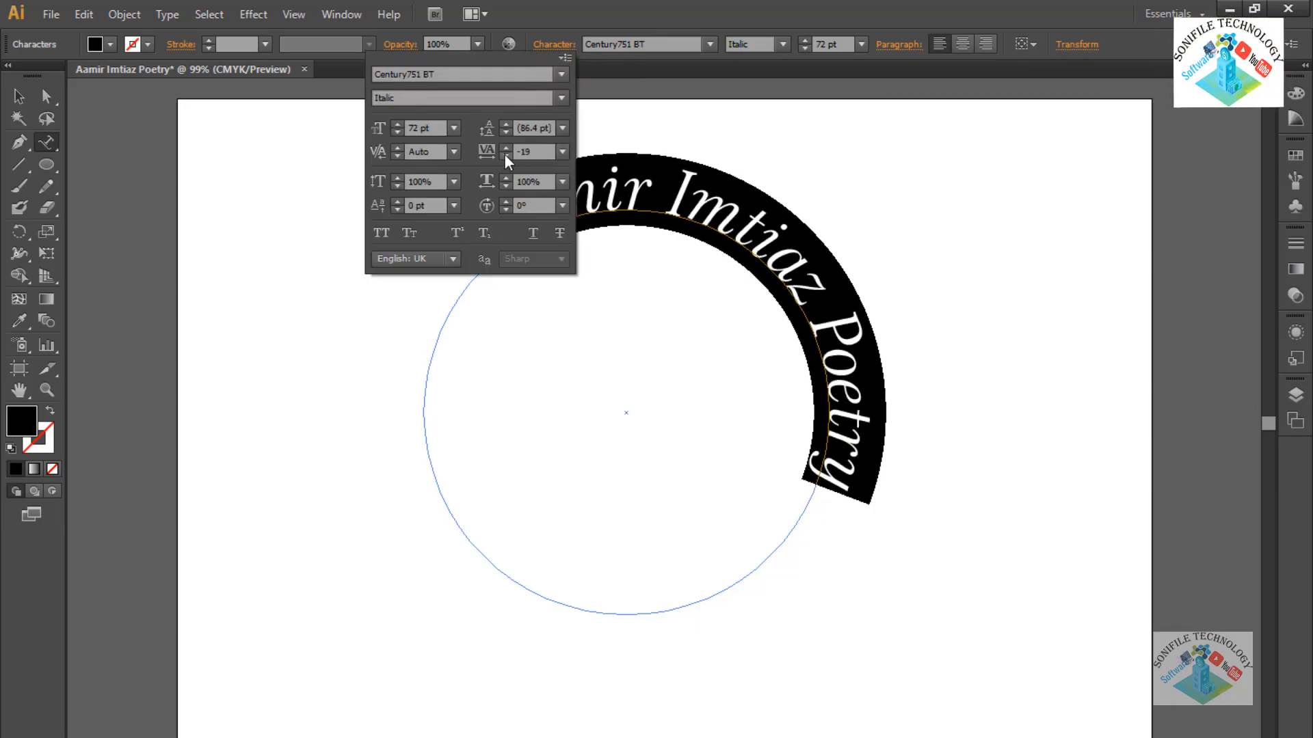
{"action": "left_click_drag", "start_coordinate": [506, 156], "coordinate": [506, 147]}
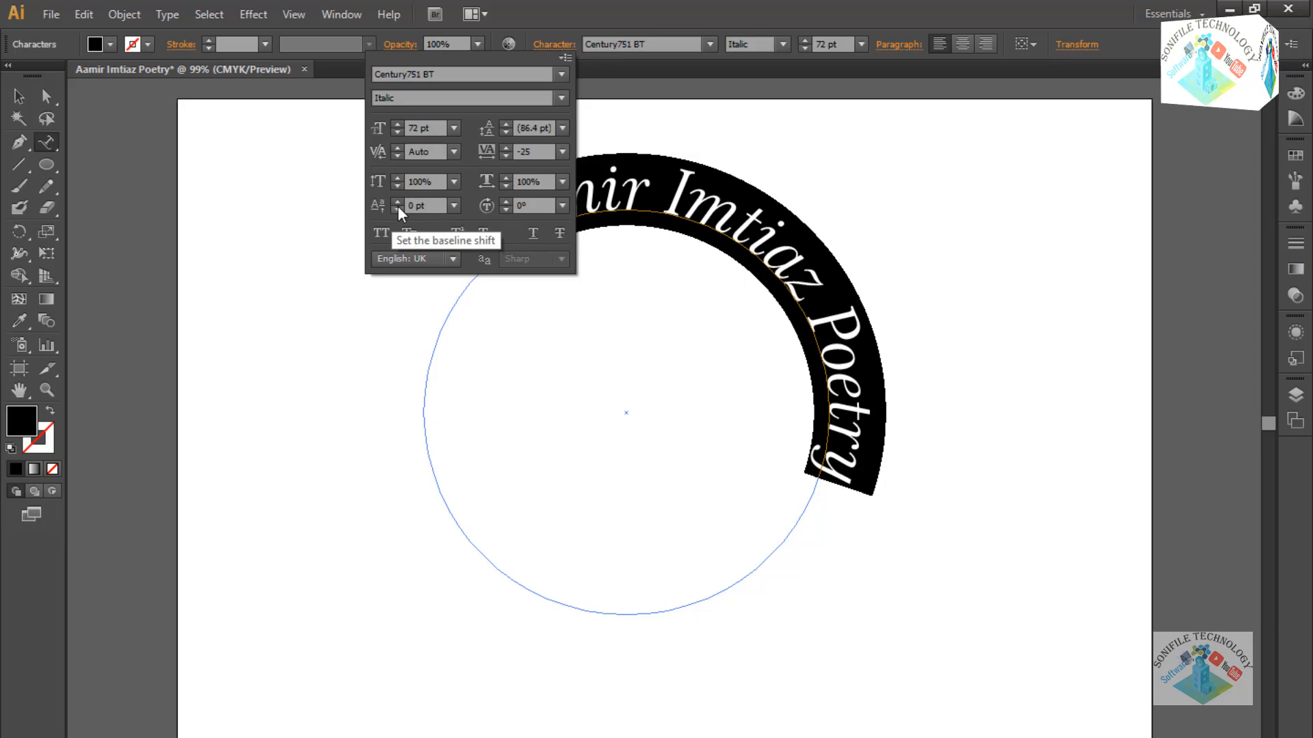
{"action": "left_click_drag", "start_coordinate": [398, 208], "coordinate": [398, 208]}
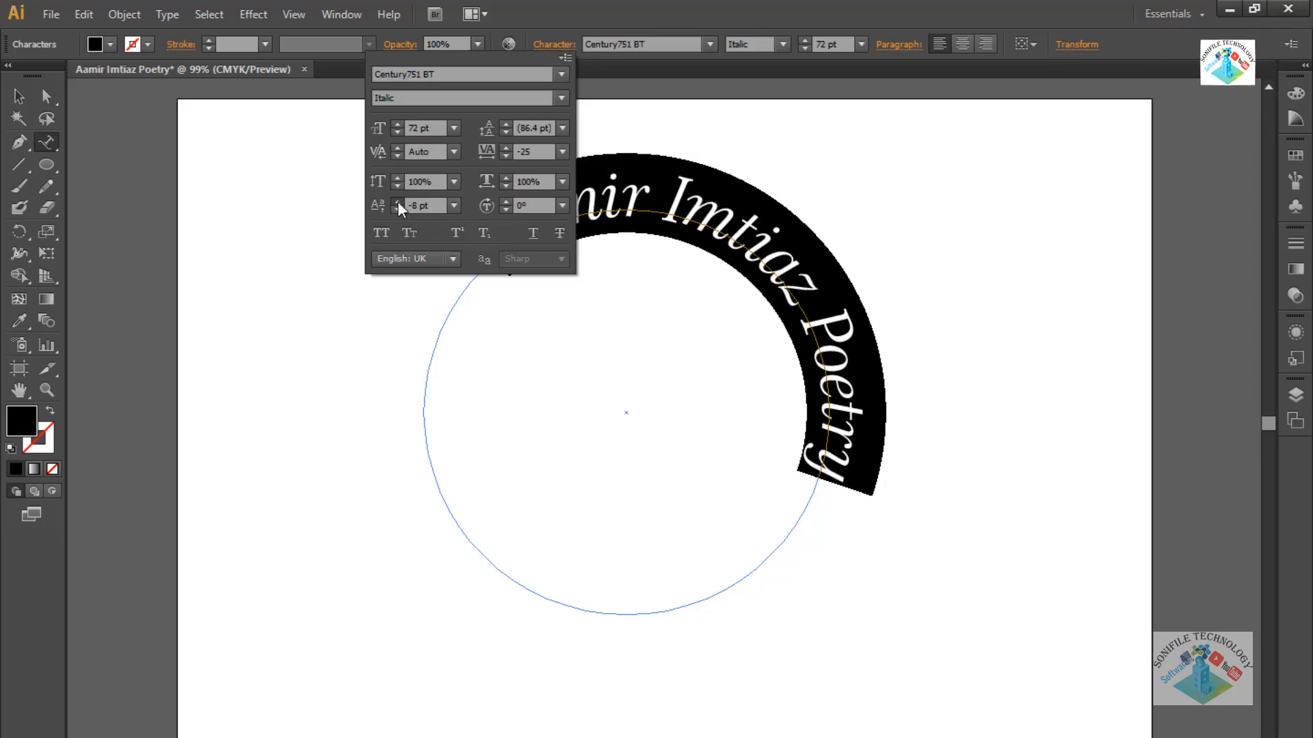
{"action": "left_click", "coordinate": [396, 201]}
{"action": "left_click", "coordinate": [397, 201]}
{"action": "left_click", "coordinate": [396, 201]}
{"action": "left_click", "coordinate": [397, 201]}
{"action": "left_click", "coordinate": [396, 201]}
{"action": "left_click", "coordinate": [396, 201]}
{"action": "left_click", "coordinate": [396, 201]}
{"action": "left_click", "coordinate": [396, 201]}
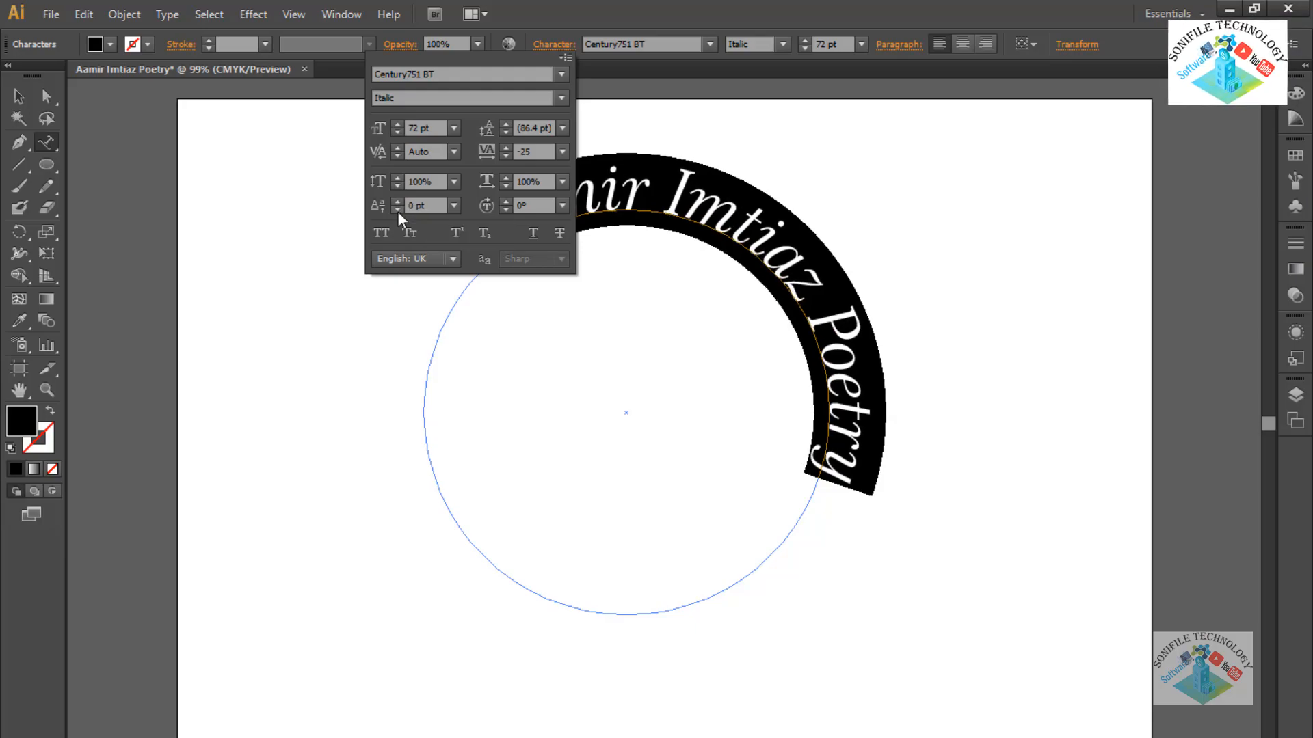
Set the leading to 83 pt and return character rotation to 0°.
{"action": "left_click", "coordinate": [506, 132]}
{"action": "left_click", "coordinate": [506, 132]}
{"action": "left_click", "coordinate": [506, 131]}
{"action": "left_click", "coordinate": [506, 132]}
{"action": "left_click", "coordinate": [506, 132]}
{"action": "left_click", "coordinate": [506, 132]}
{"action": "left_click", "coordinate": [506, 132]}
{"action": "left_click", "coordinate": [506, 132]}
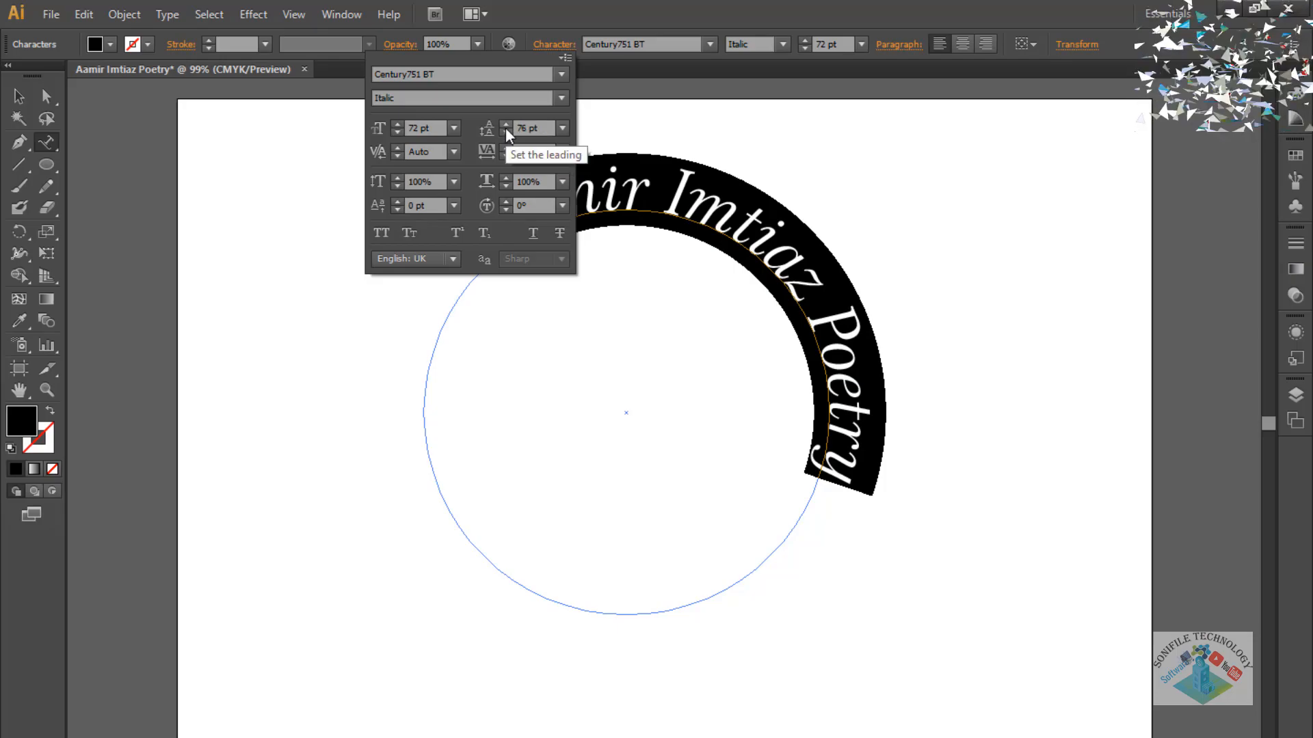
{"action": "left_click", "coordinate": [506, 125]}
{"action": "left_click", "coordinate": [506, 125]}
{"action": "left_click", "coordinate": [506, 125]}
{"action": "left_click", "coordinate": [506, 126]}
{"action": "left_click", "coordinate": [506, 125]}
{"action": "left_click", "coordinate": [505, 125]}
{"action": "left_click", "coordinate": [506, 125]}
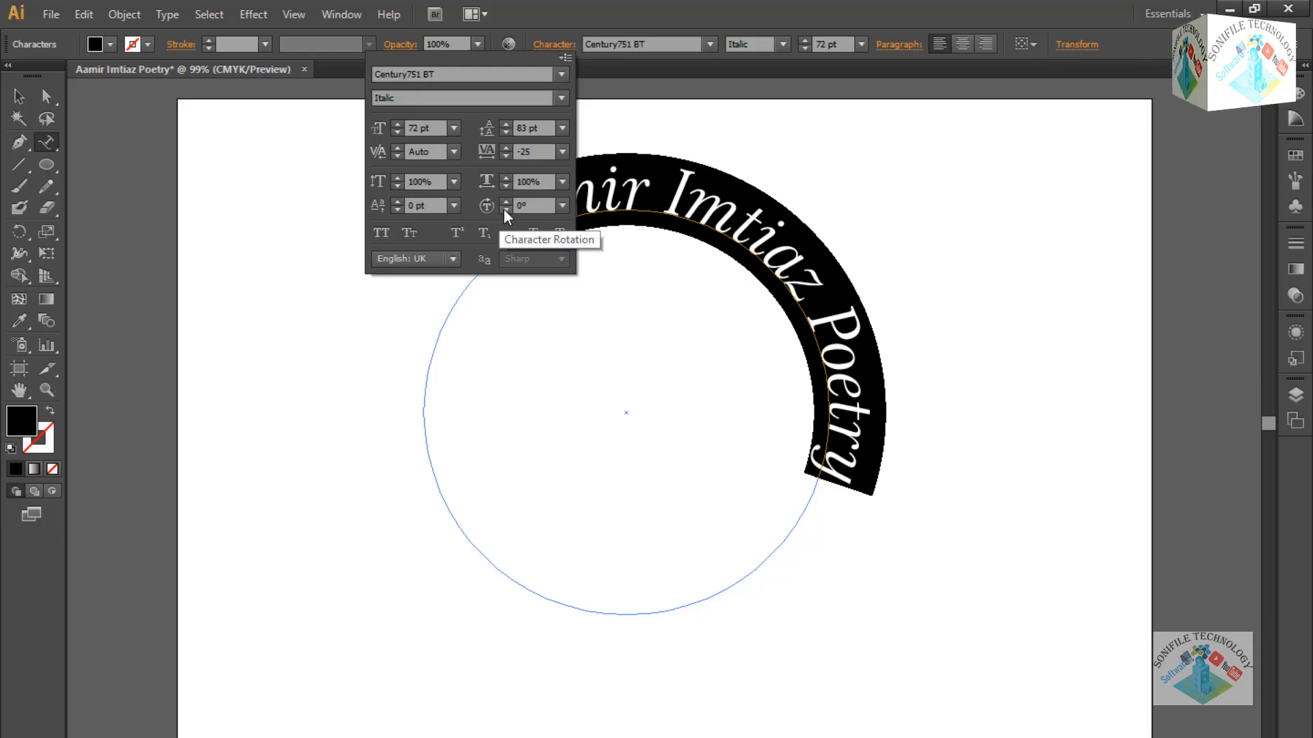
{"action": "left_click", "coordinate": [506, 207]}
{"action": "left_click", "coordinate": [506, 207]}
{"action": "left_click", "coordinate": [506, 208]}
{"action": "left_click", "coordinate": [506, 207]}
{"action": "left_click", "coordinate": [506, 208]}
{"action": "left_click", "coordinate": [506, 208]}
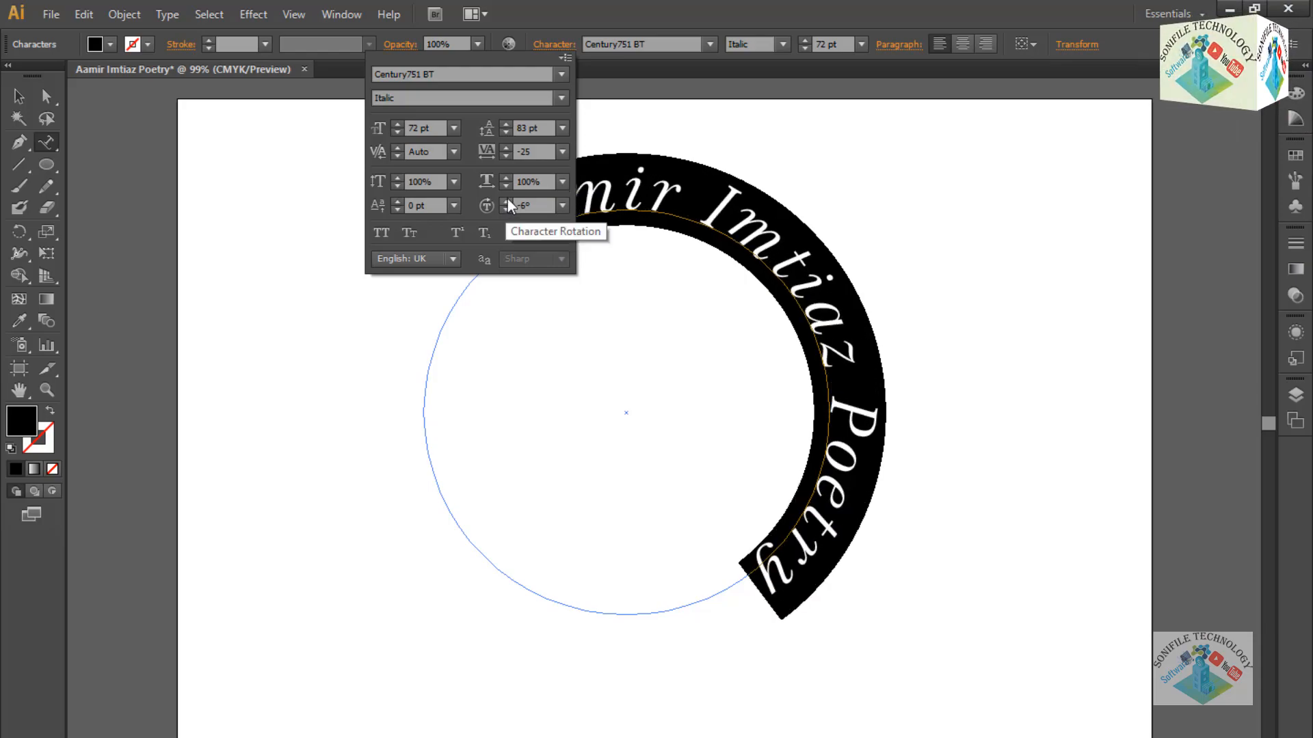
{"action": "left_click", "coordinate": [507, 199]}
{"action": "left_click", "coordinate": [508, 200]}
{"action": "left_click", "coordinate": [507, 200]}
{"action": "left_click", "coordinate": [507, 200]}
{"action": "left_click", "coordinate": [507, 200]}
{"action": "left_click", "coordinate": [508, 199]}
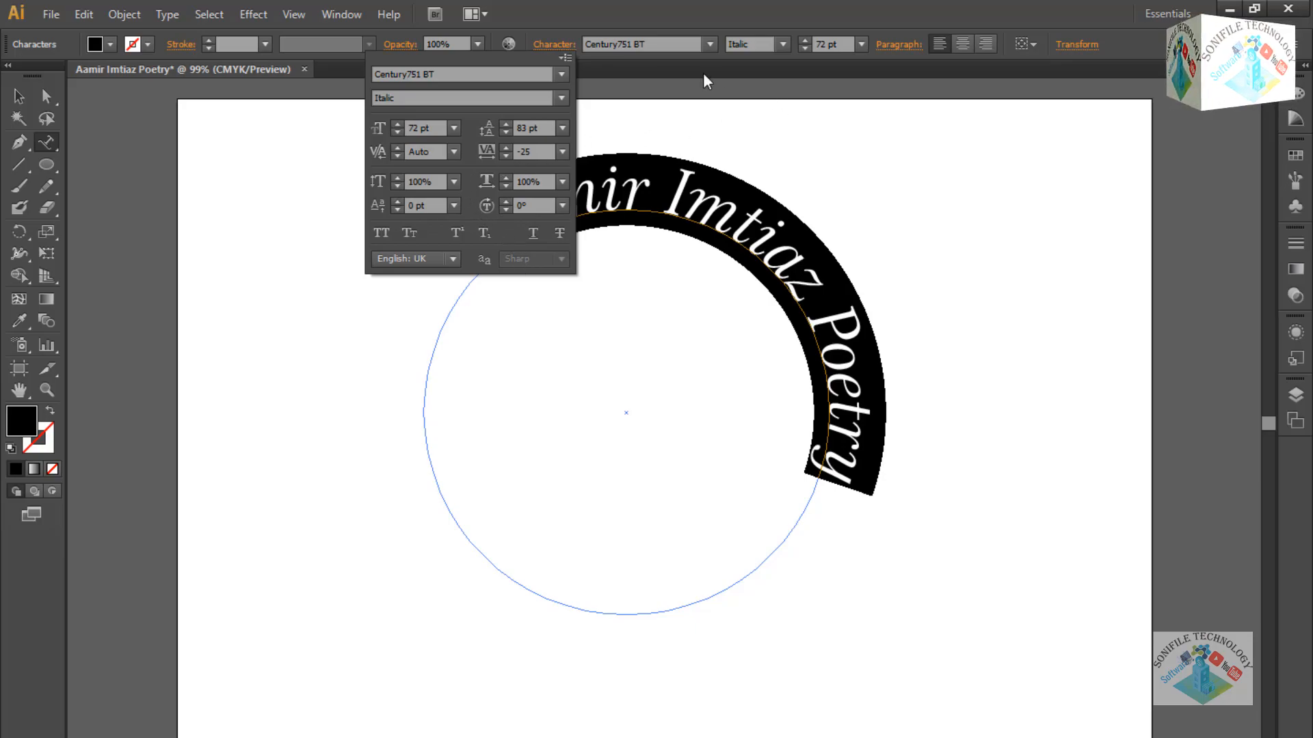
{"action": "left_click", "coordinate": [568, 60]}
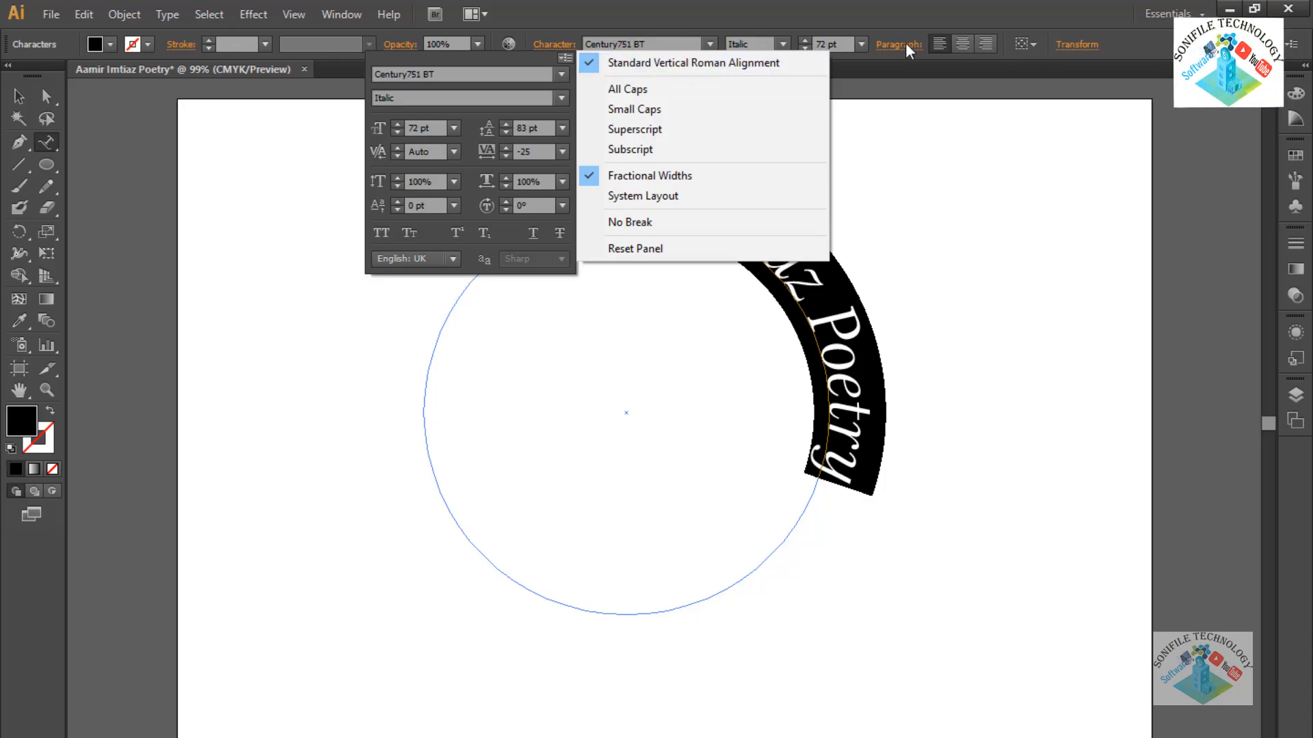
Left-align the text along the circle path.
{"action": "left_click", "coordinate": [952, 45]}
{"action": "left_click", "coordinate": [960, 43]}
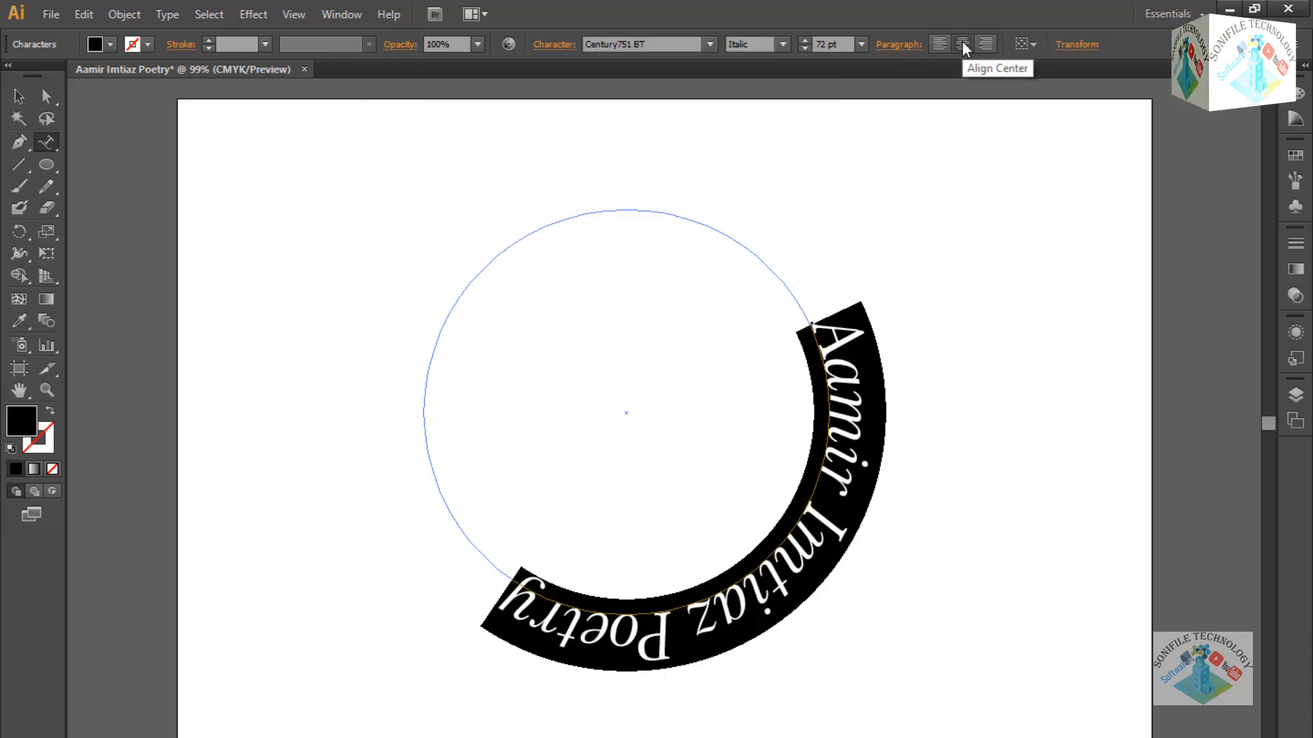
{"action": "left_click", "coordinate": [946, 42]}
{"action": "left_click", "coordinate": [1032, 45]}
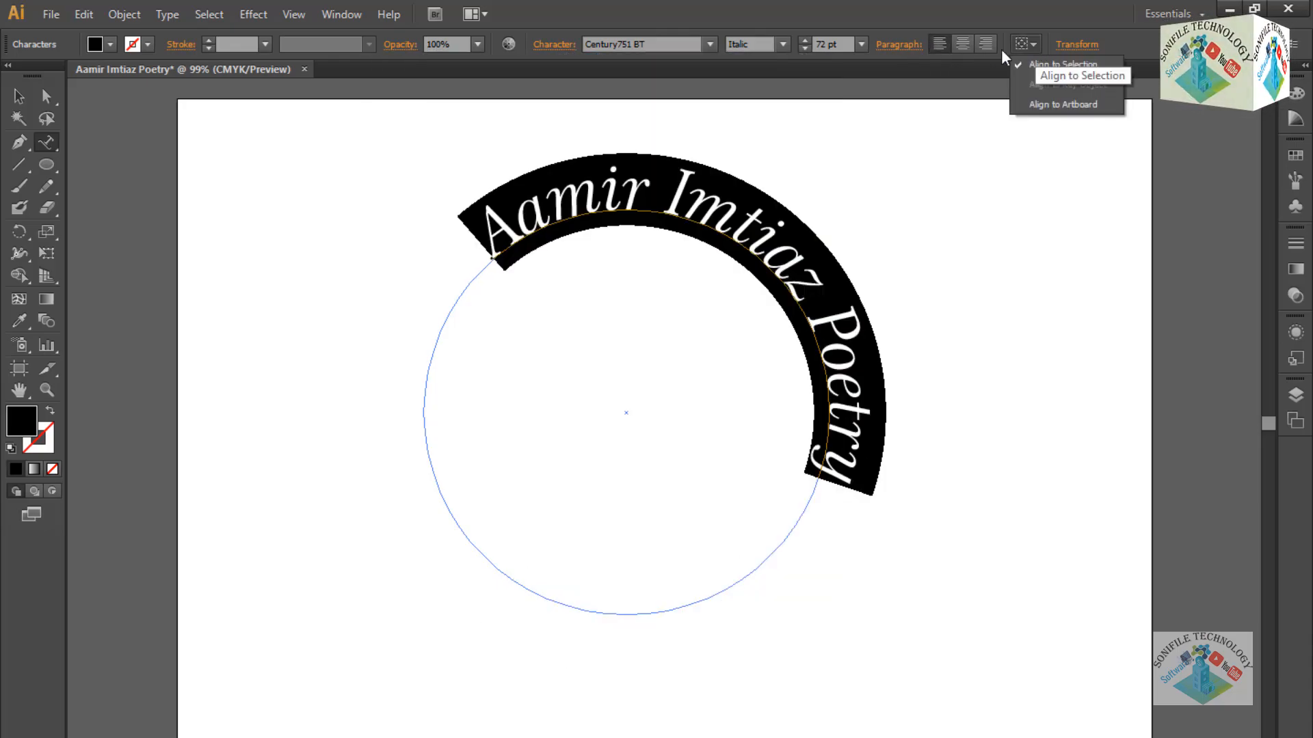
Lower the paragraph left indent to -134 pt to center the arched name.
{"action": "left_click", "coordinate": [898, 45]}
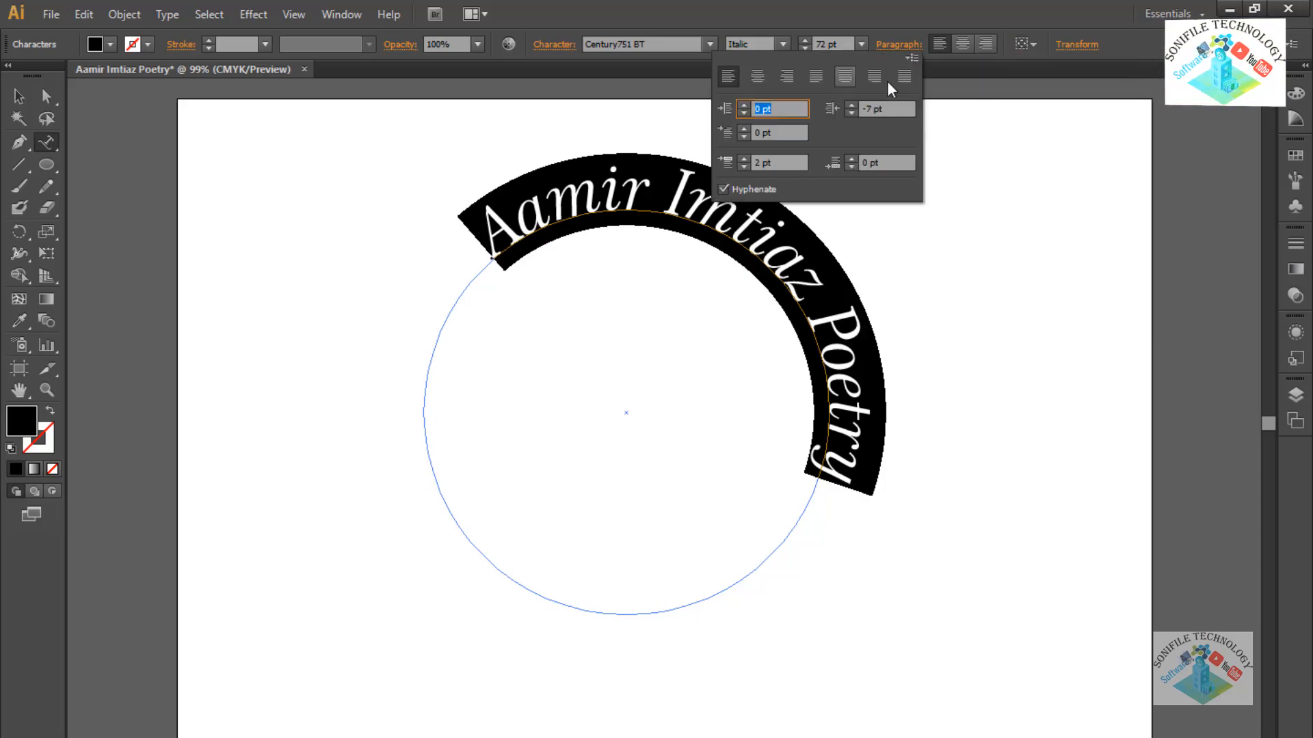
{"action": "left_click", "coordinate": [914, 58]}
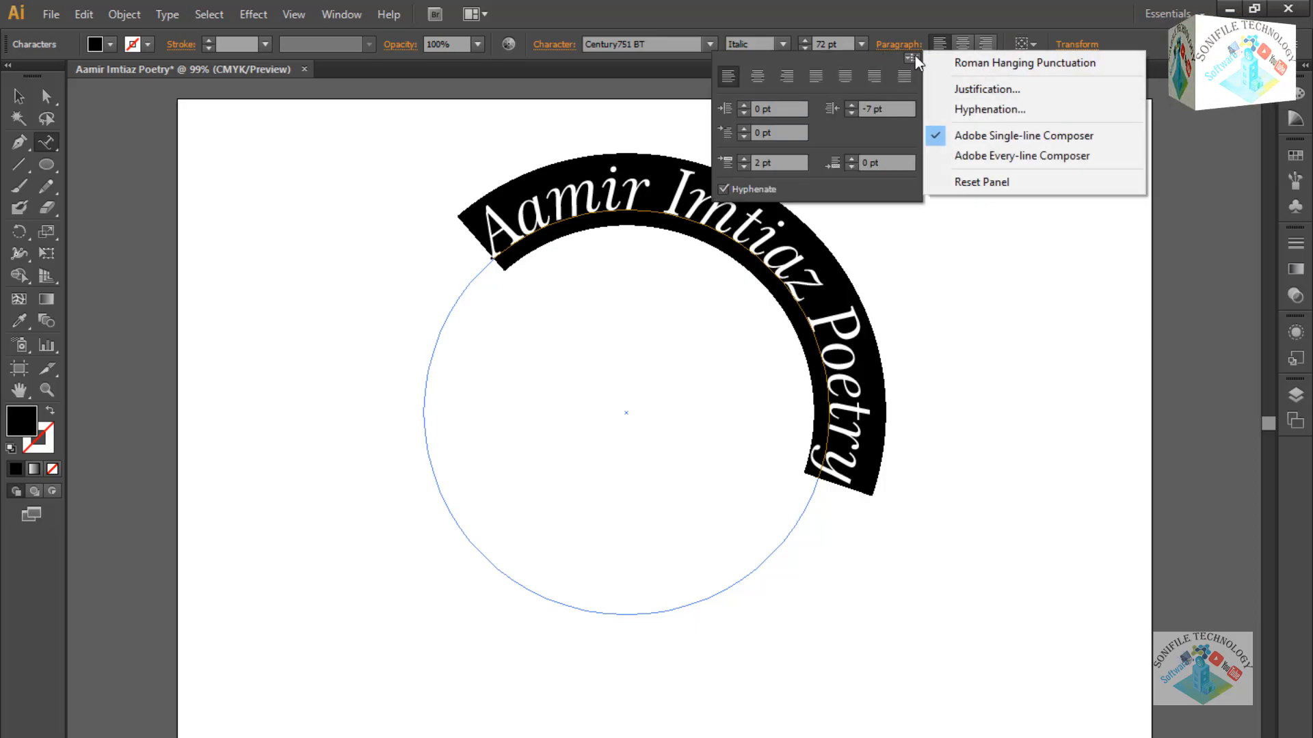
{"action": "left_click", "coordinate": [744, 112]}
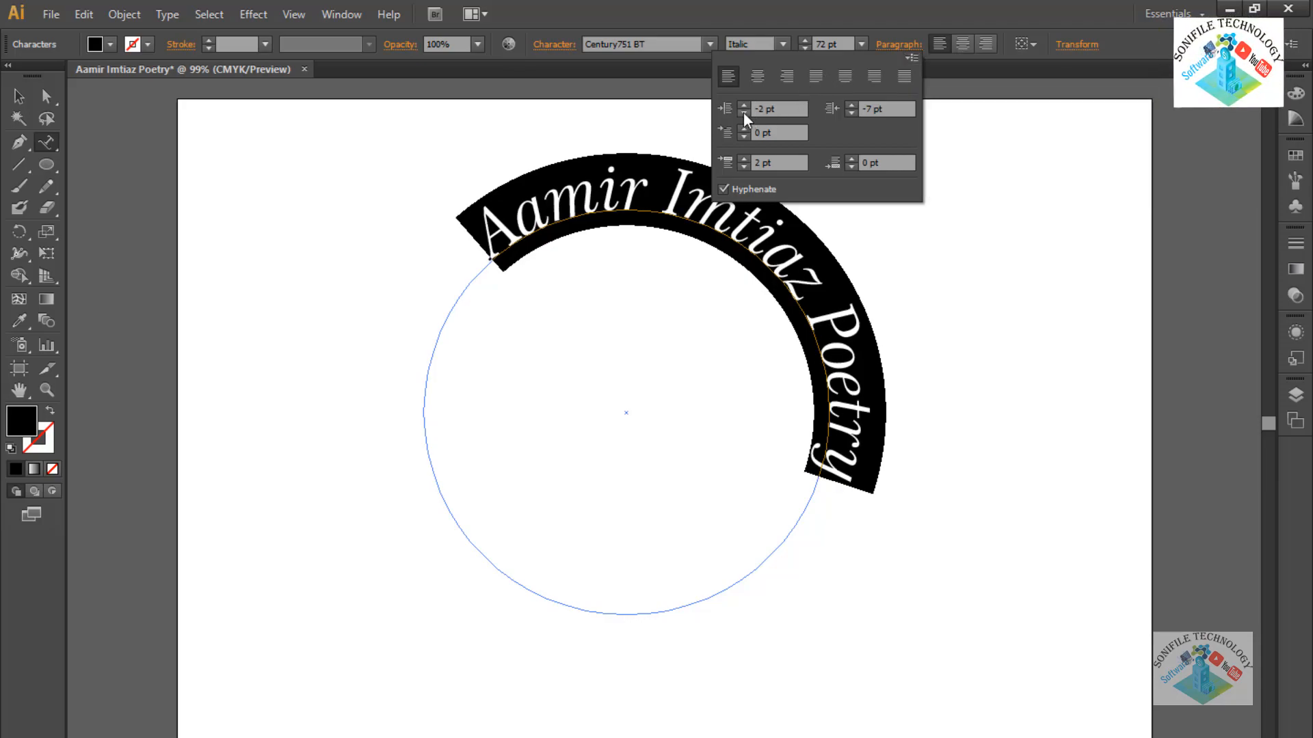
{"action": "left_click_drag", "start_coordinate": [743, 112], "coordinate": [749, 113]}
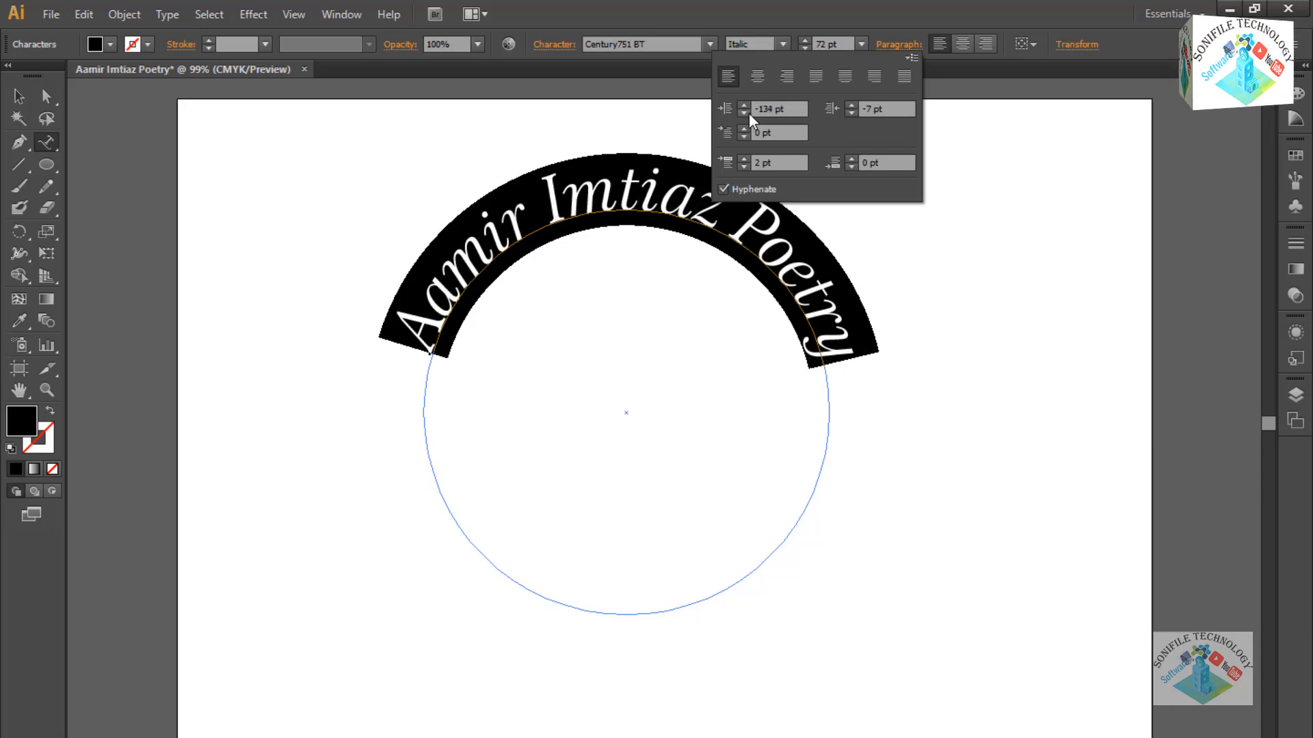
{"action": "left_click", "coordinate": [423, 73]}
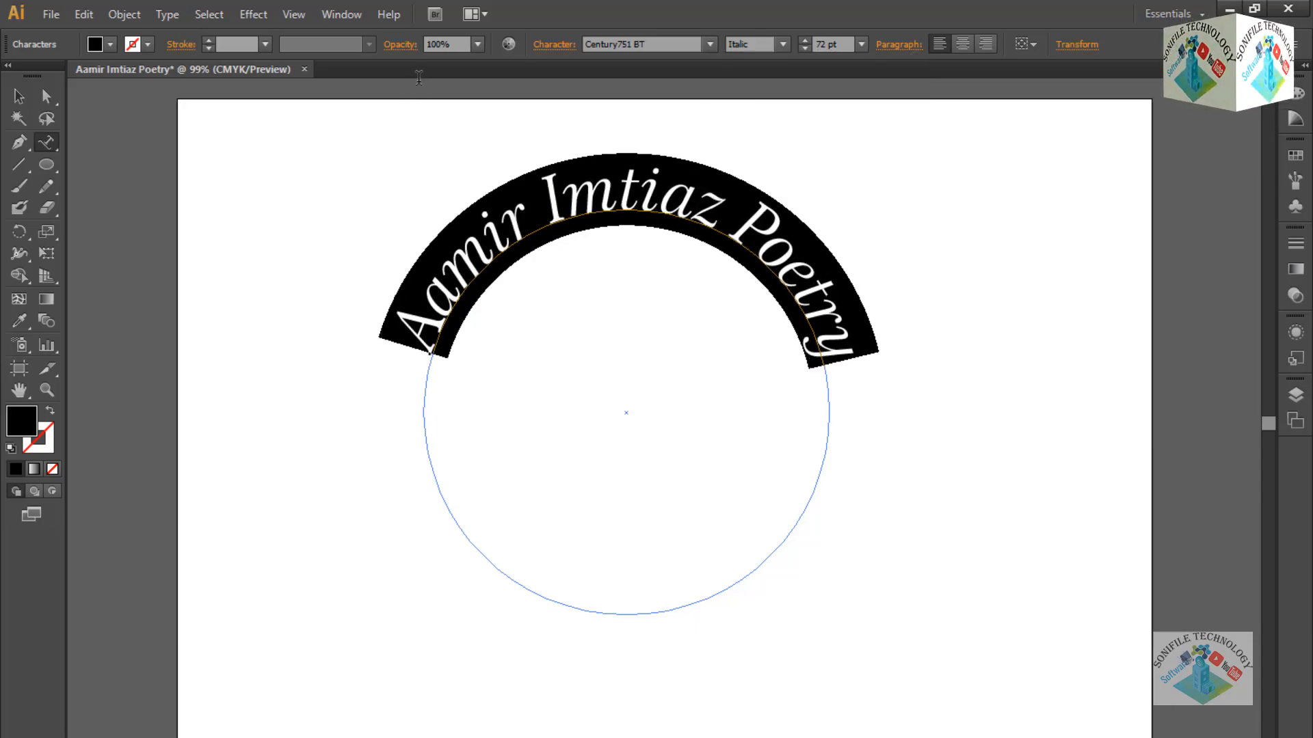
{"action": "key", "text": "Escape"}
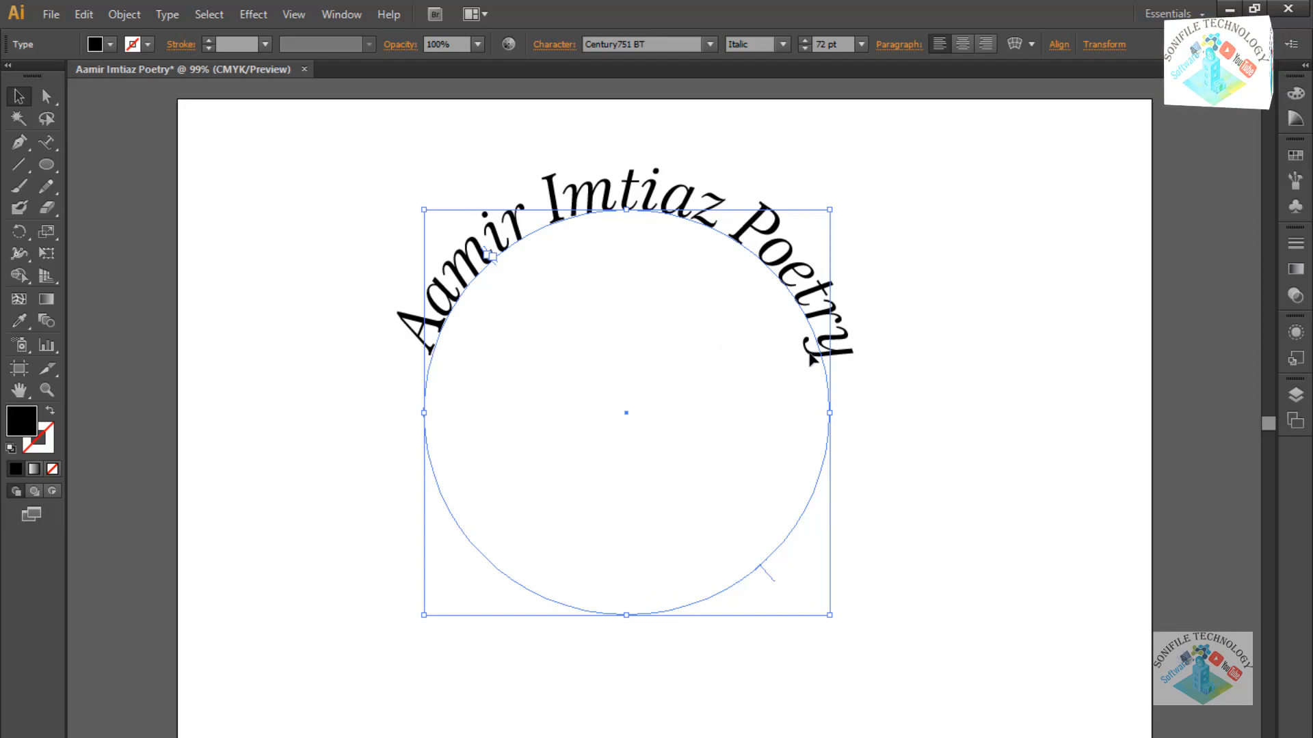
{"action": "left_click", "coordinate": [914, 274]}
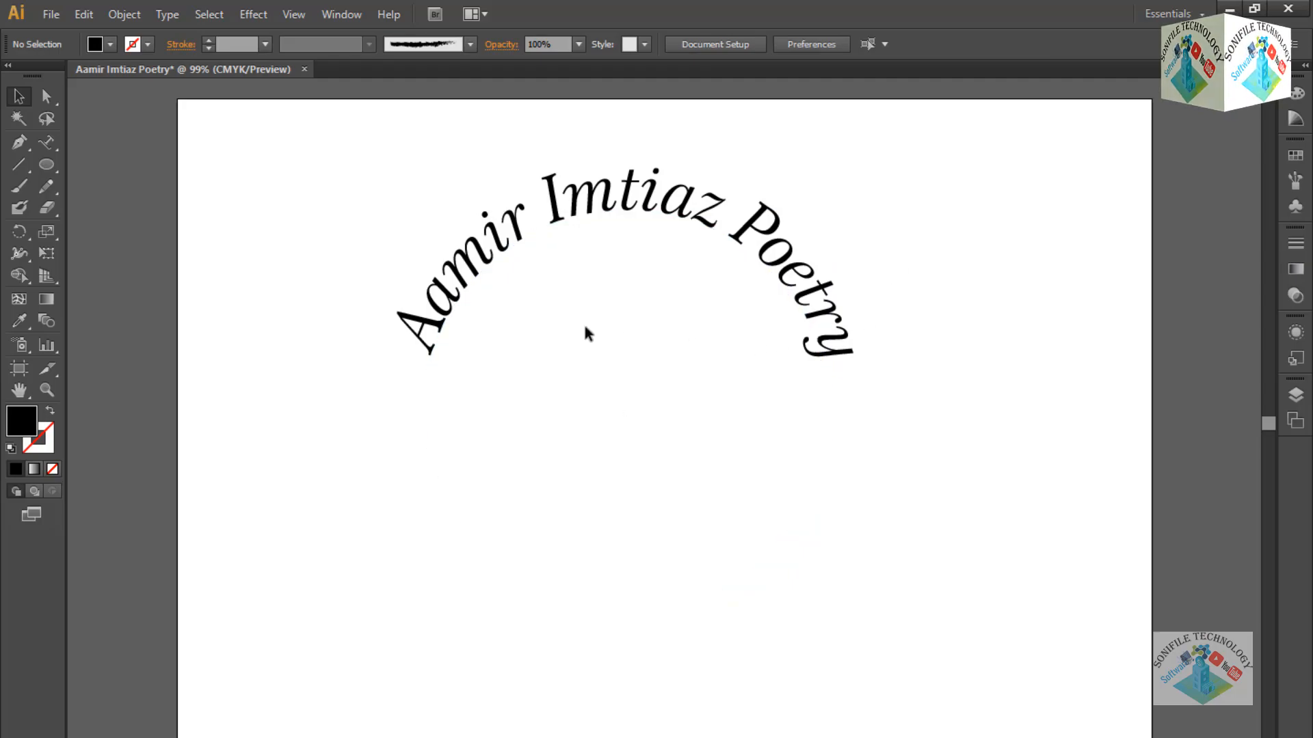
{"action": "left_click", "coordinate": [530, 251]}
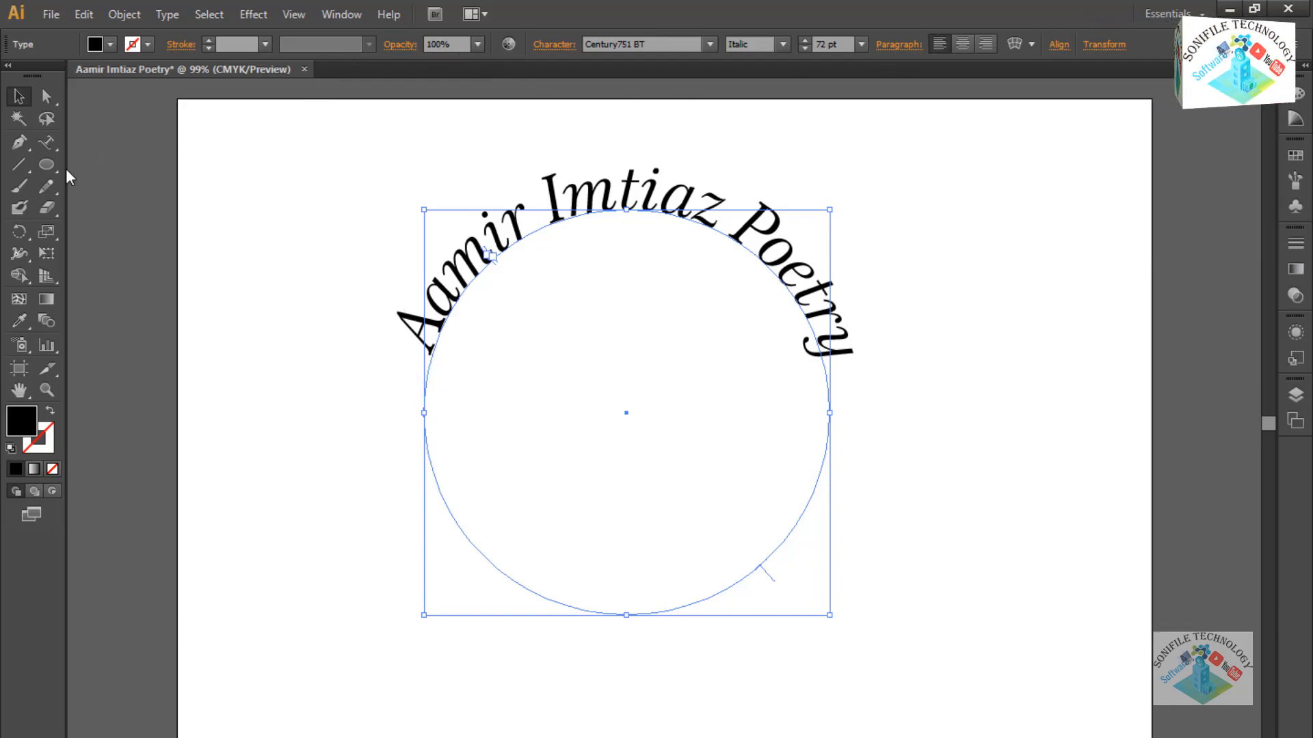
{"action": "left_click", "coordinate": [46, 169]}
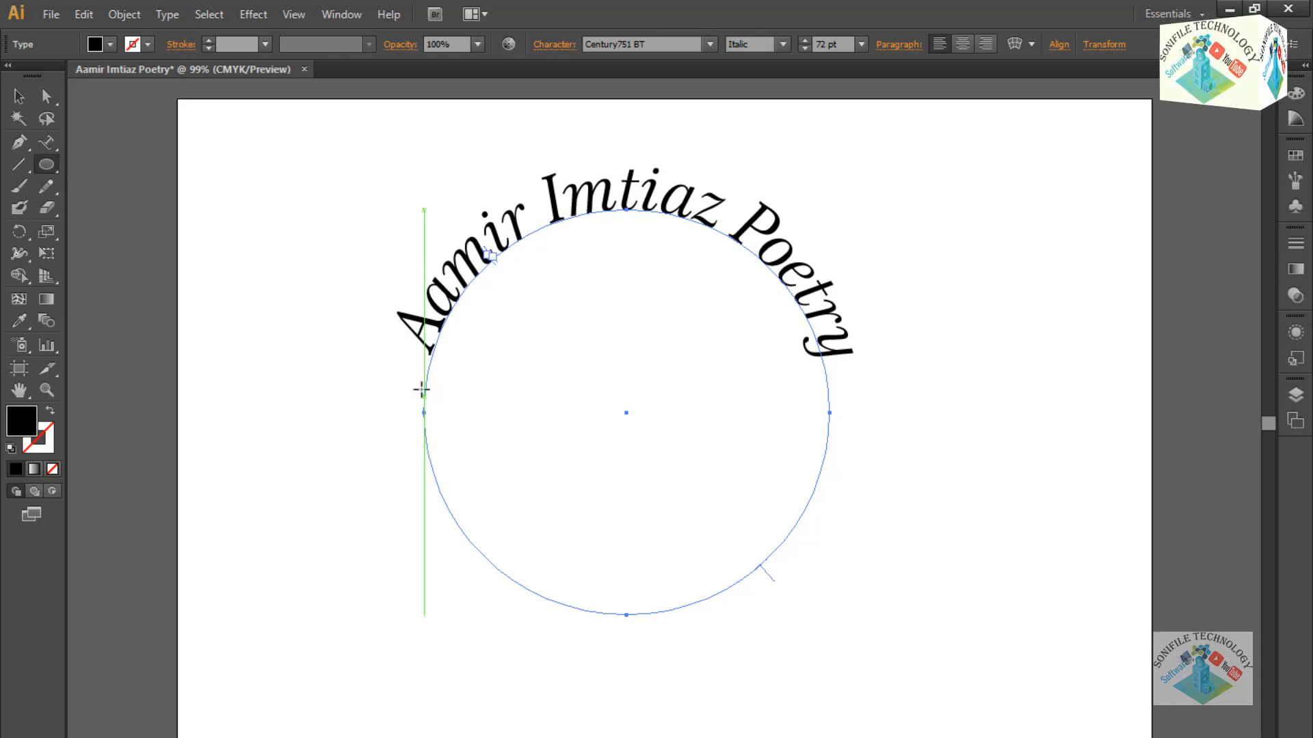
Set the arched text's stroke to 2 pt Uniform, after trying 0.25, 3 and 8 pt.
{"action": "left_click", "coordinate": [266, 45]}
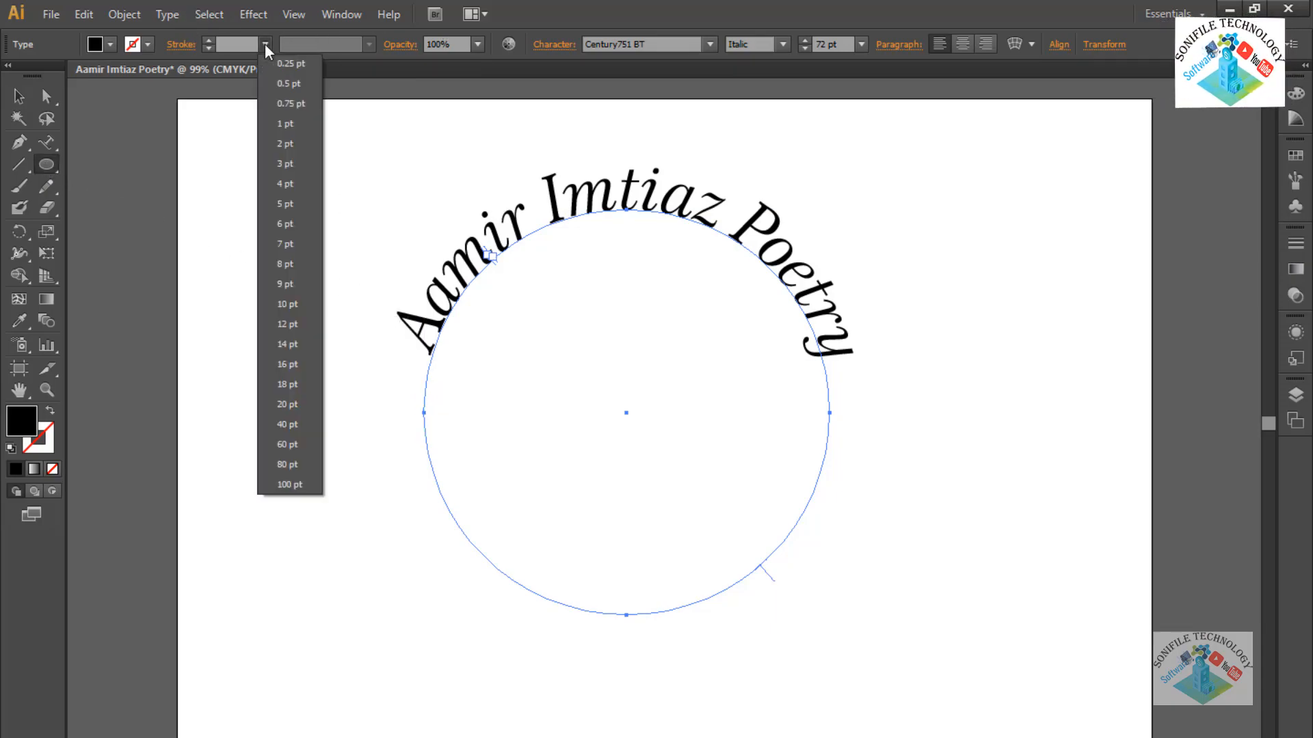
{"action": "left_click", "coordinate": [283, 61]}
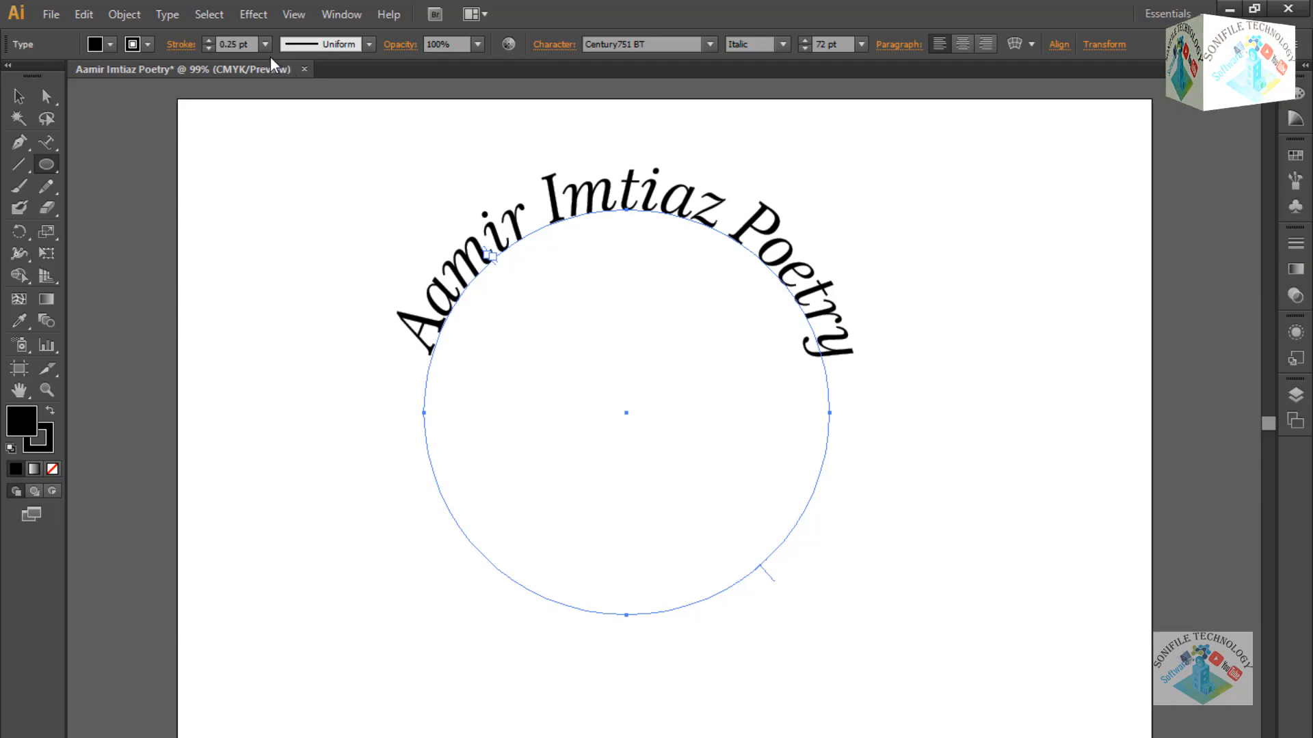
{"action": "left_click", "coordinate": [265, 44]}
{"action": "left_click", "coordinate": [286, 166]}
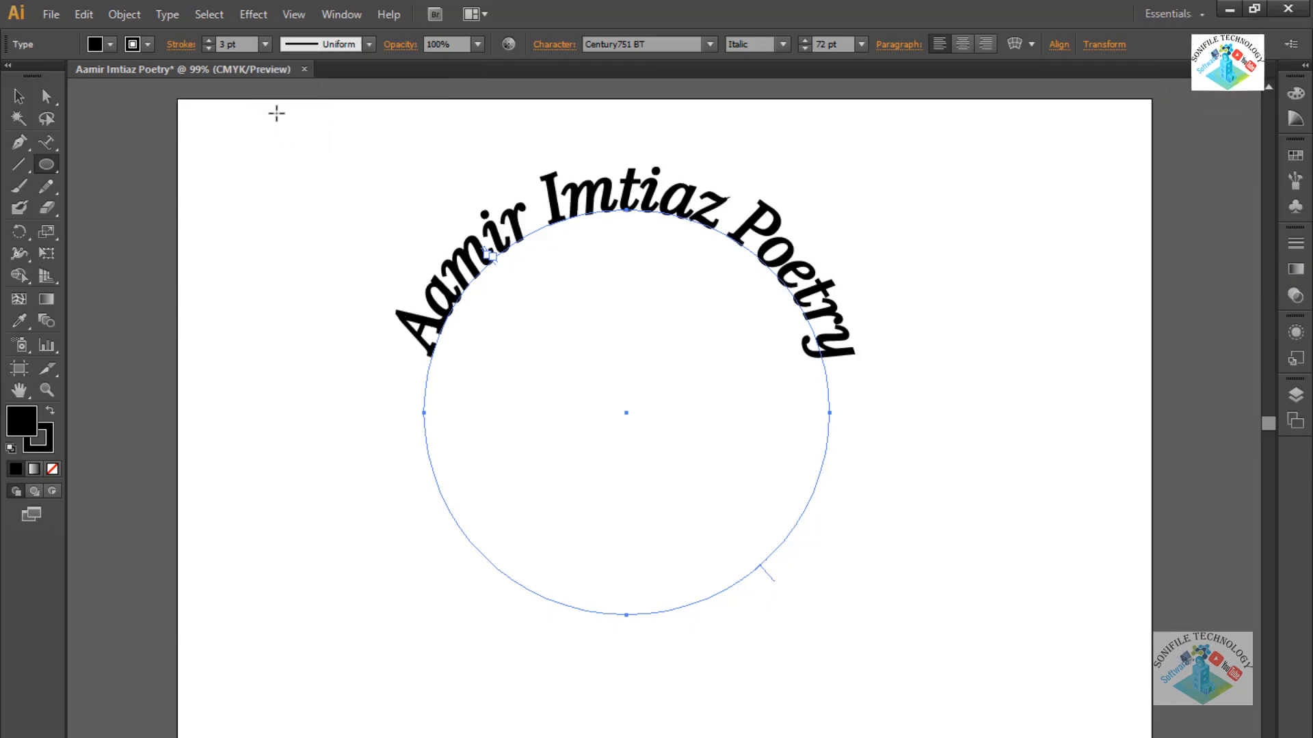
{"action": "left_click", "coordinate": [368, 45]}
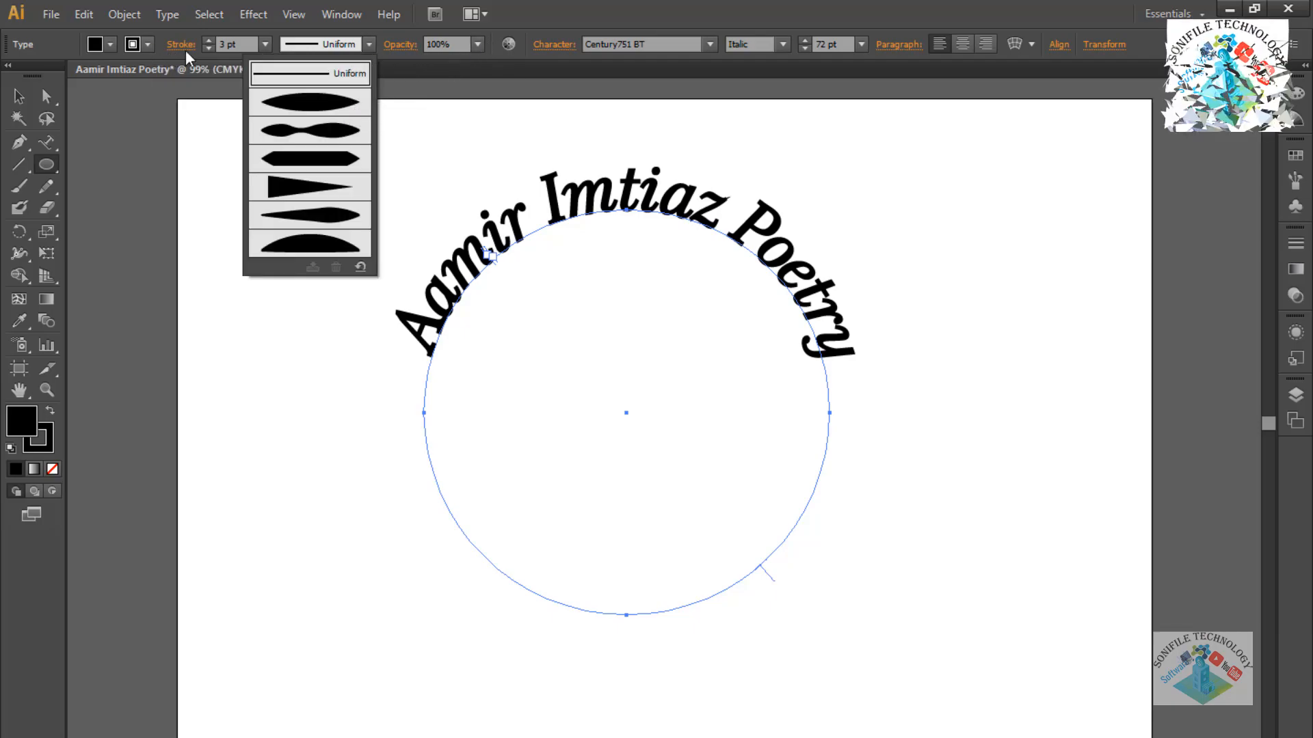
{"action": "left_click", "coordinate": [207, 42]}
{"action": "left_click", "coordinate": [207, 42]}
{"action": "left_click", "coordinate": [207, 42]}
{"action": "left_click", "coordinate": [207, 43]}
{"action": "left_click", "coordinate": [207, 42]}
{"action": "left_click", "coordinate": [207, 42]}
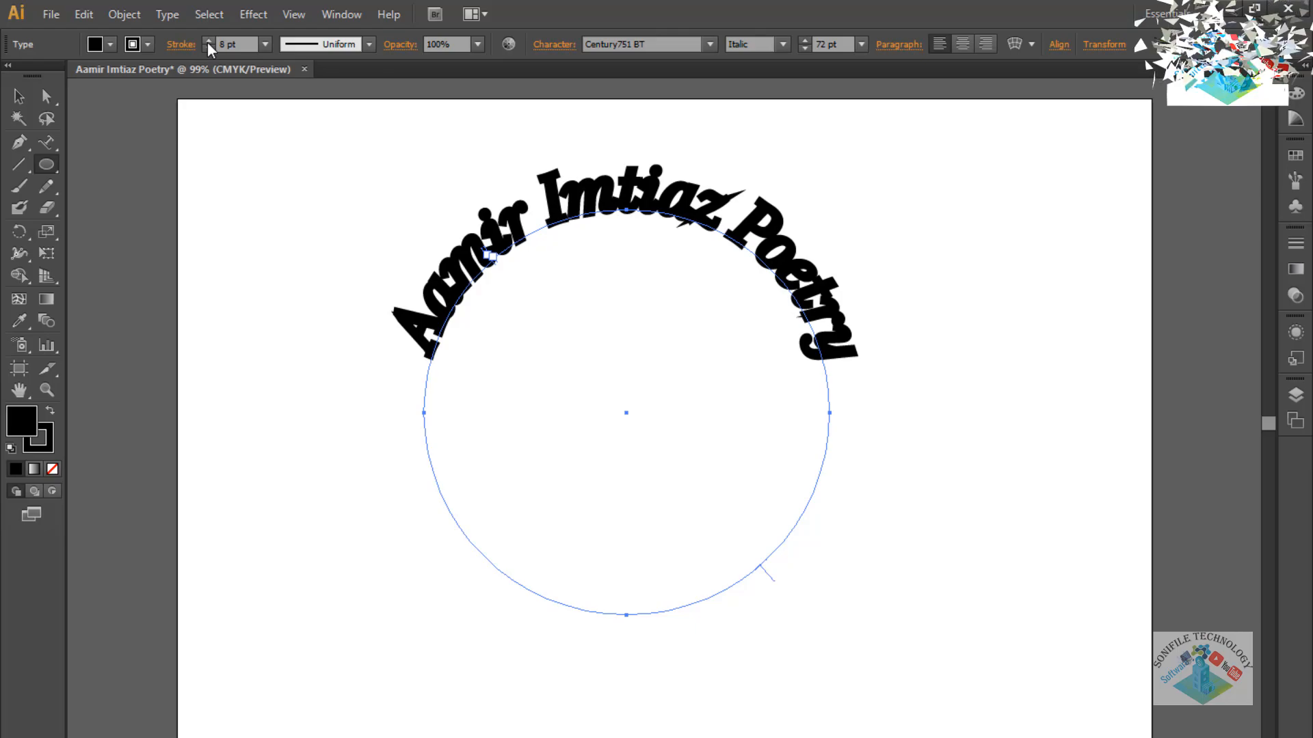
{"action": "left_click", "coordinate": [208, 48]}
{"action": "left_click", "coordinate": [208, 48]}
{"action": "left_click", "coordinate": [208, 48]}
{"action": "left_click", "coordinate": [207, 48]}
{"action": "left_click", "coordinate": [208, 48]}
{"action": "left_click", "coordinate": [208, 47]}
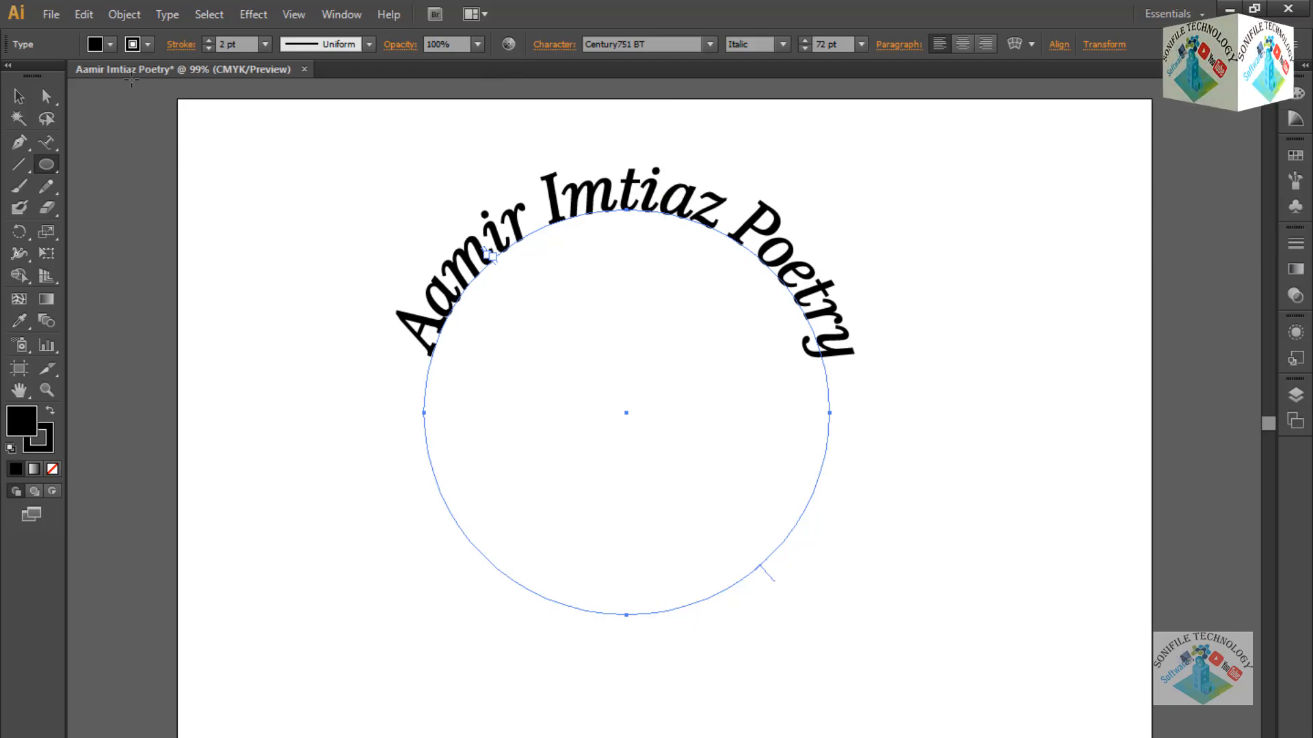
{"action": "left_click", "coordinate": [146, 44]}
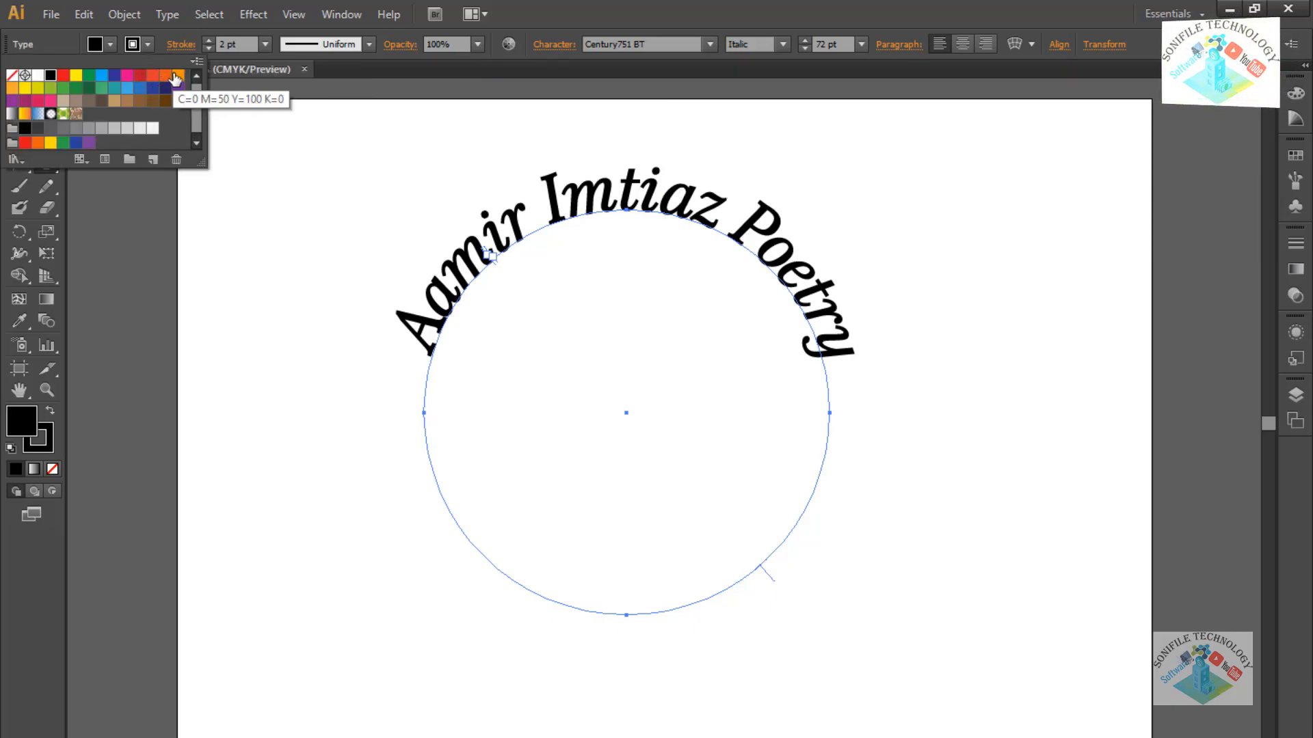
Try orange, red, blue, navy and light blue outlines on the arched text, ending on purple.
{"action": "left_click", "coordinate": [175, 77]}
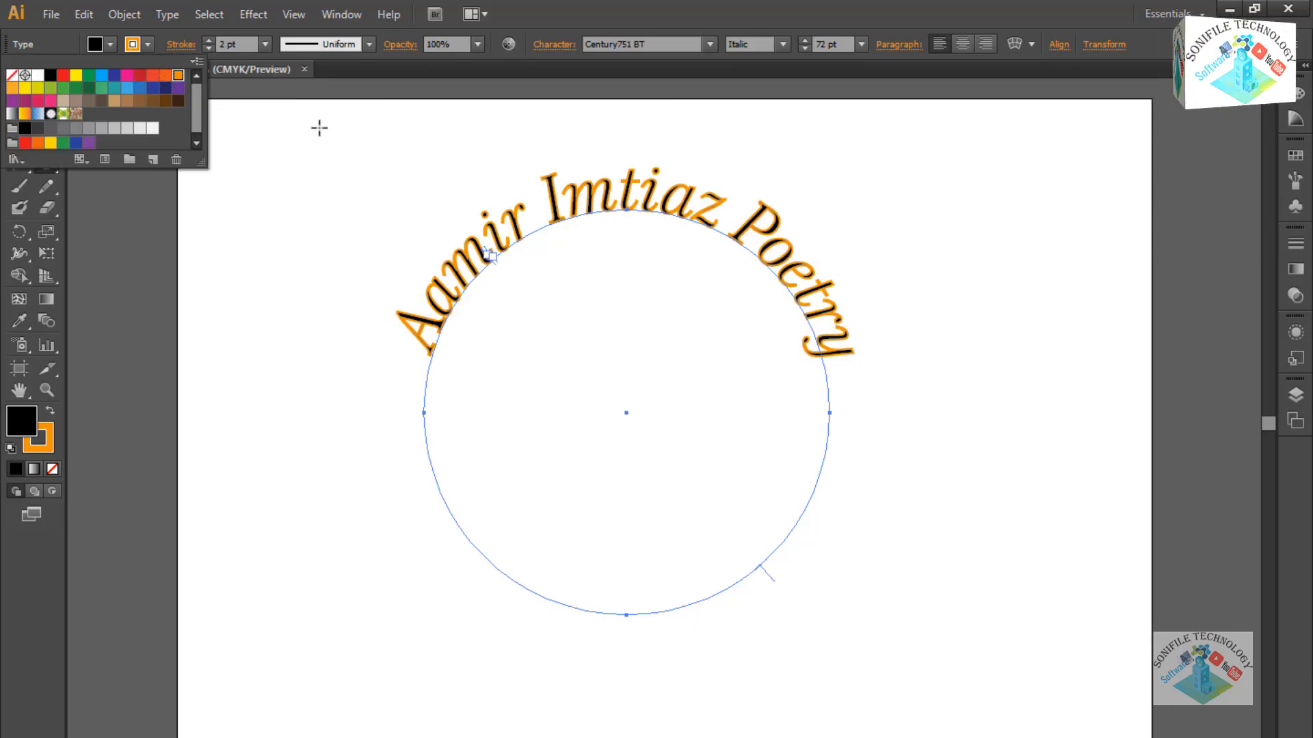
{"action": "left_click", "coordinate": [151, 75]}
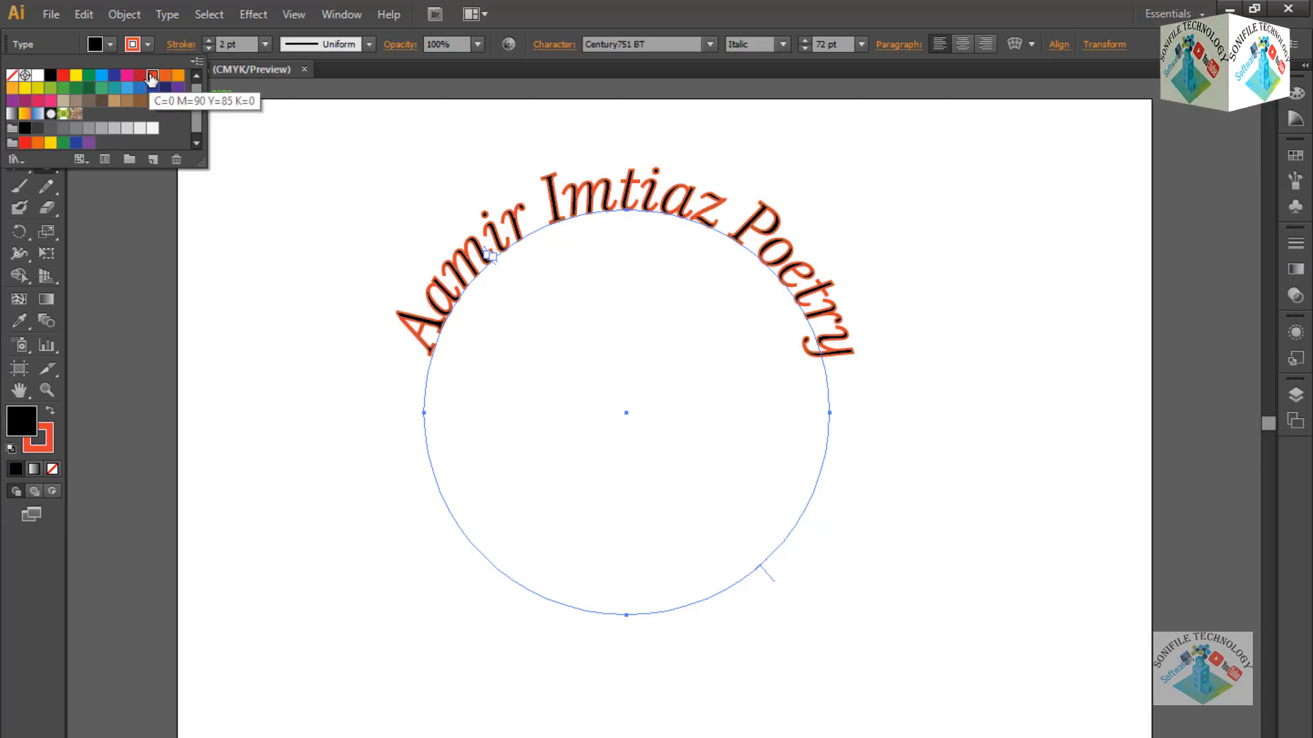
{"action": "left_click", "coordinate": [174, 76]}
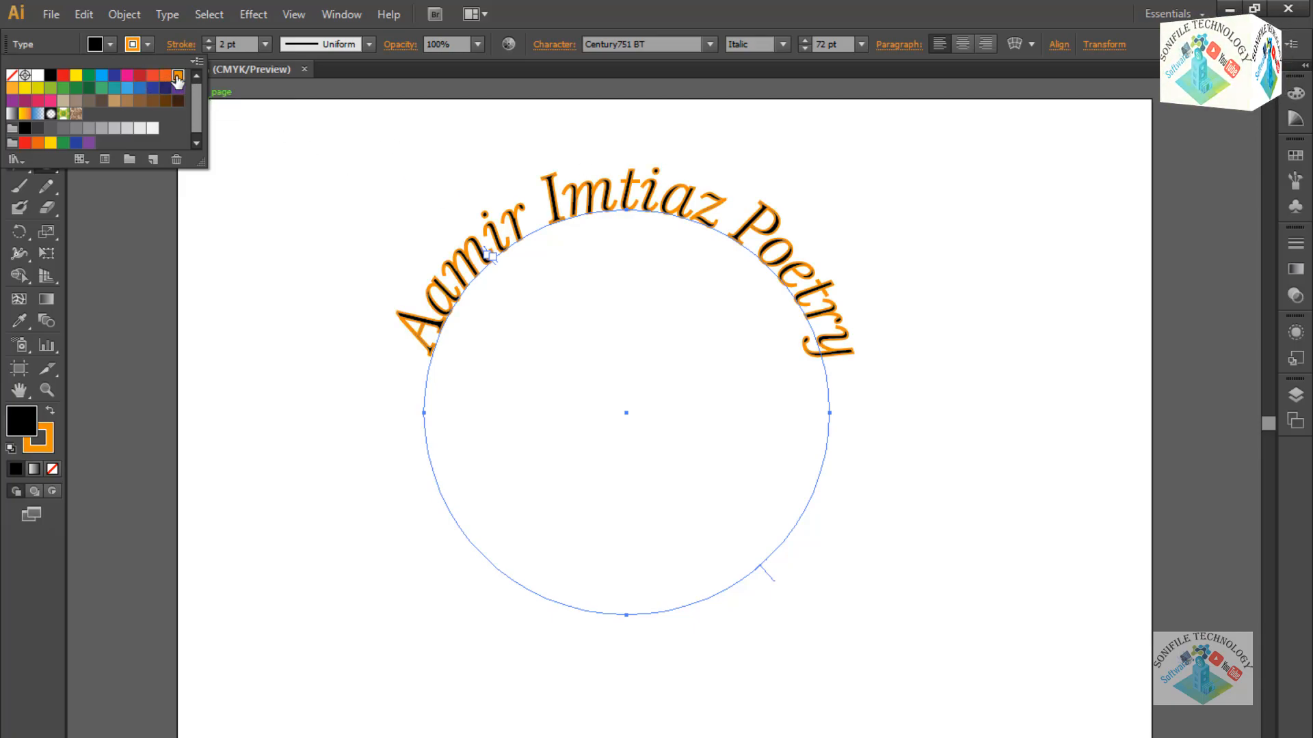
{"action": "left_click", "coordinate": [113, 76]}
{"action": "left_click", "coordinate": [101, 77]}
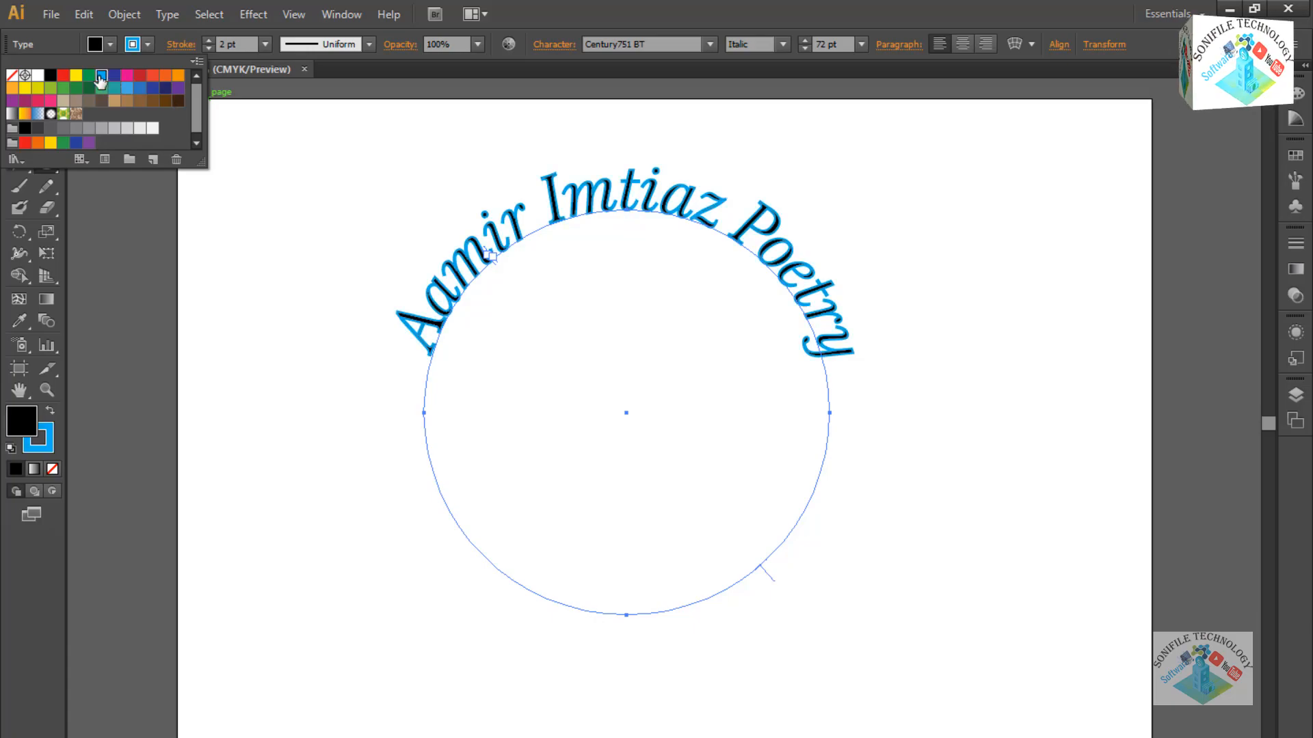
{"action": "left_click", "coordinate": [164, 89]}
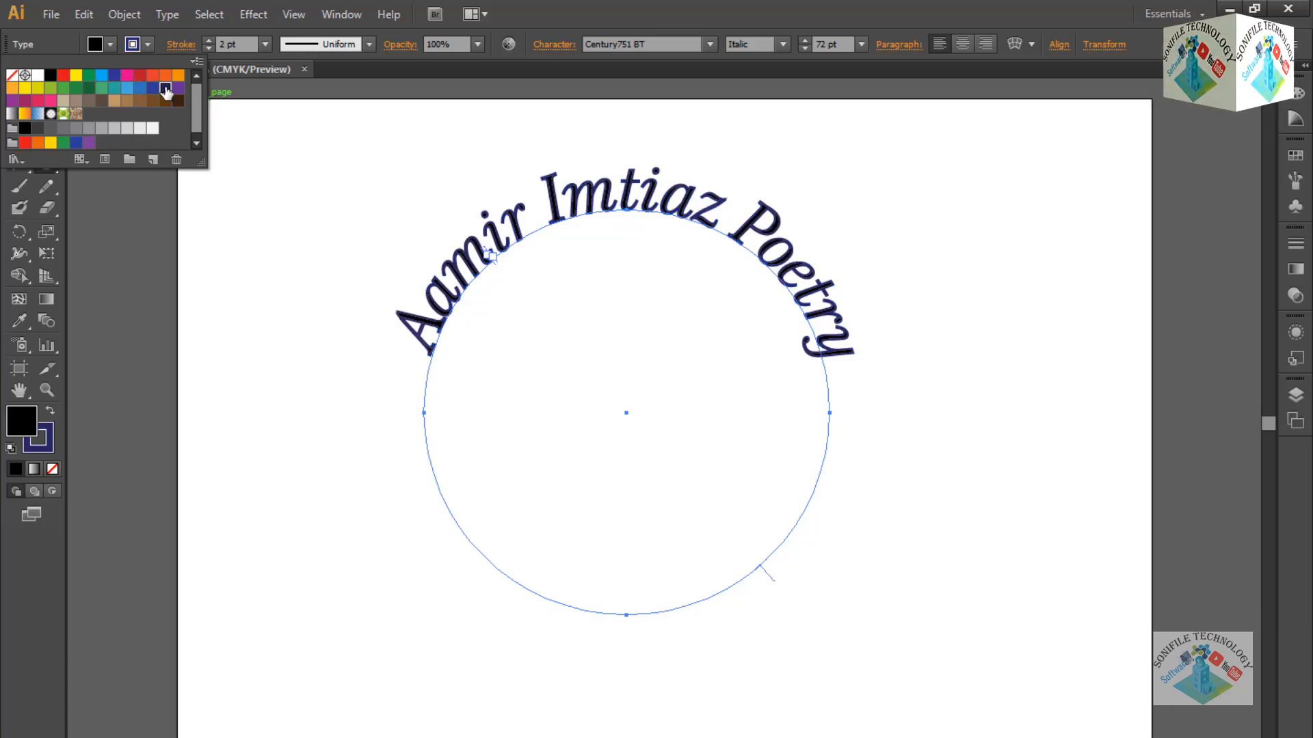
{"action": "left_click", "coordinate": [127, 87]}
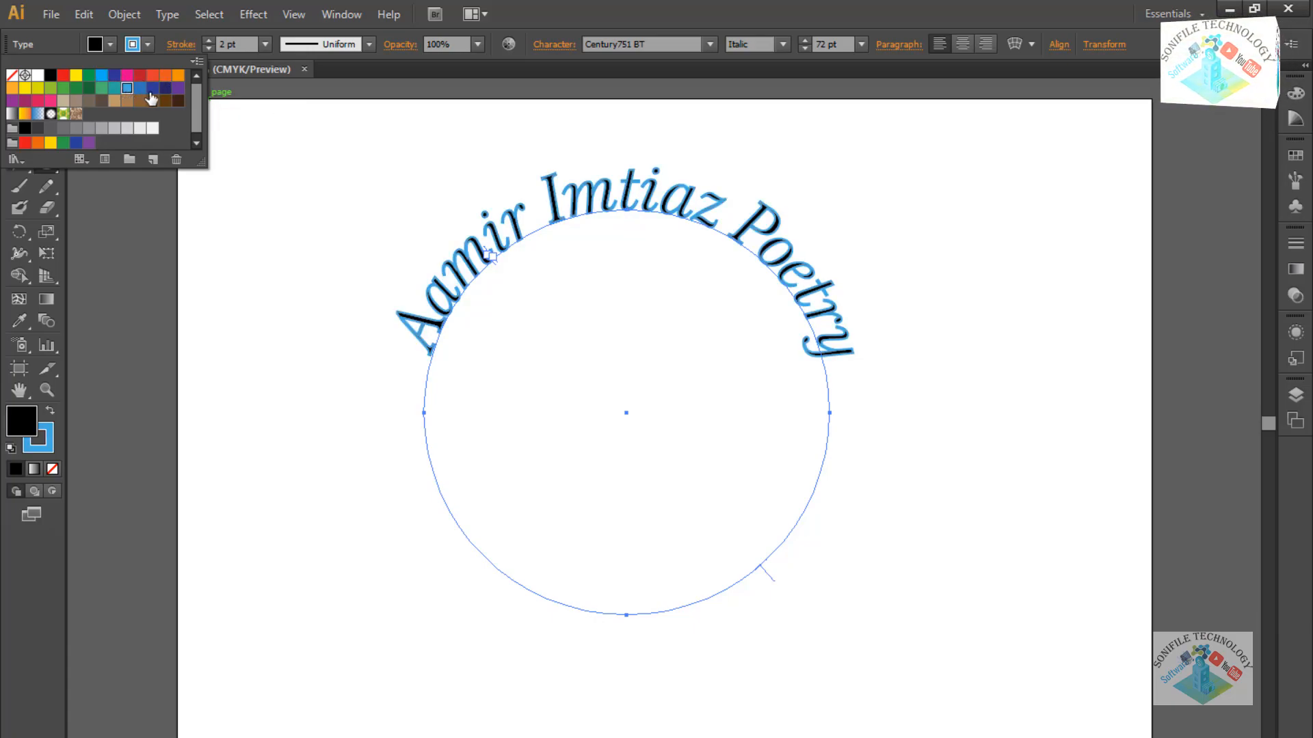
{"action": "left_click", "coordinate": [177, 88]}
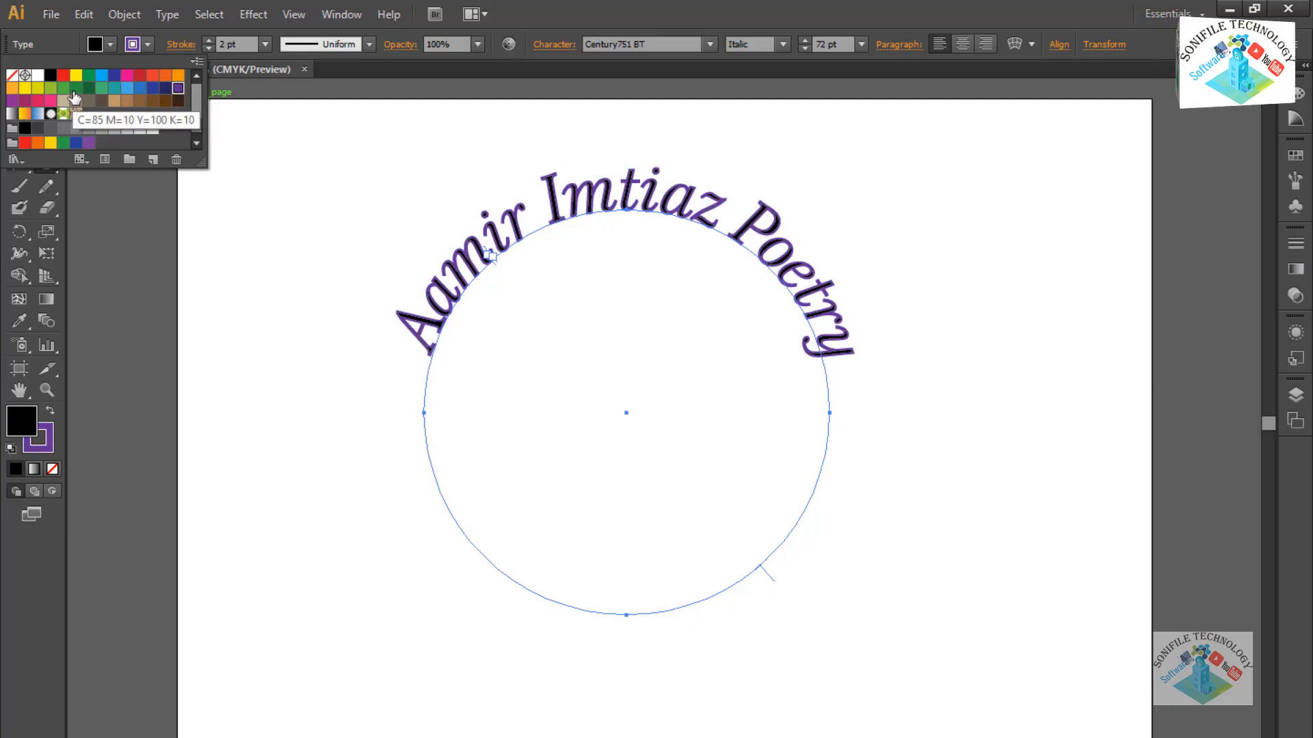
Try red and orange fills on the curved text, settling on tan brown.
{"action": "left_click", "coordinate": [111, 44]}
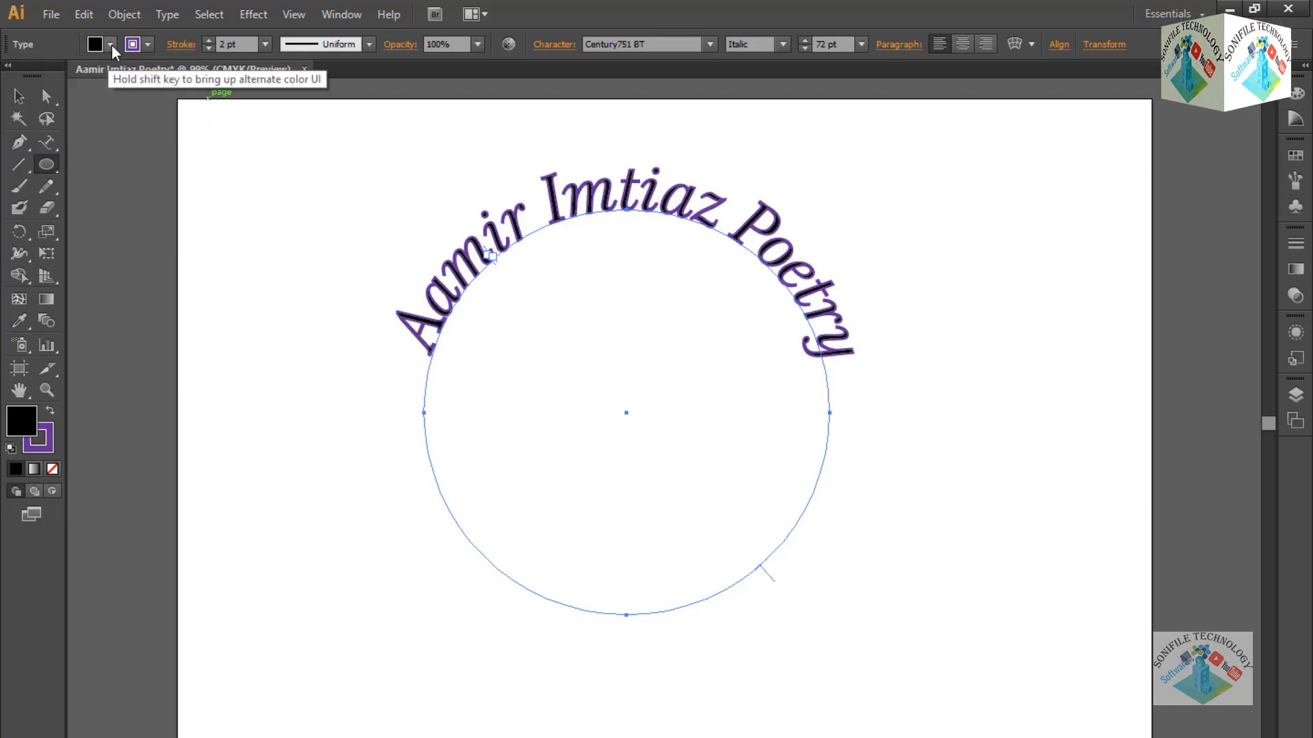
{"action": "left_click", "coordinate": [140, 74]}
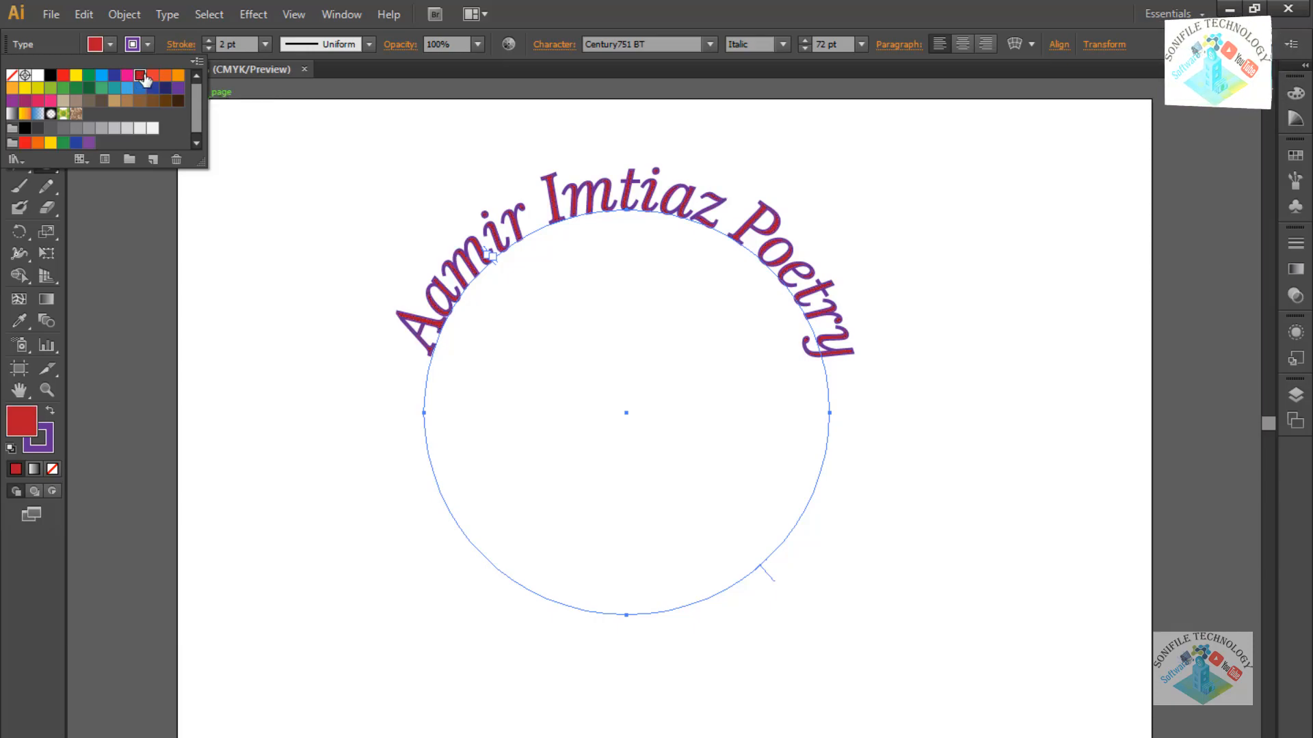
{"action": "left_click", "coordinate": [178, 76]}
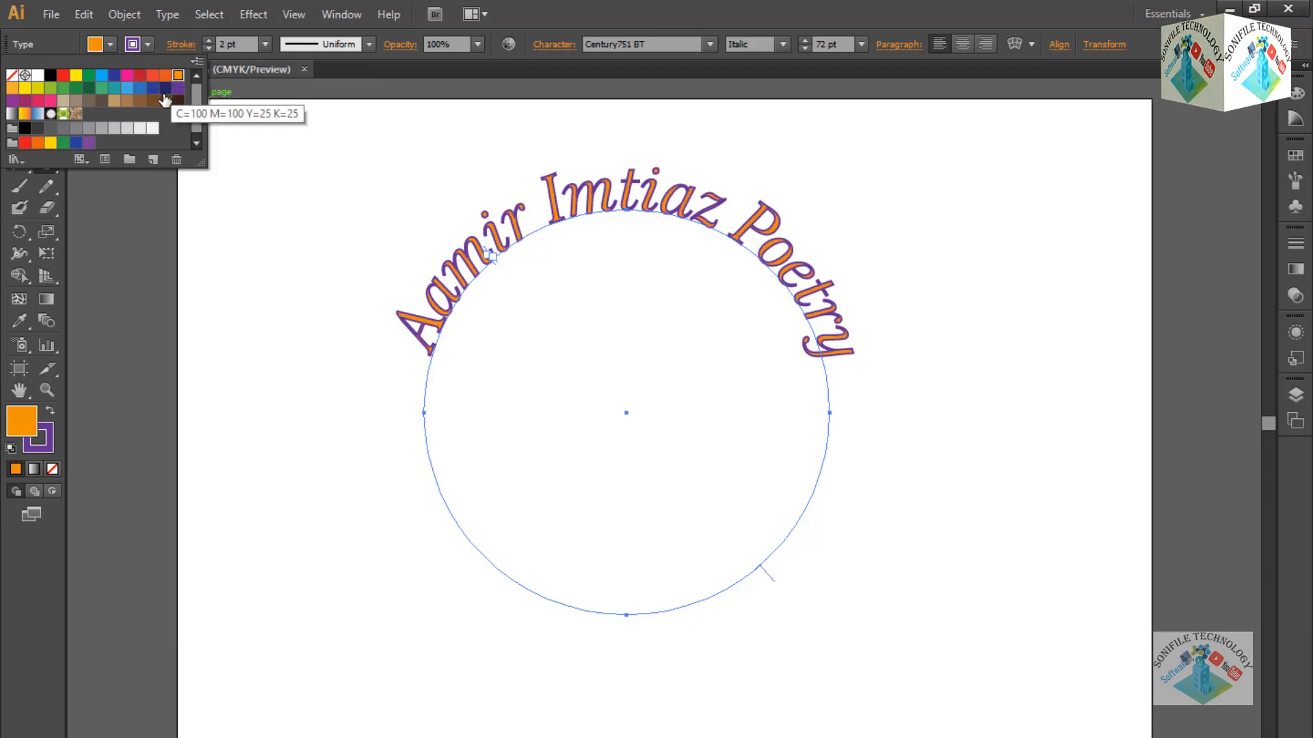
{"action": "left_click", "coordinate": [127, 101]}
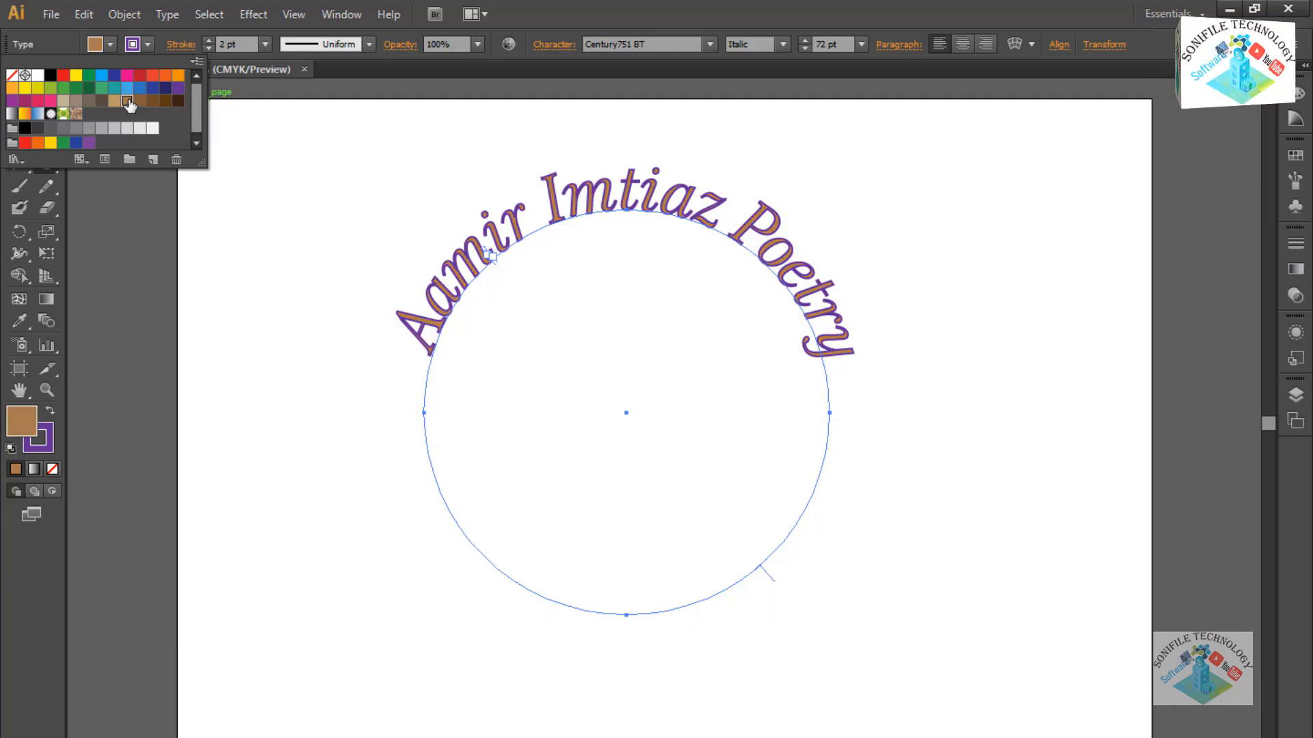
Try dark blue, CMYK Blue, tan and darker brown outlines on the text.
{"action": "left_click", "coordinate": [146, 48]}
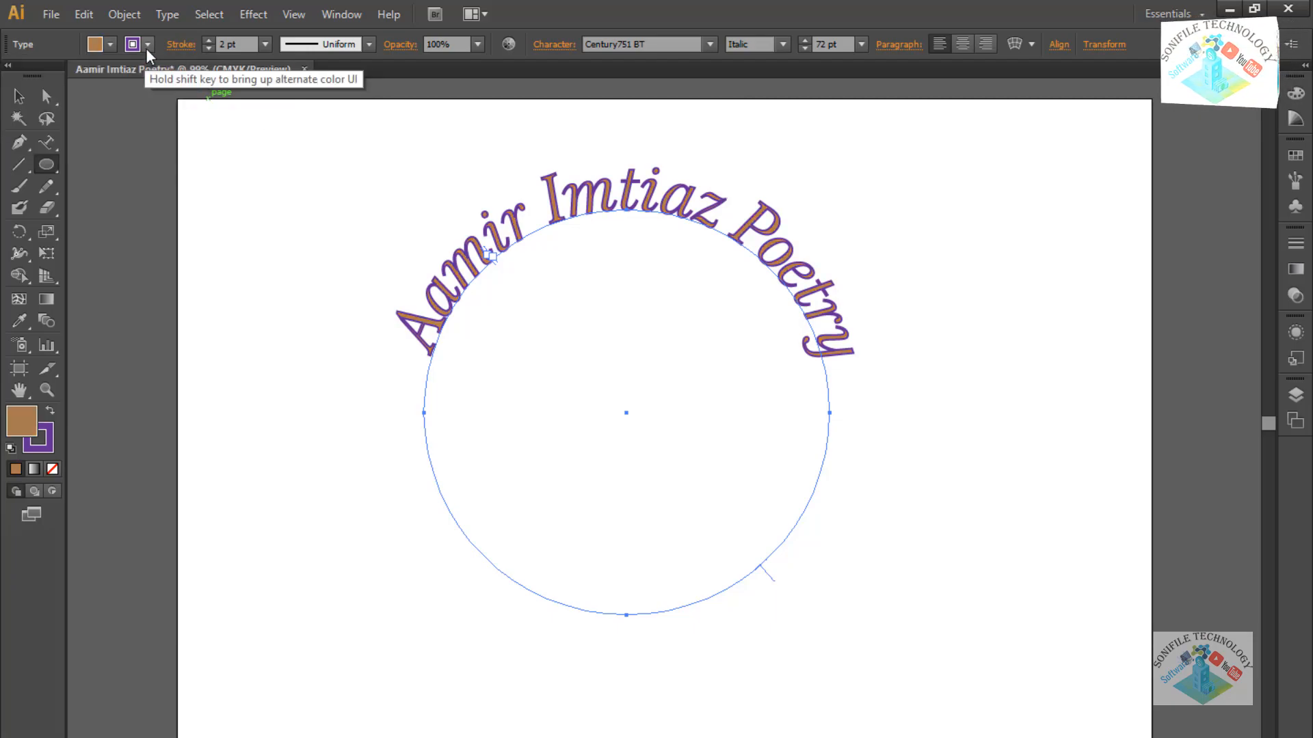
{"action": "left_click", "coordinate": [146, 50]}
{"action": "left_click", "coordinate": [153, 89]}
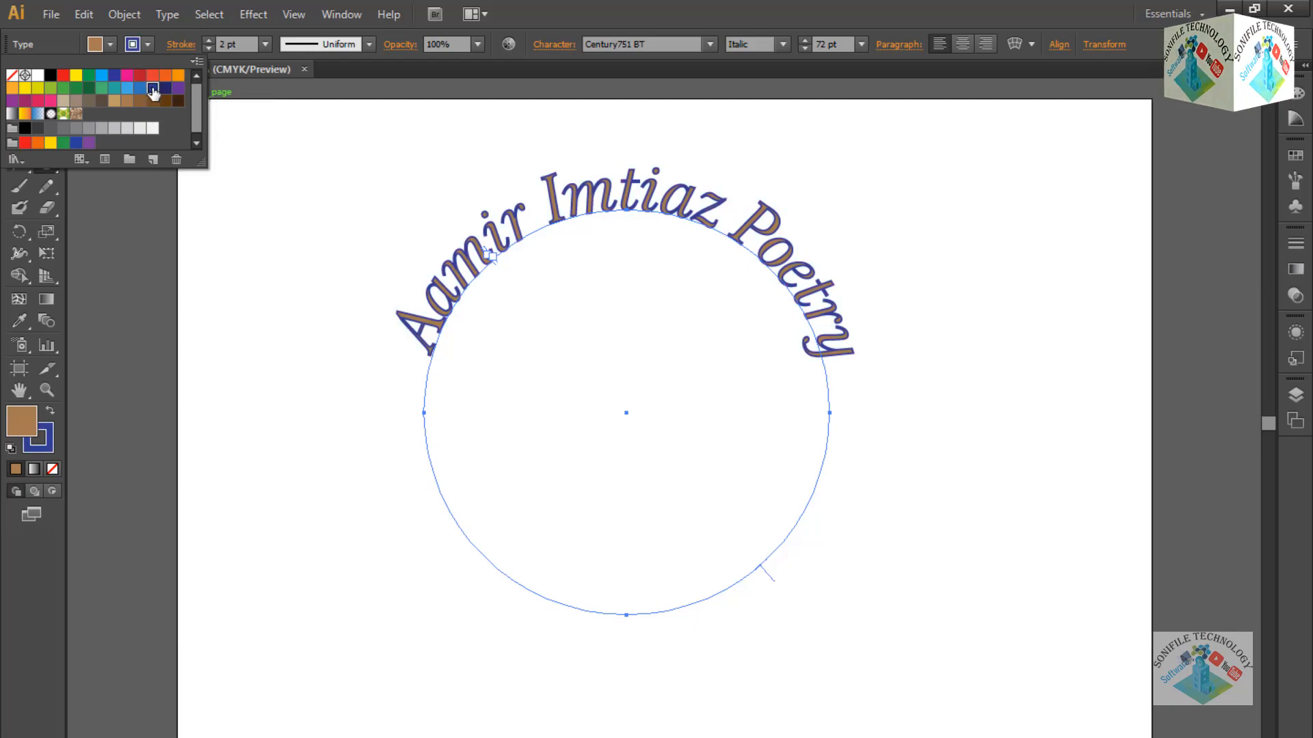
{"action": "left_click", "coordinate": [165, 88]}
{"action": "left_click", "coordinate": [115, 77]}
{"action": "left_click", "coordinate": [101, 75]}
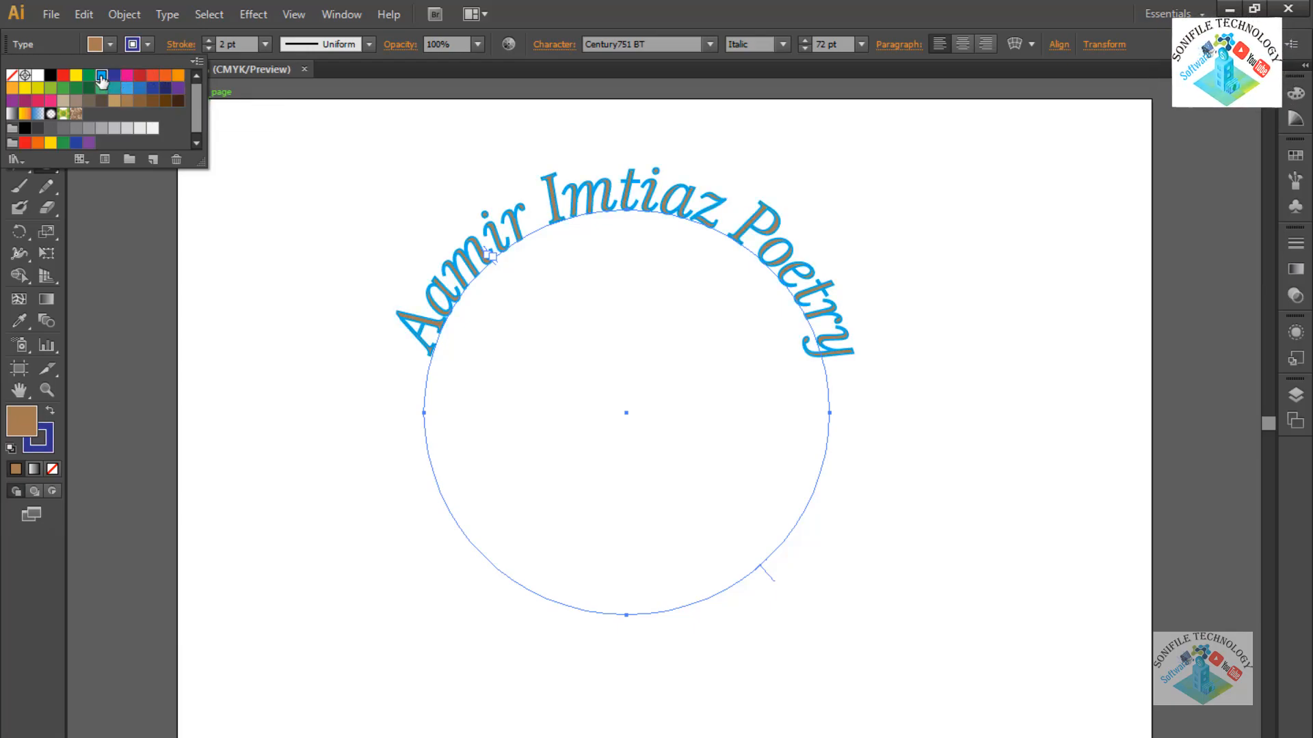
{"action": "left_click", "coordinate": [64, 102]}
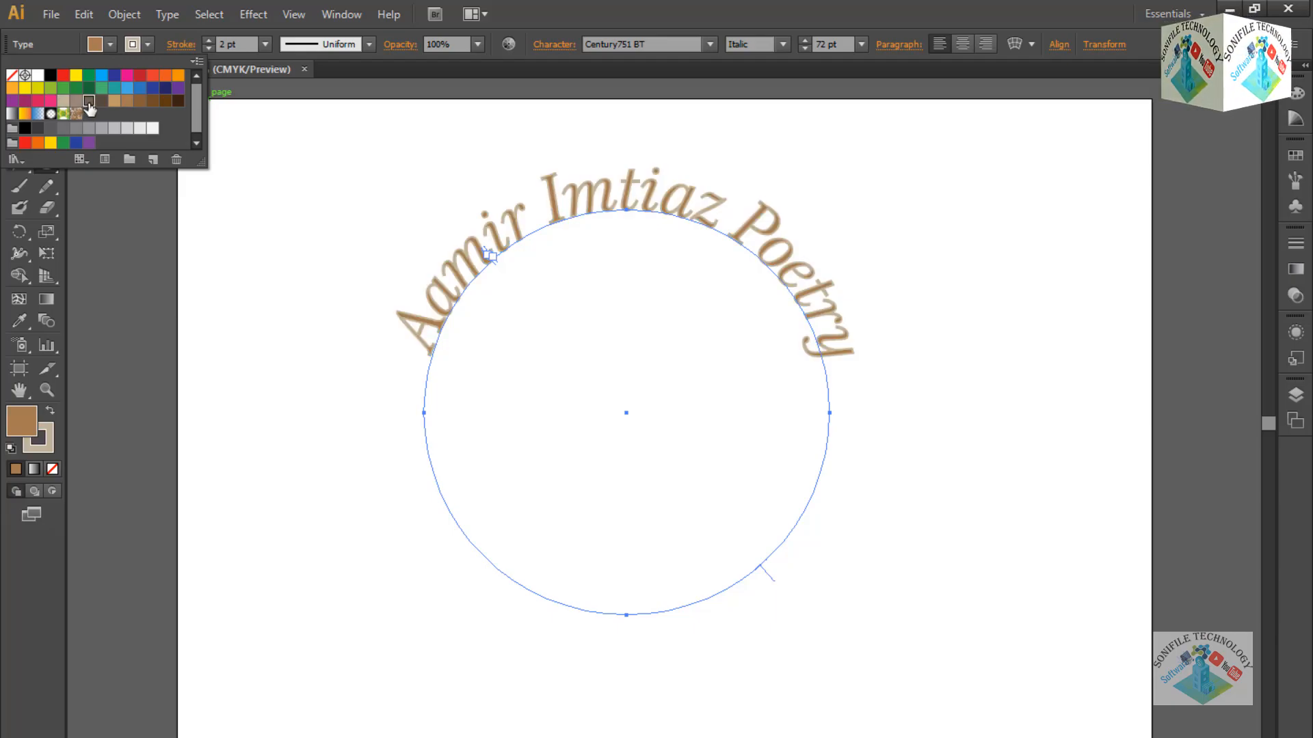
{"action": "left_click", "coordinate": [89, 101]}
Give the text outline the brown pattern swatch, after trying gradients and a green pattern.
{"action": "left_click", "coordinate": [76, 114]}
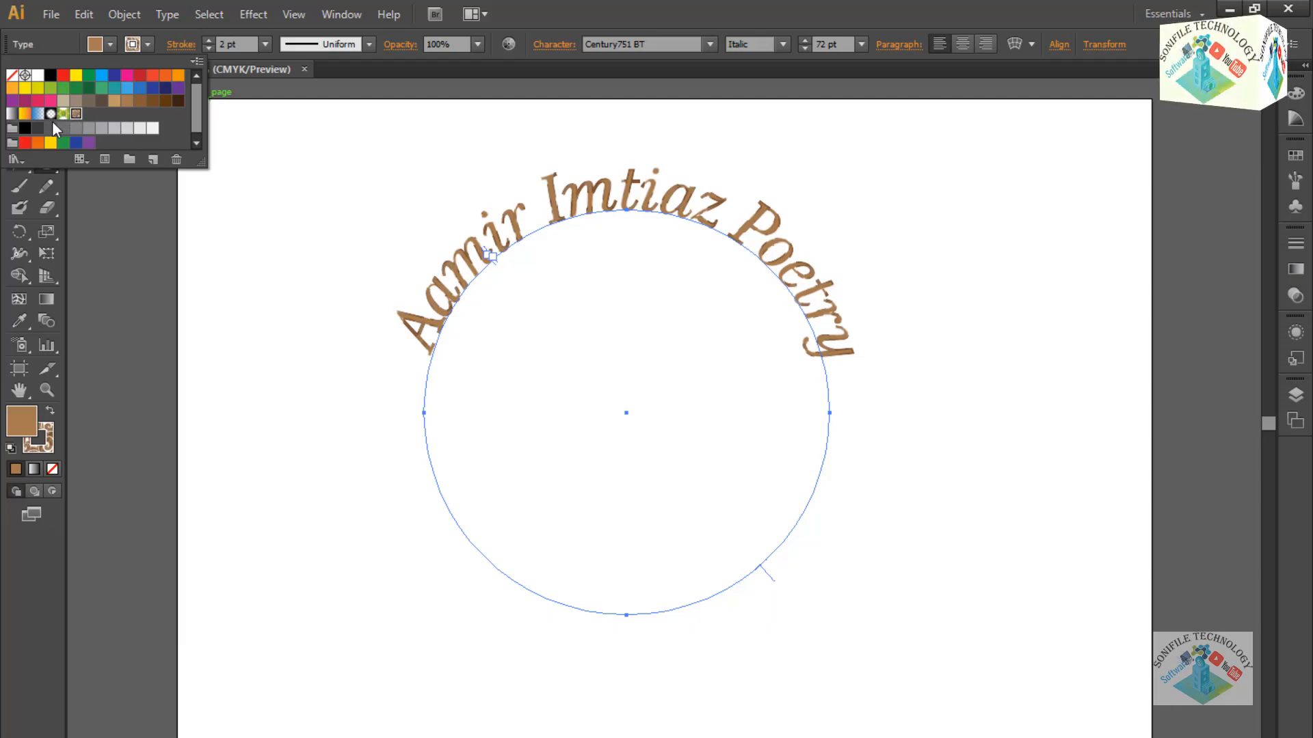
{"action": "left_click", "coordinate": [38, 114]}
{"action": "left_click", "coordinate": [25, 114]}
{"action": "left_click", "coordinate": [11, 113]}
{"action": "left_click", "coordinate": [63, 114]}
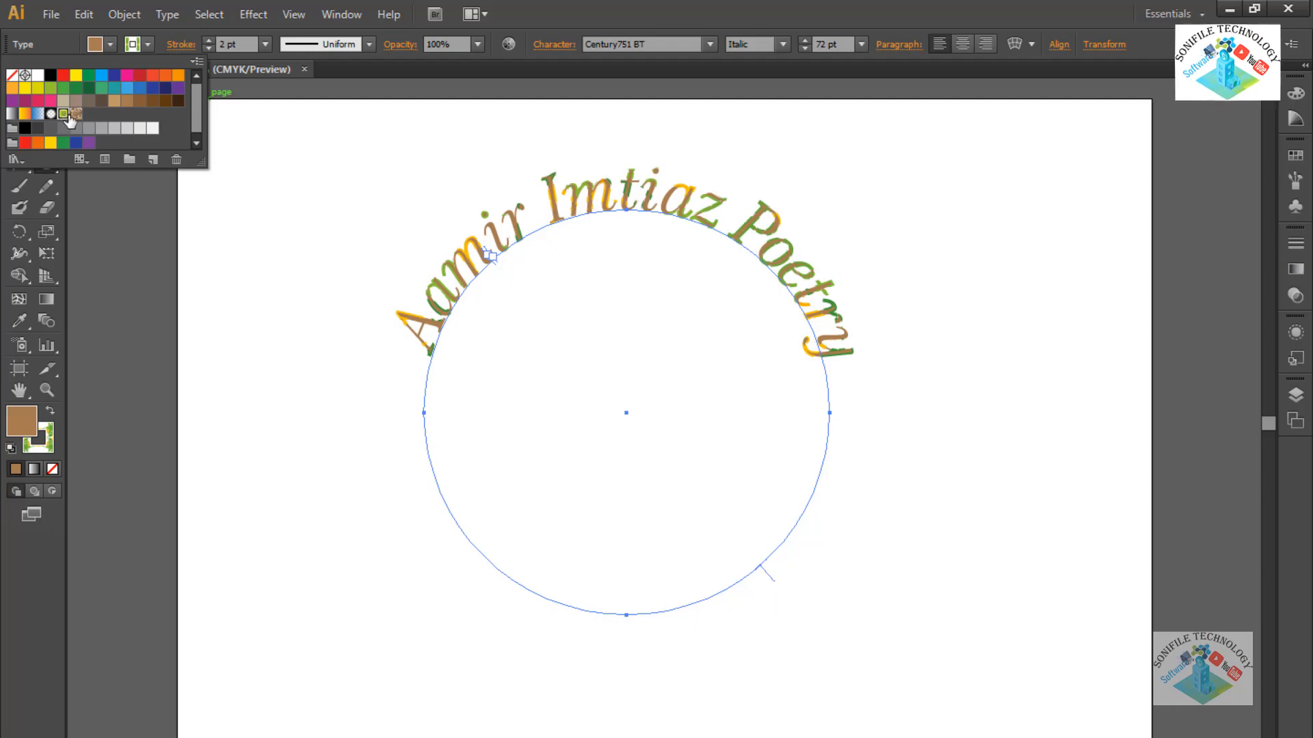
{"action": "left_click", "coordinate": [76, 114]}
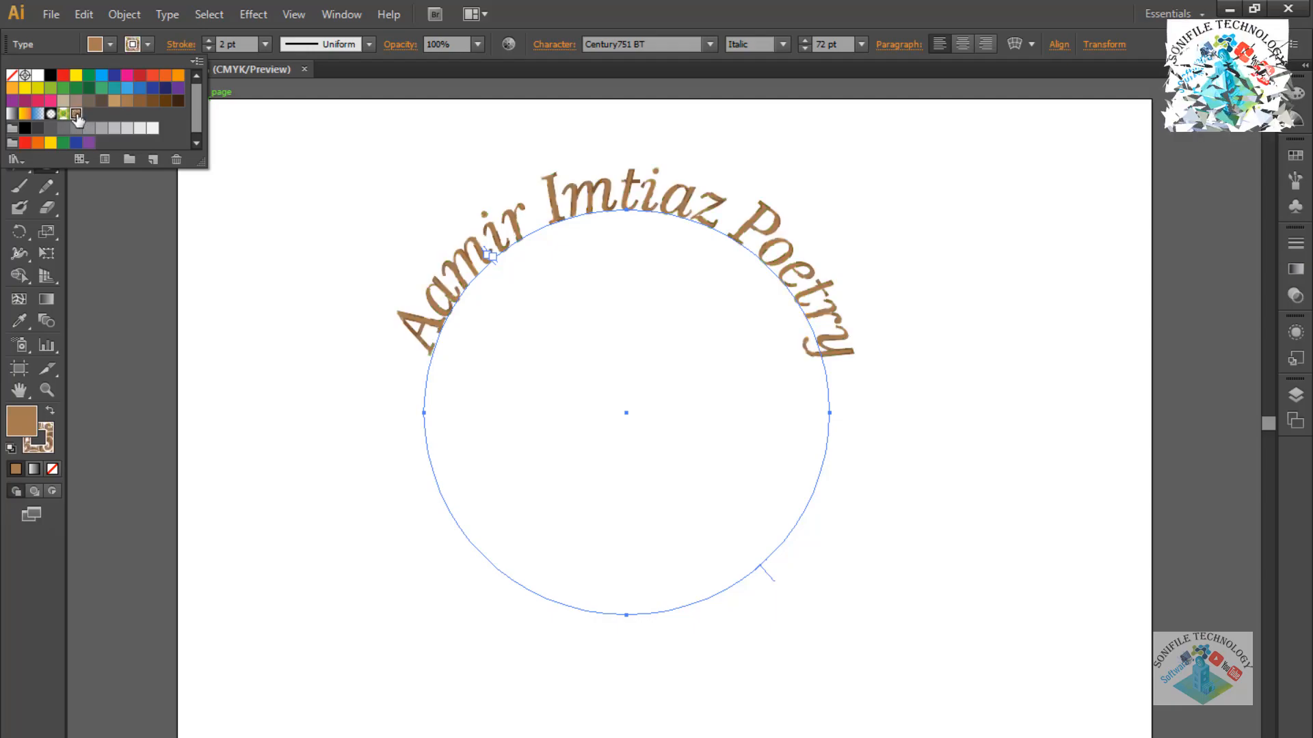
{"action": "left_click", "coordinate": [786, 41]}
{"action": "left_click", "coordinate": [785, 41]}
Switch the arched text's font style to Roman, then back to Italic.
{"action": "left_click", "coordinate": [758, 64]}
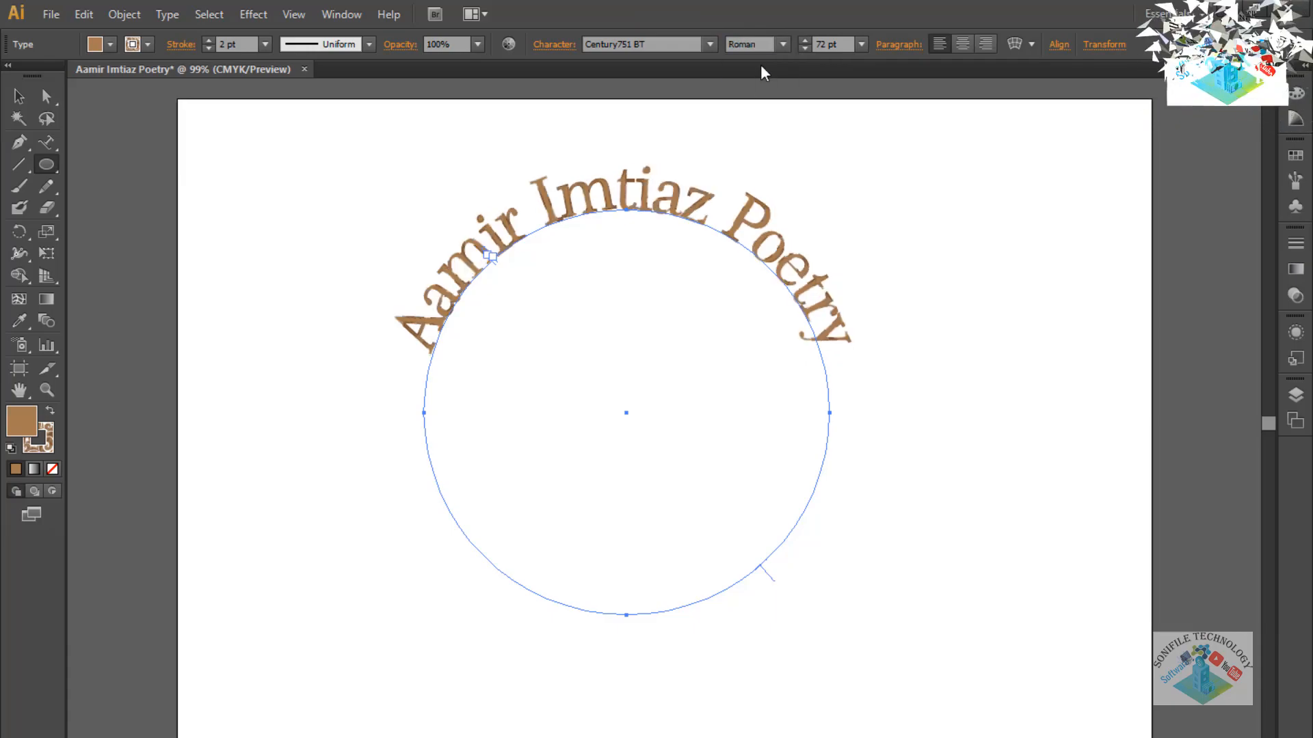
{"action": "left_click", "coordinate": [781, 45]}
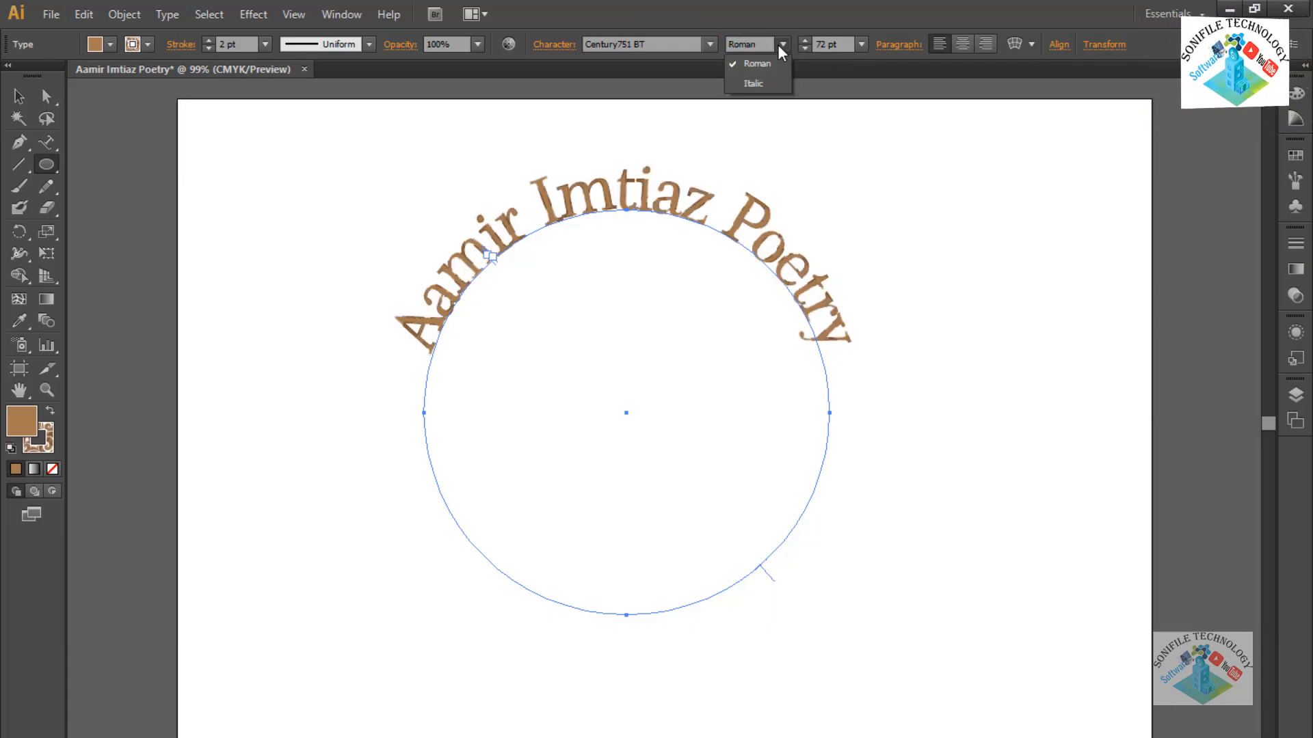
{"action": "left_click", "coordinate": [752, 83]}
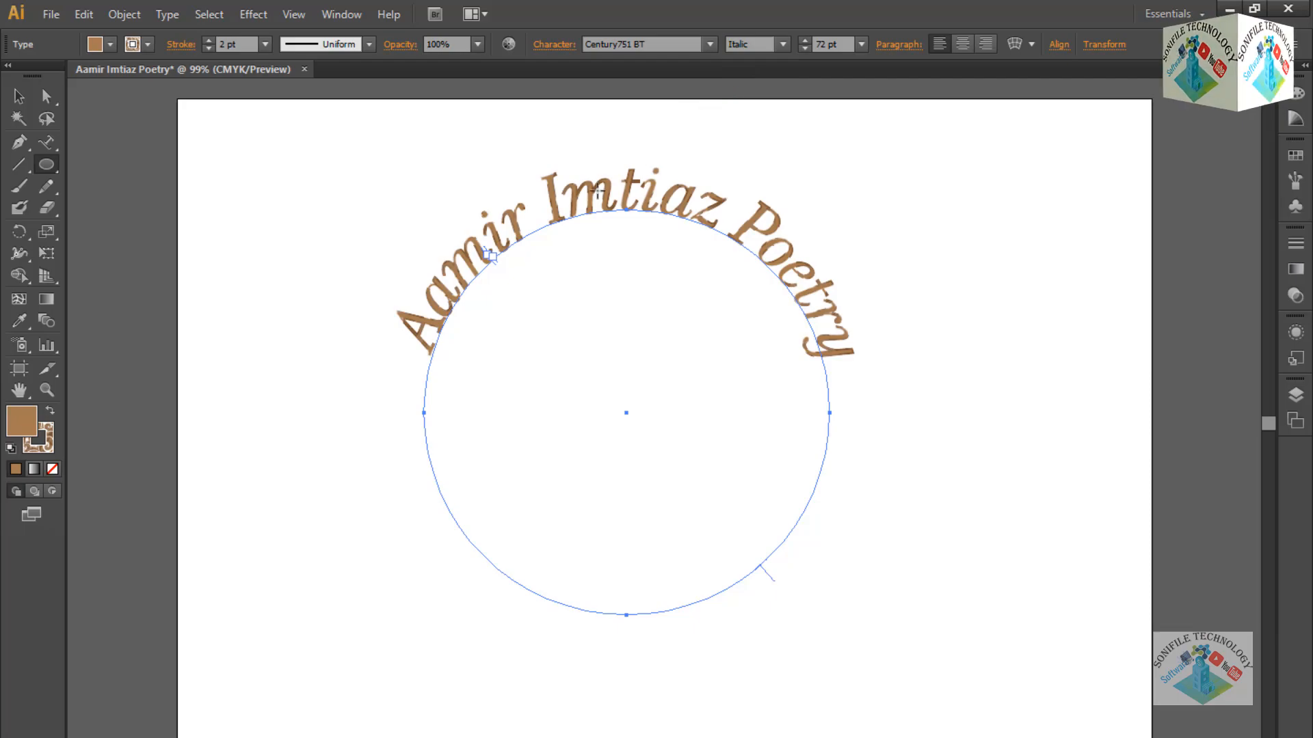
Fill the arched text purple after trying blue, brown and green fills.
{"action": "left_click", "coordinate": [149, 47]}
{"action": "left_click", "coordinate": [115, 47]}
{"action": "left_click", "coordinate": [115, 46]}
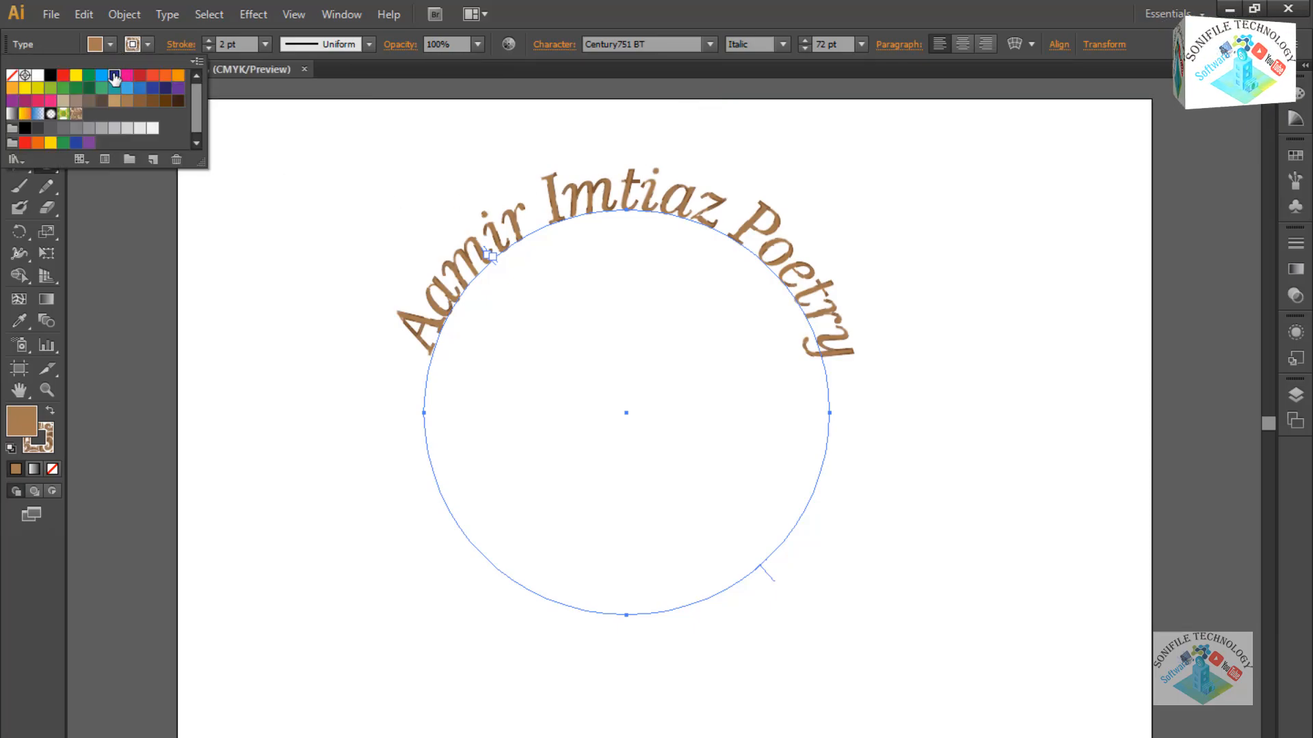
{"action": "left_click", "coordinate": [114, 76]}
{"action": "left_click", "coordinate": [101, 75]}
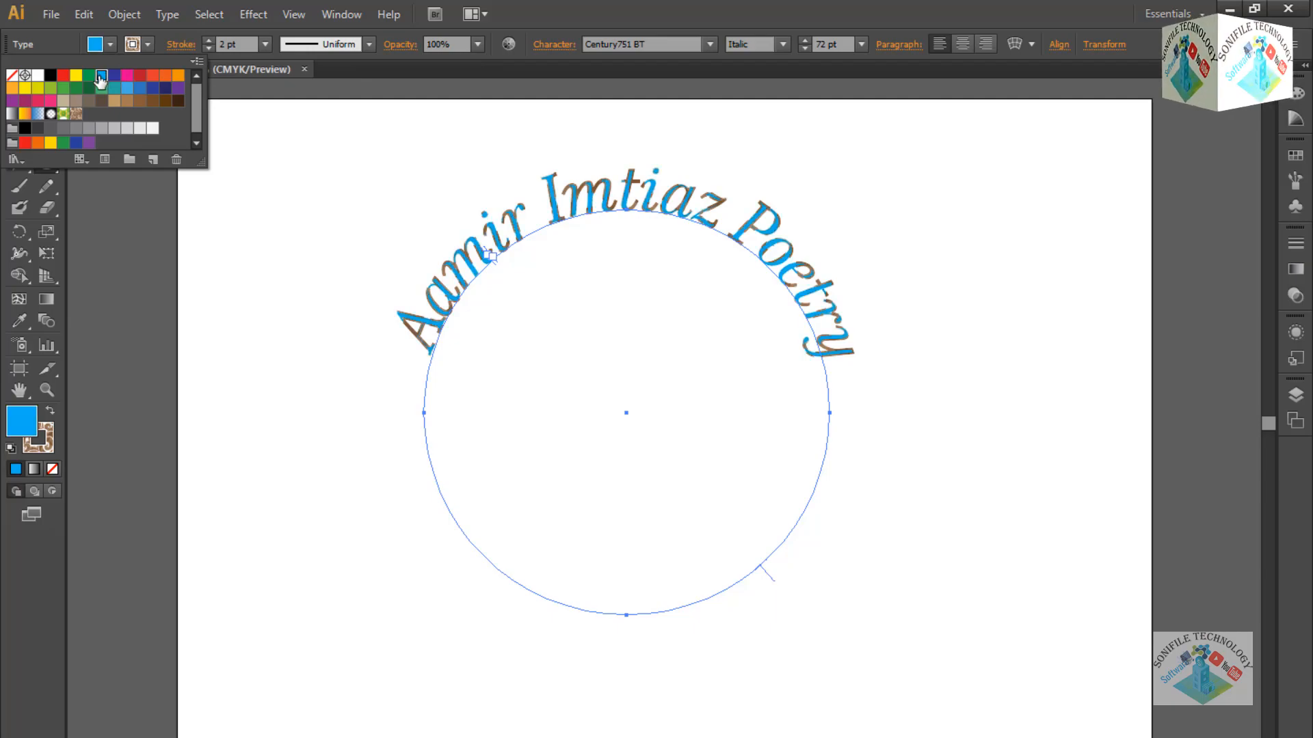
{"action": "left_click", "coordinate": [153, 101]}
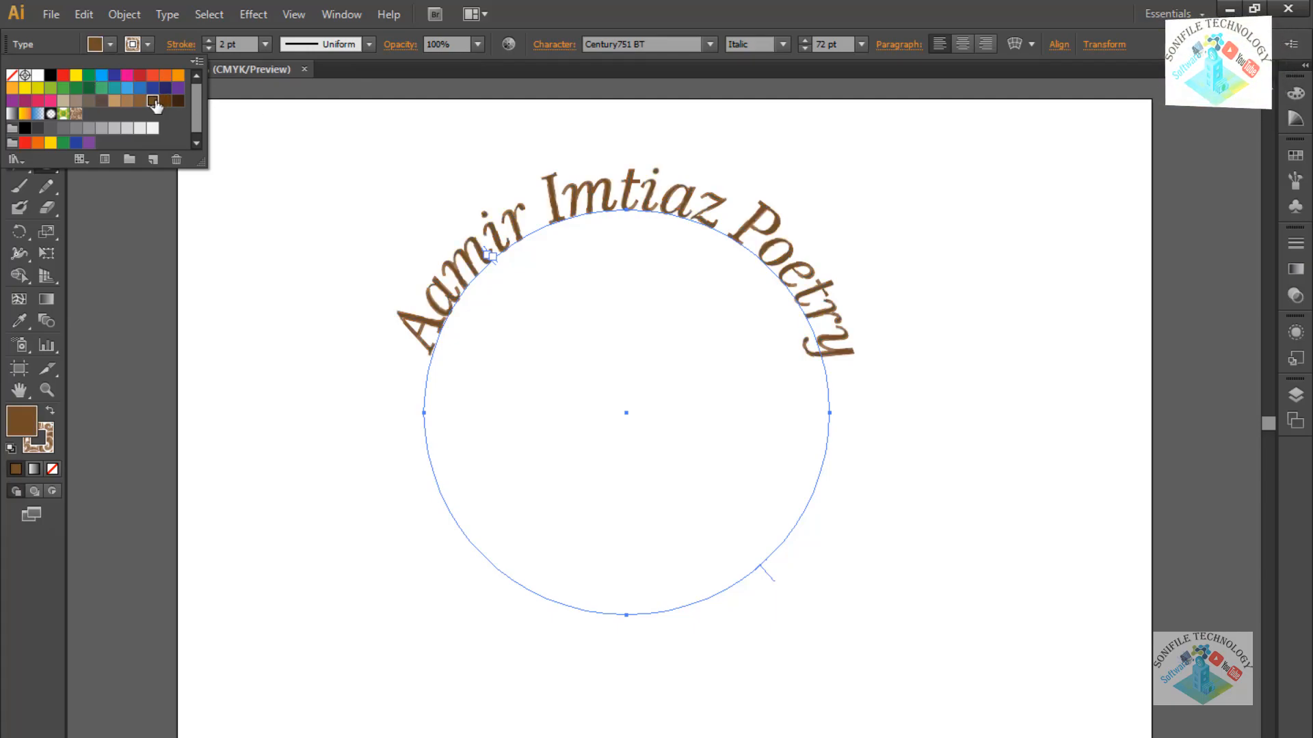
{"action": "left_click", "coordinate": [63, 144]}
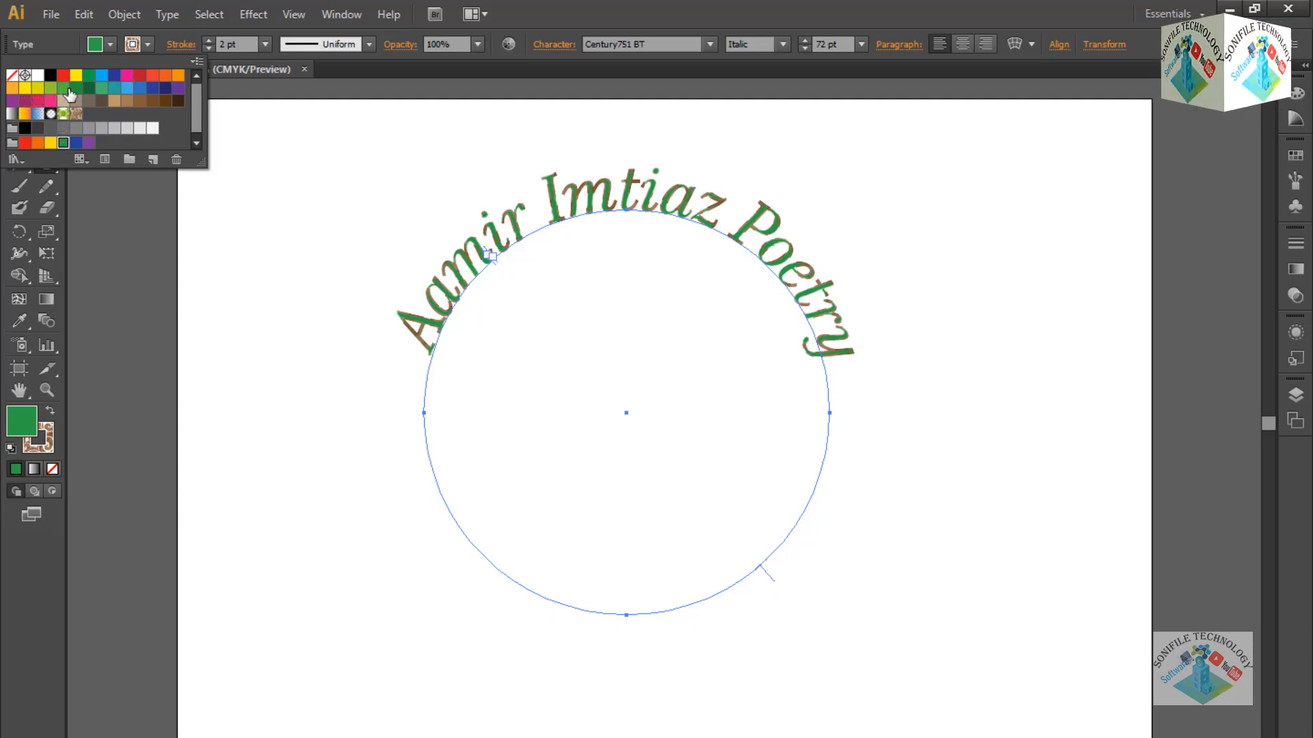
{"action": "left_click", "coordinate": [140, 101]}
{"action": "left_click", "coordinate": [175, 88]}
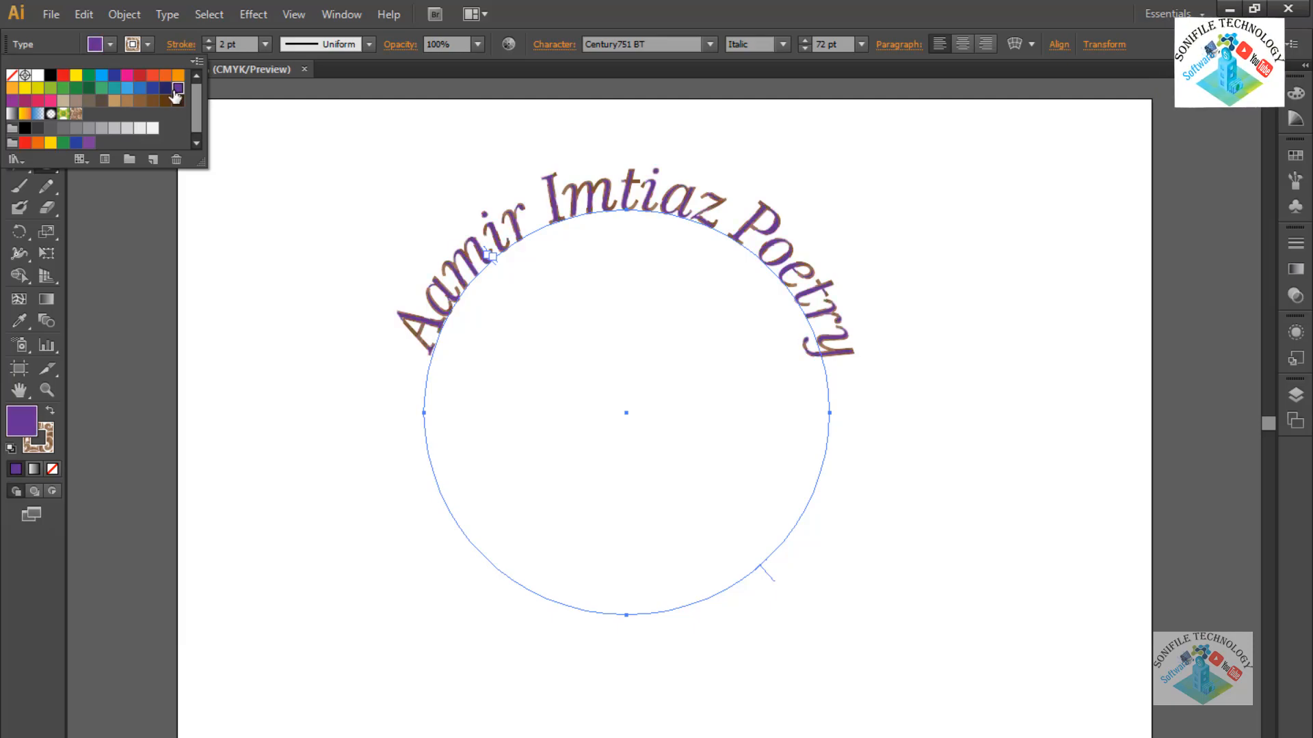
{"action": "left_click", "coordinate": [150, 43]}
Give the text a dark brown outline (C=40 M=70 Y=100 K=50) and return to the Selection tool.
{"action": "left_click", "coordinate": [145, 46]}
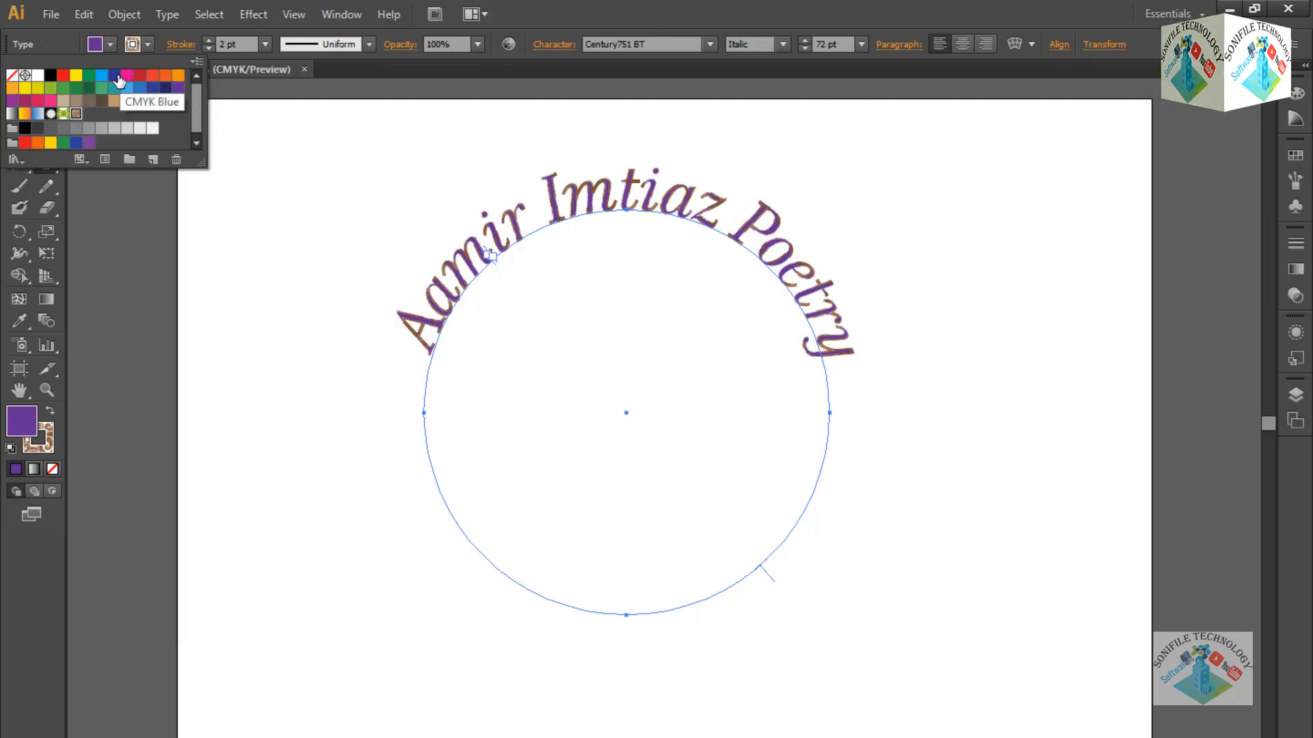
{"action": "left_click", "coordinate": [88, 77]}
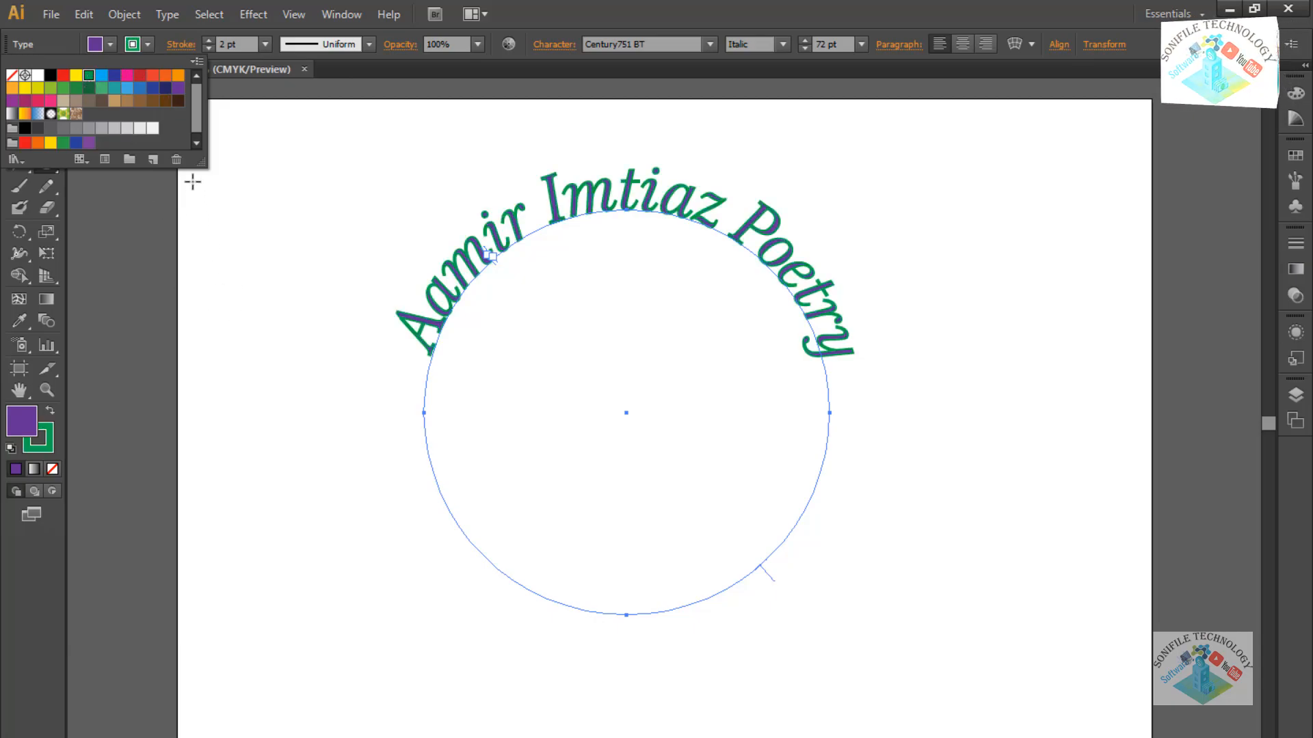
{"action": "left_click", "coordinate": [166, 102]}
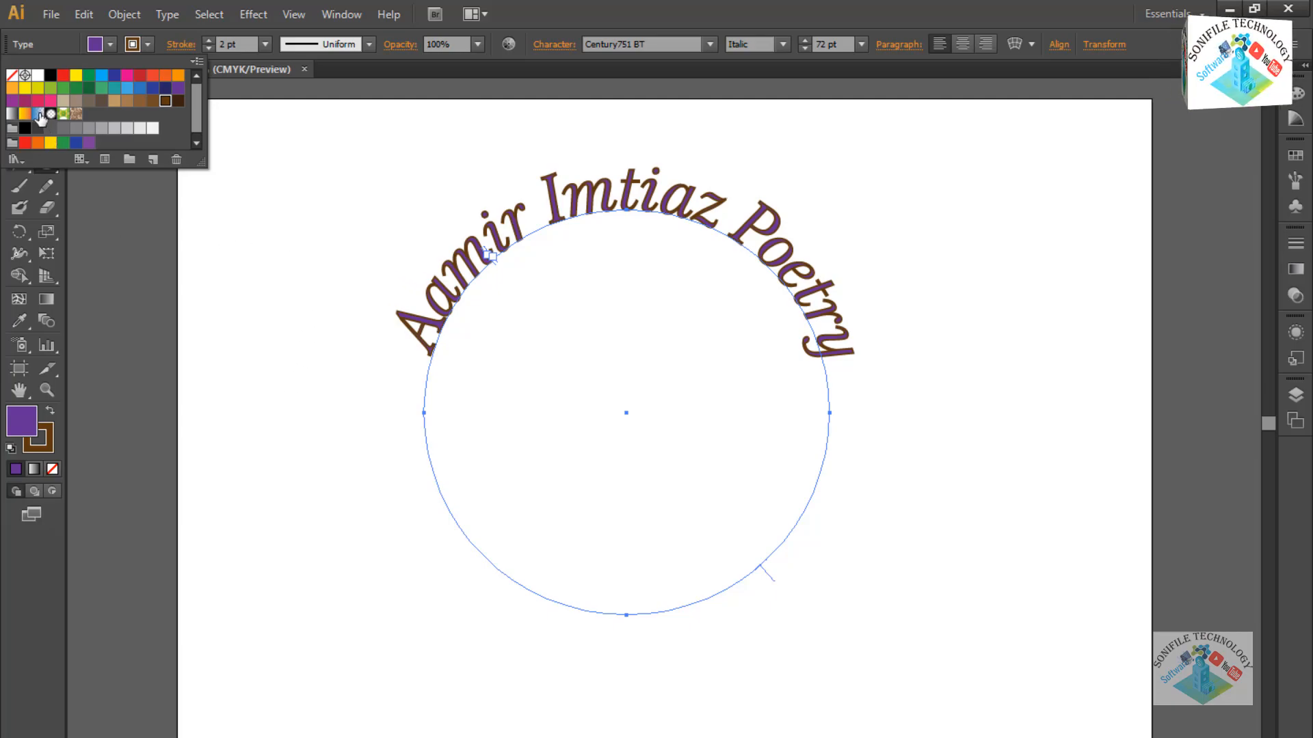
{"action": "left_click", "coordinate": [20, 98]}
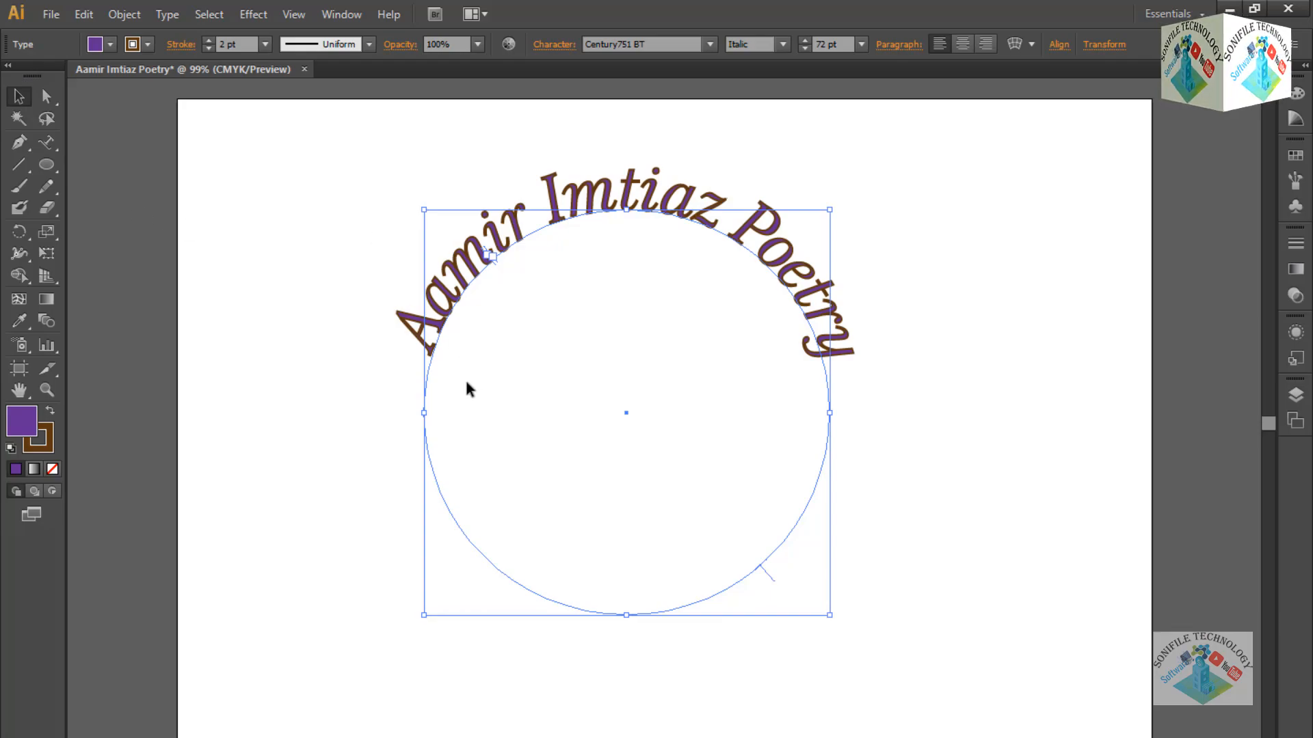
{"action": "right_click", "coordinate": [432, 372]}
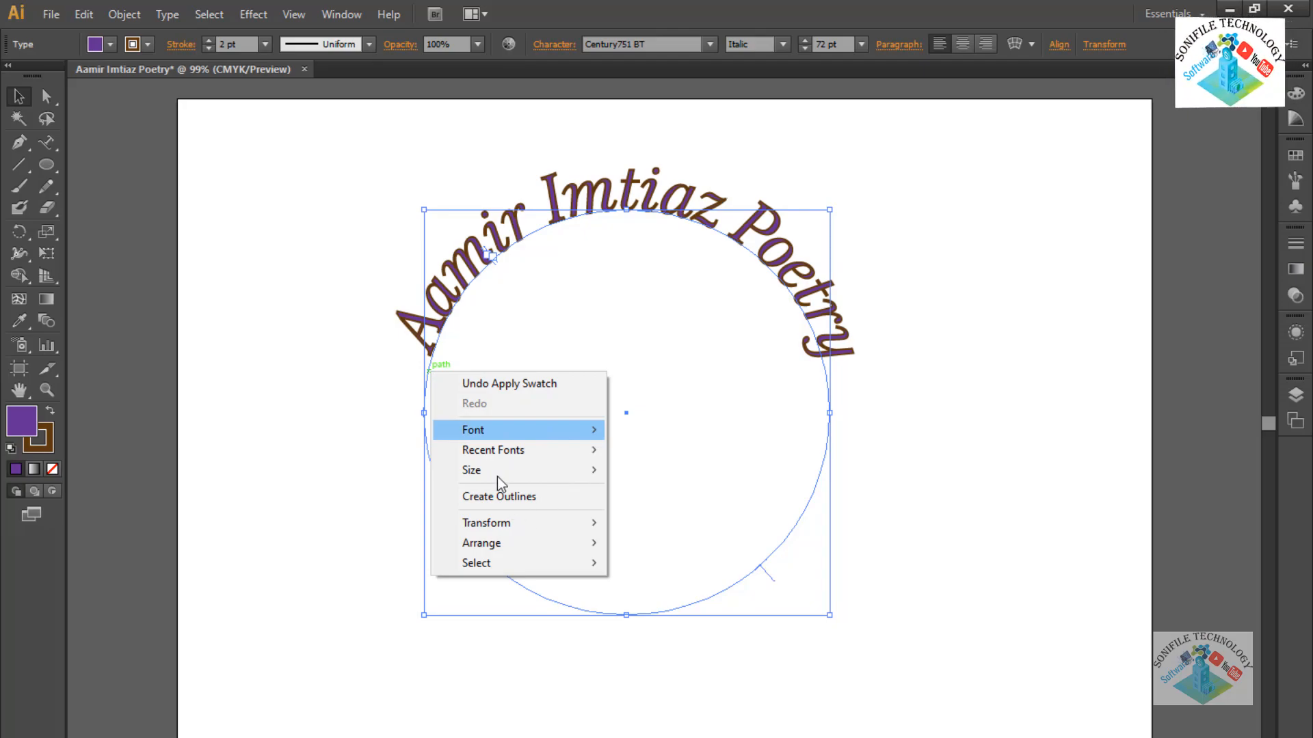
{"action": "mouse_move", "coordinate": [573, 478]}
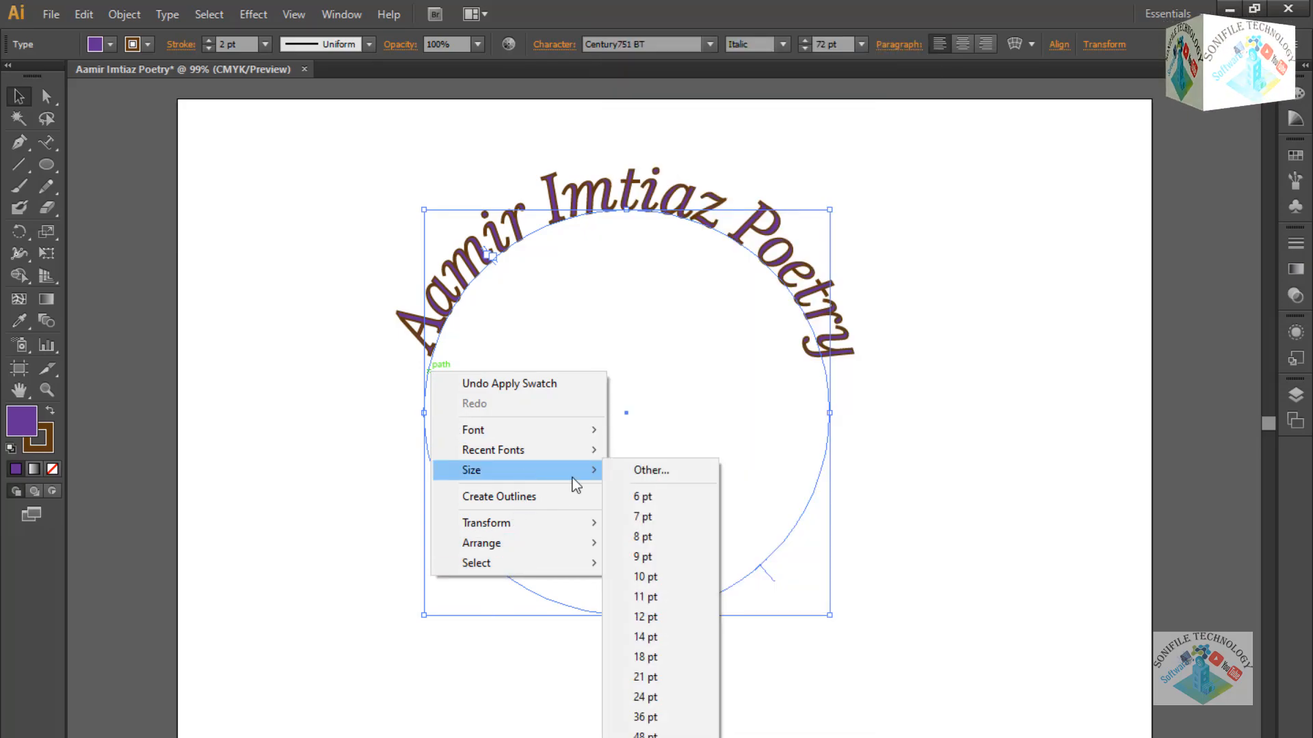
{"action": "left_click", "coordinate": [46, 167]}
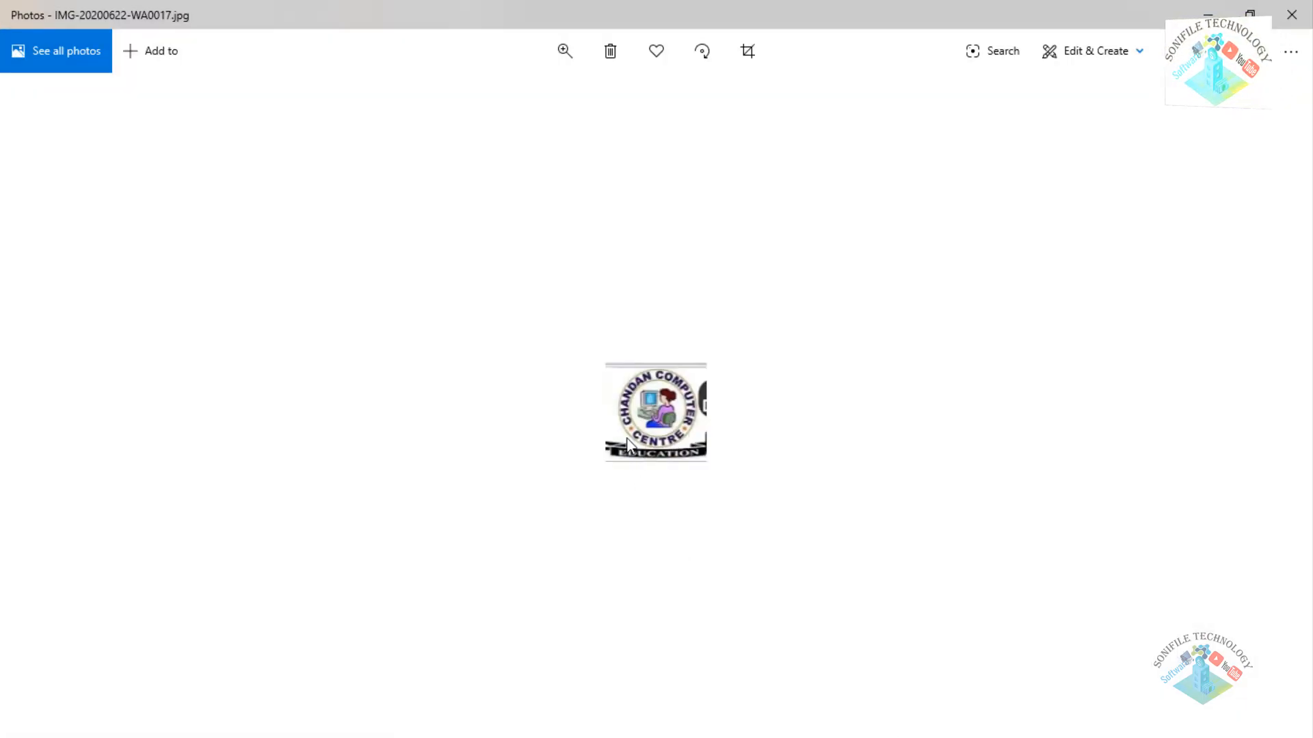
{"action": "left_click", "coordinate": [1205, 15]}
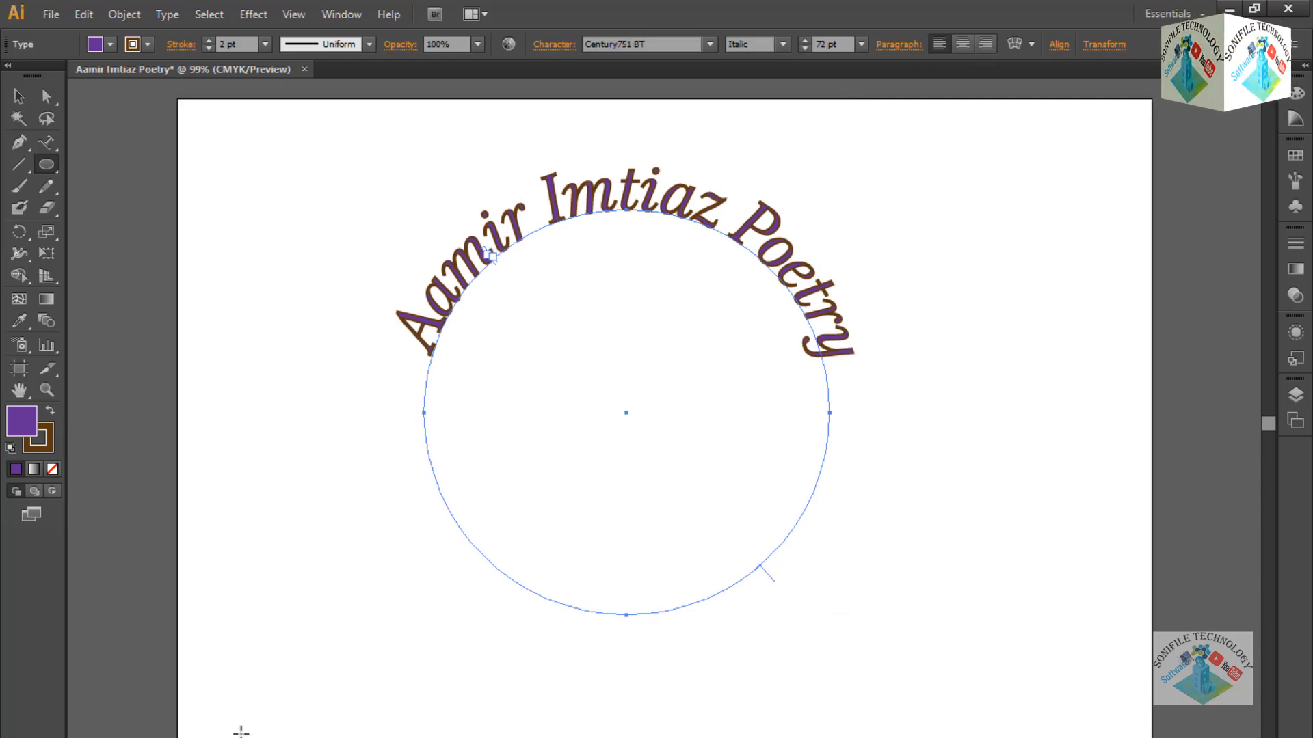
Draw a large new circle over the arched text with the Ellipse tool.
{"action": "left_click", "coordinate": [51, 144]}
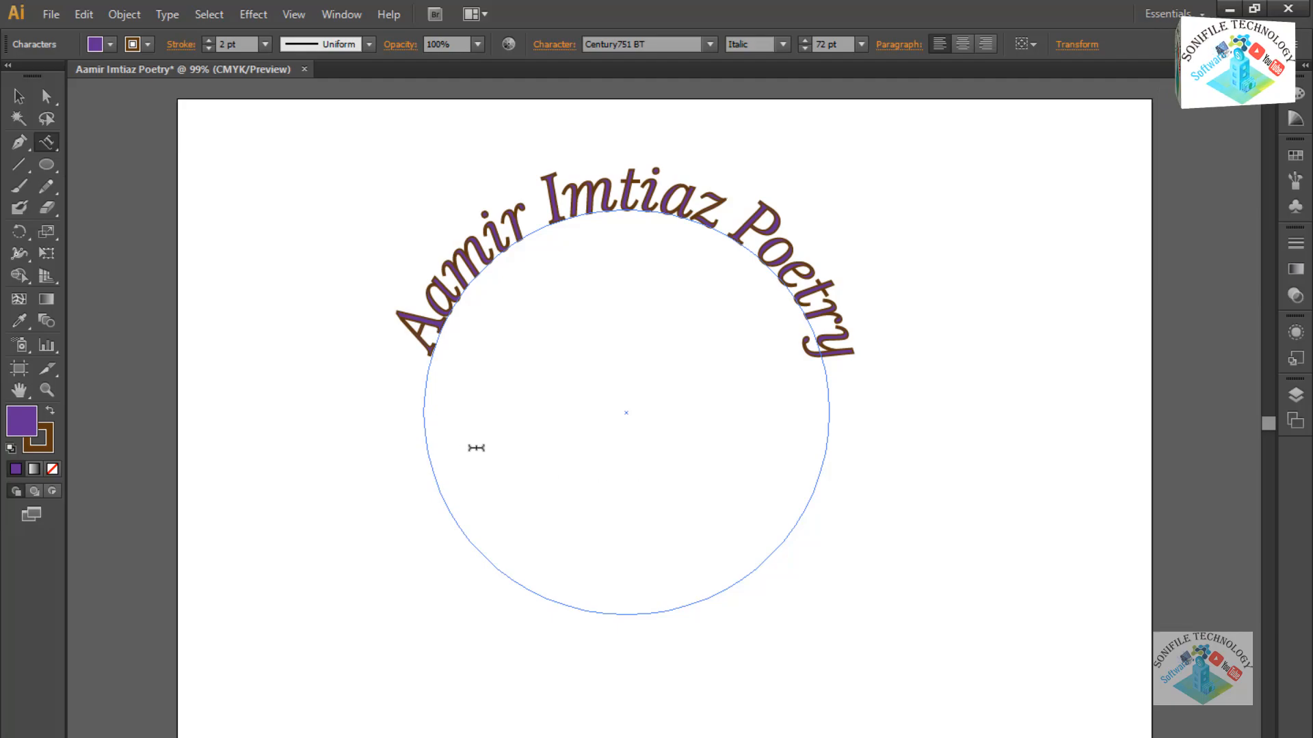
{"action": "left_click", "coordinate": [51, 163]}
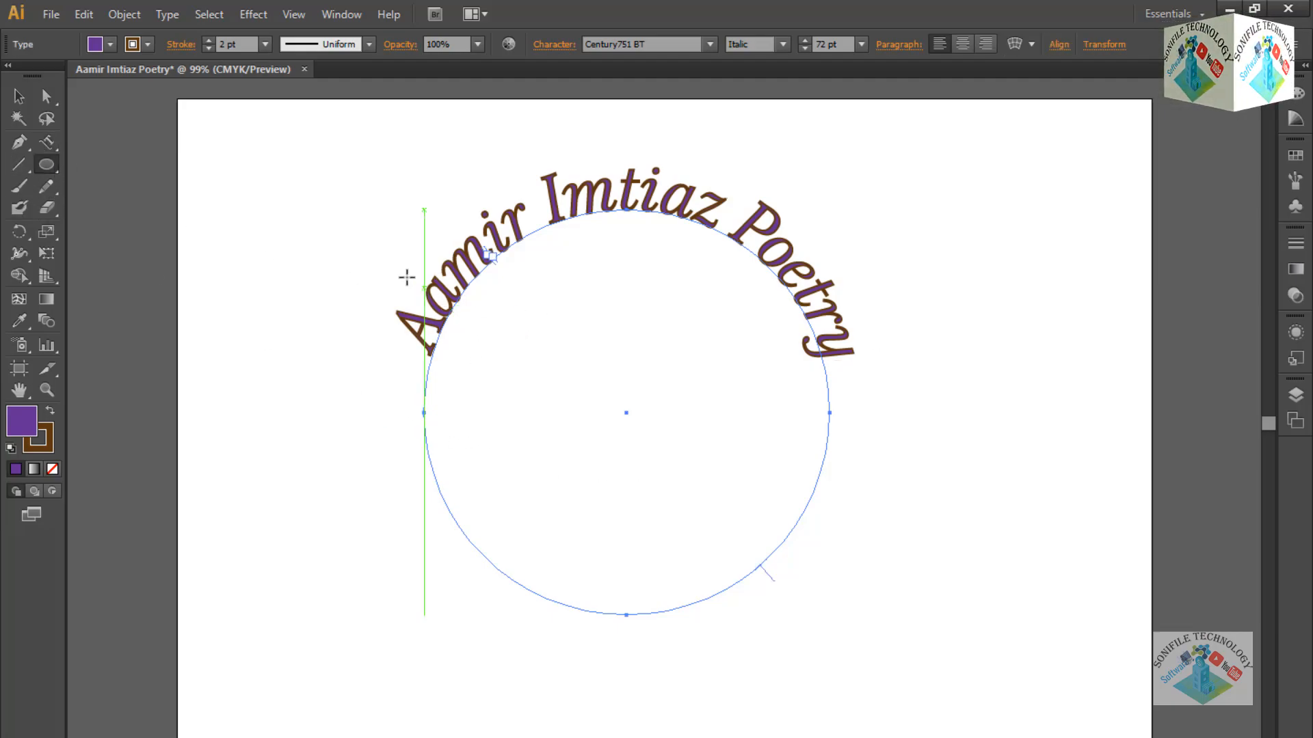
{"action": "left_click_drag", "start_coordinate": [358, 221], "coordinate": [838, 539]}
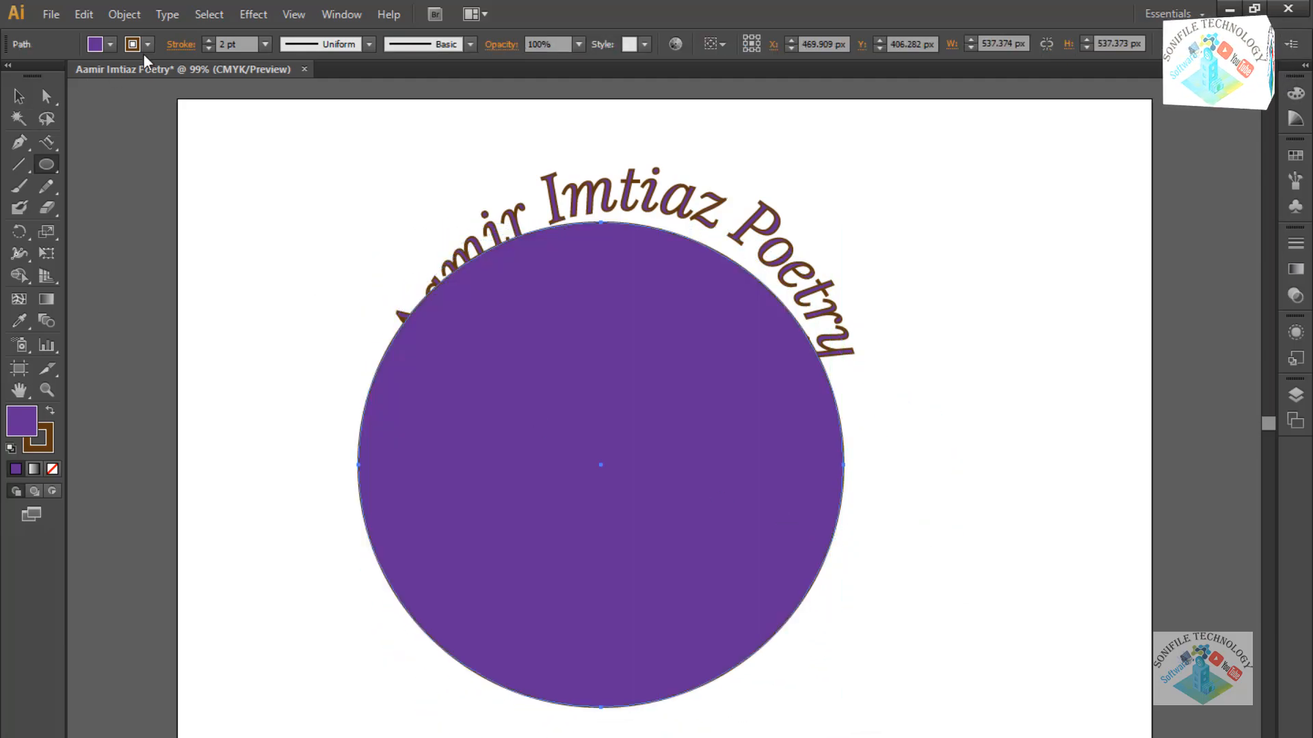
Set the new circle's fill and stroke to None.
{"action": "left_click", "coordinate": [109, 43]}
{"action": "left_click", "coordinate": [12, 75]}
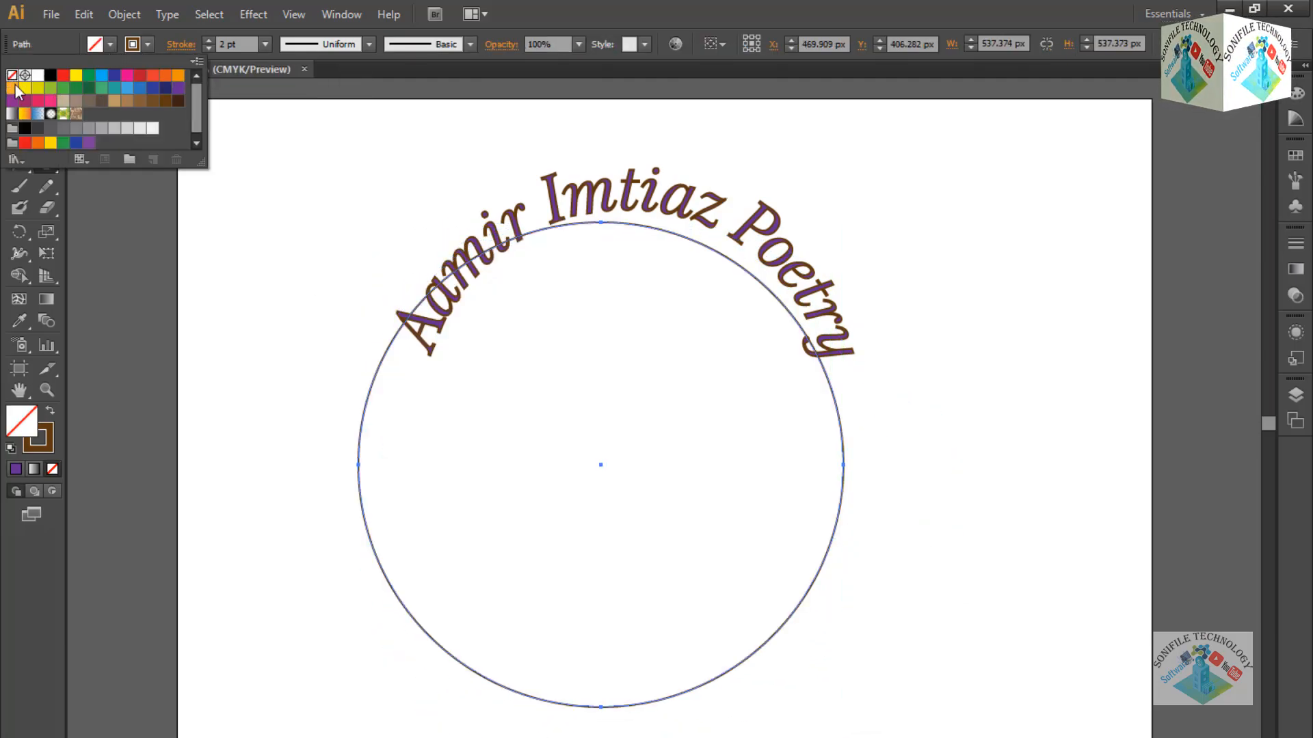
{"action": "left_click", "coordinate": [148, 45]}
{"action": "left_click", "coordinate": [148, 44]}
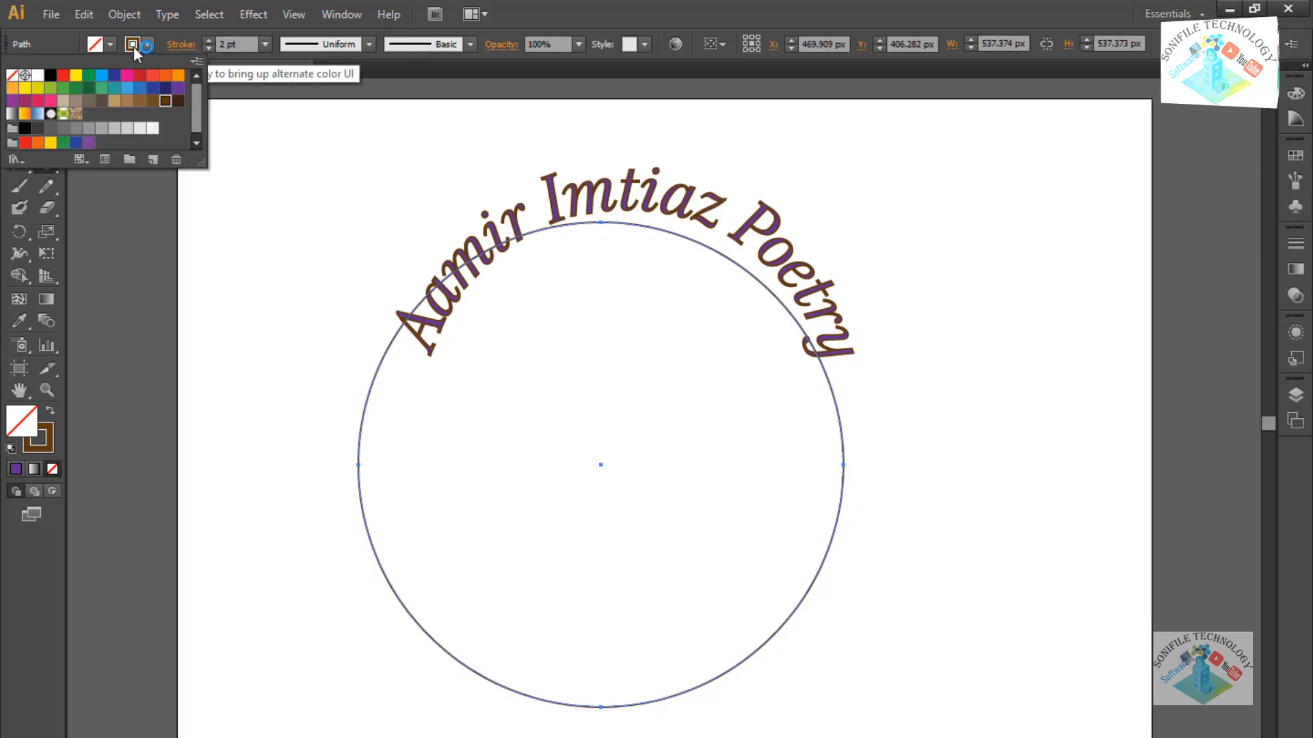
{"action": "left_click", "coordinate": [11, 75]}
Select the empty circle with the Selection tool.
{"action": "left_click", "coordinate": [133, 315]}
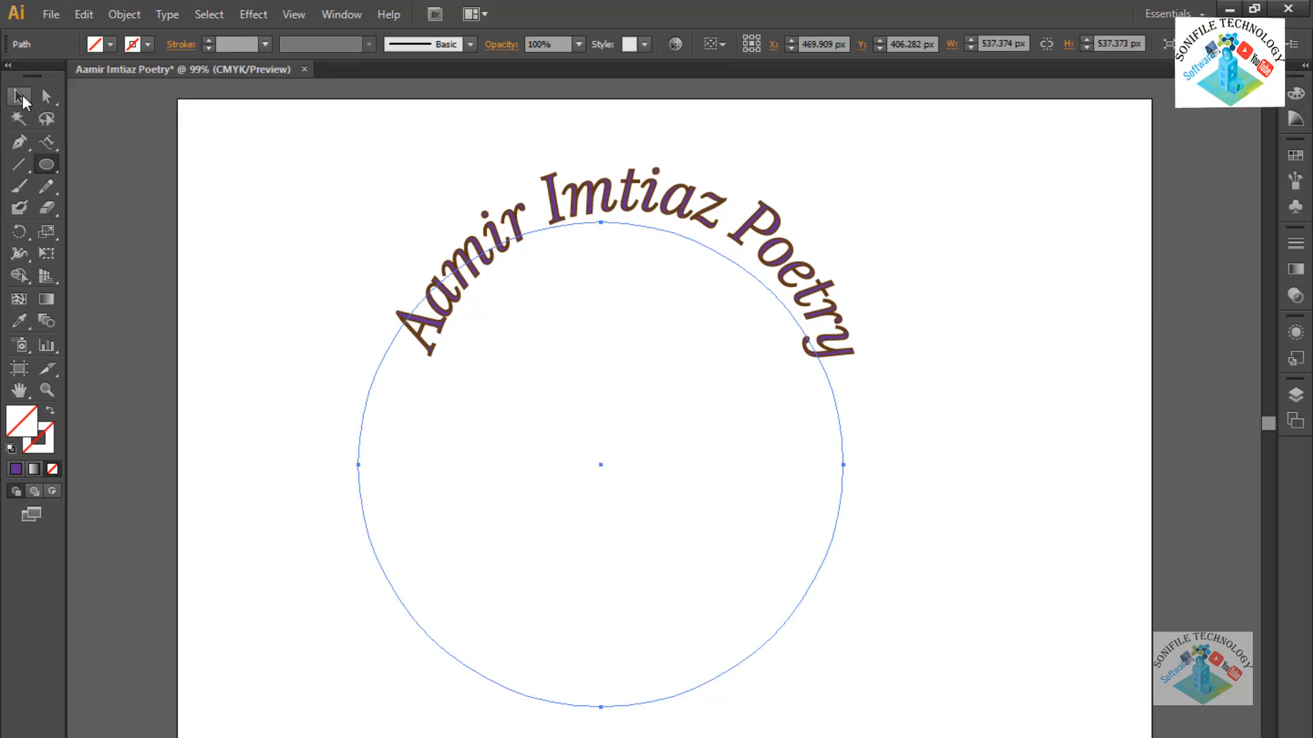
{"action": "left_click_drag", "start_coordinate": [397, 221], "coordinate": [341, 222]}
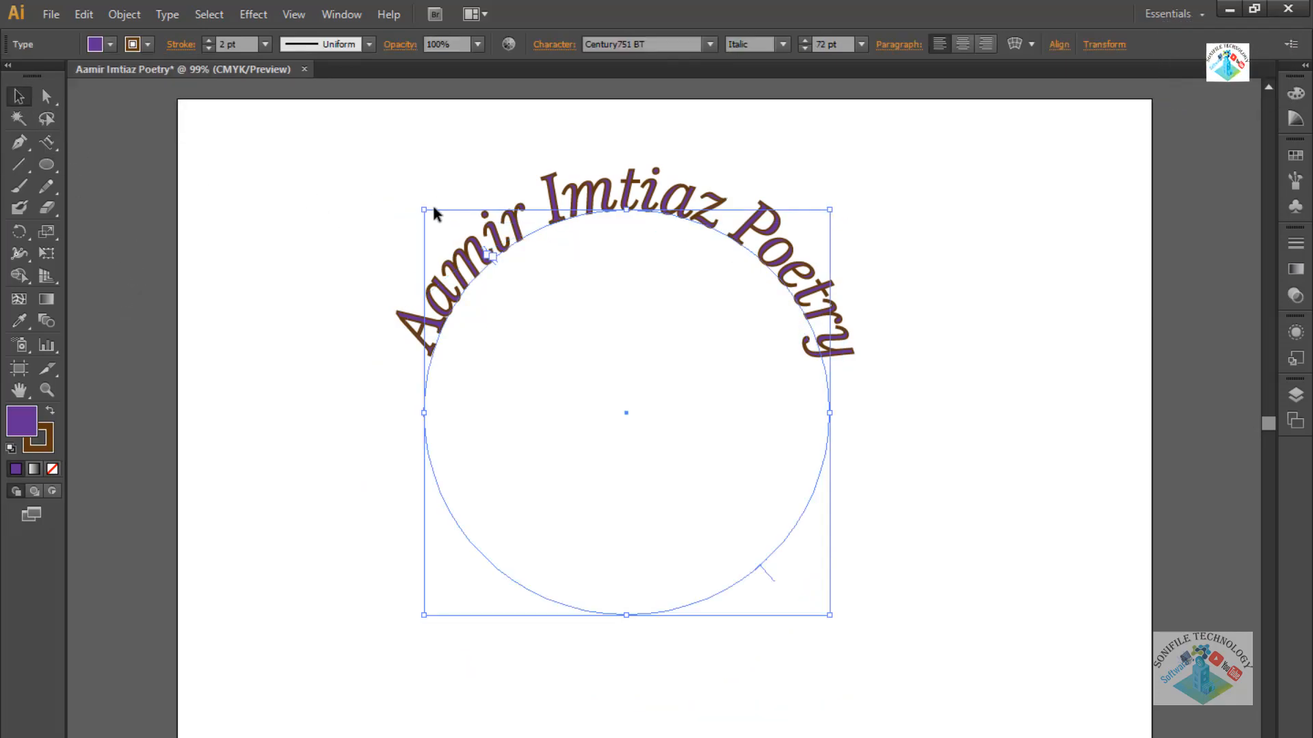
{"action": "left_click", "coordinate": [340, 430]}
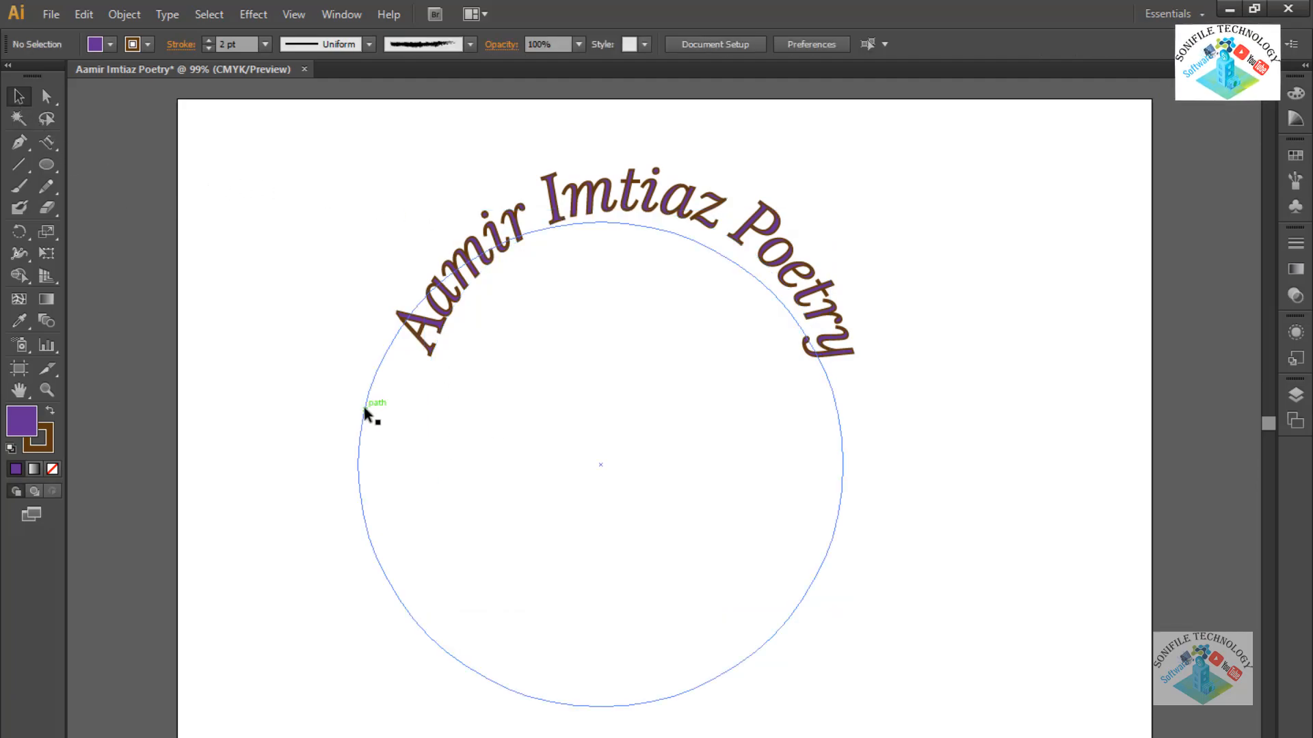
{"action": "left_click", "coordinate": [557, 378]}
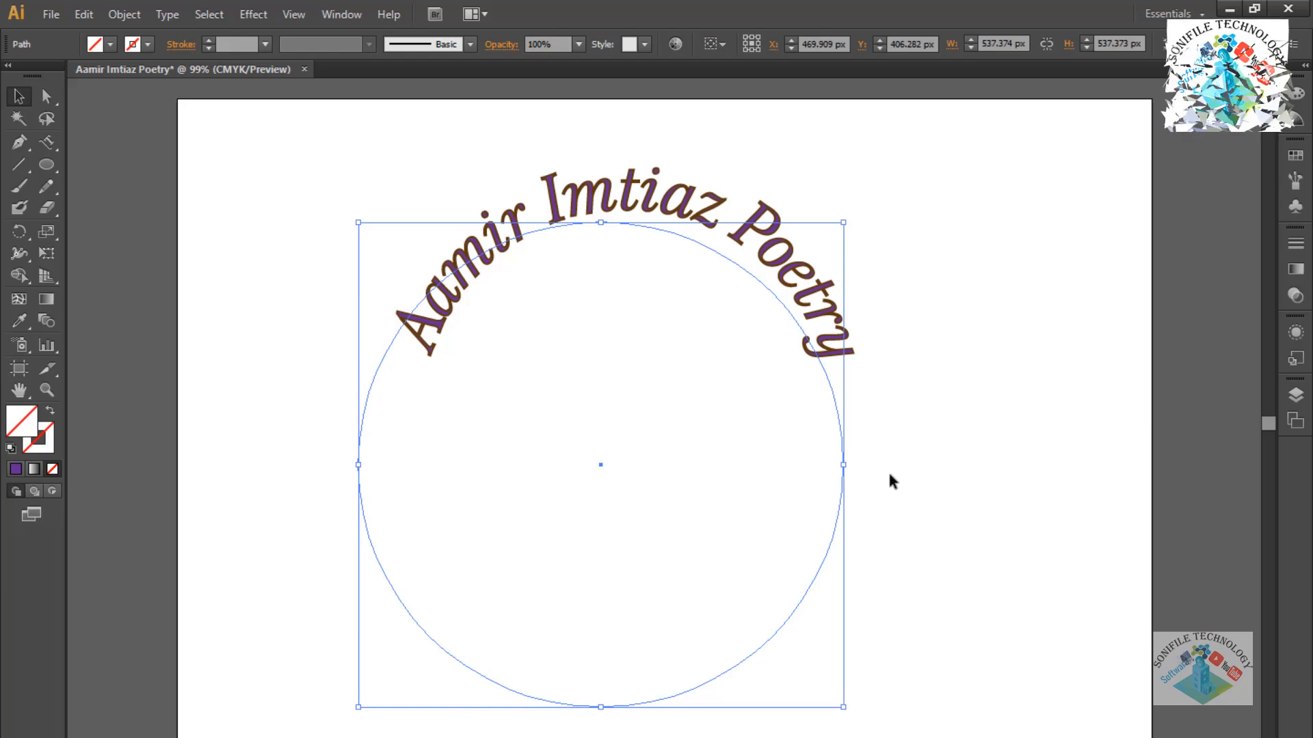
Shrink the empty circle to about 411 px and centre it beneath the arched title.
{"action": "left_click_drag", "start_coordinate": [843, 708], "coordinate": [744, 592]}
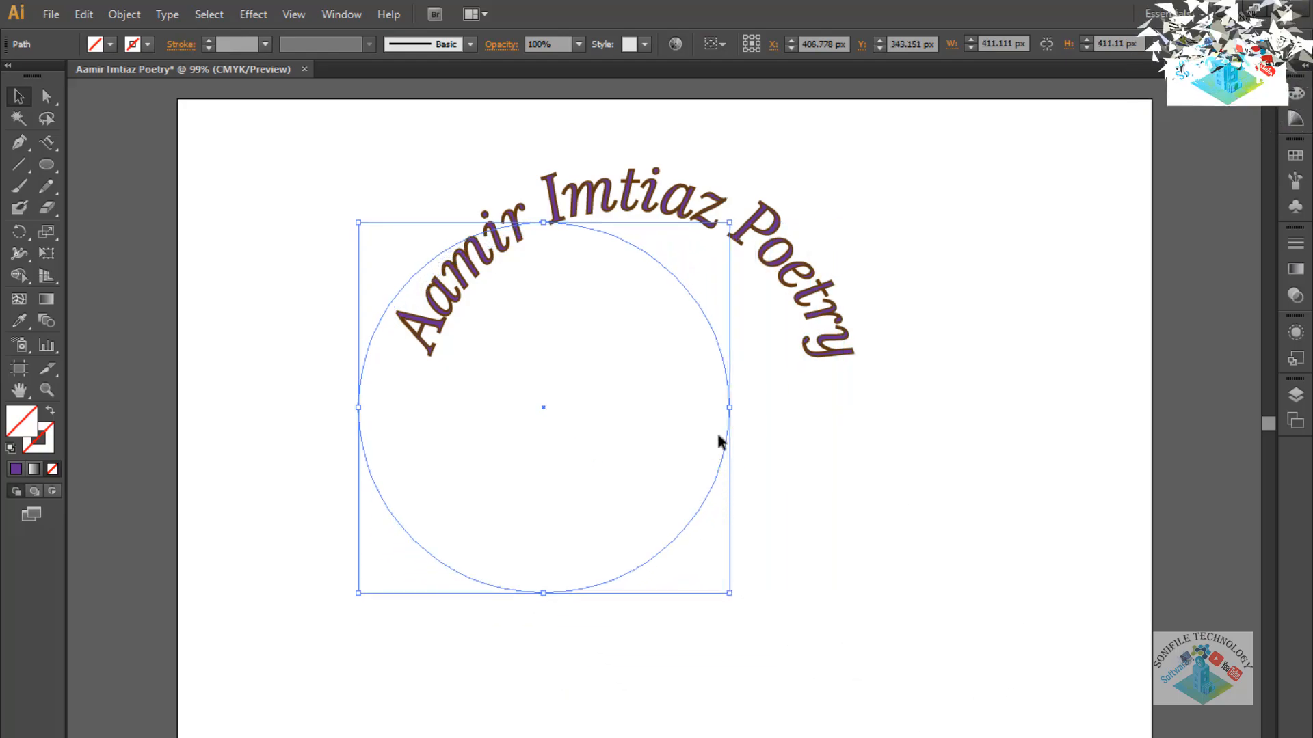
{"action": "left_click_drag", "start_coordinate": [728, 448], "coordinate": [803, 435]}
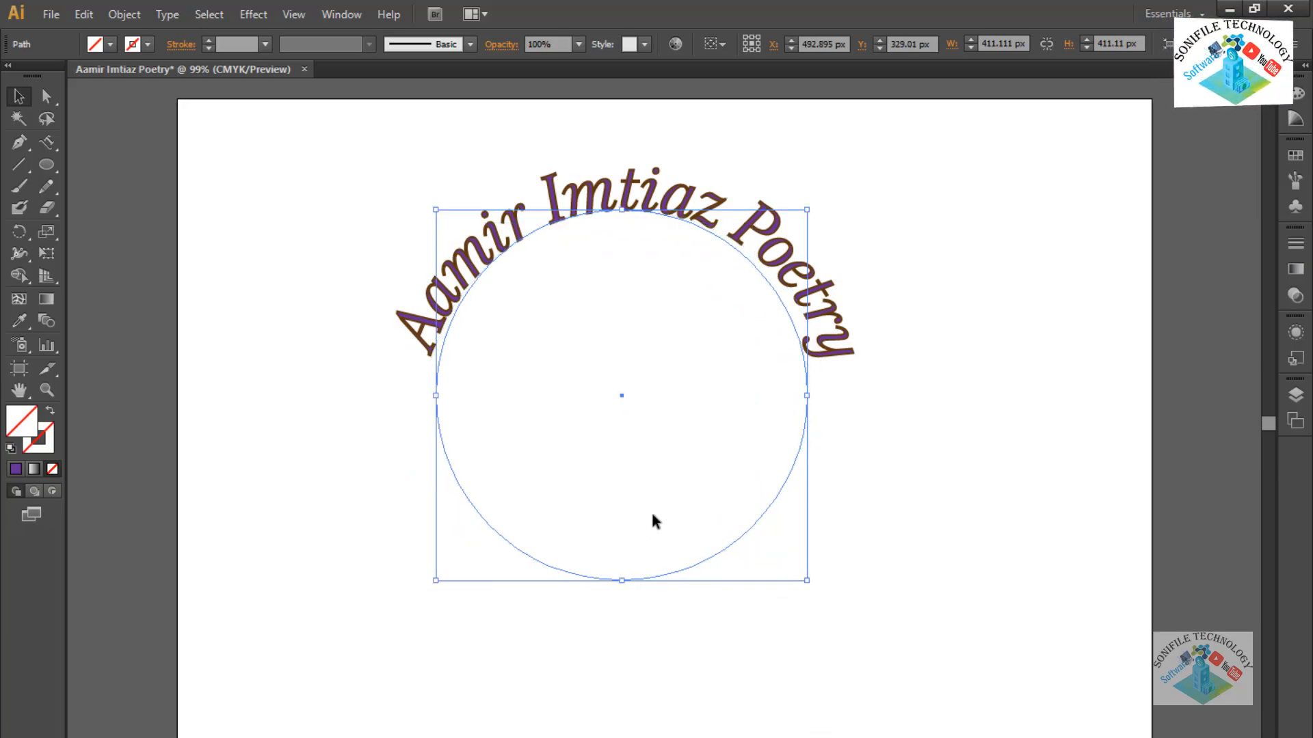
{"action": "left_click", "coordinate": [758, 516]}
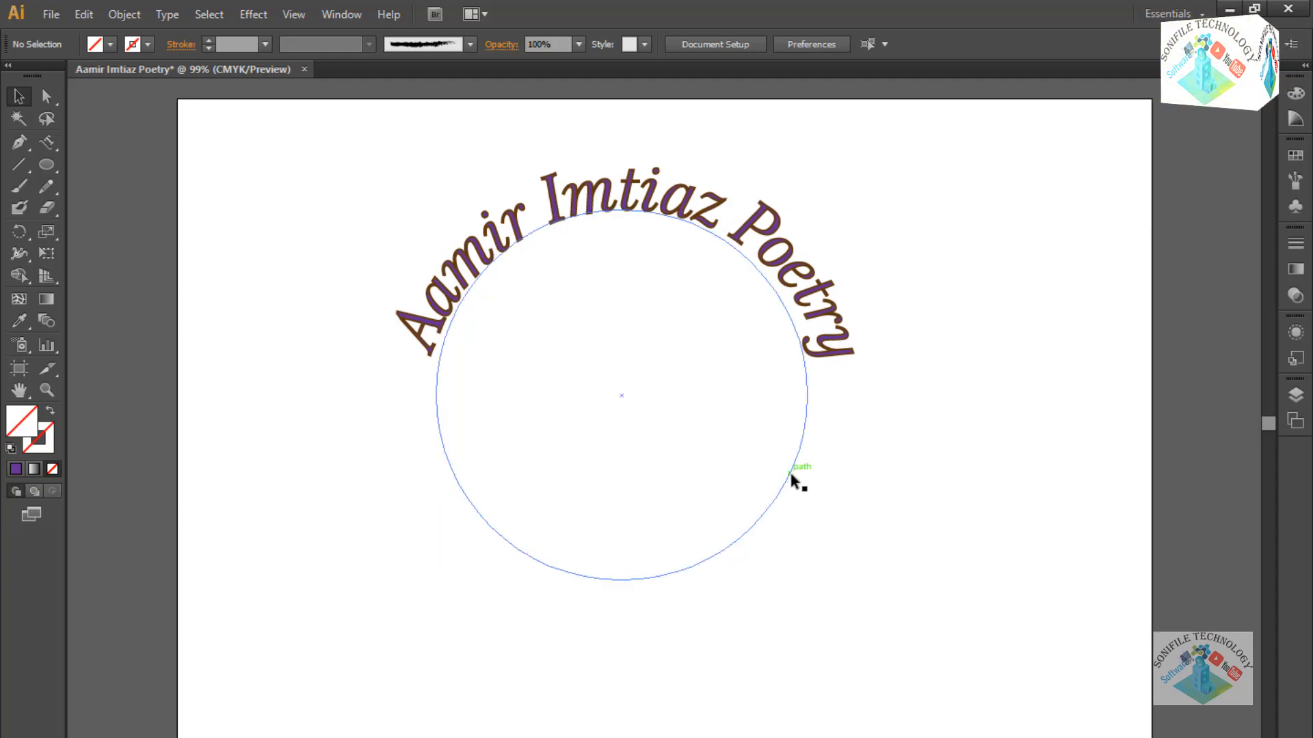
{"action": "left_click", "coordinate": [790, 482]}
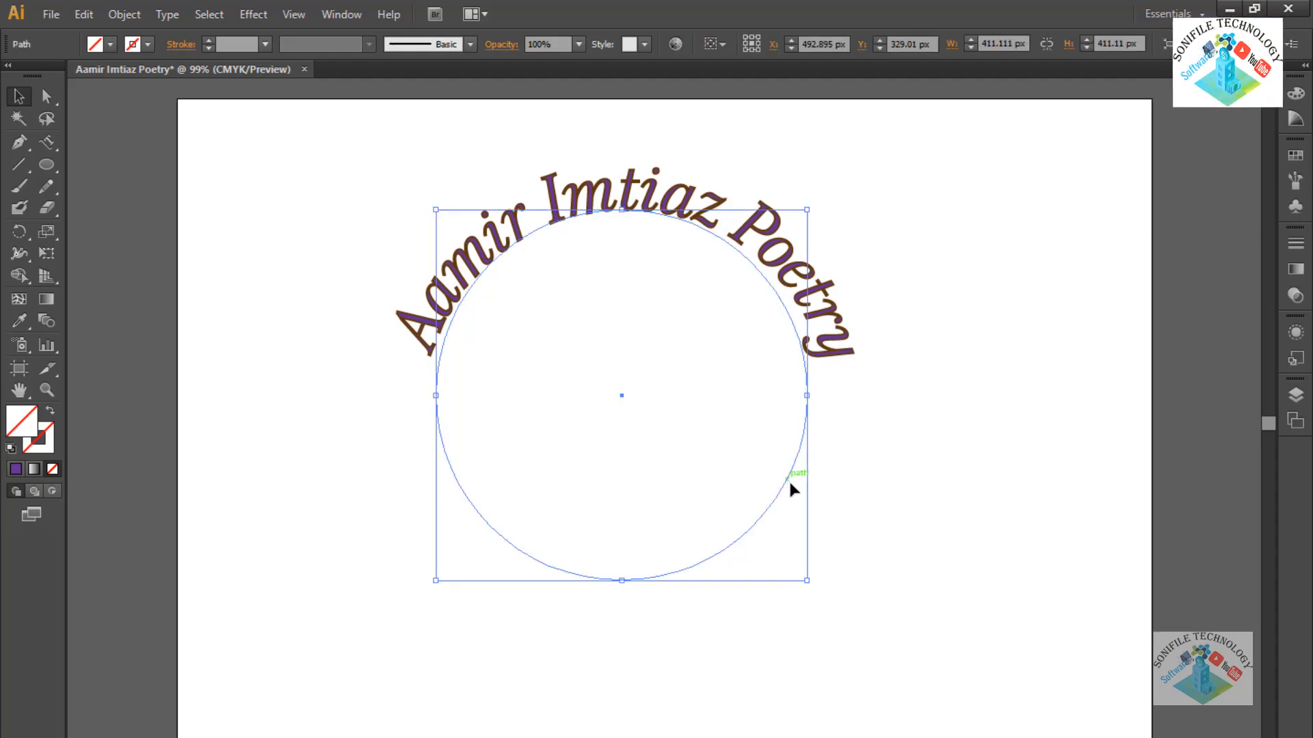
{"action": "left_click", "coordinate": [779, 549]}
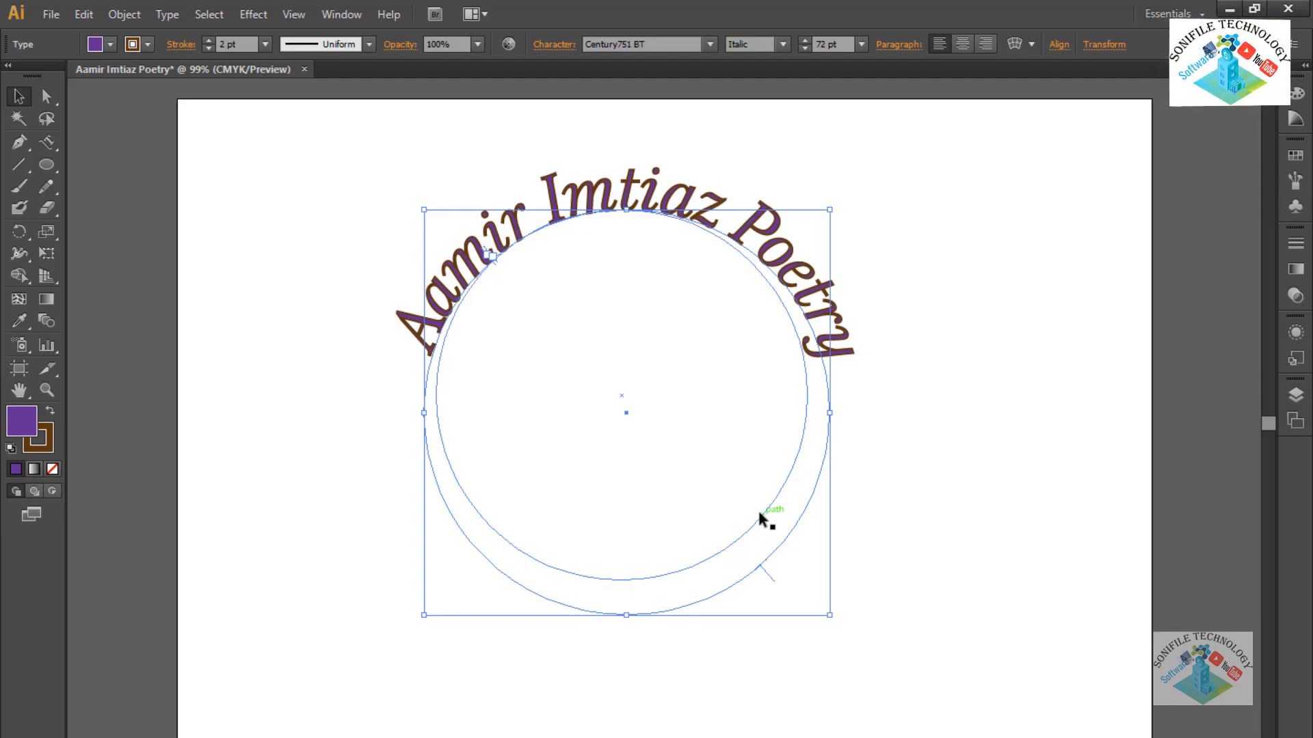
Type the phone number along the circle's edge with the Type on a Path tool, then select it all.
{"action": "double_click", "coordinate": [759, 514]}
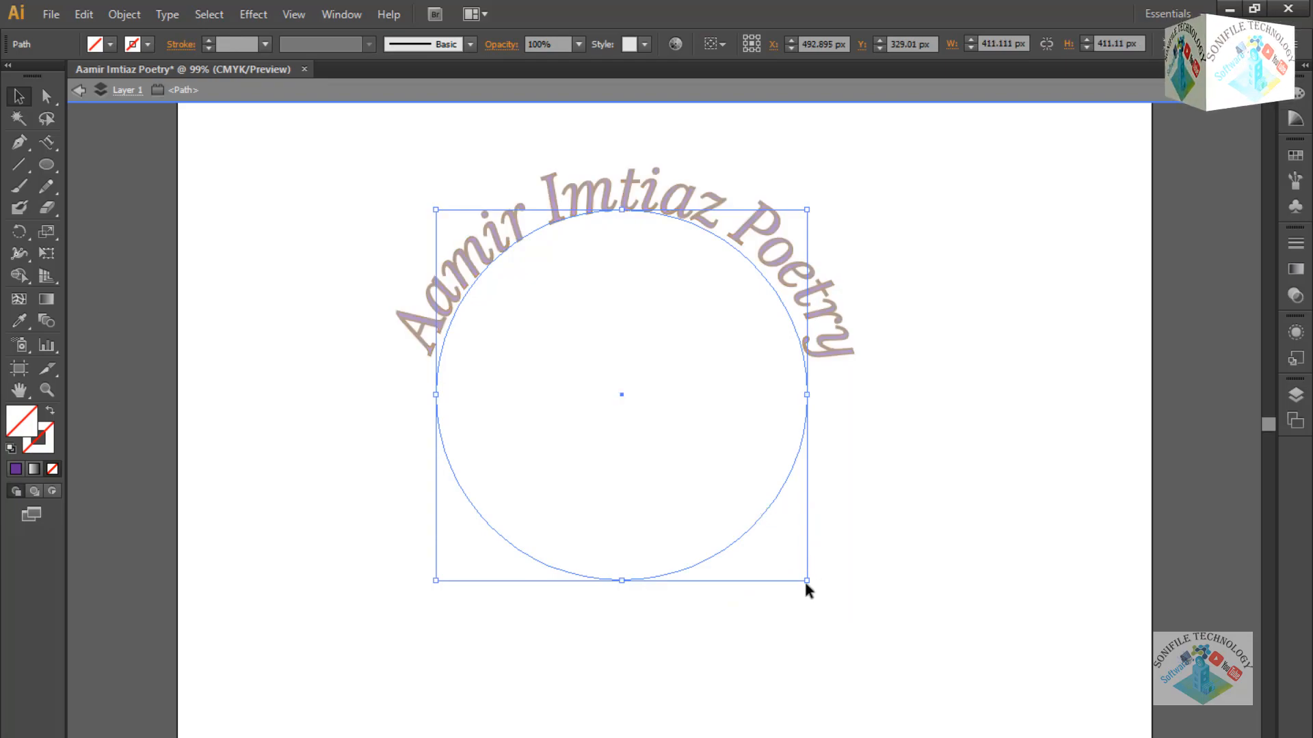
{"action": "left_click", "coordinate": [48, 144]}
{"action": "left_click_drag", "start_coordinate": [54, 149], "coordinate": [109, 185]}
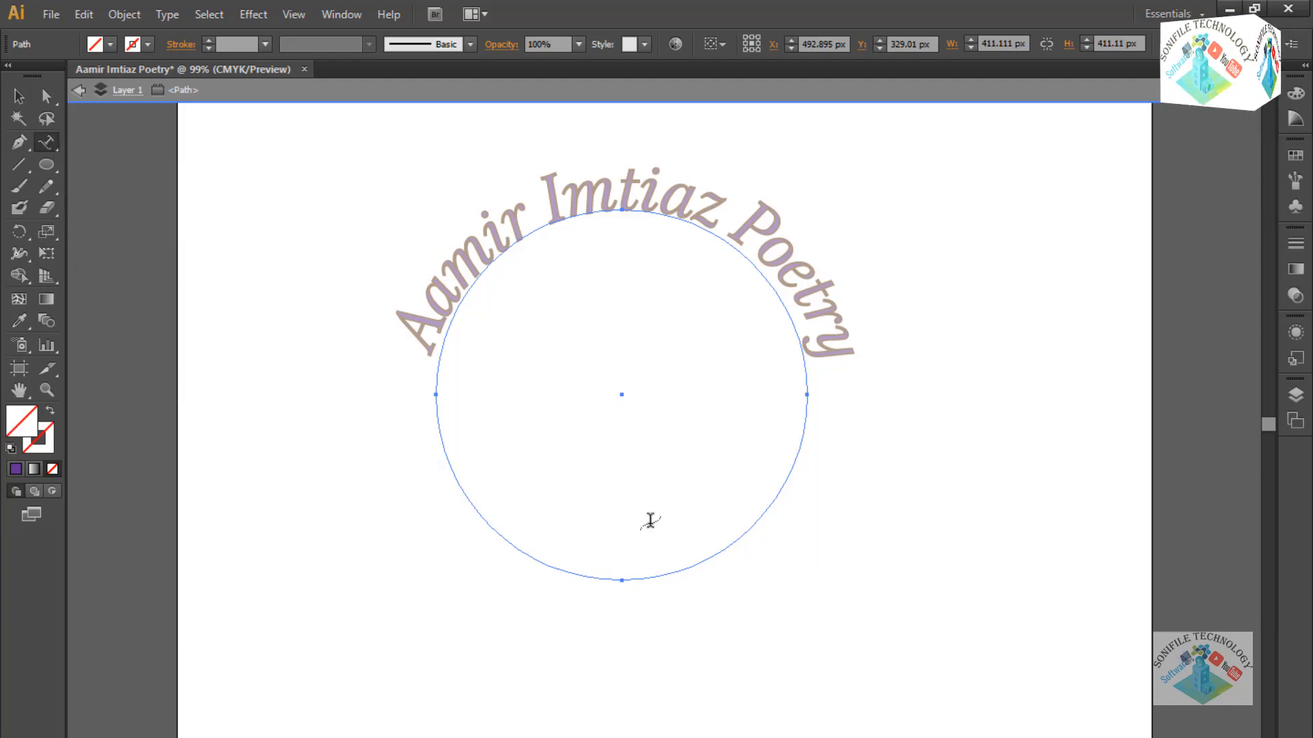
{"action": "left_click", "coordinate": [679, 571]}
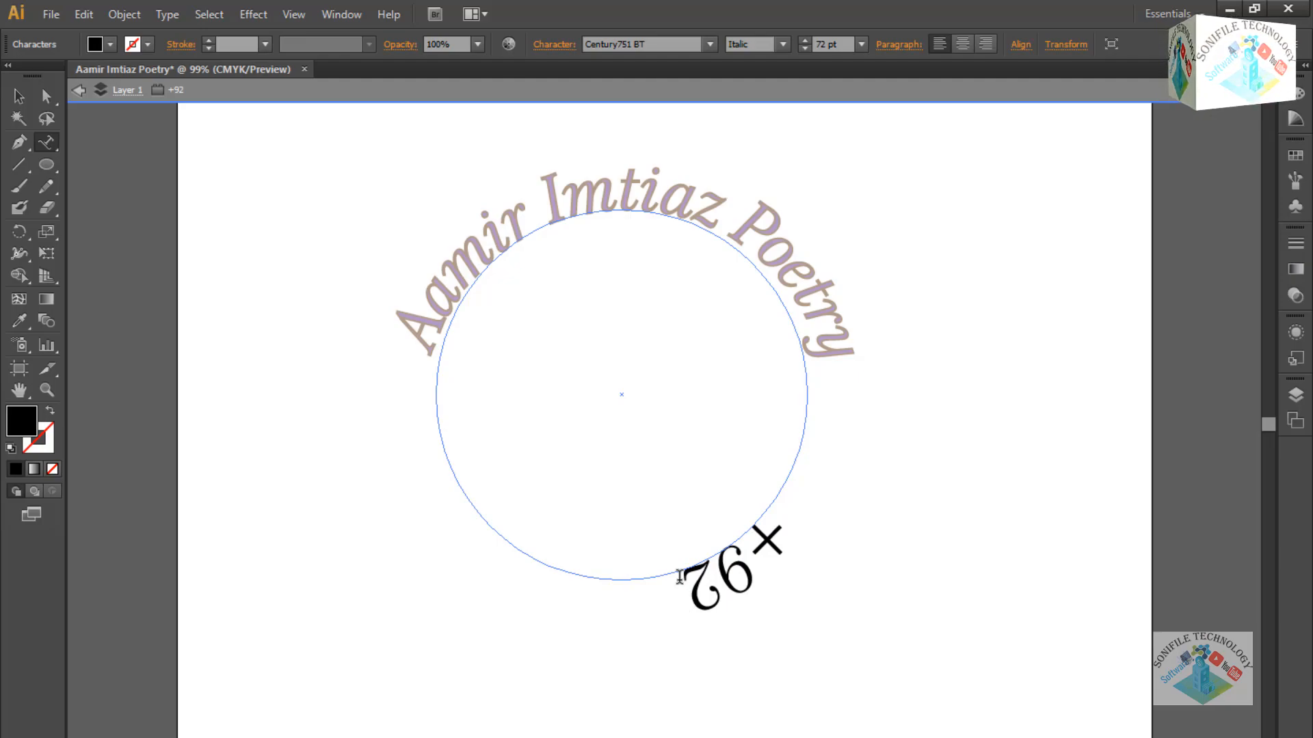
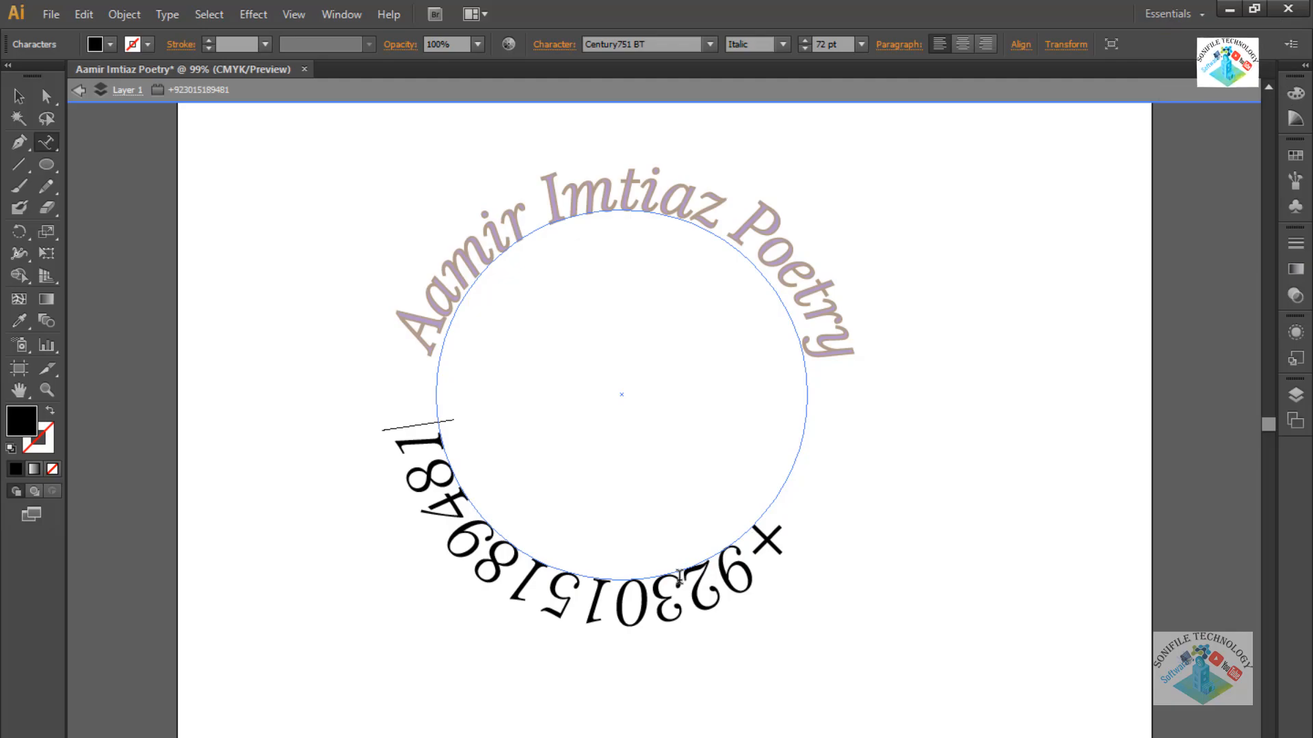
{"action": "key", "text": "ctrl+a"}
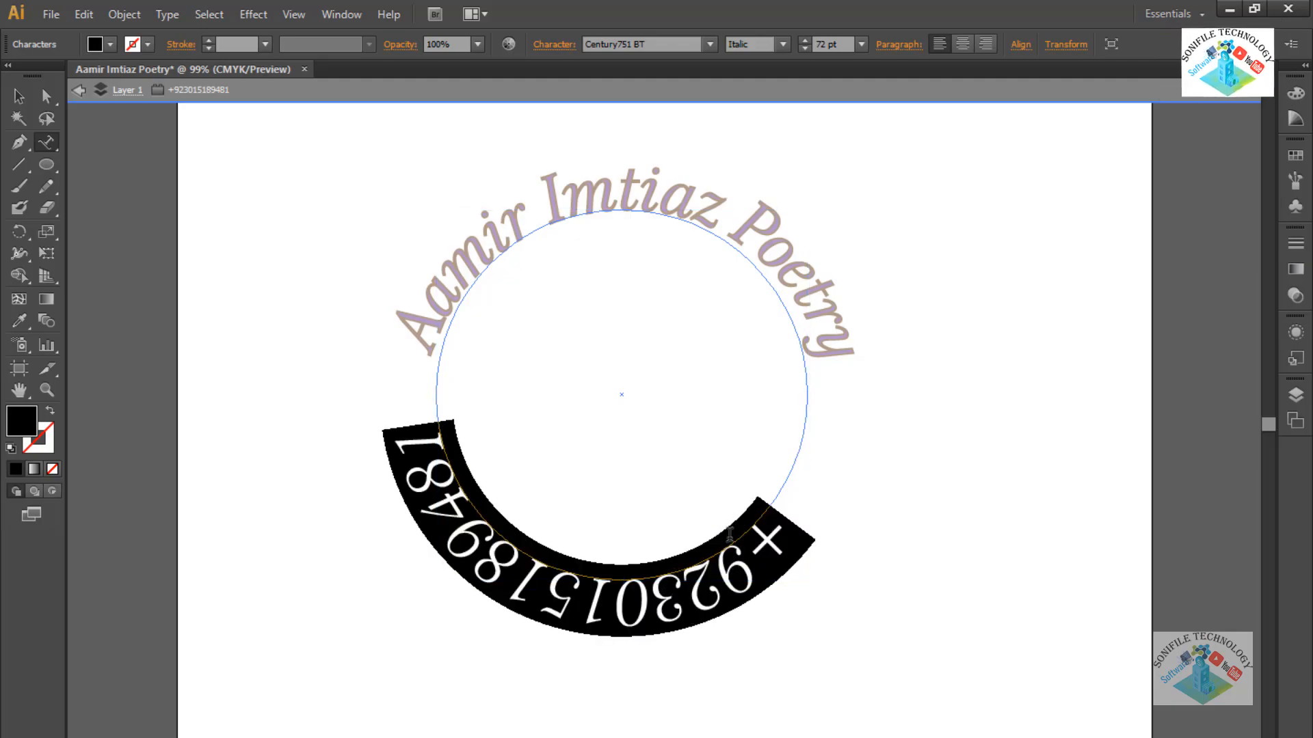
Set the phone number's tracking to -41 and baseline shift to 3 pt.
{"action": "left_click", "coordinate": [553, 45]}
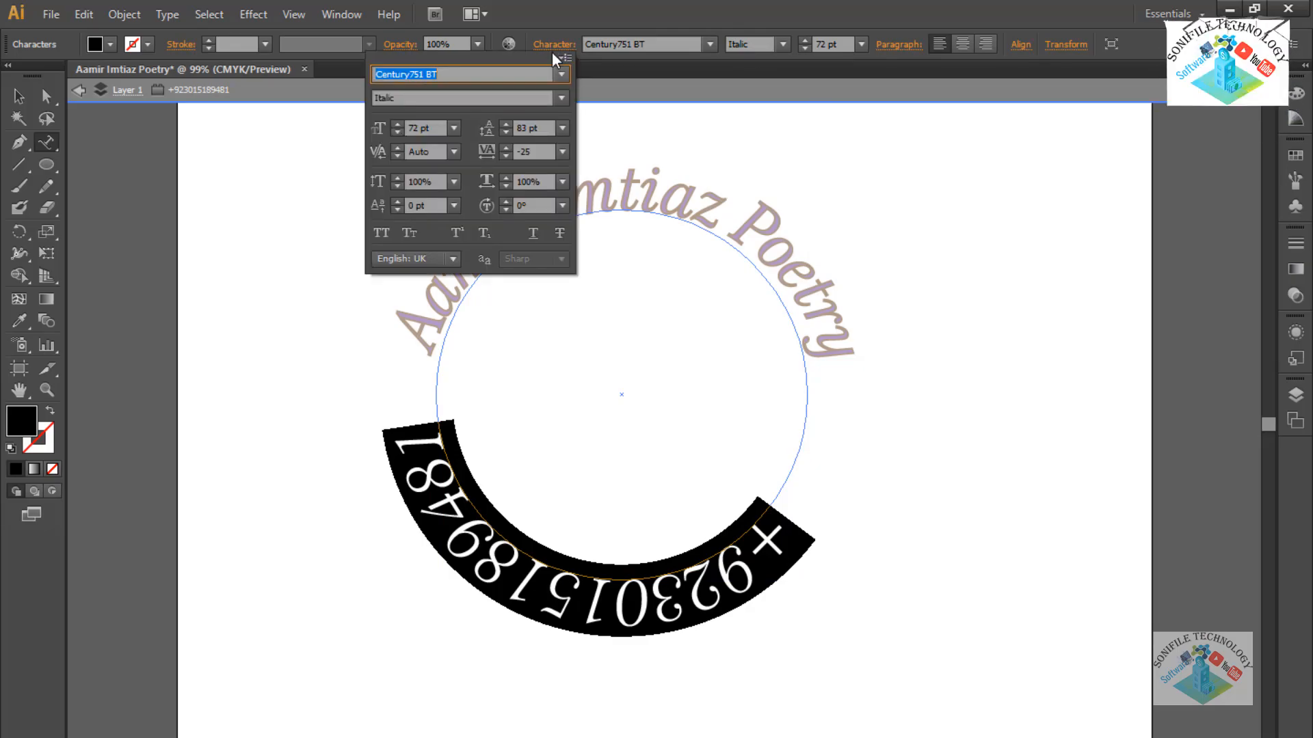
{"action": "left_click", "coordinate": [503, 157]}
{"action": "left_click", "coordinate": [503, 157]}
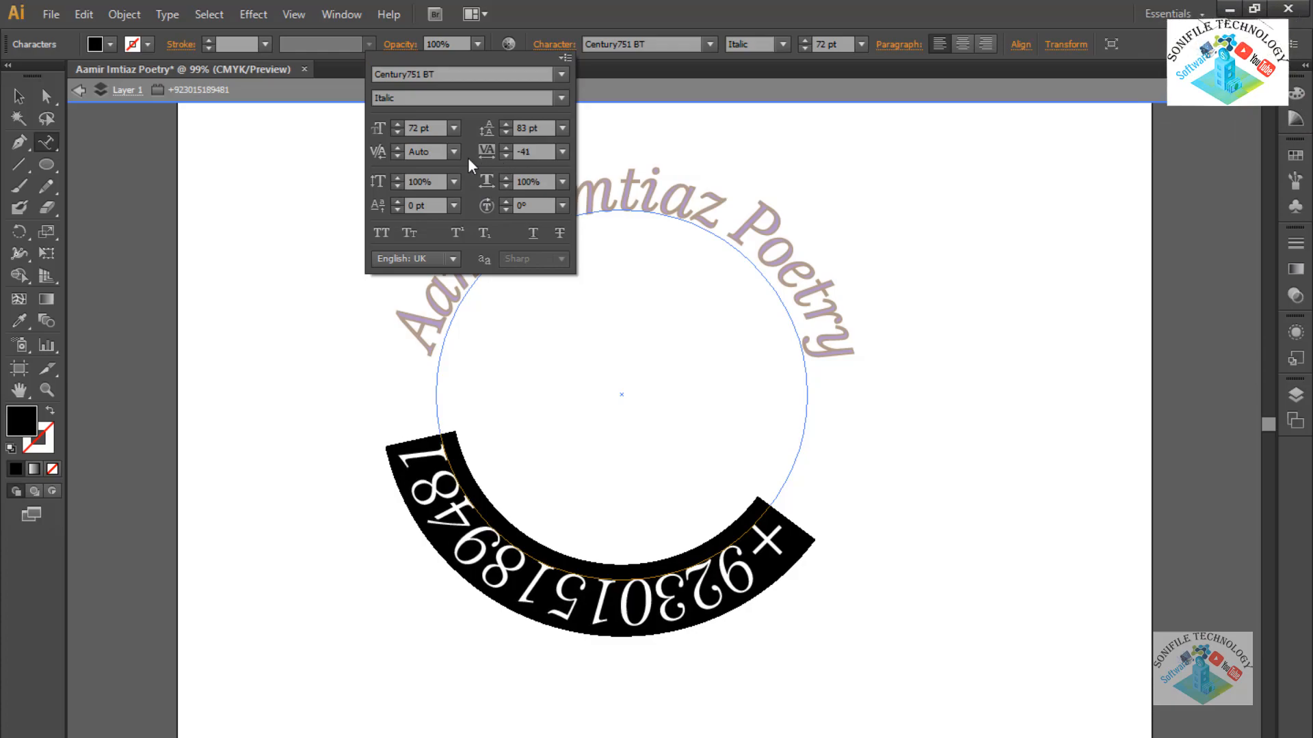
{"action": "left_click", "coordinate": [399, 201]}
{"action": "left_click", "coordinate": [399, 201]}
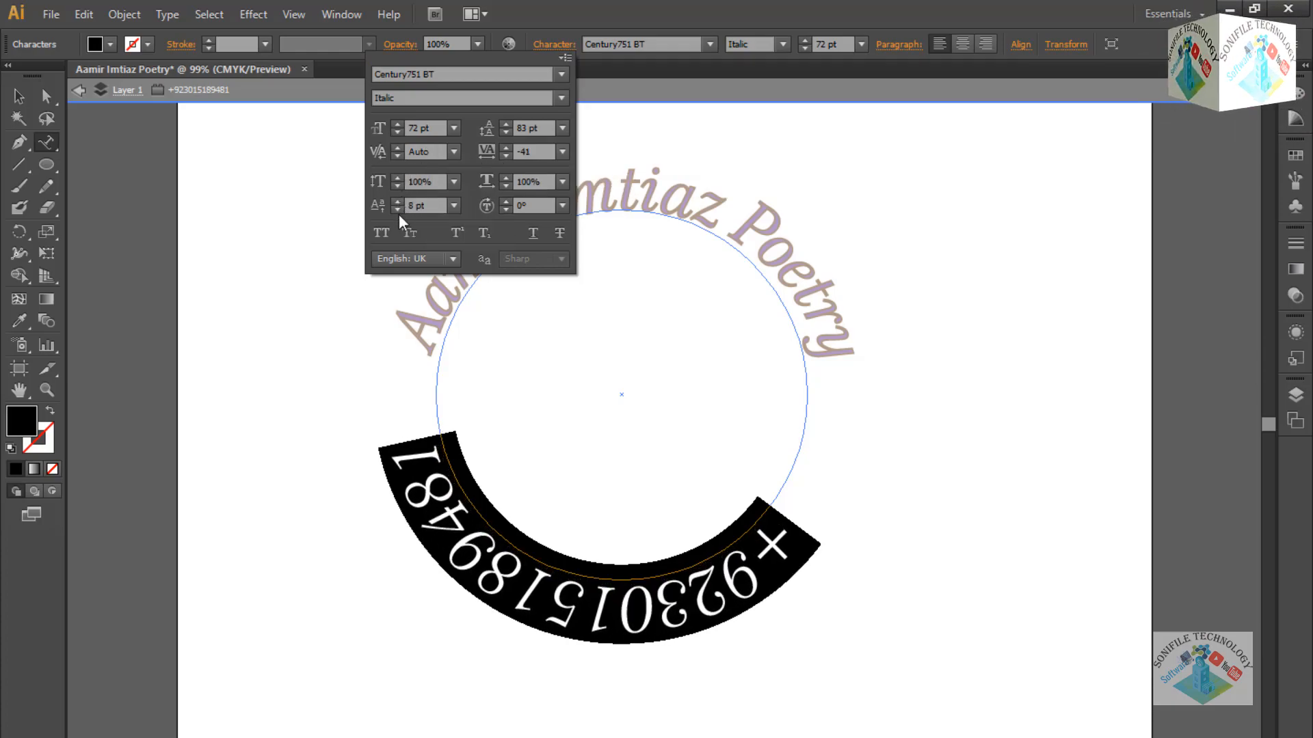
{"action": "left_click", "coordinate": [400, 211]}
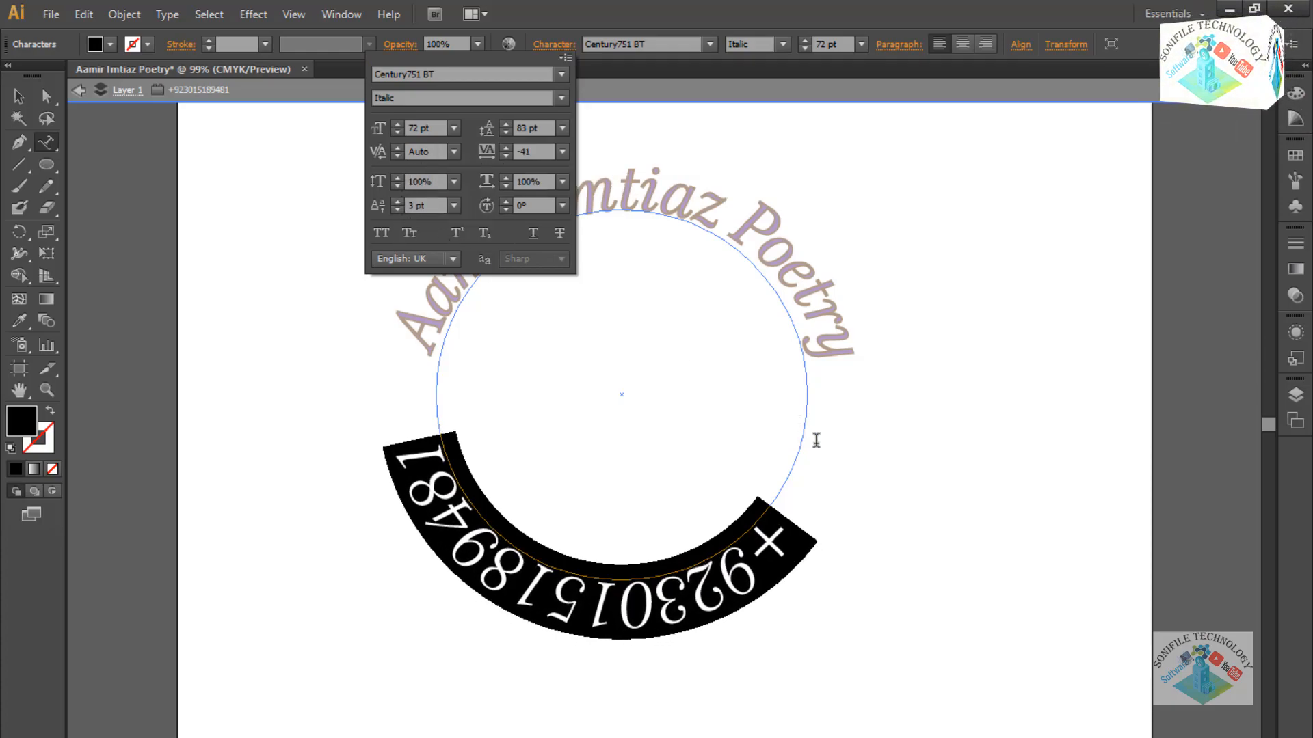
{"action": "left_click", "coordinate": [19, 98]}
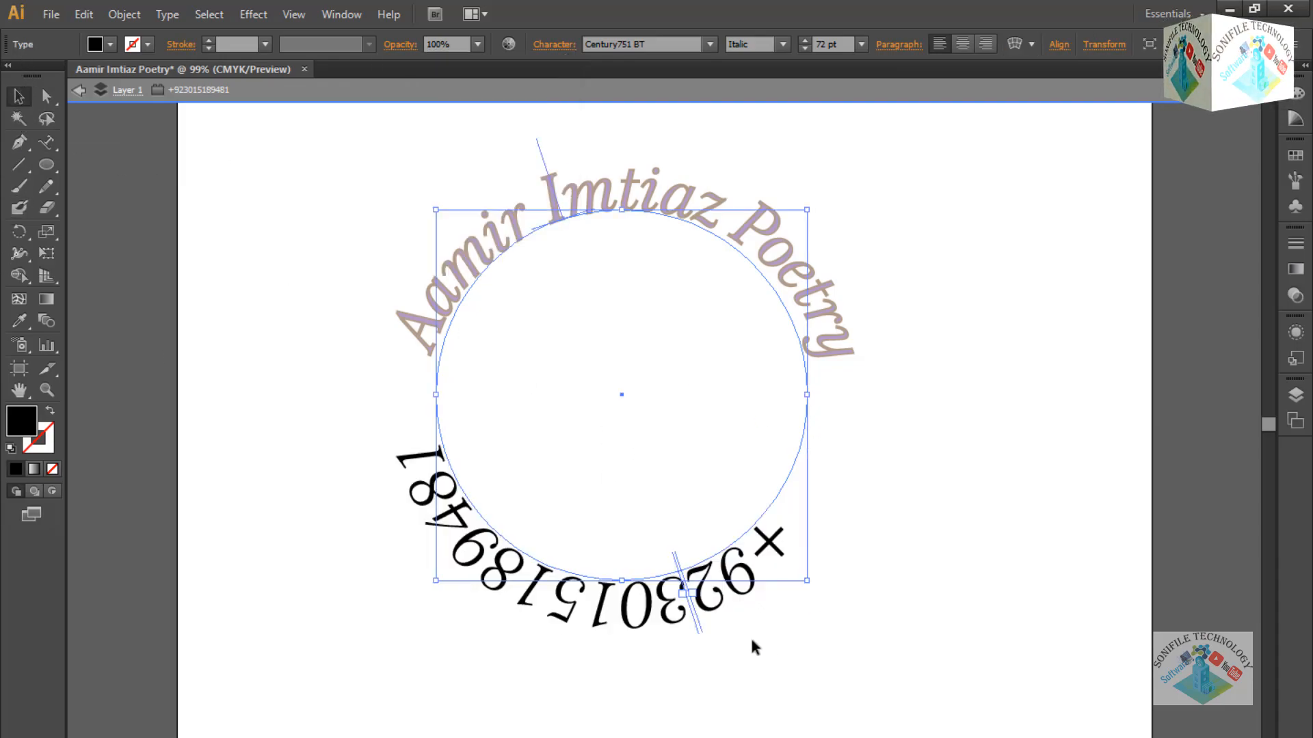
Slide the phone number clockwise around the circle until it runs across the top arc.
{"action": "left_click_drag", "start_coordinate": [696, 611], "coordinate": [677, 532]}
{"action": "left_click_drag", "start_coordinate": [630, 429], "coordinate": [664, 515]}
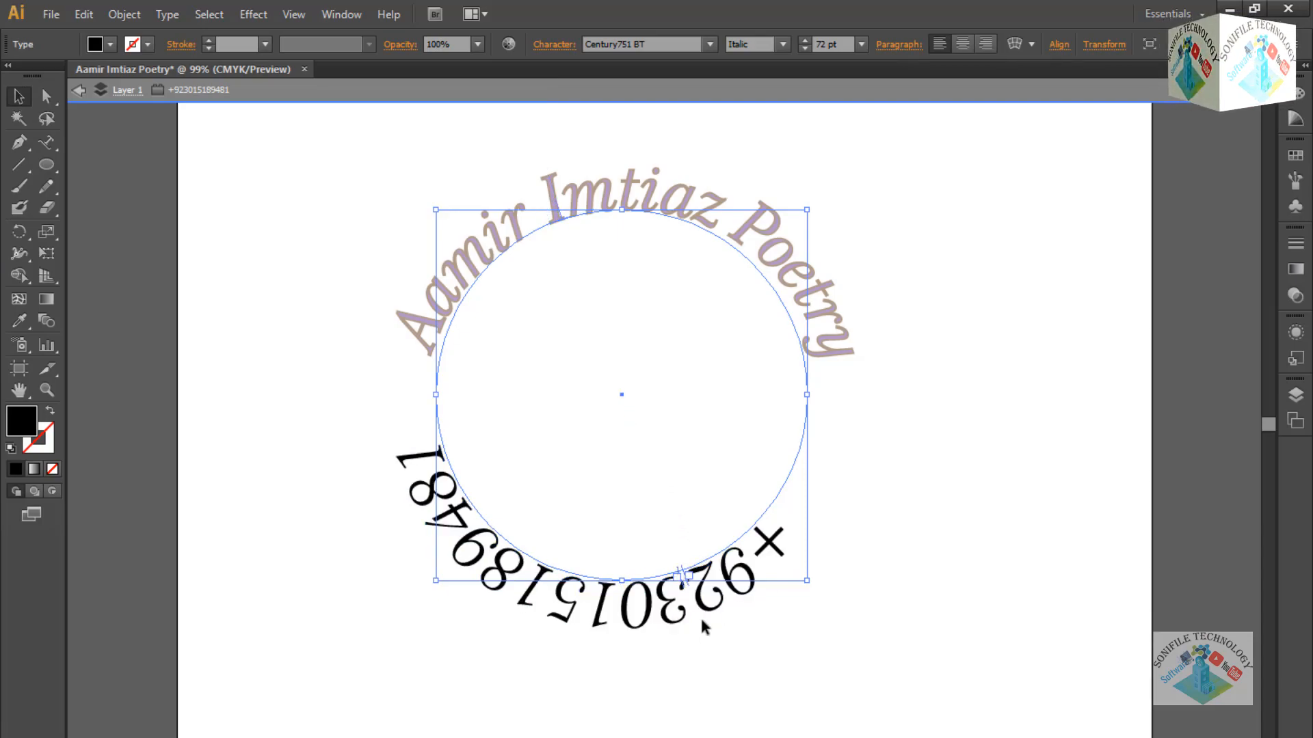
{"action": "left_click_drag", "start_coordinate": [690, 593], "coordinate": [758, 540]}
{"action": "left_click_drag", "start_coordinate": [686, 582], "coordinate": [613, 342]}
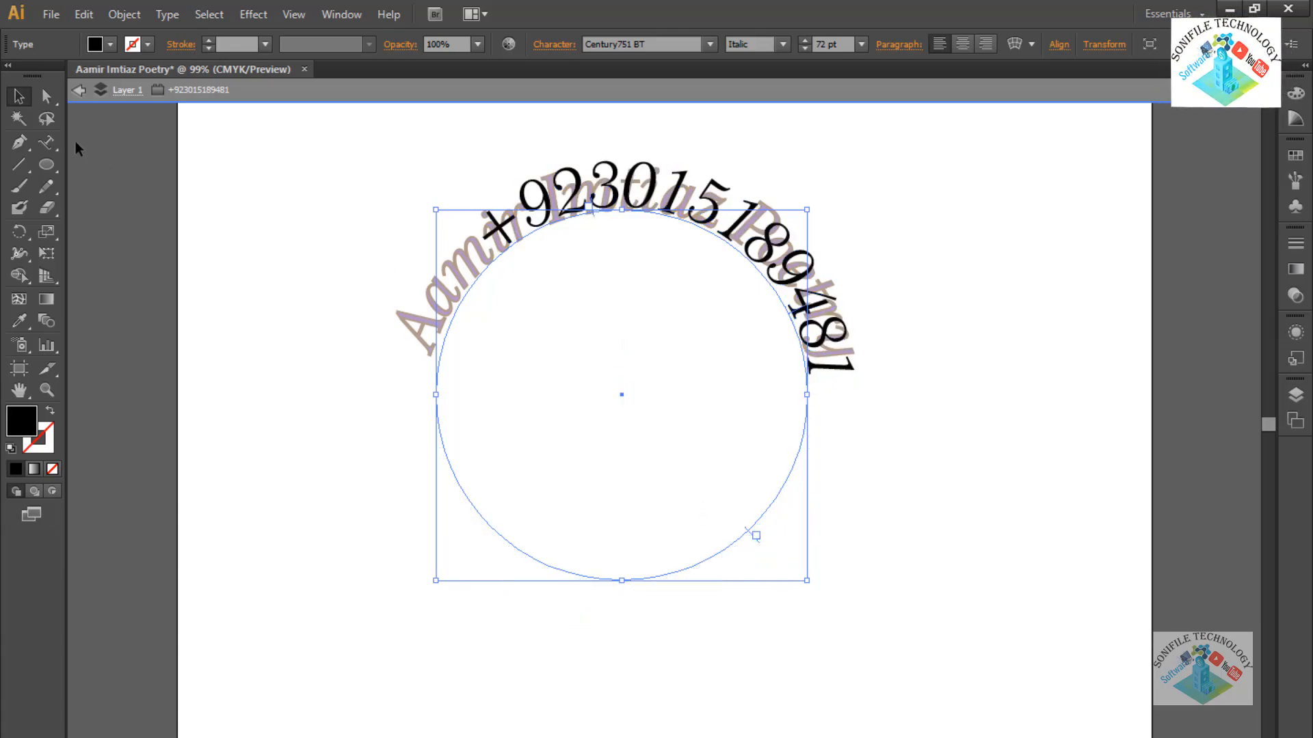
Give the phone number a 24 pt first-line indent in the Paragraph settings.
{"action": "left_click", "coordinate": [47, 144]}
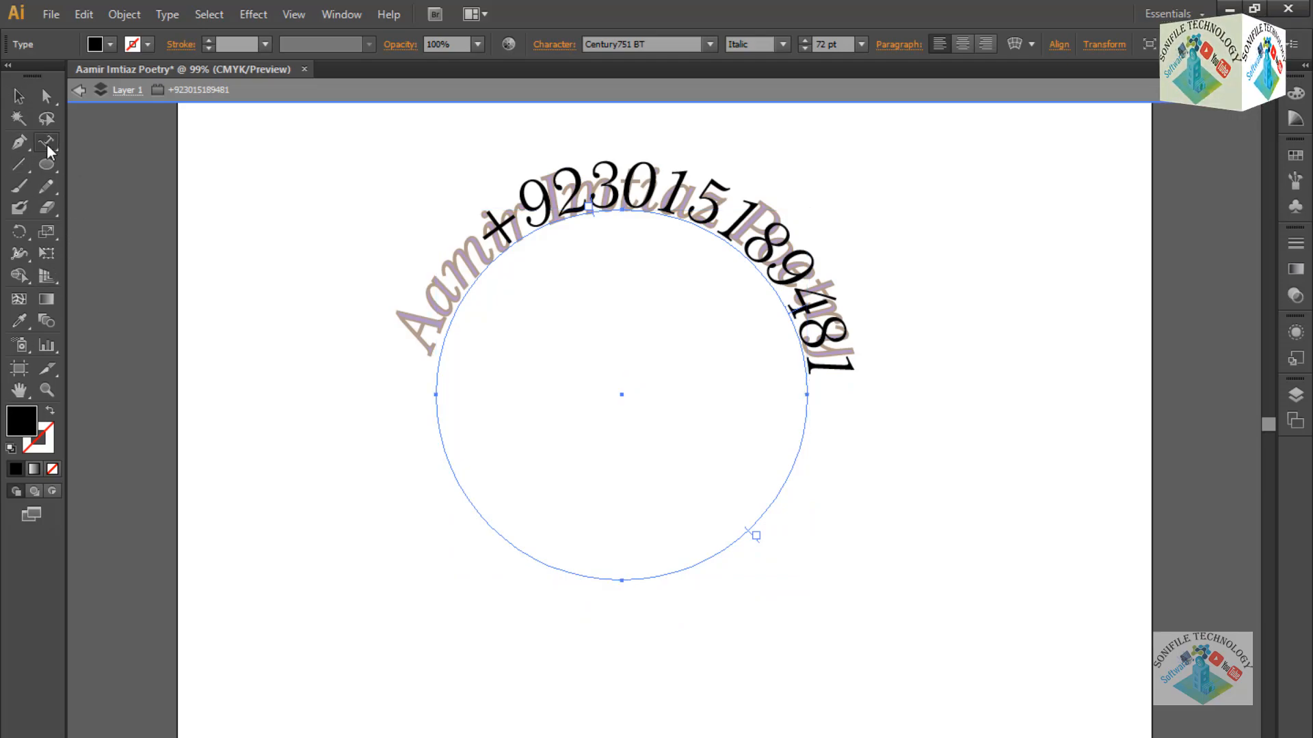
{"action": "left_click", "coordinate": [734, 233]}
{"action": "key", "text": "ctrl+a"}
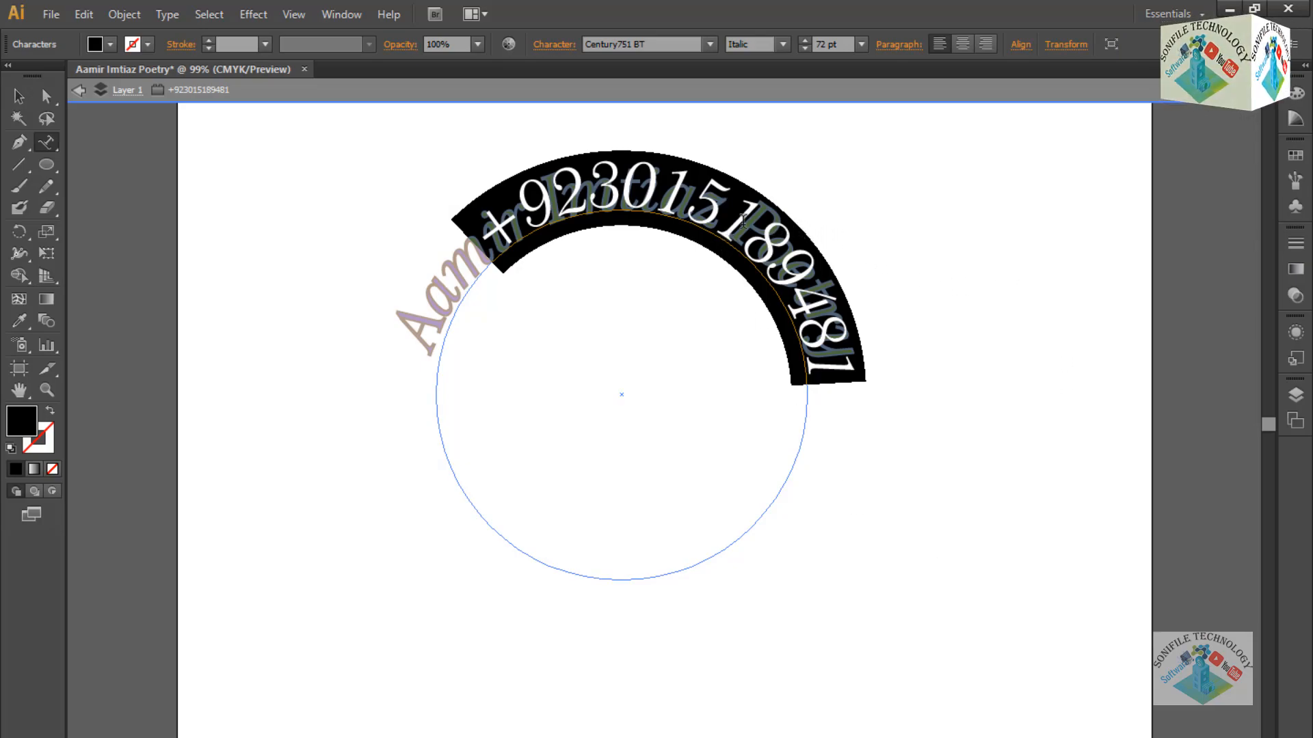
{"action": "left_click", "coordinate": [900, 48]}
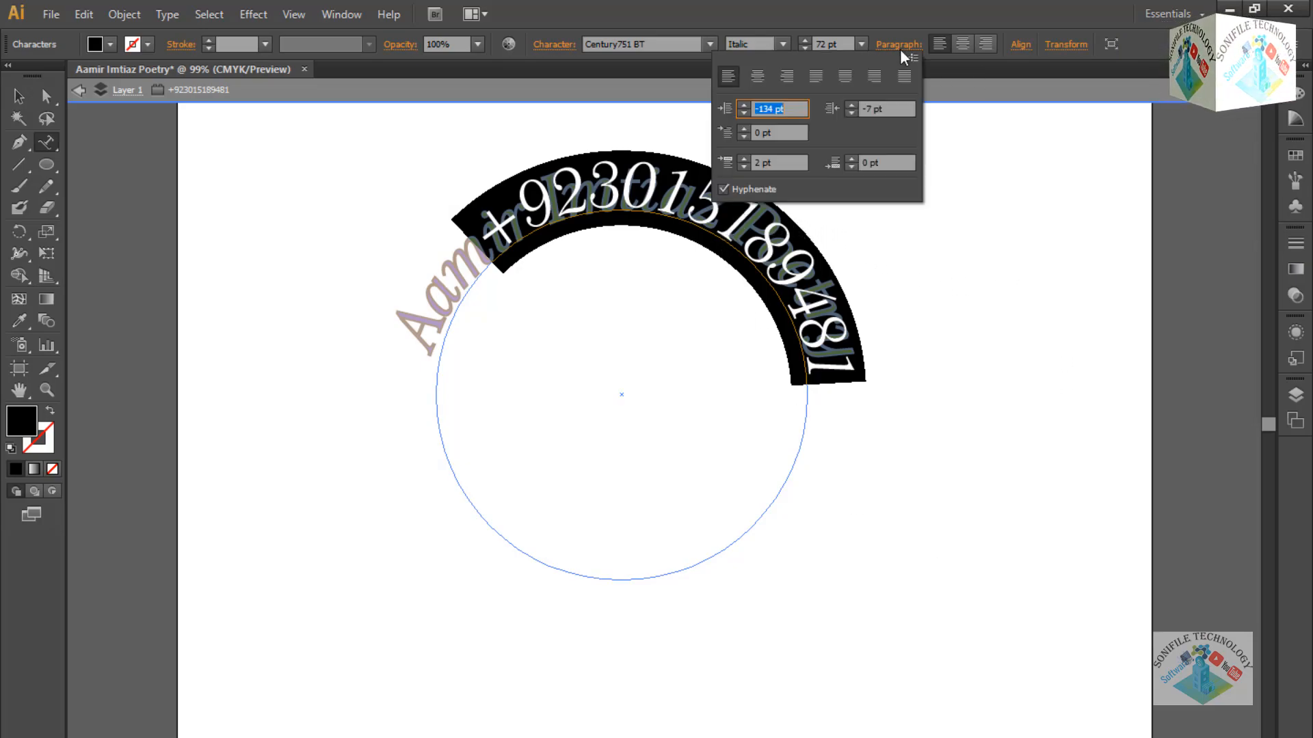
{"action": "left_click", "coordinate": [743, 129]}
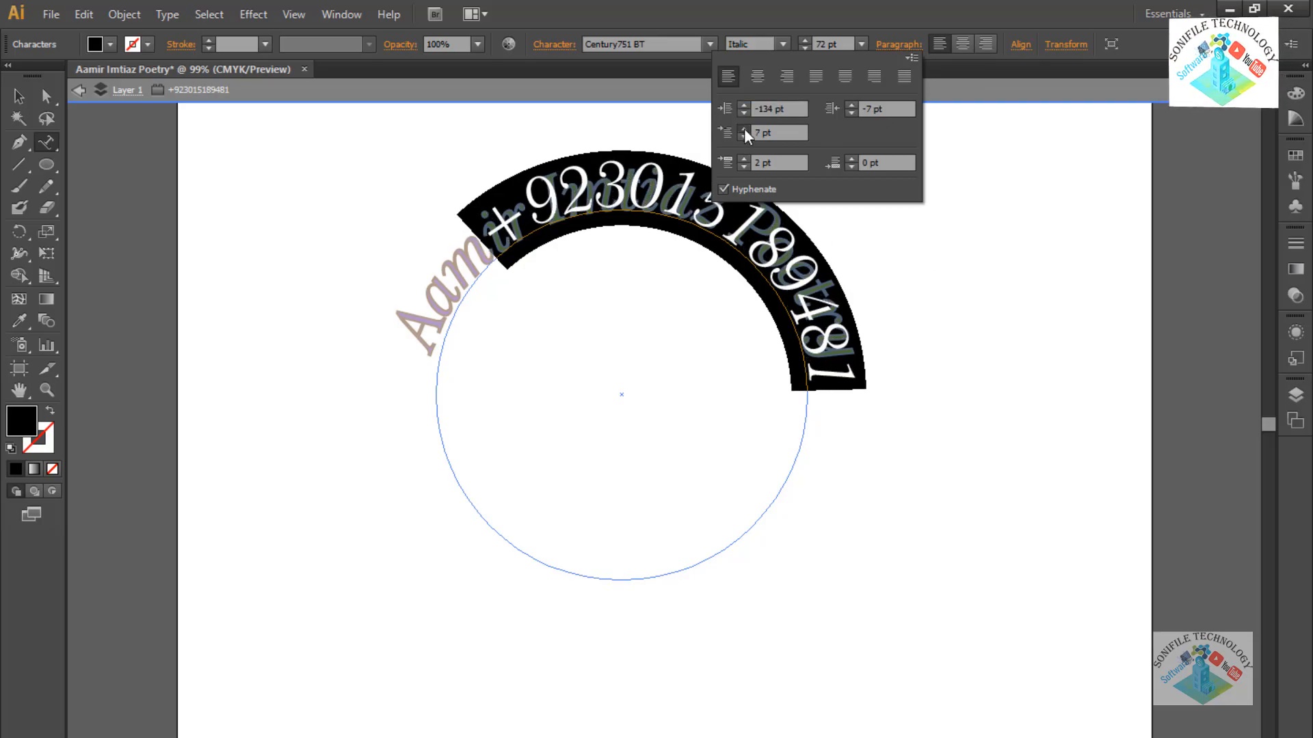
{"action": "left_click", "coordinate": [744, 138]}
{"action": "left_click", "coordinate": [27, 97]}
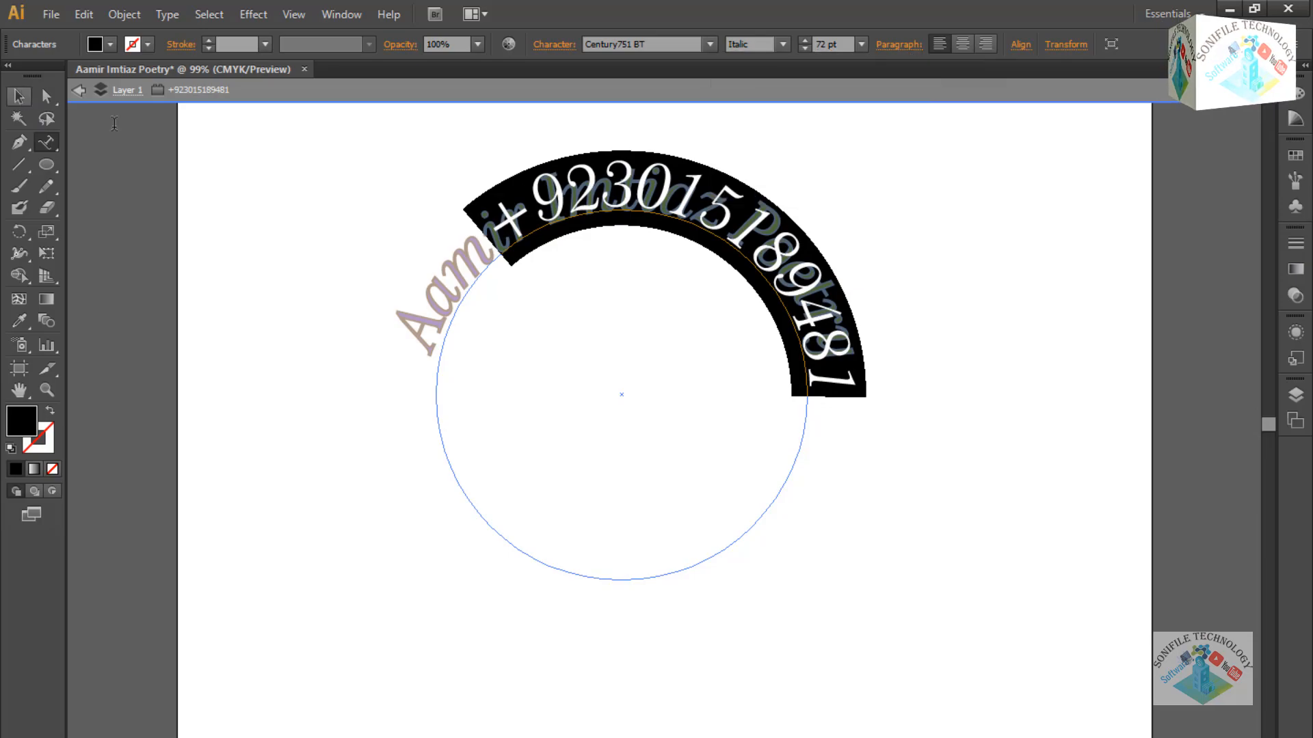
{"action": "left_click", "coordinate": [778, 497]}
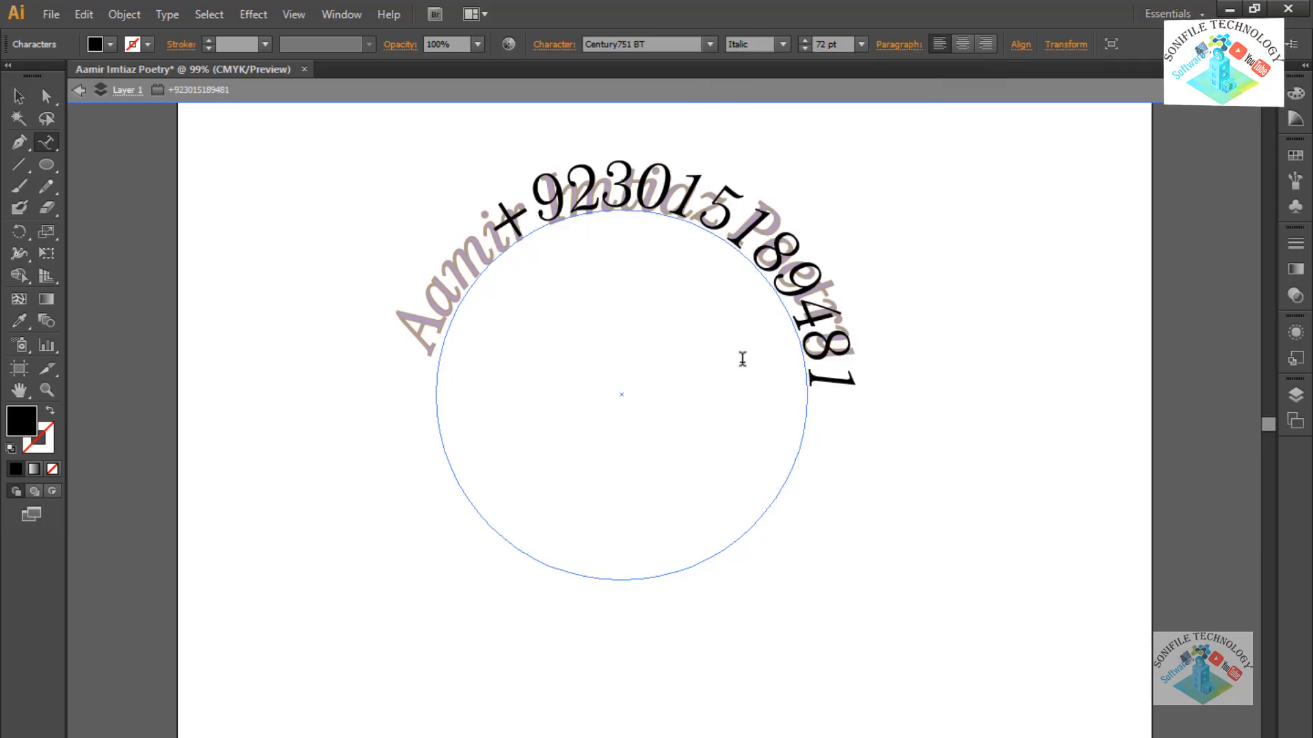
{"action": "left_click", "coordinate": [18, 96]}
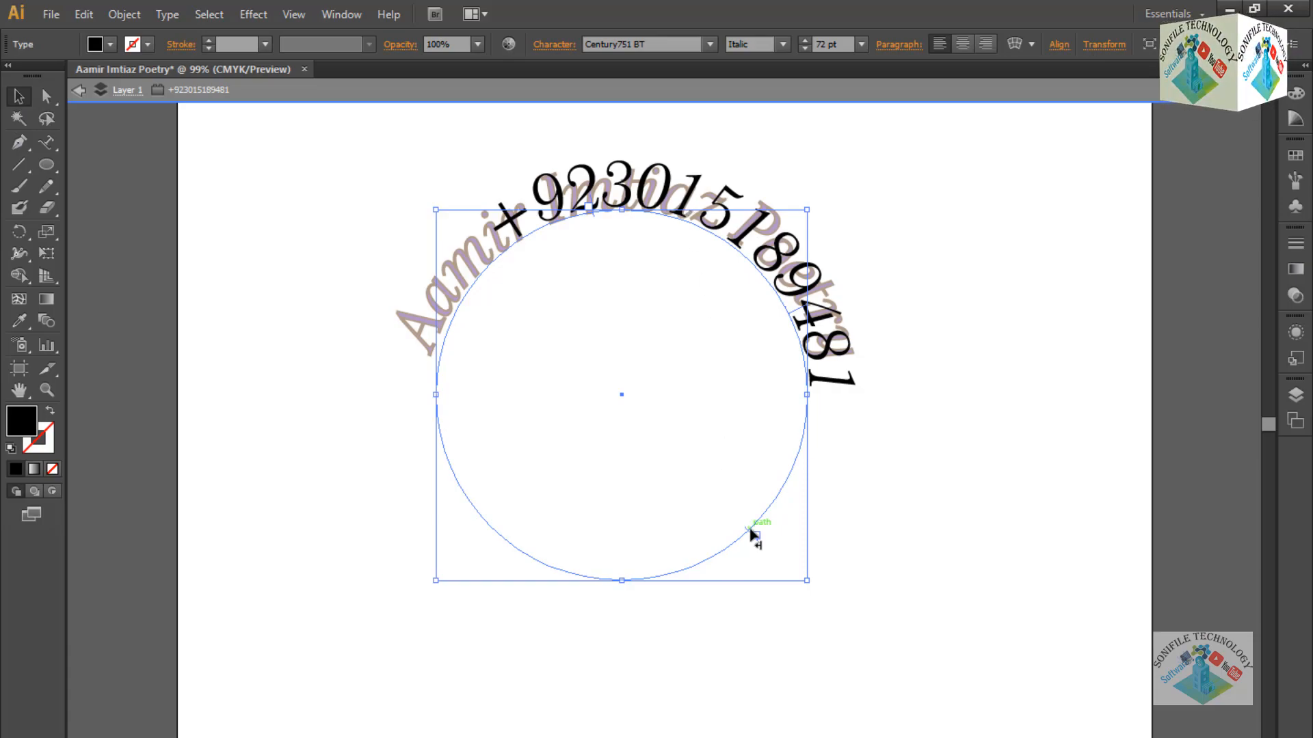
Drag the phone number around the circle and flip it to run inside.
{"action": "left_click_drag", "start_coordinate": [752, 538], "coordinate": [728, 518]}
{"action": "left_click_drag", "start_coordinate": [685, 460], "coordinate": [630, 424]}
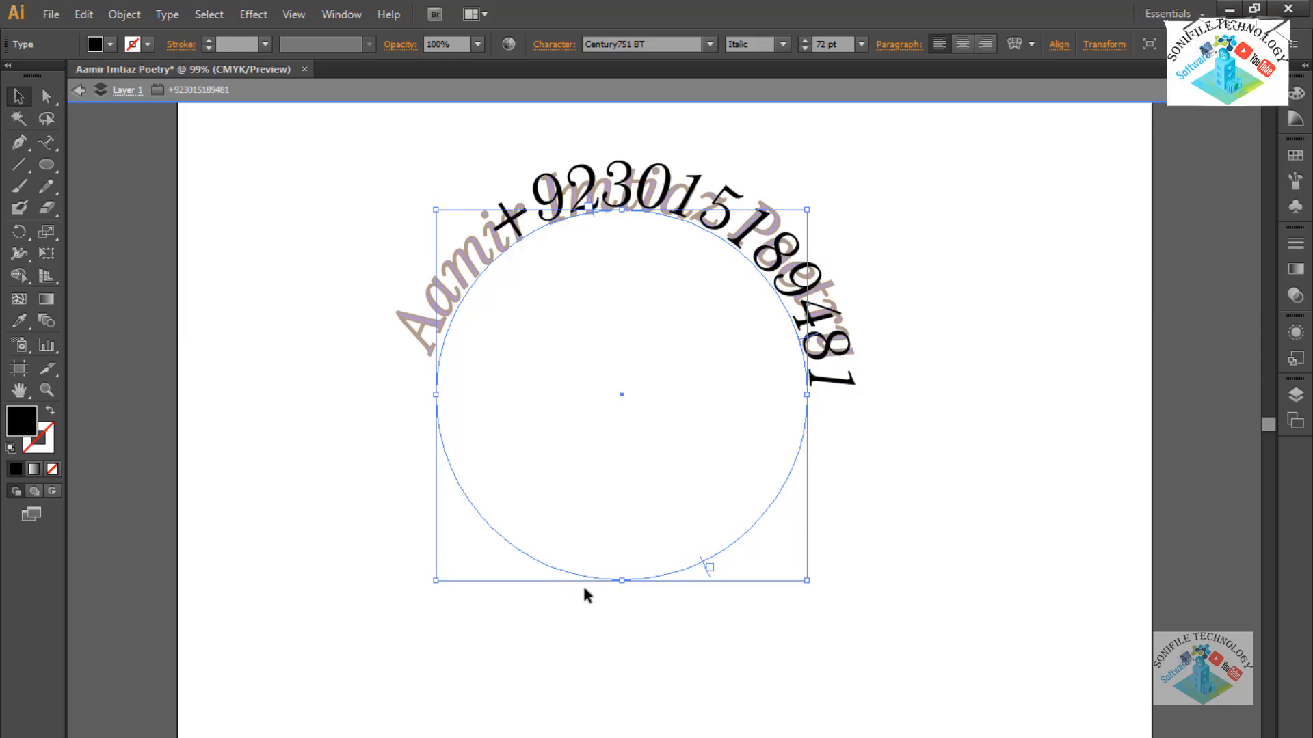
{"action": "left_click_drag", "start_coordinate": [707, 569], "coordinate": [660, 385]}
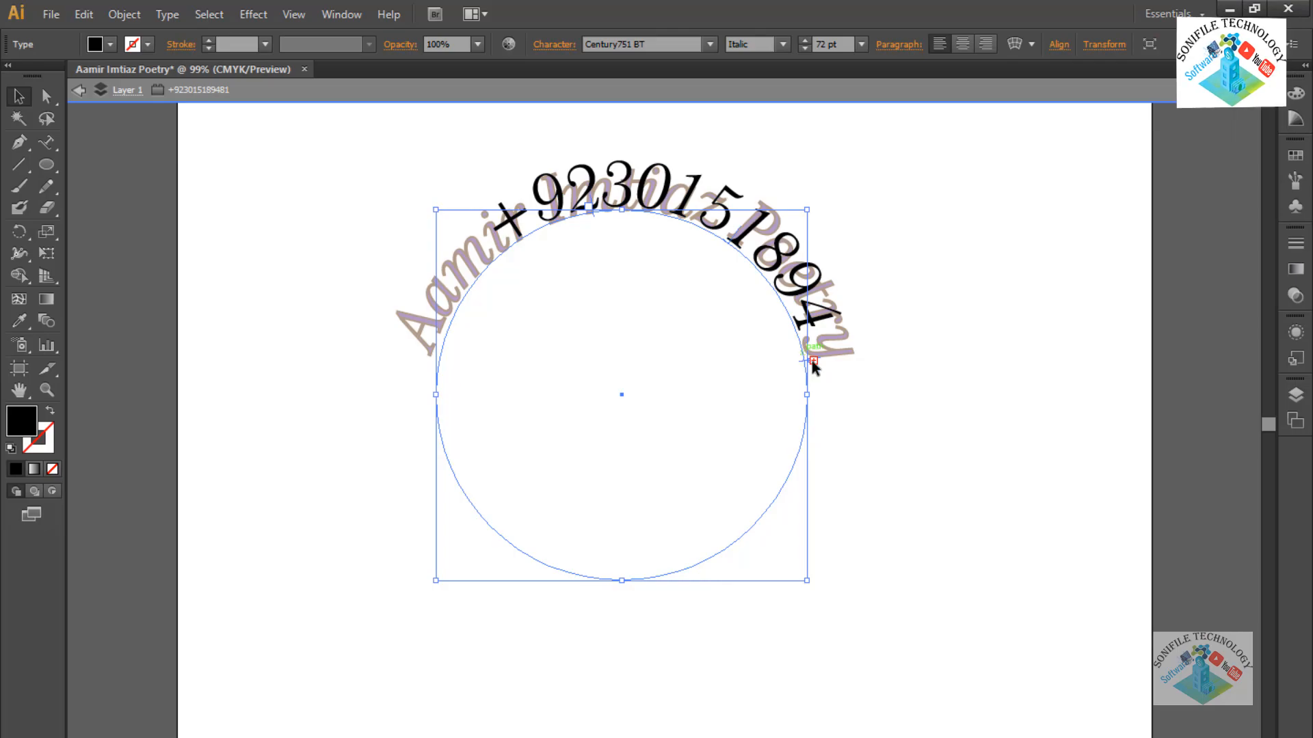
Move the numbered circle away and back beneath the title, then dismiss the path-type alert.
{"action": "left_click_drag", "start_coordinate": [765, 216], "coordinate": [1030, 429]}
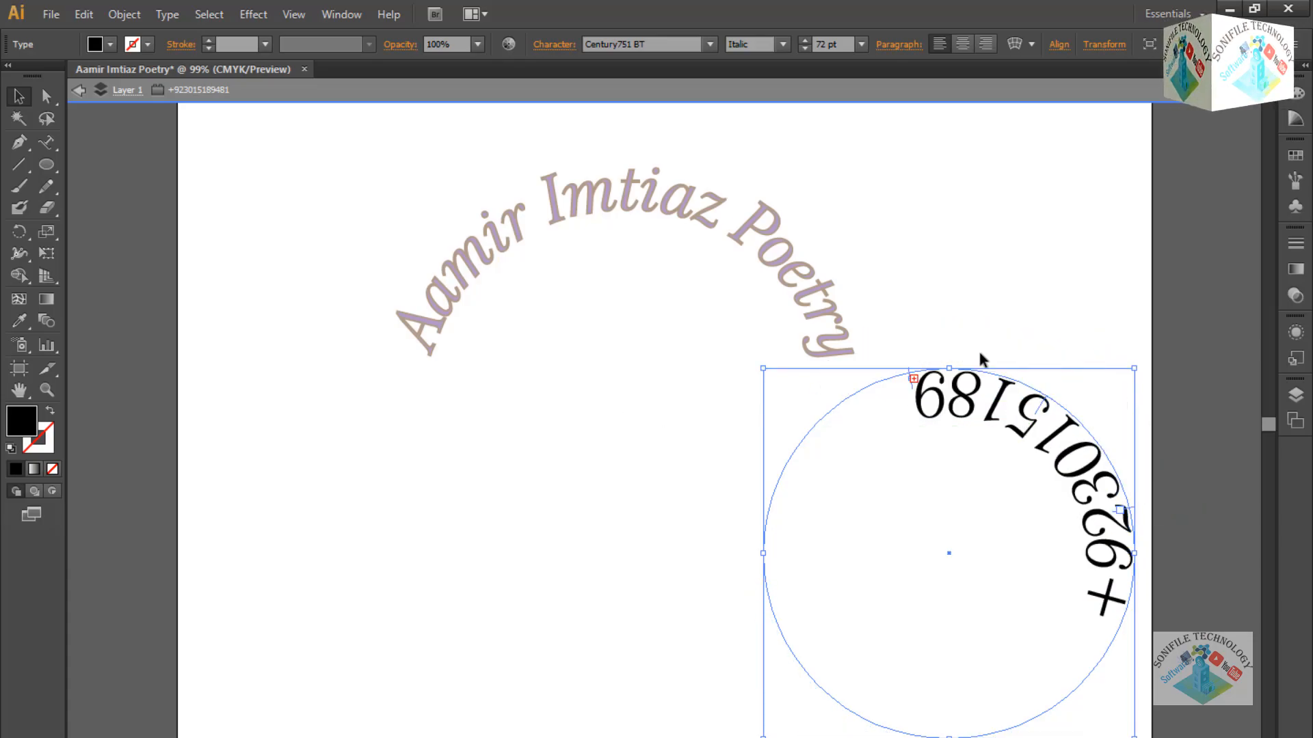
{"action": "left_click_drag", "start_coordinate": [971, 373], "coordinate": [646, 206]}
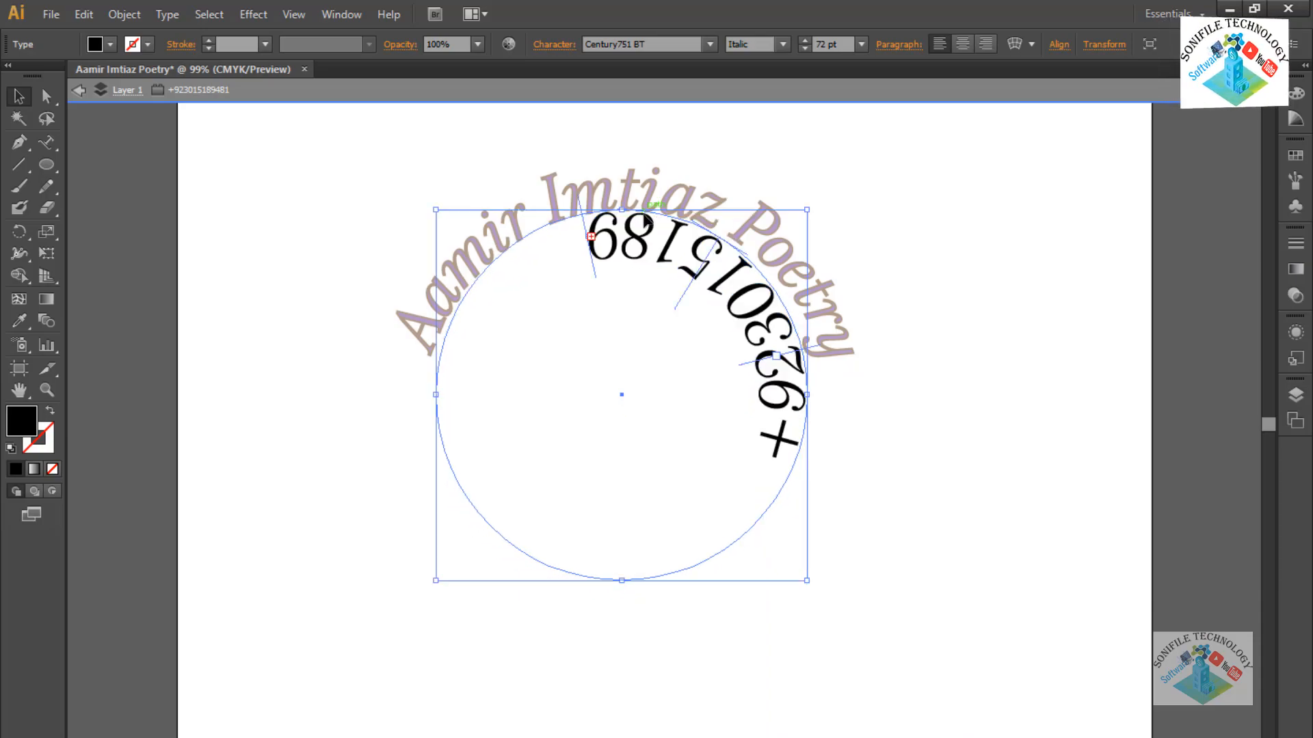
{"action": "left_click", "coordinate": [46, 142]}
{"action": "left_click", "coordinate": [788, 412]}
{"action": "key", "text": "Return"}
{"action": "left_click", "coordinate": [806, 429]}
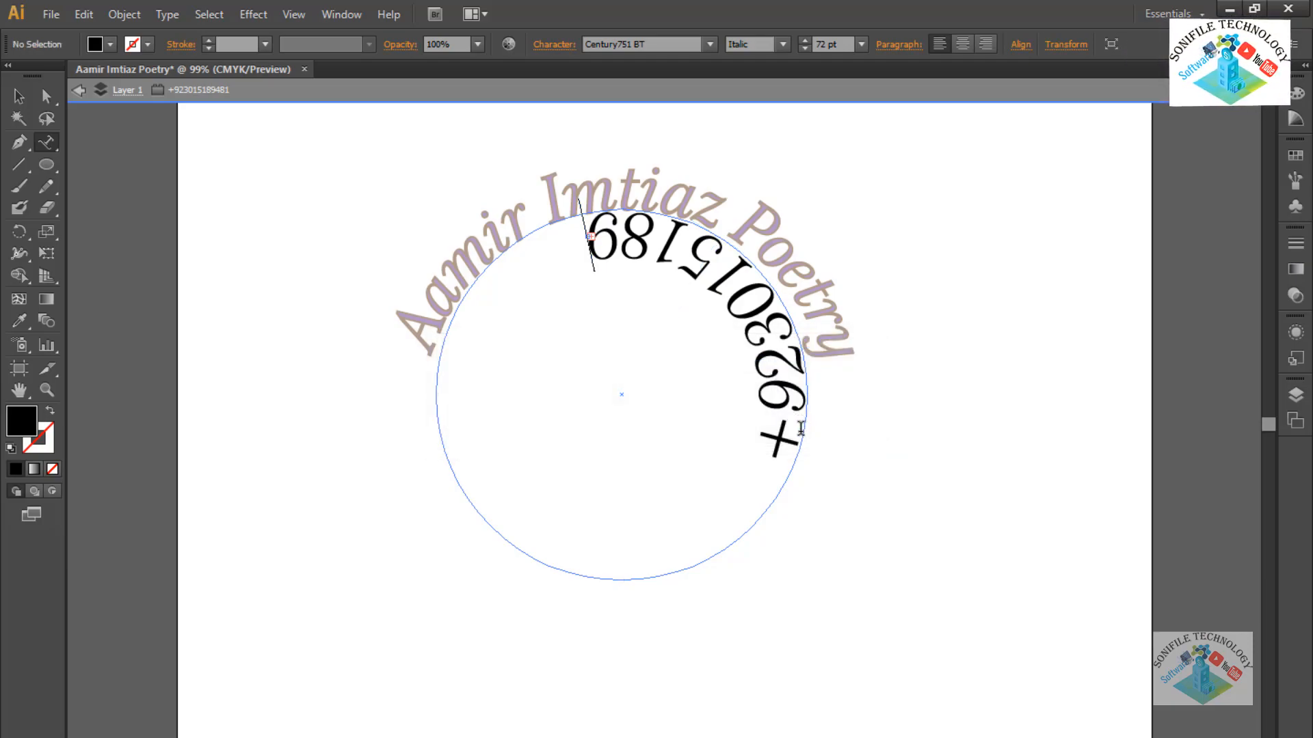
Select all the phone-number text and lower its Left Indent to -572 pt, moving it onto the bottom arc.
{"action": "key", "text": "ctrl+a"}
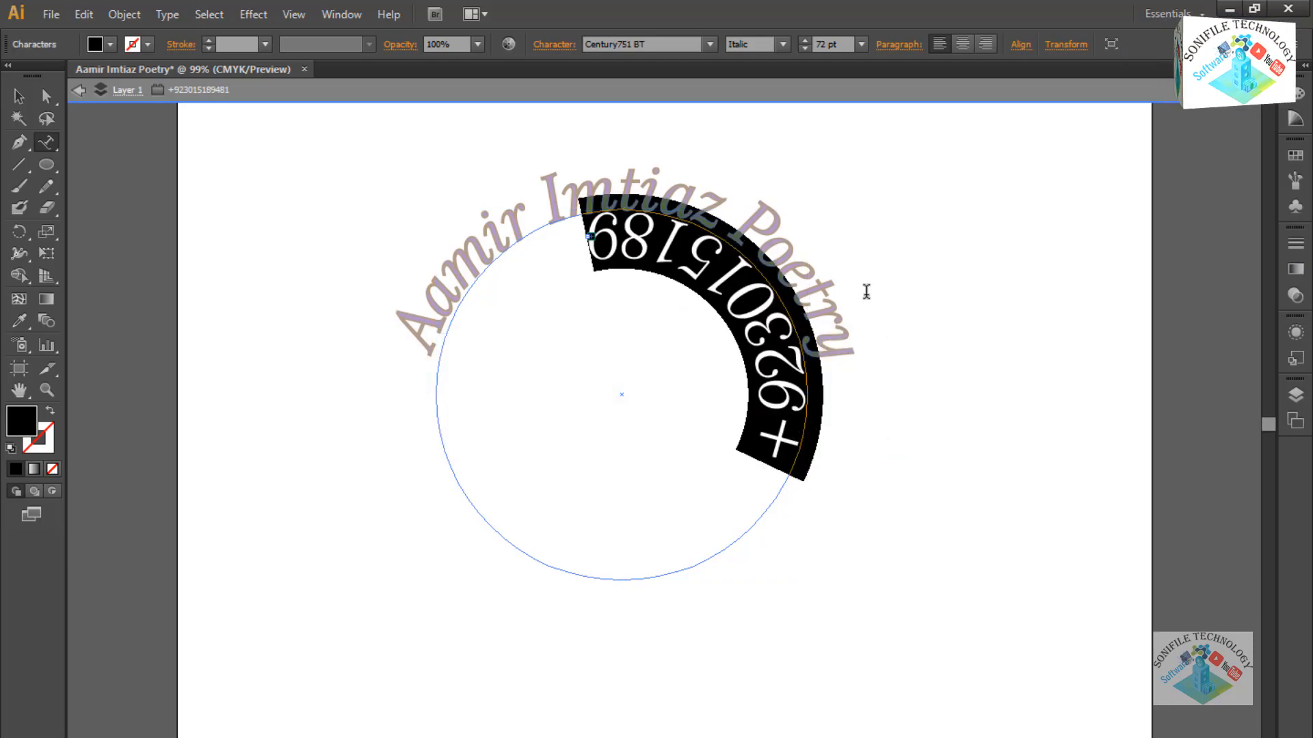
{"action": "left_click", "coordinate": [898, 45]}
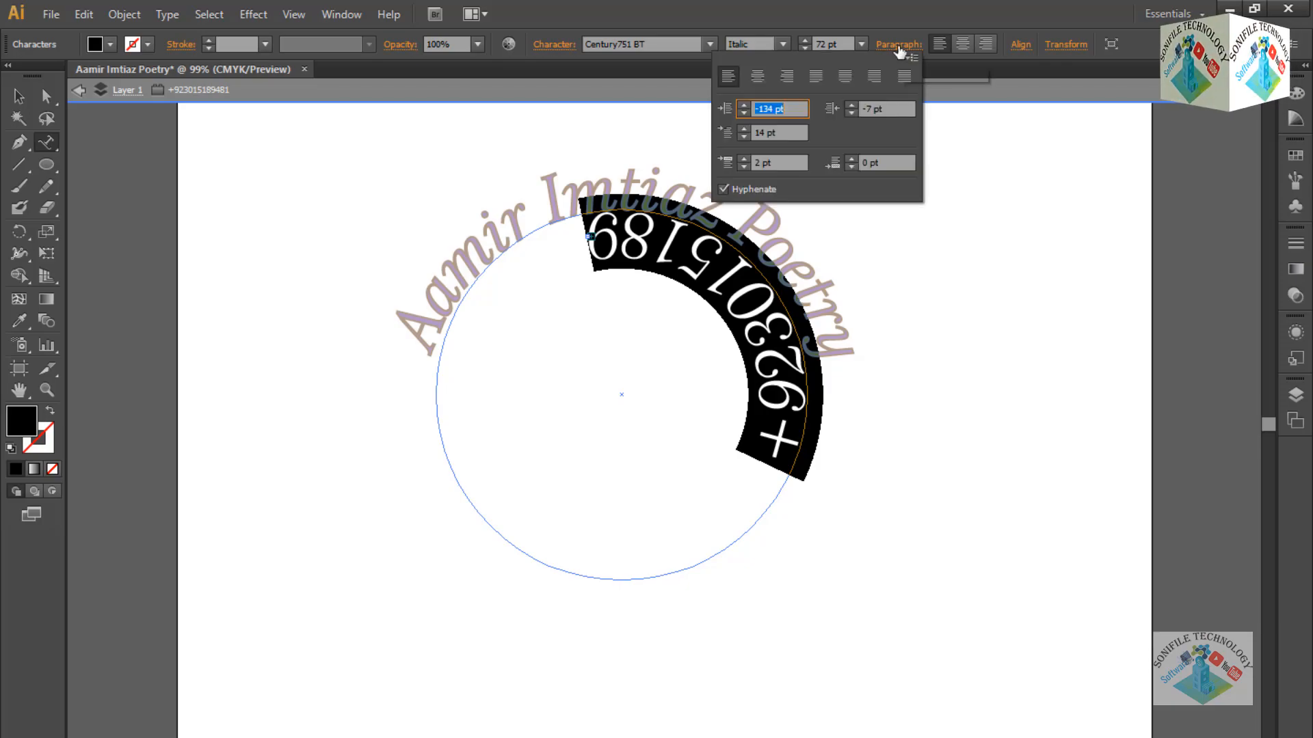
{"action": "left_click", "coordinate": [742, 170]}
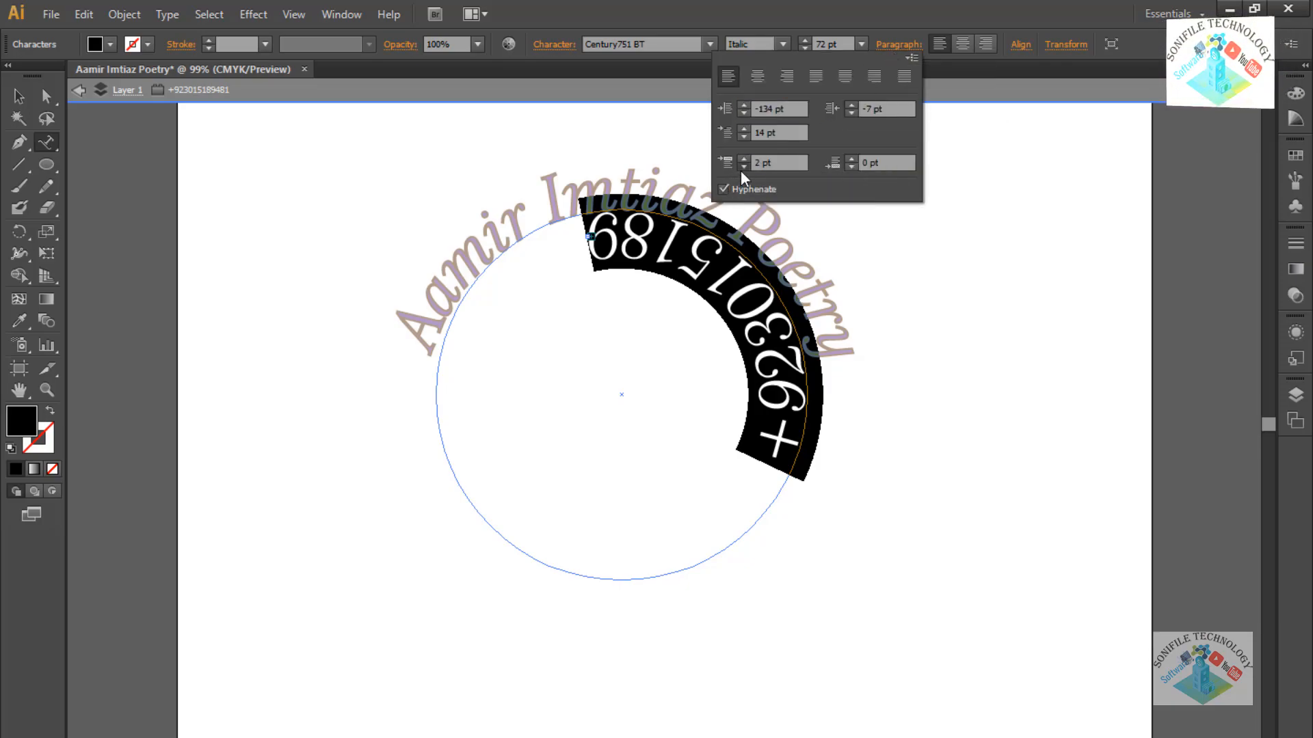
{"action": "left_click", "coordinate": [746, 113]}
{"action": "left_click", "coordinate": [747, 109]}
{"action": "left_click", "coordinate": [746, 109]}
{"action": "left_click", "coordinate": [746, 109]}
{"action": "left_click", "coordinate": [748, 110]}
{"action": "left_click", "coordinate": [747, 110]}
{"action": "left_click", "coordinate": [748, 111]}
{"action": "left_click", "coordinate": [748, 111]}
{"action": "left_click", "coordinate": [748, 111]}
{"action": "left_click", "coordinate": [748, 111]}
{"action": "left_click", "coordinate": [748, 111]}
{"action": "left_click", "coordinate": [748, 111]}
{"action": "left_click", "coordinate": [748, 111]}
{"action": "left_click", "coordinate": [748, 111]}
{"action": "left_click", "coordinate": [748, 111]}
{"action": "left_click", "coordinate": [748, 110]}
{"action": "left_click", "coordinate": [748, 111]}
{"action": "left_click", "coordinate": [748, 111]}
{"action": "left_click", "coordinate": [748, 111]}
{"action": "left_click", "coordinate": [748, 111]}
{"action": "left_click", "coordinate": [748, 110]}
{"action": "left_click", "coordinate": [748, 110]}
{"action": "left_click", "coordinate": [748, 111]}
{"action": "left_click", "coordinate": [748, 110]}
{"action": "left_click", "coordinate": [748, 110]}
{"action": "left_click", "coordinate": [748, 111]}
{"action": "left_click", "coordinate": [748, 111]}
{"action": "left_click", "coordinate": [748, 111]}
{"action": "left_click", "coordinate": [748, 110]}
{"action": "left_click", "coordinate": [748, 111]}
{"action": "left_click", "coordinate": [748, 111]}
{"action": "left_click", "coordinate": [748, 110]}
{"action": "left_click", "coordinate": [748, 111]}
{"action": "left_click", "coordinate": [748, 111]}
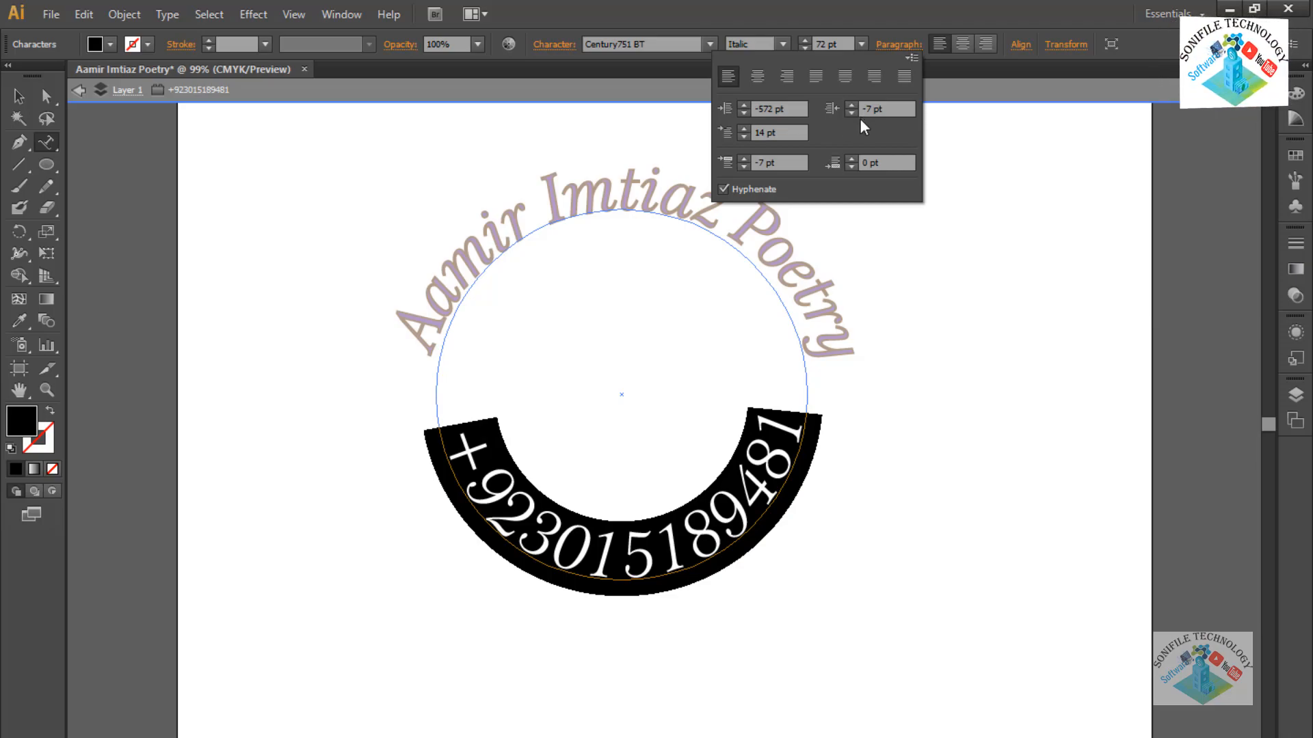
In the Character panel, tighten the phone number's tracking and shift its baseline outward.
{"action": "left_click", "coordinate": [1063, 45]}
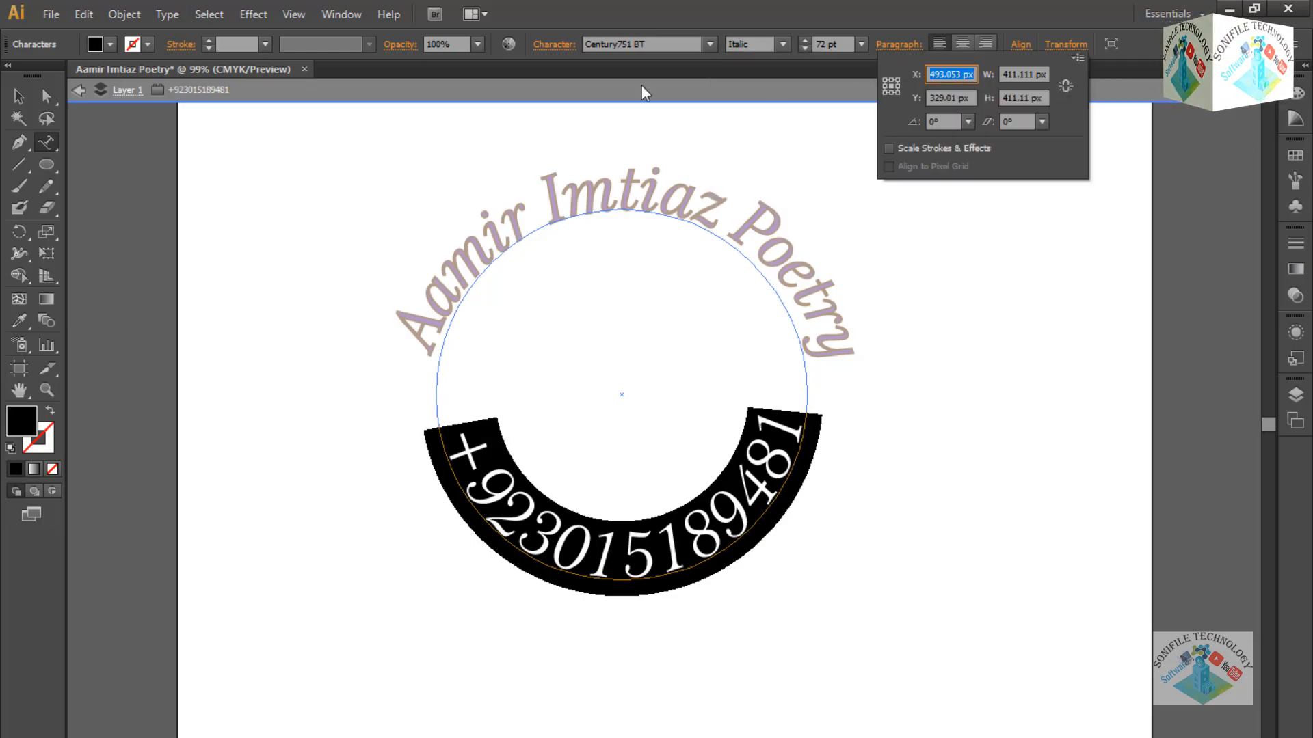
{"action": "left_click", "coordinate": [551, 48]}
{"action": "left_click", "coordinate": [555, 44]}
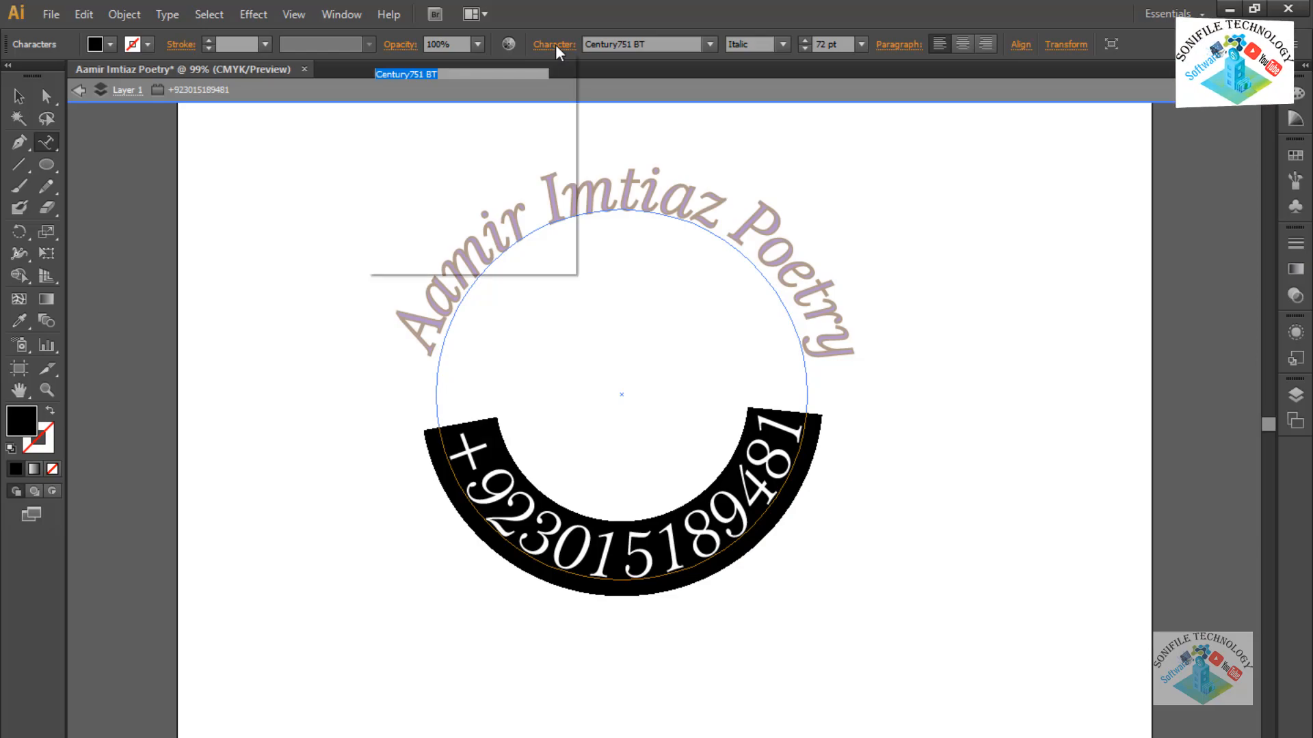
{"action": "left_click", "coordinate": [505, 147]}
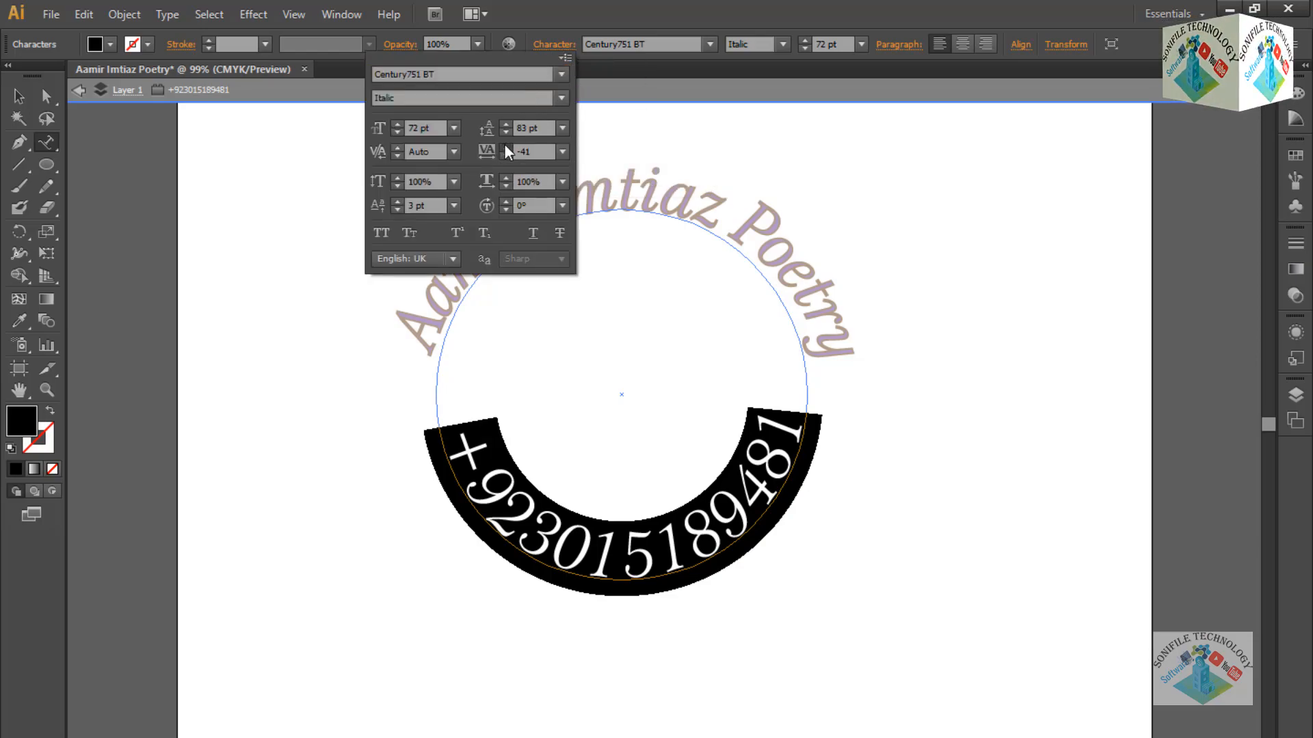
{"action": "left_click", "coordinate": [506, 157]}
{"action": "left_click", "coordinate": [506, 157]}
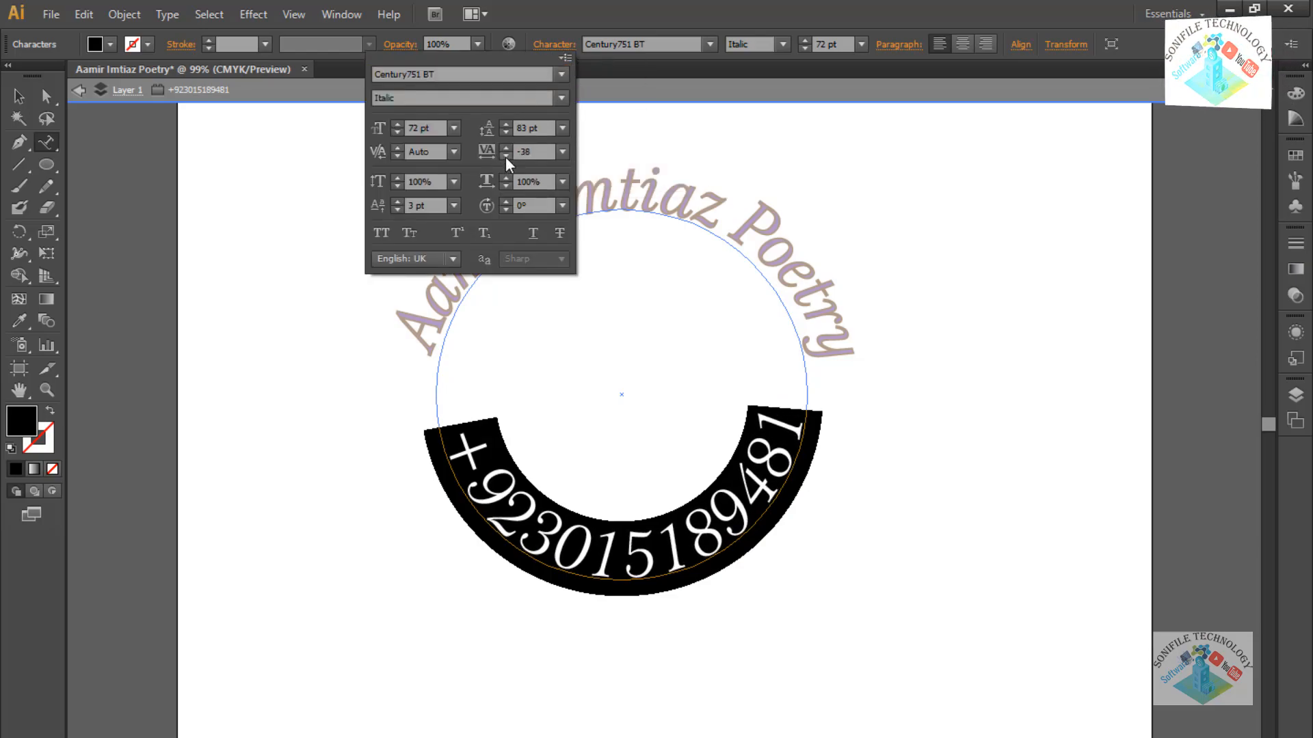
{"action": "left_click", "coordinate": [506, 158]}
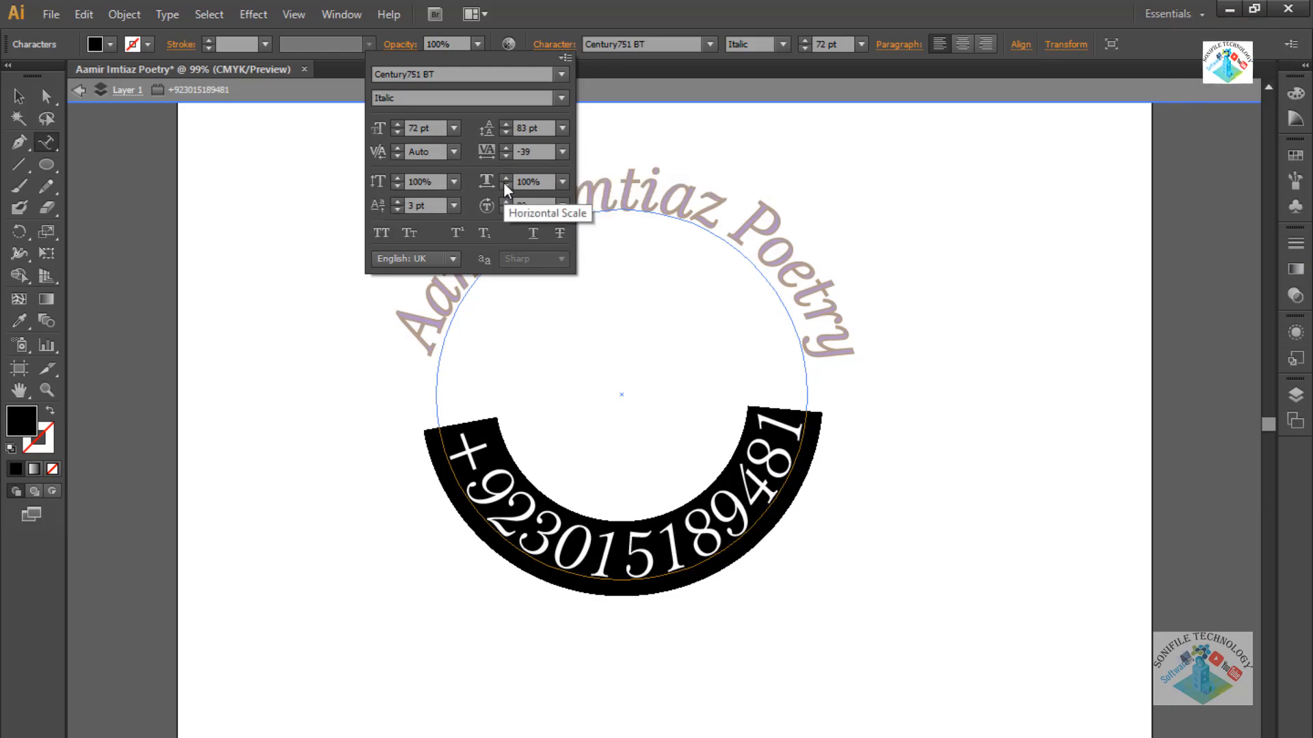
{"action": "left_click", "coordinate": [396, 202]}
{"action": "left_click", "coordinate": [395, 201]}
{"action": "left_click", "coordinate": [396, 202]}
{"action": "left_click", "coordinate": [395, 202]}
{"action": "left_click", "coordinate": [396, 202]}
{"action": "left_click", "coordinate": [396, 202]}
{"action": "left_click", "coordinate": [395, 201]}
{"action": "left_click_drag", "start_coordinate": [395, 210], "coordinate": [397, 209]}
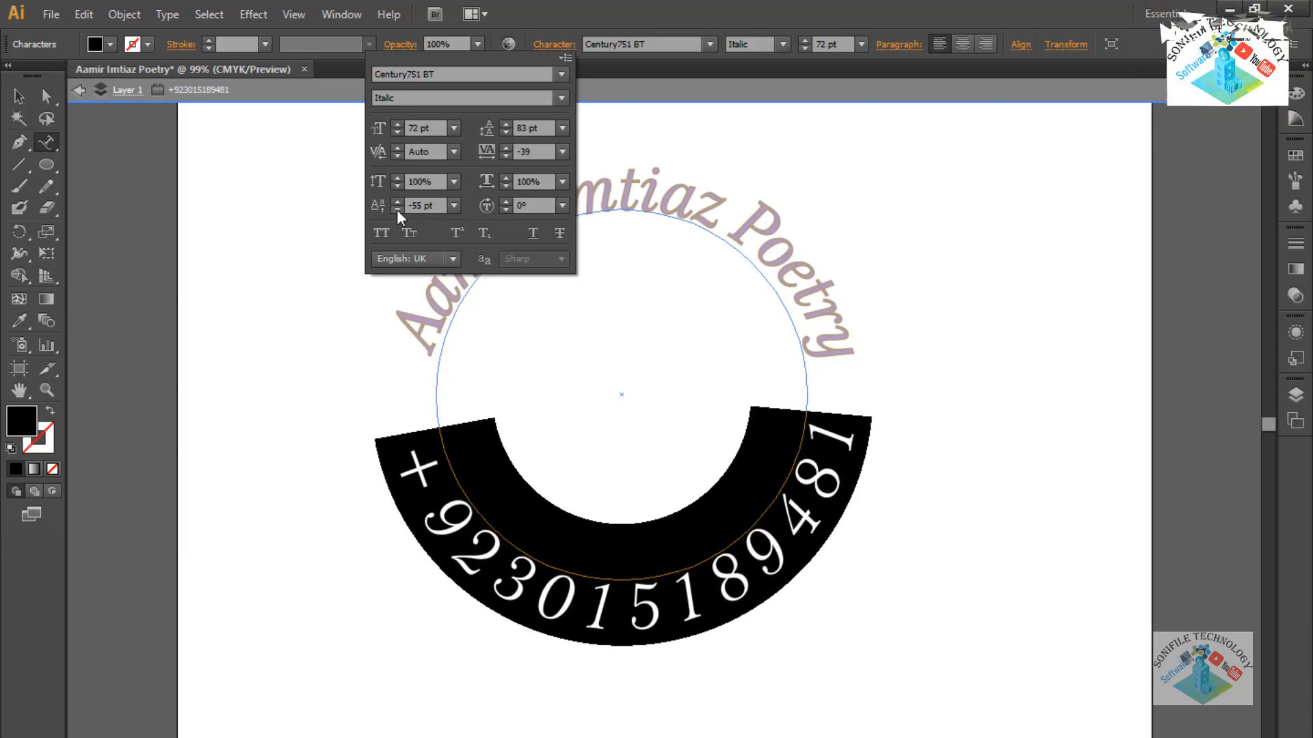
Tighten tracking further to -172 and fine-tune the baseline shift to -54 pt.
{"action": "left_click", "coordinate": [506, 157]}
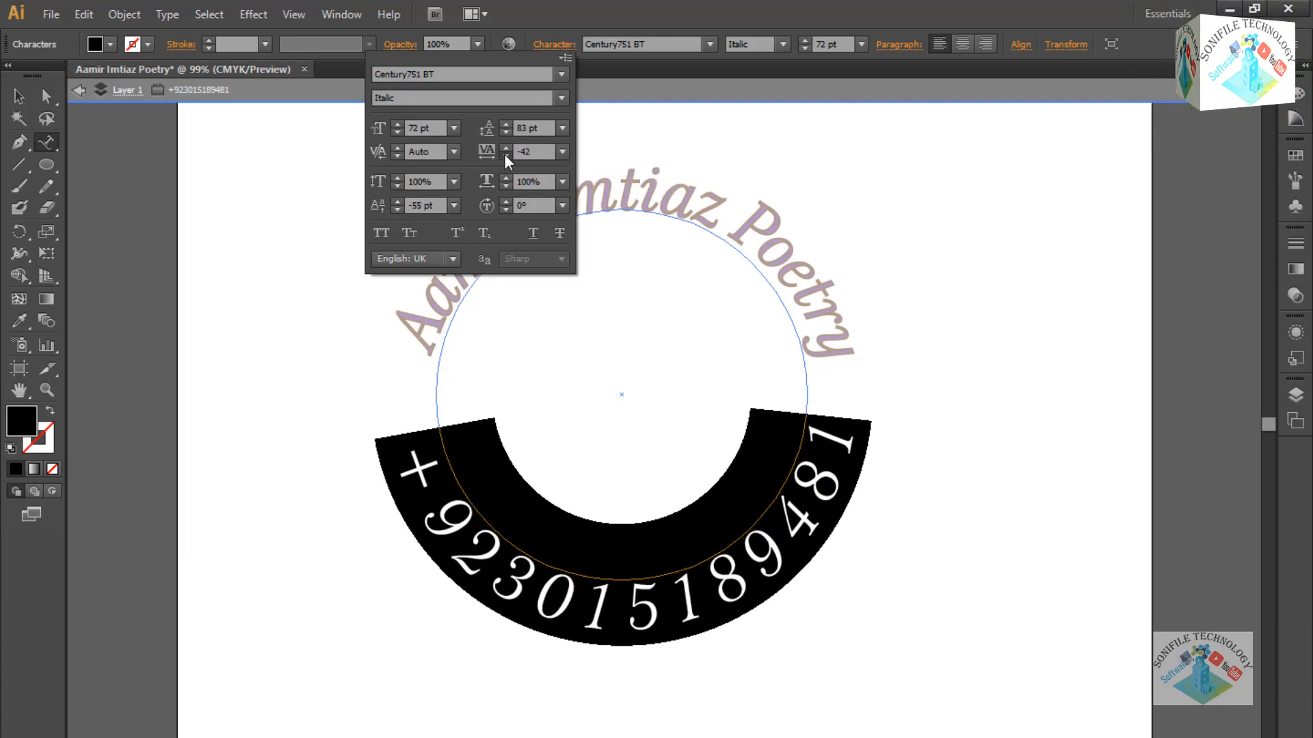
{"action": "left_click_drag", "start_coordinate": [506, 156], "coordinate": [506, 156]}
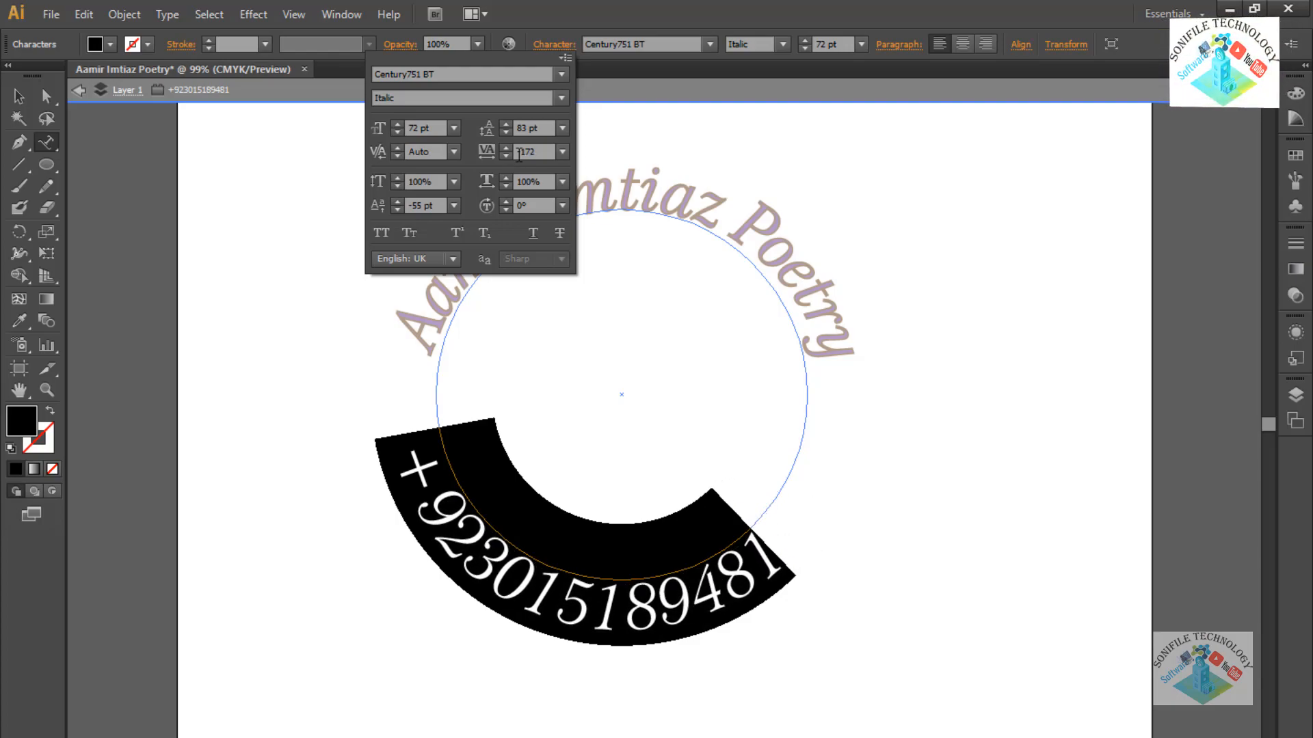
{"action": "left_click", "coordinate": [396, 201]}
{"action": "left_click", "coordinate": [397, 202]}
{"action": "left_click", "coordinate": [397, 202]}
{"action": "left_click", "coordinate": [396, 202]}
{"action": "left_click", "coordinate": [397, 202]}
{"action": "left_click", "coordinate": [397, 202]}
{"action": "left_click", "coordinate": [400, 210]}
{"action": "left_click", "coordinate": [400, 210]}
{"action": "left_click", "coordinate": [400, 209]}
{"action": "left_click", "coordinate": [400, 209]}
{"action": "left_click", "coordinate": [400, 210]}
{"action": "left_click", "coordinate": [400, 209]}
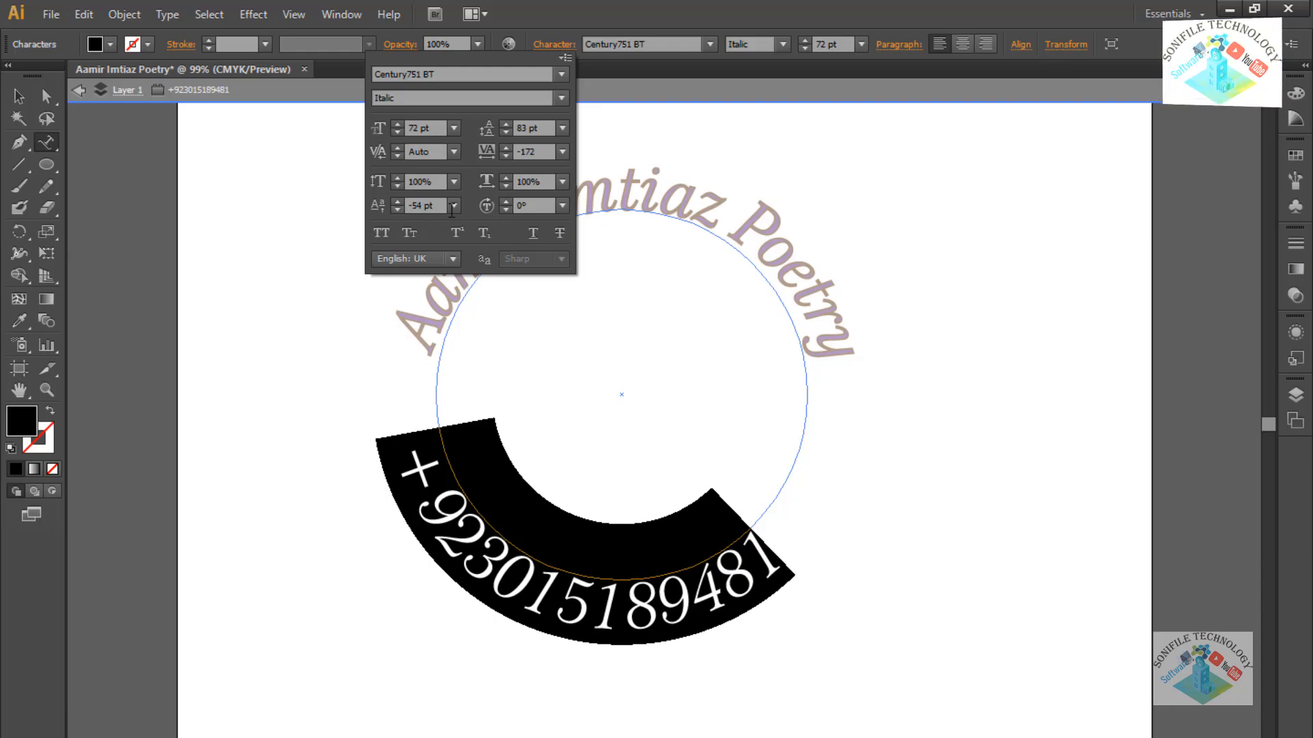
Raise the phone number's Left Indent to about -534 pt so the digits sit evenly along the bottom.
{"action": "left_click", "coordinate": [890, 47]}
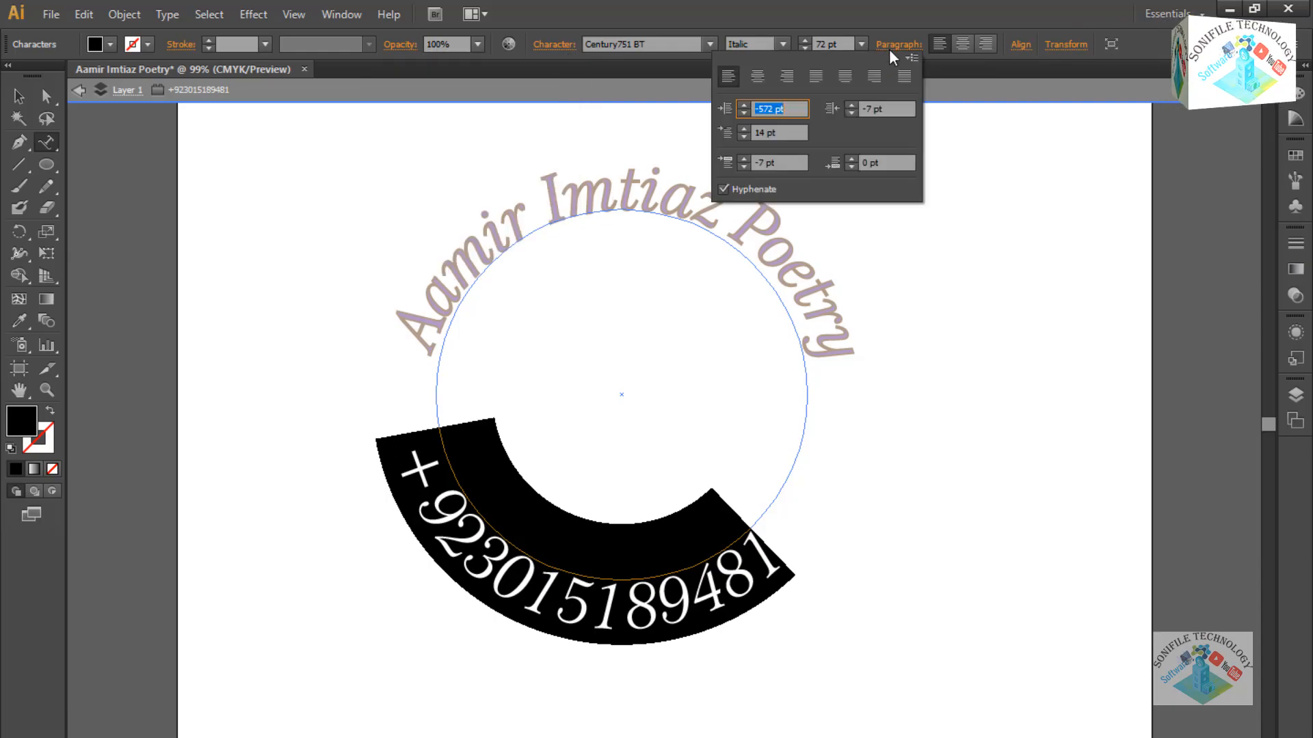
{"action": "left_click", "coordinate": [744, 104]}
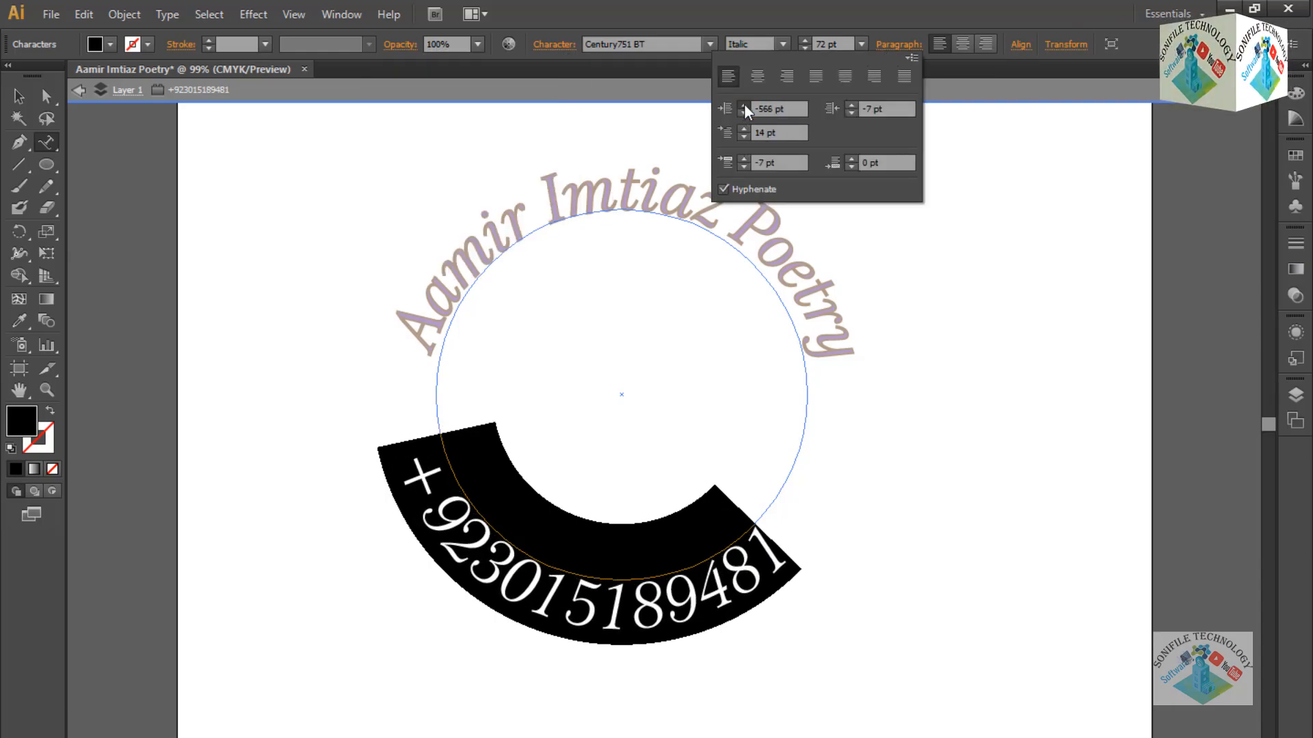
{"action": "left_click", "coordinate": [745, 105]}
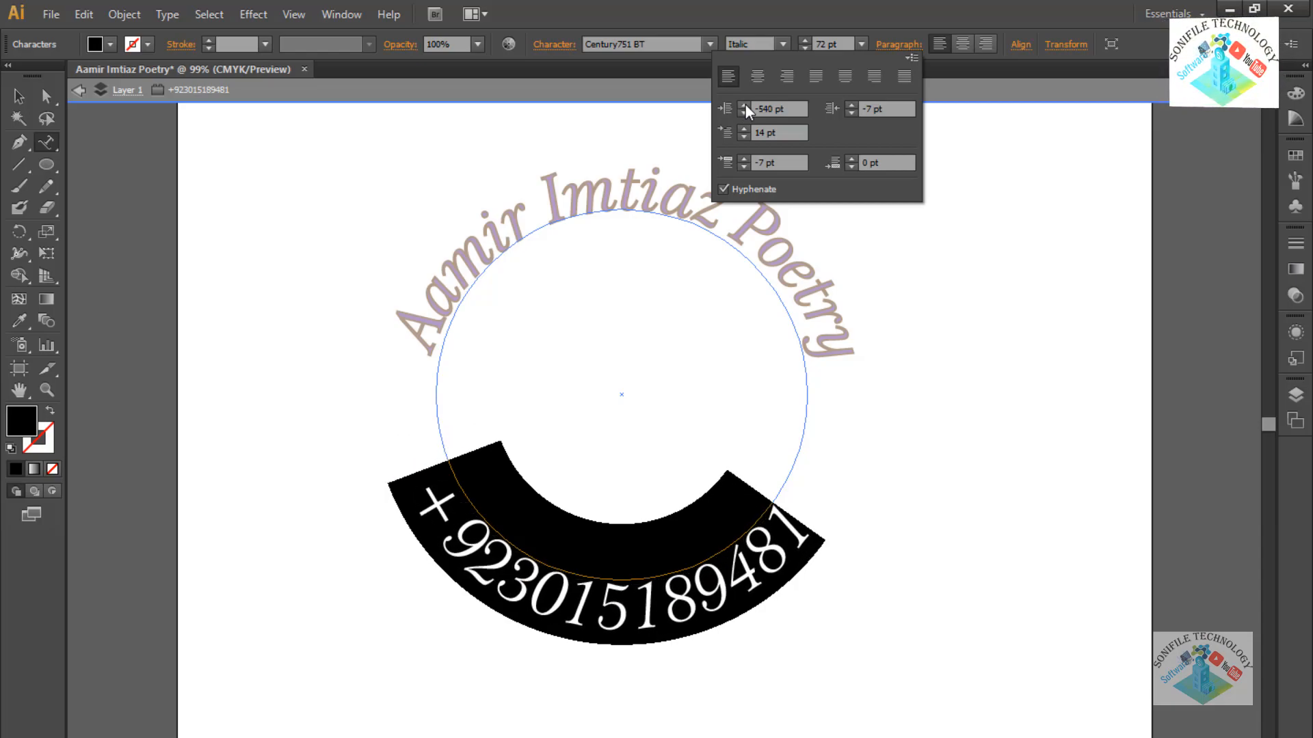
{"action": "left_click", "coordinate": [744, 105]}
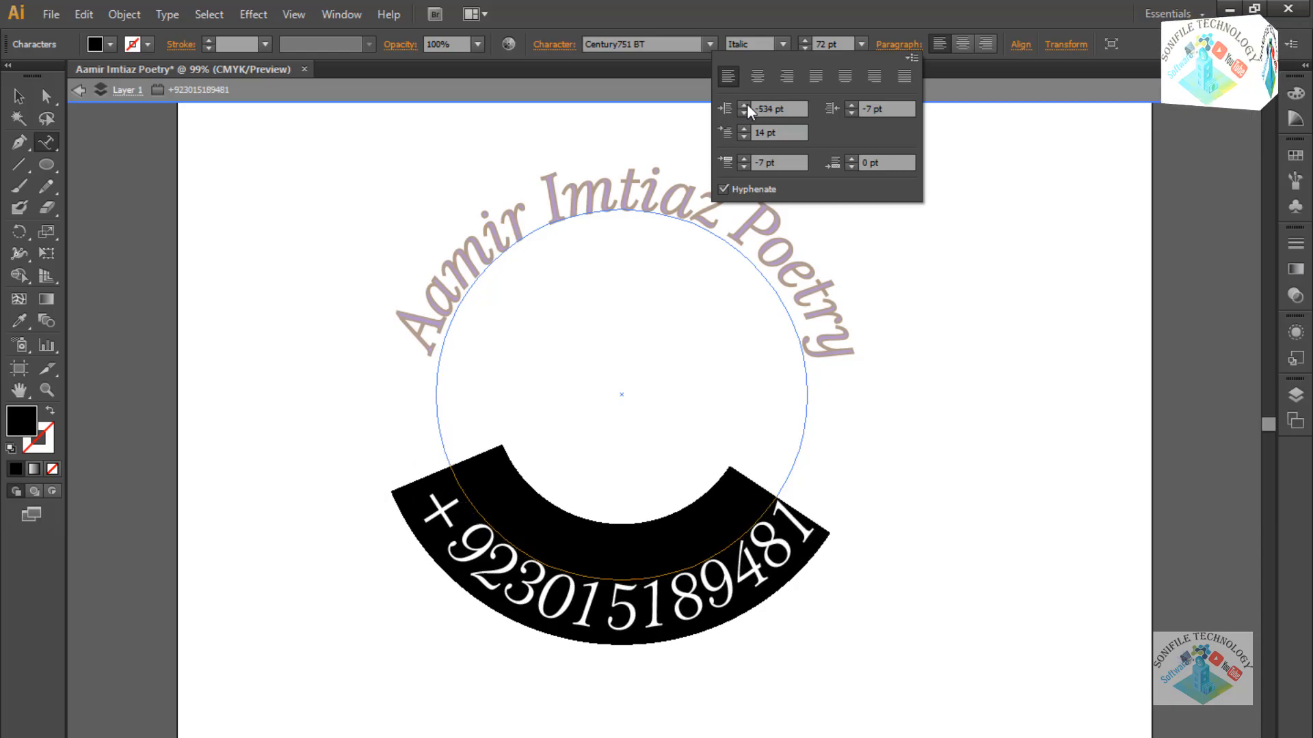
{"action": "left_click", "coordinate": [994, 314]}
{"action": "left_click", "coordinate": [1010, 421]}
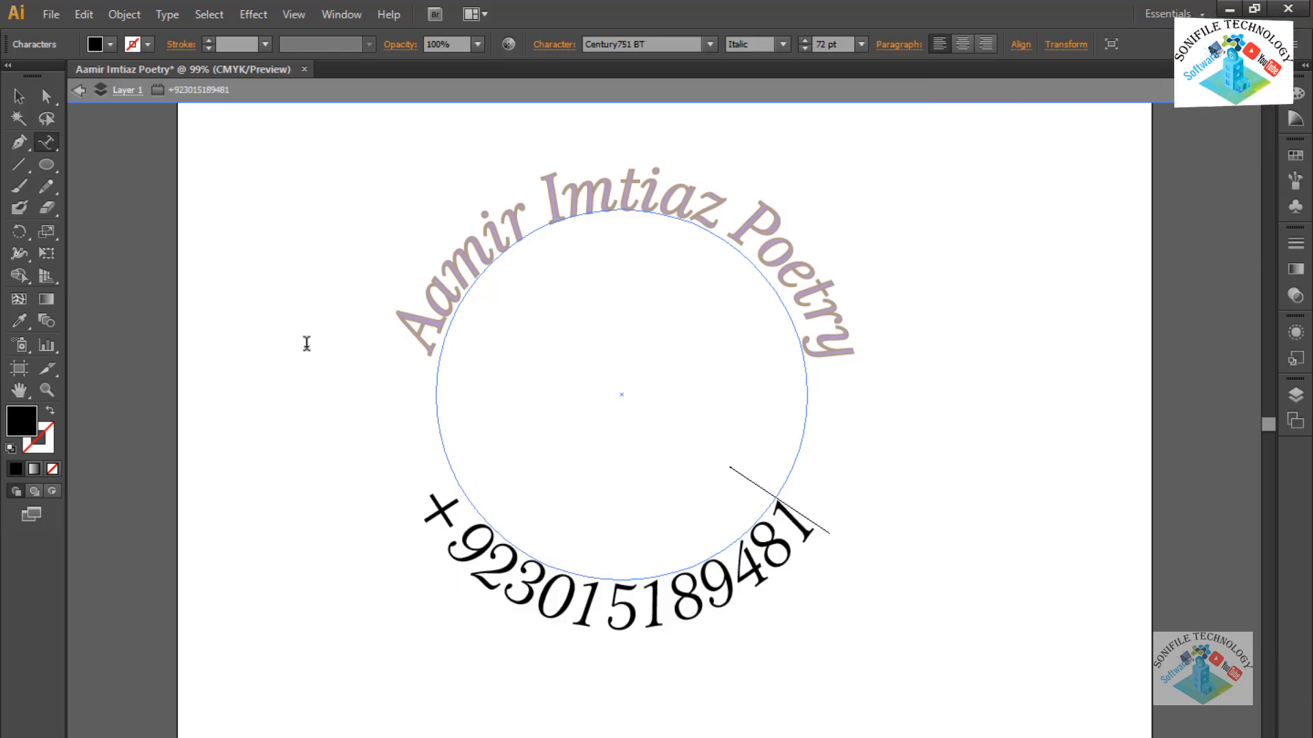
{"action": "key", "text": "ctrl+a"}
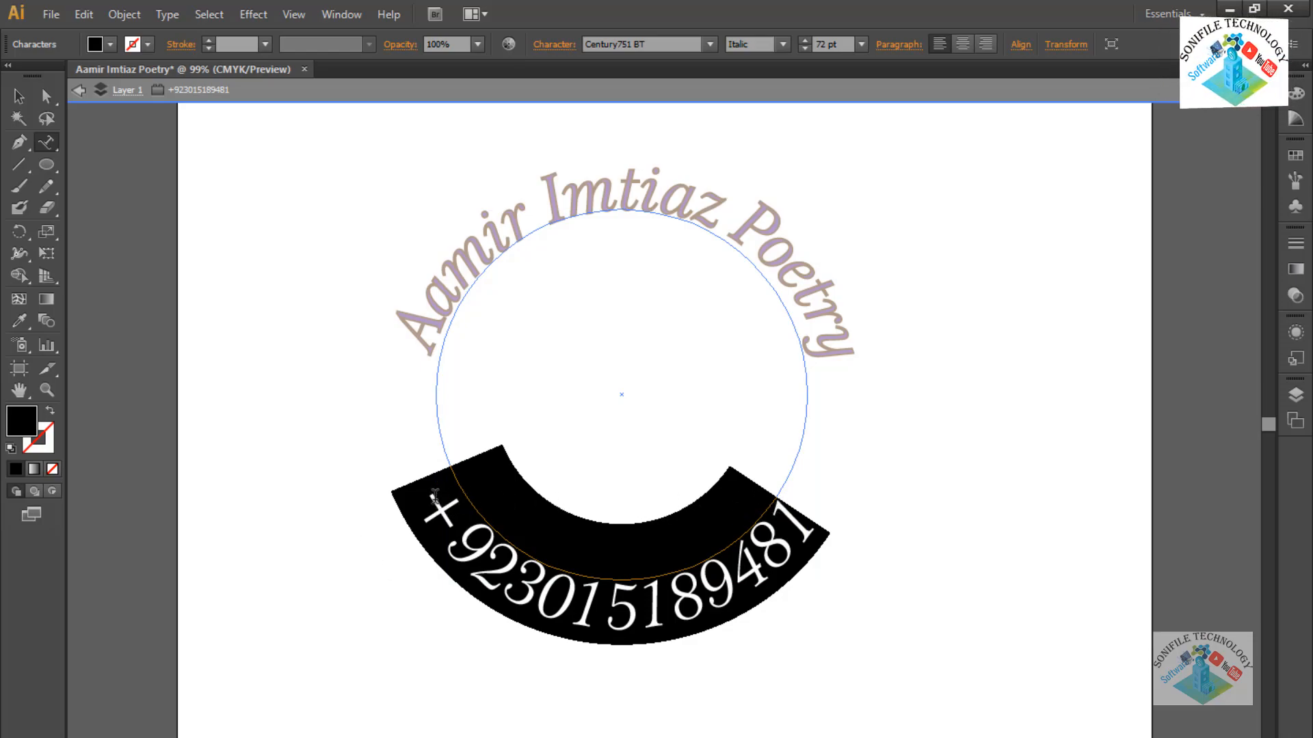
{"action": "left_click", "coordinate": [898, 44]}
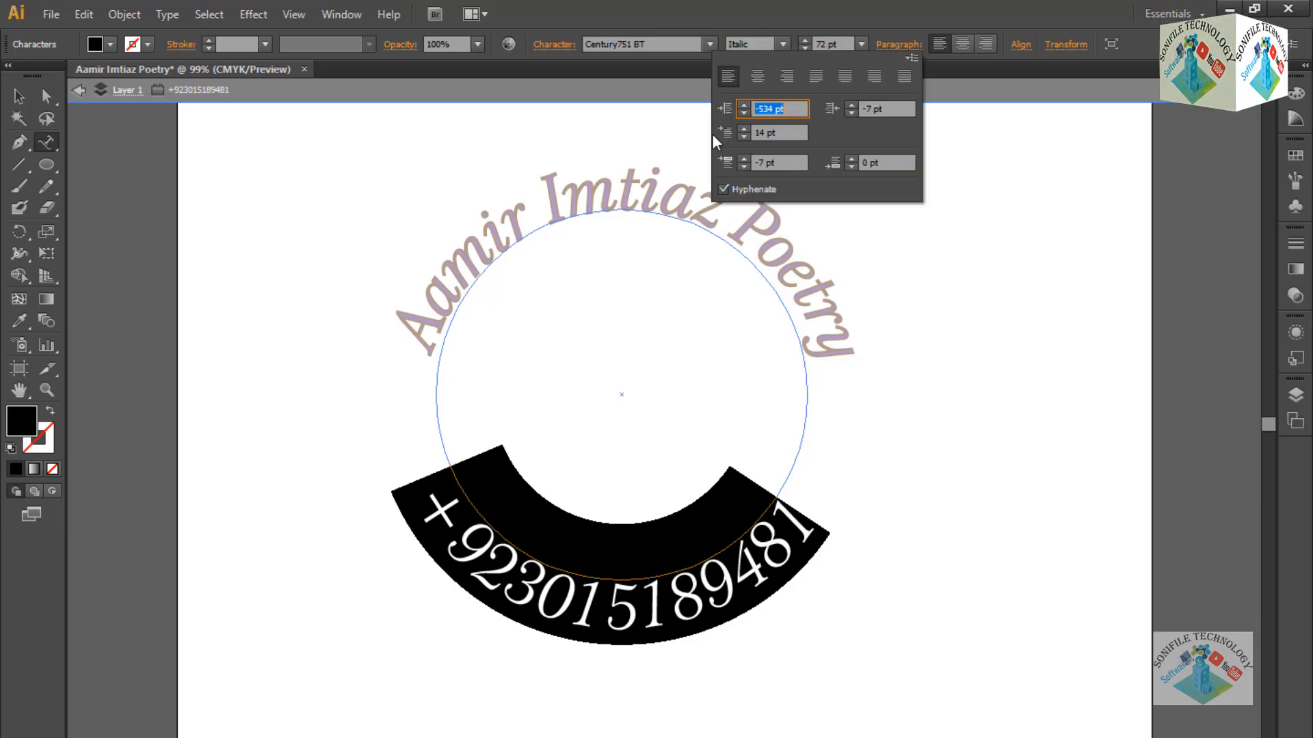
{"action": "left_click", "coordinate": [743, 106]}
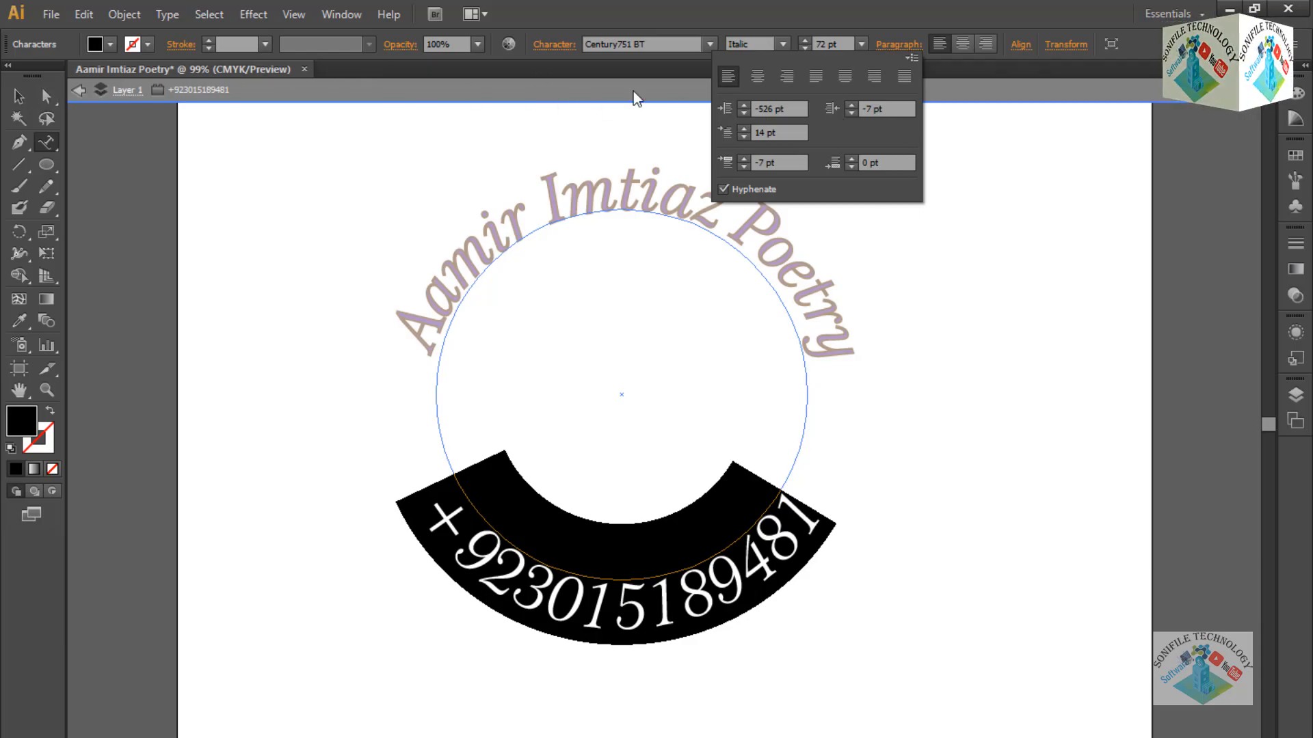
Try a red outline on the phone number text.
{"action": "left_click", "coordinate": [148, 44]}
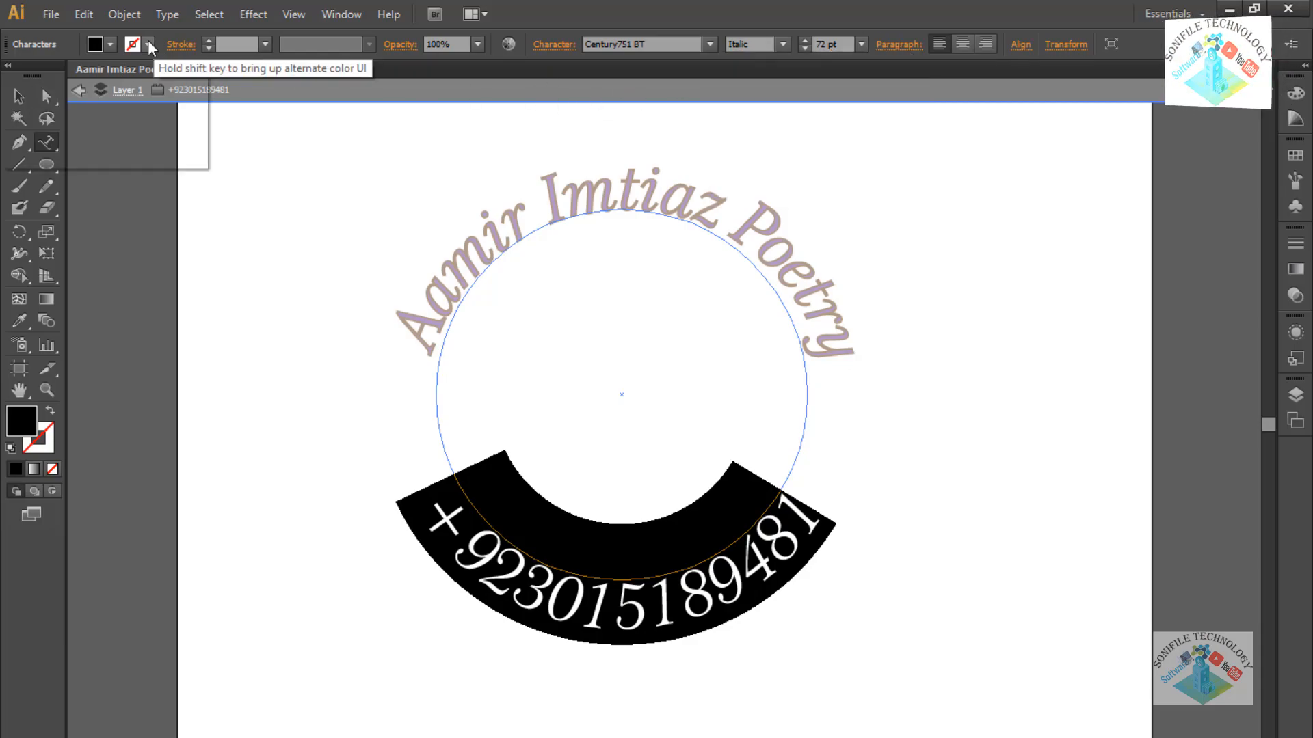
{"action": "left_click", "coordinate": [140, 75]}
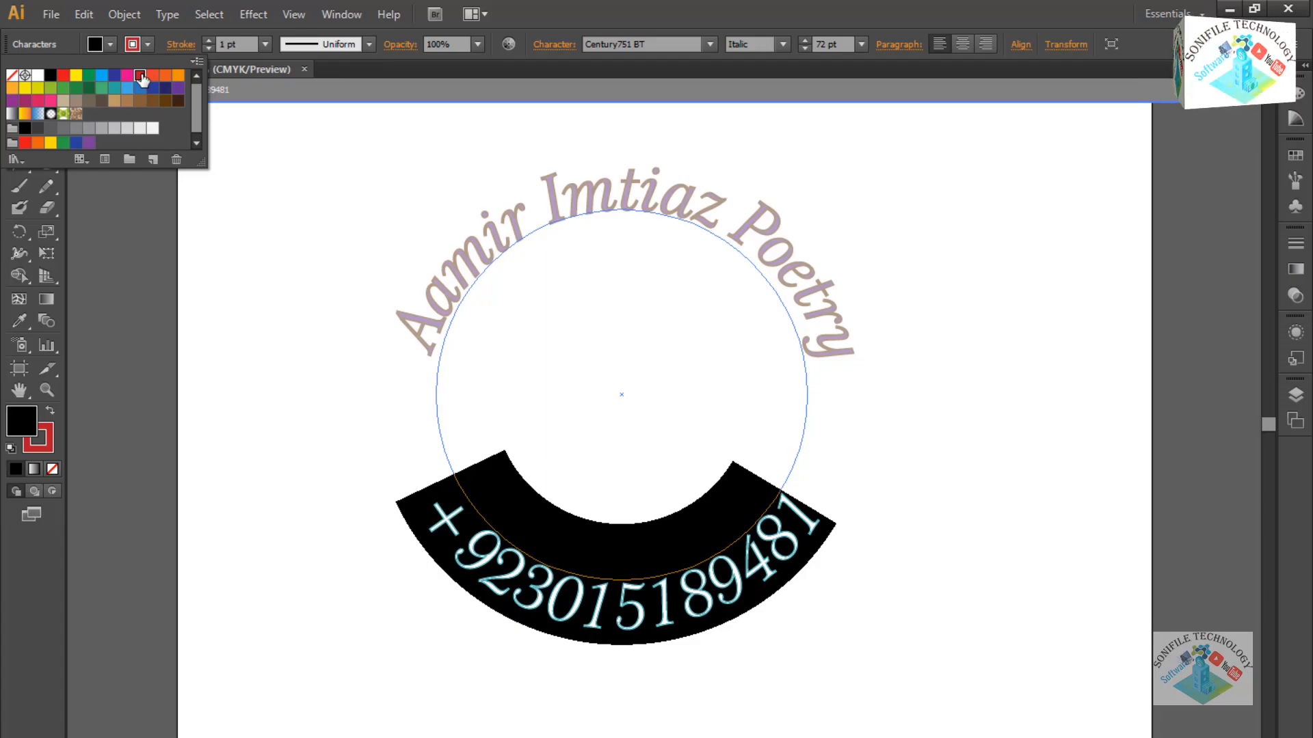
{"action": "left_click", "coordinate": [279, 307]}
{"action": "left_click", "coordinate": [309, 351]}
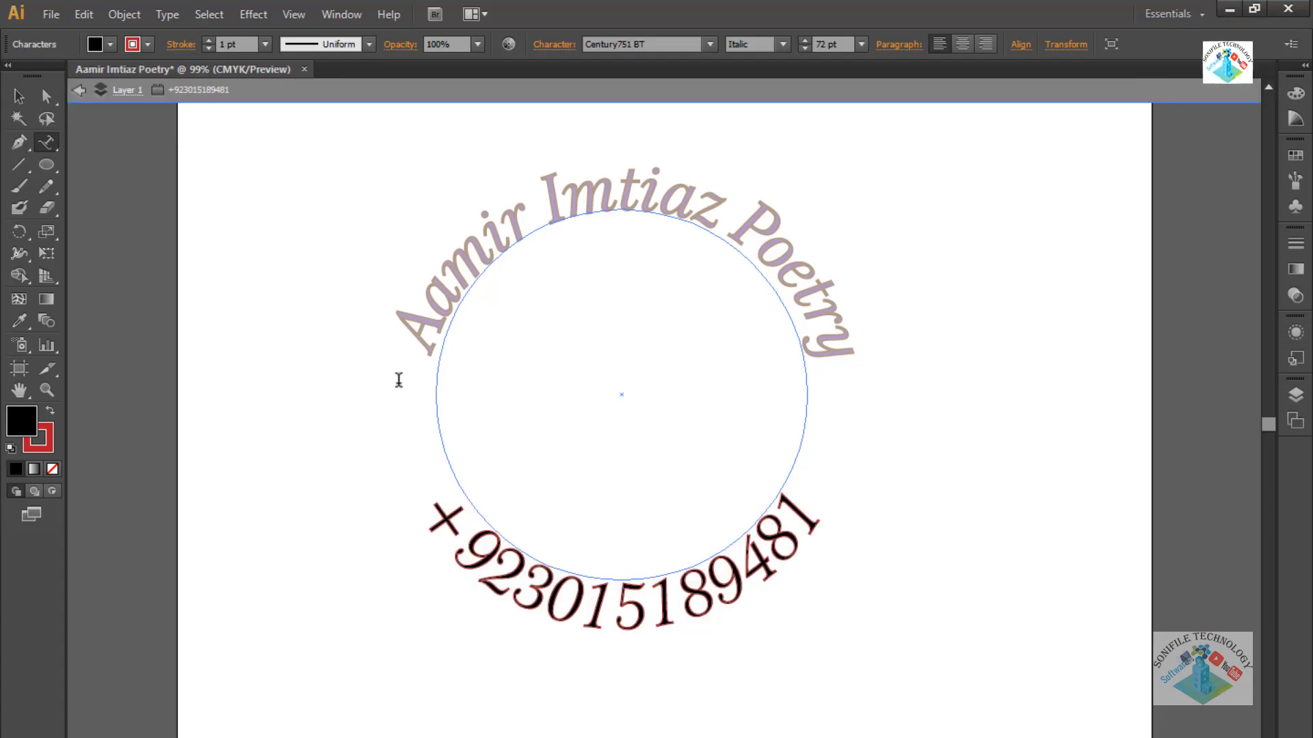
Try magenta, then dark brown, as the phone number's fill colour.
{"action": "key", "text": "ctrl+a"}
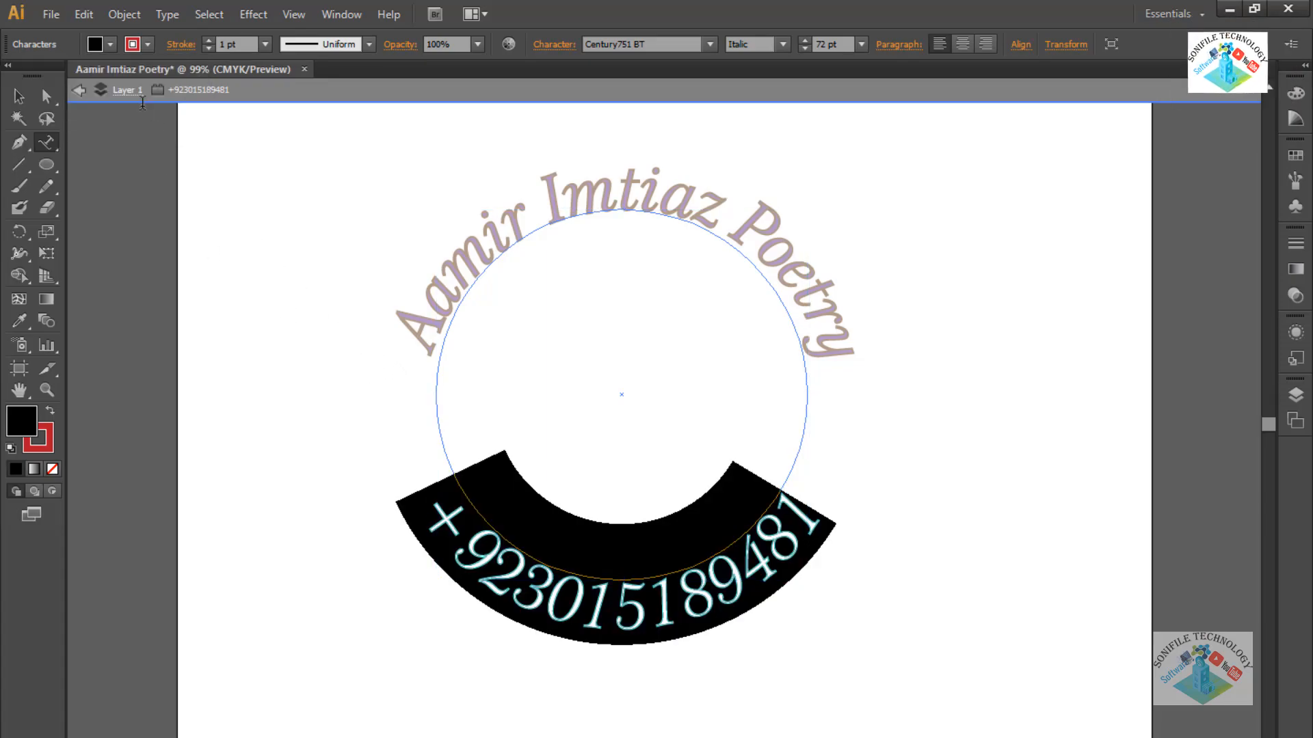
{"action": "left_click", "coordinate": [110, 44]}
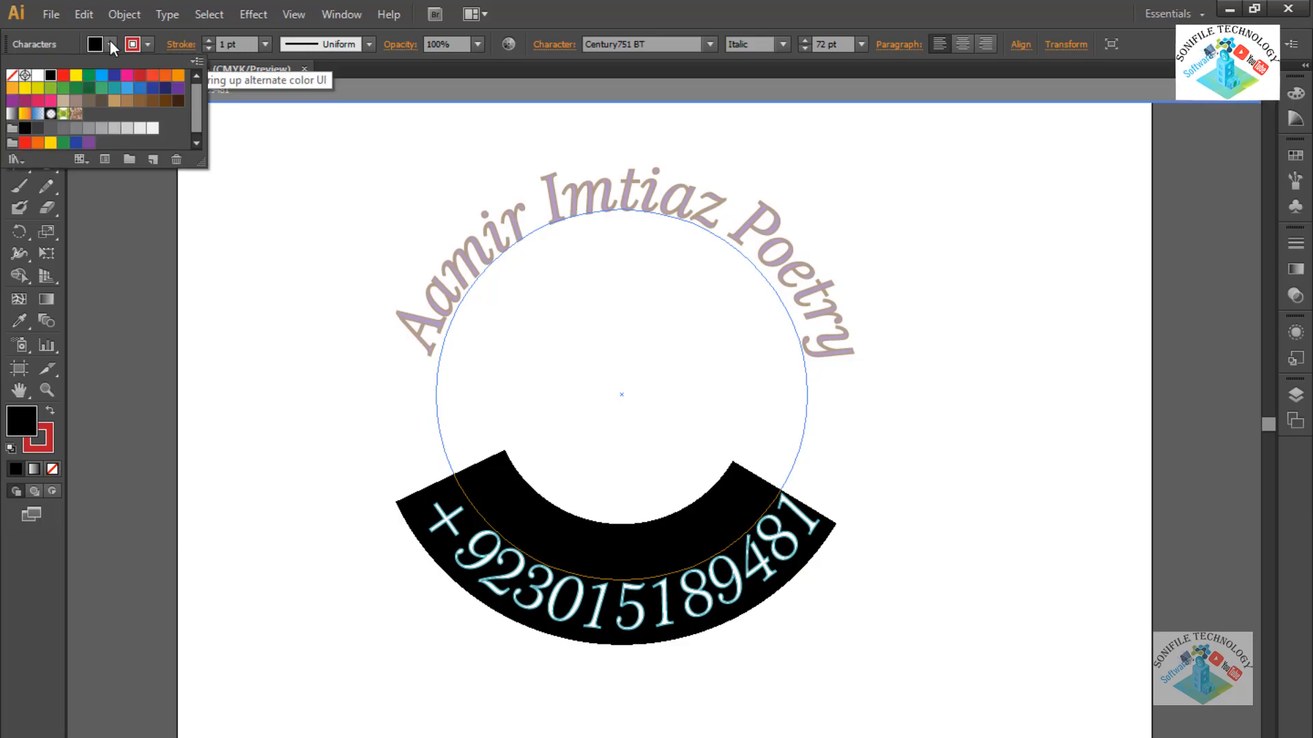
{"action": "left_click", "coordinate": [129, 80]}
{"action": "key", "text": "Escape"}
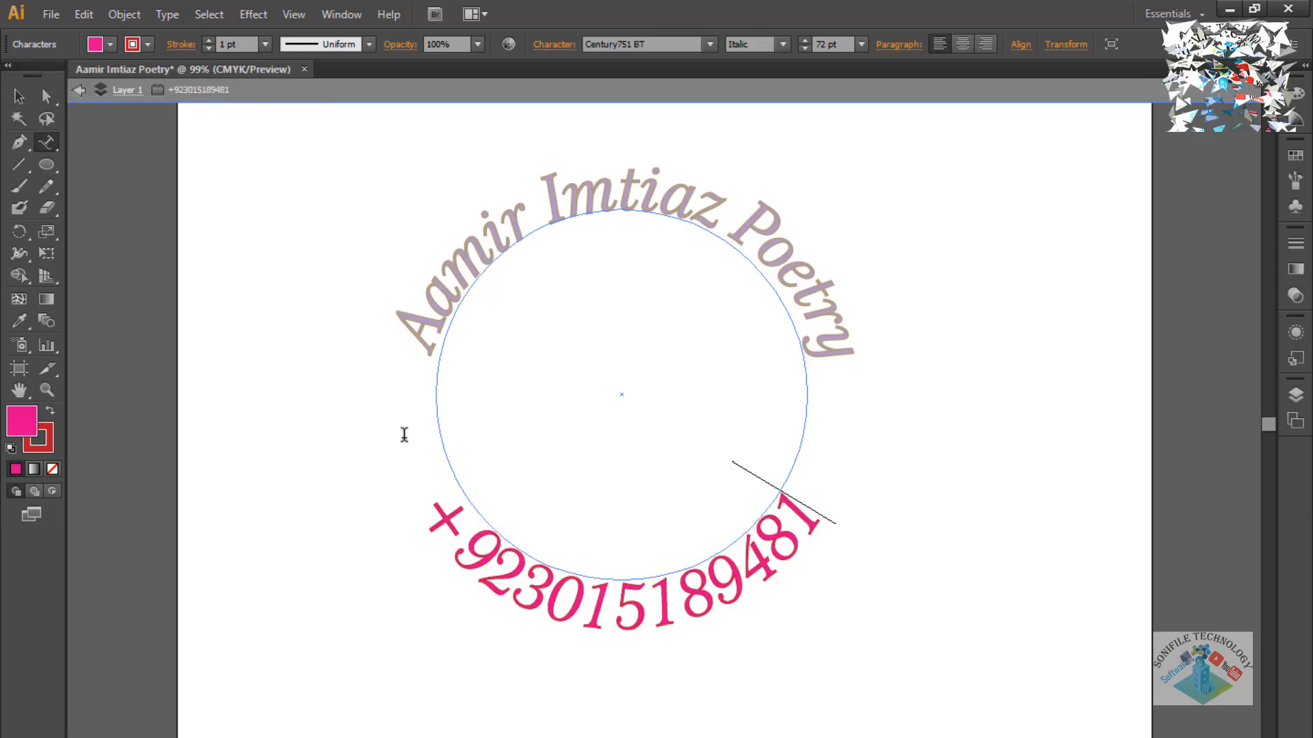
{"action": "left_click", "coordinate": [110, 44]}
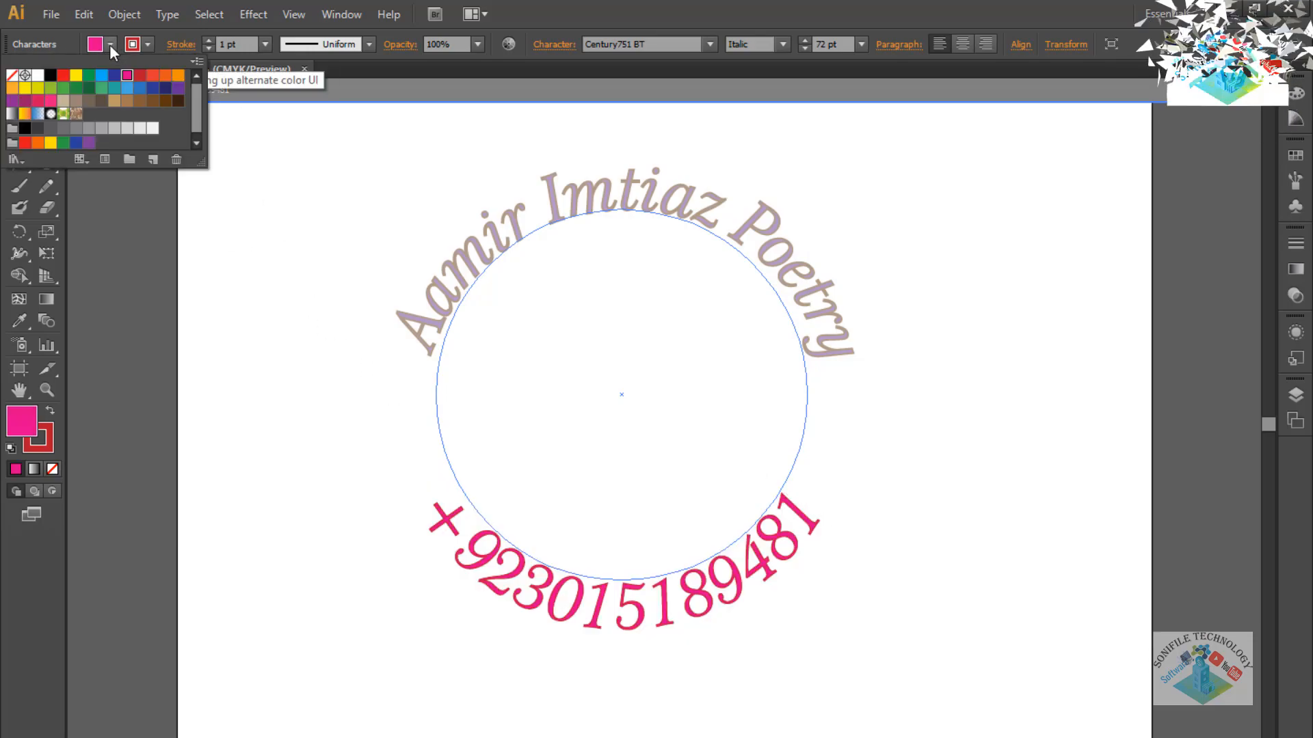
{"action": "left_click", "coordinate": [176, 102]}
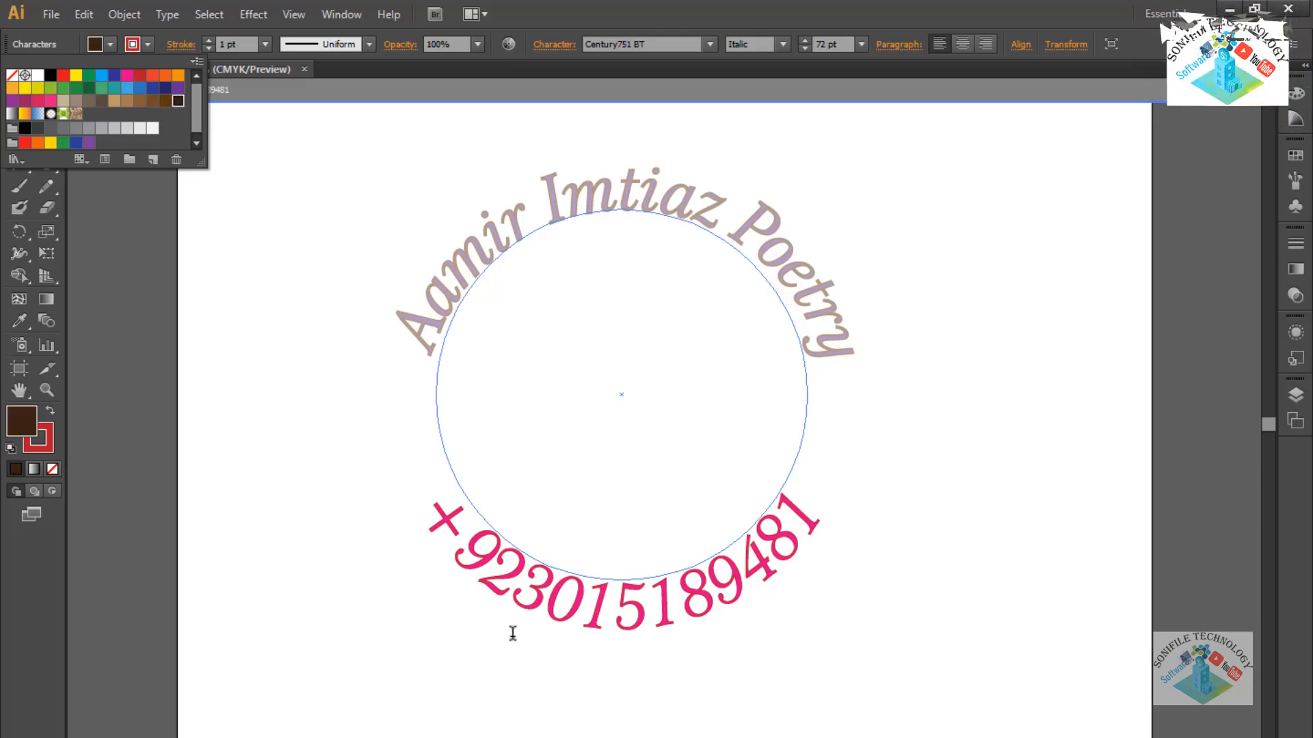
Fill the phone number with orange C=0 M=50 Y=100 K=0 and clear the selection.
{"action": "key", "text": "ctrl+a"}
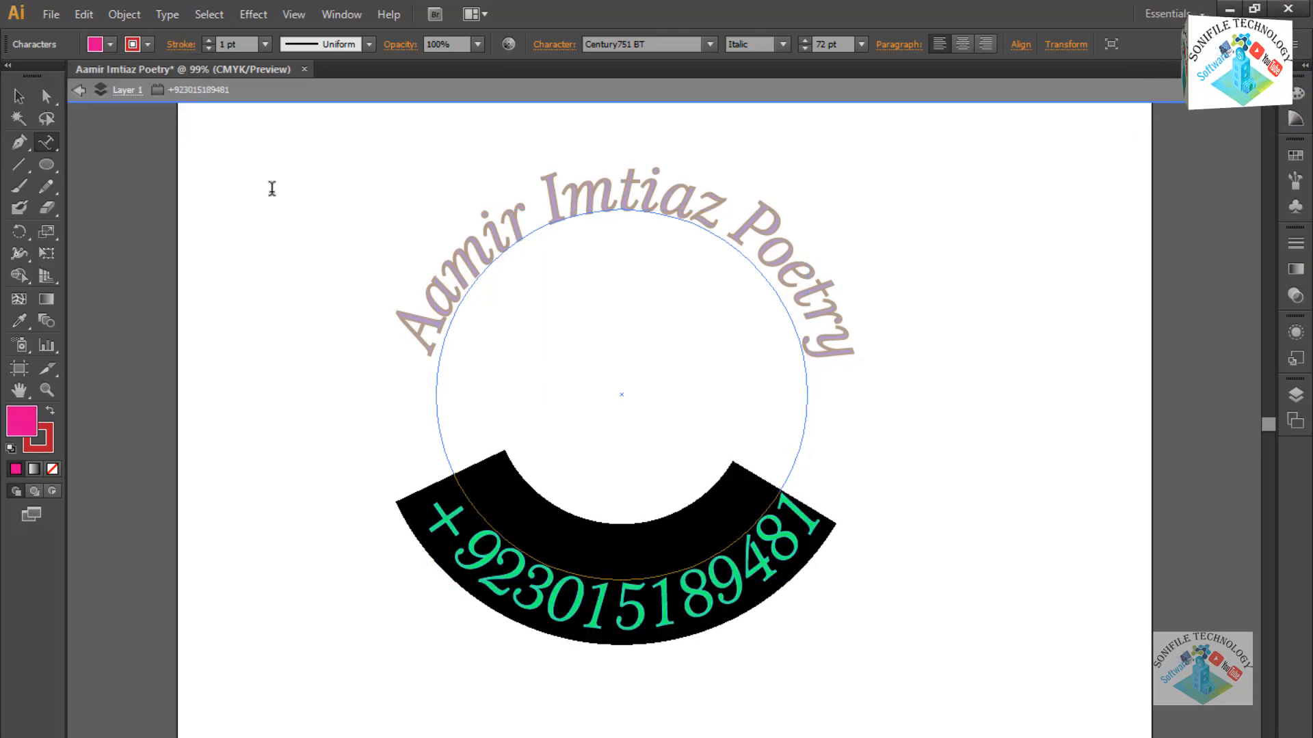
{"action": "left_click", "coordinate": [110, 44]}
{"action": "left_click", "coordinate": [178, 76]}
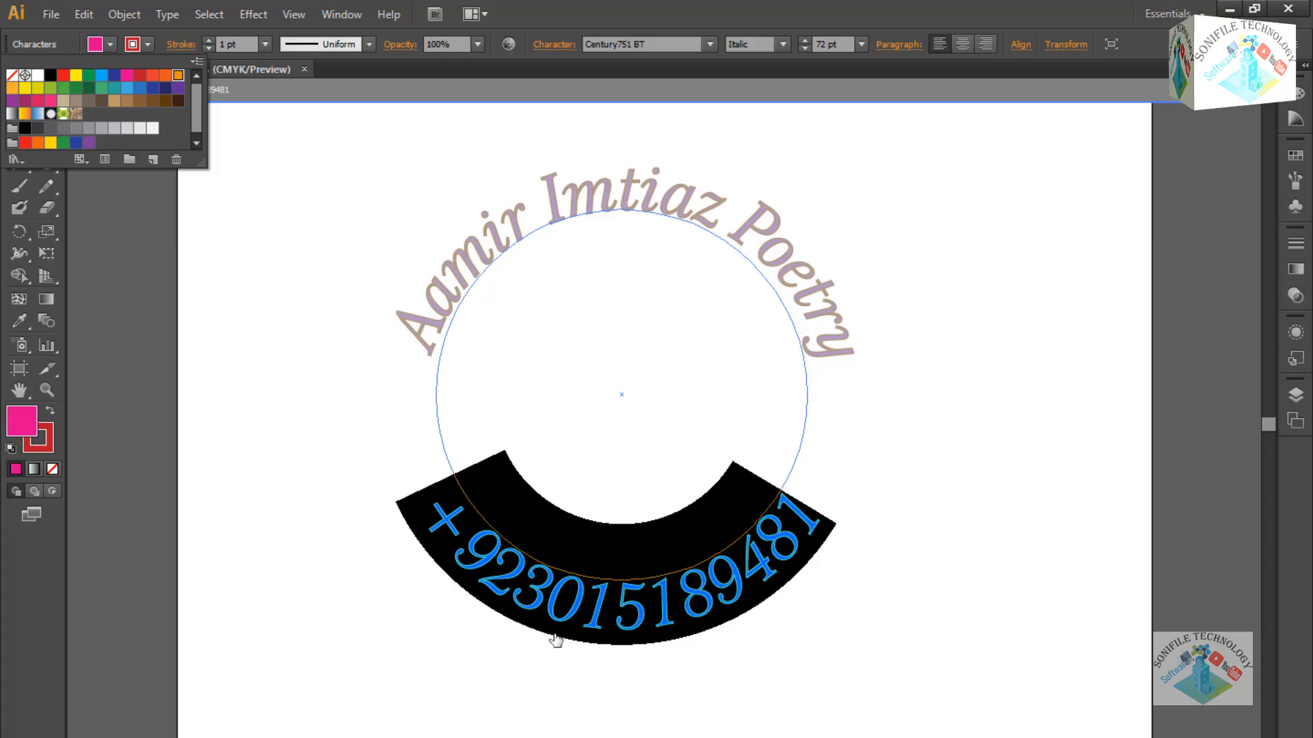
{"action": "double_click", "coordinate": [179, 75]}
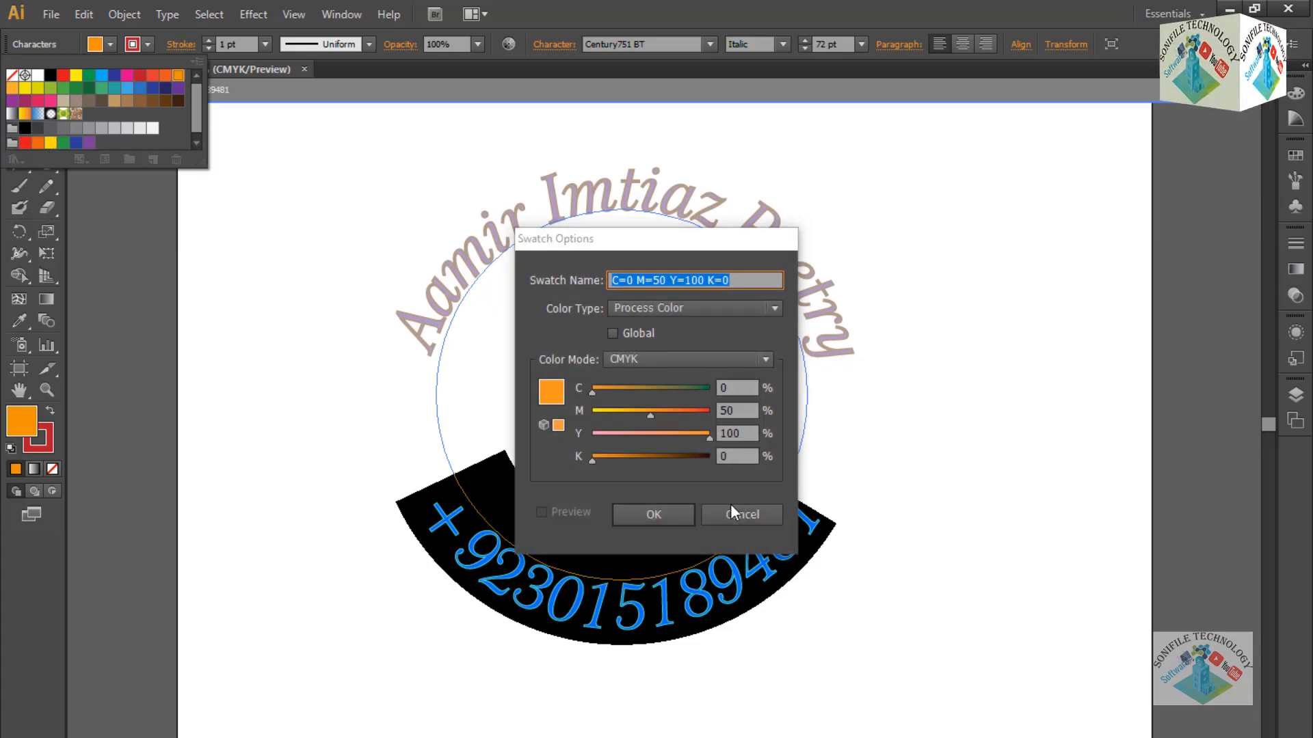
{"action": "left_click", "coordinate": [668, 512]}
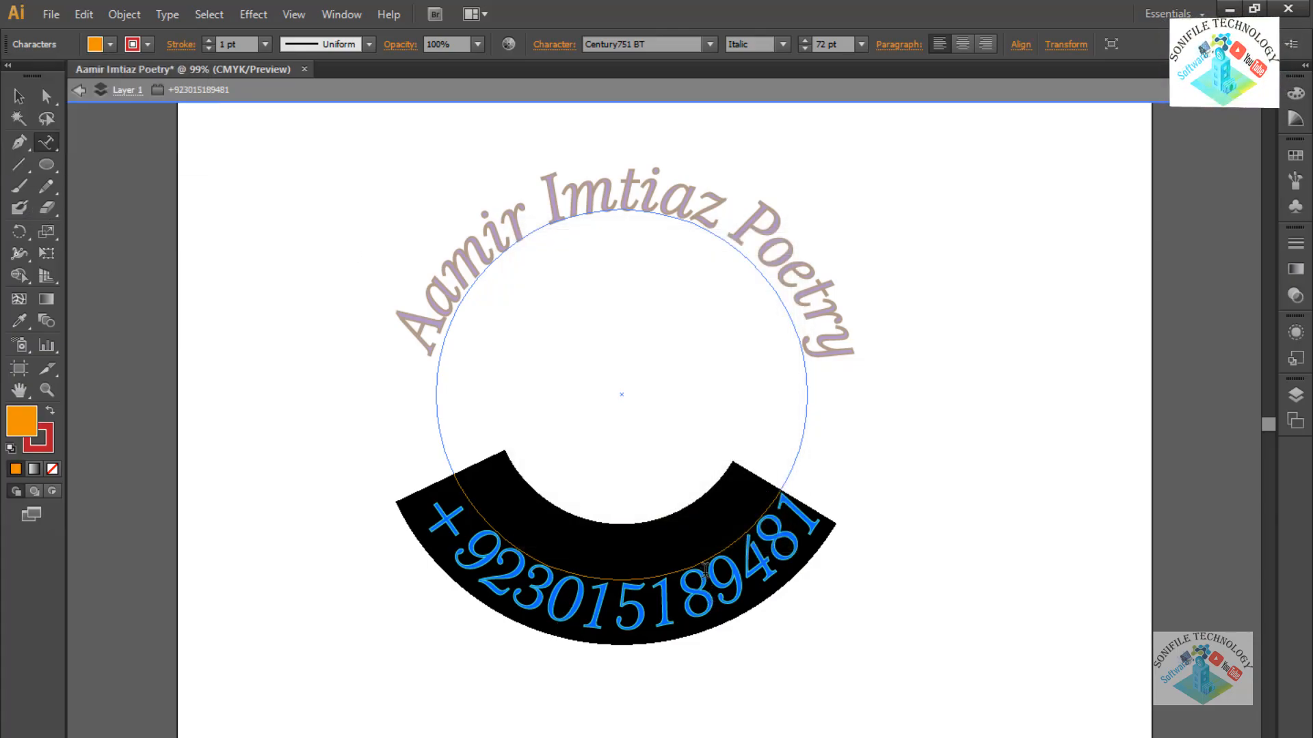
{"action": "left_click", "coordinate": [705, 570]}
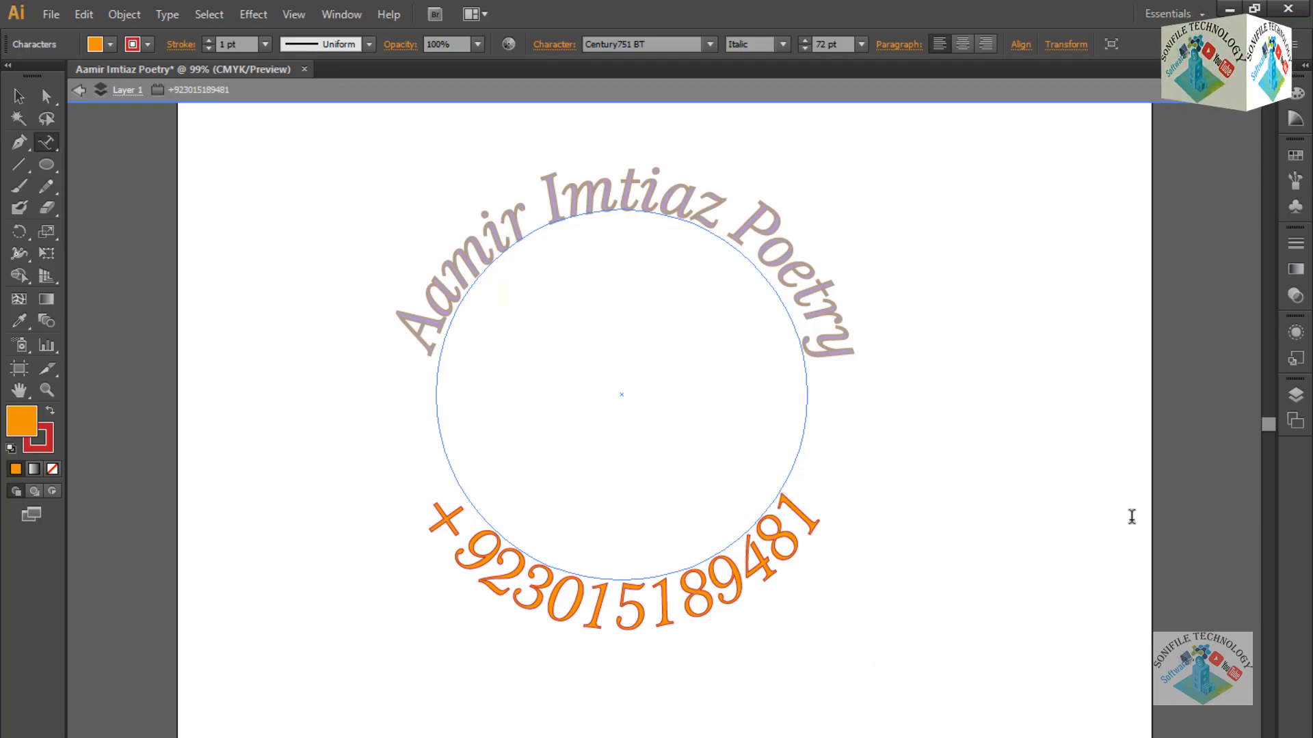
{"action": "left_click", "coordinate": [19, 96]}
{"action": "left_click", "coordinate": [220, 287]}
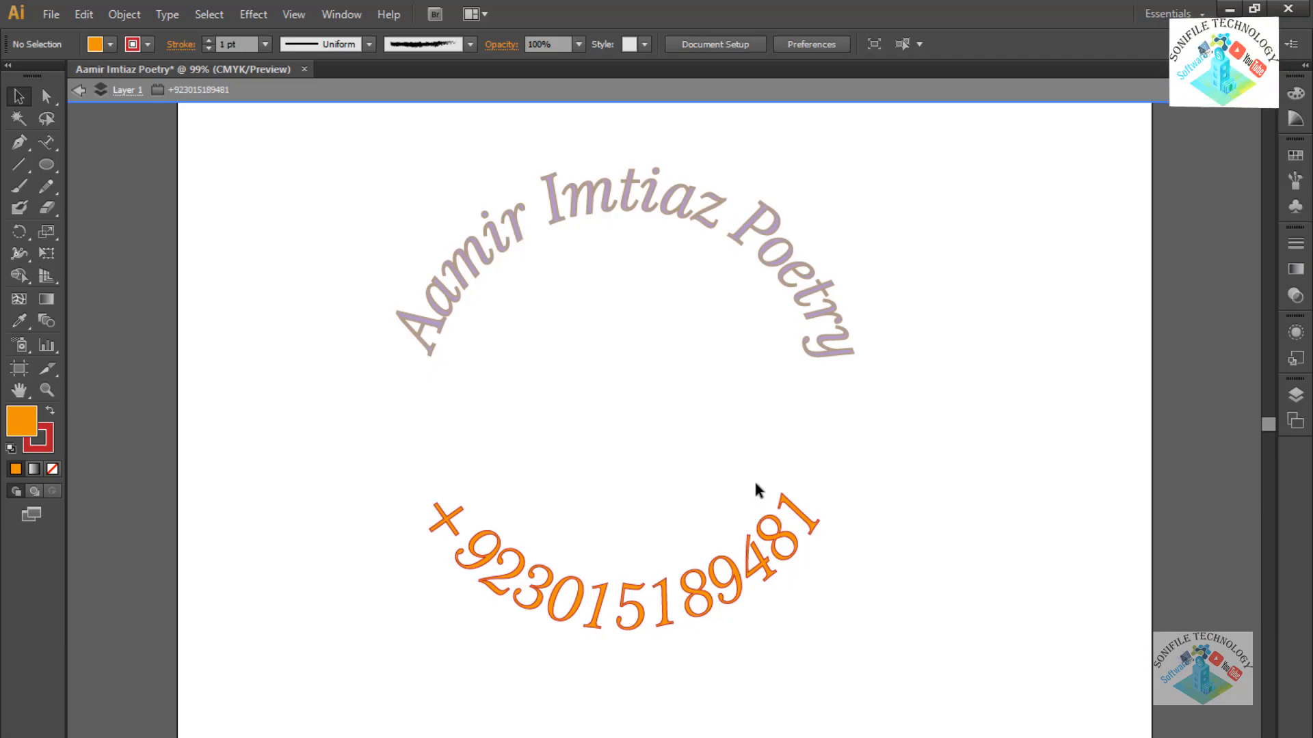
{"action": "key", "text": "ctrl+i"}
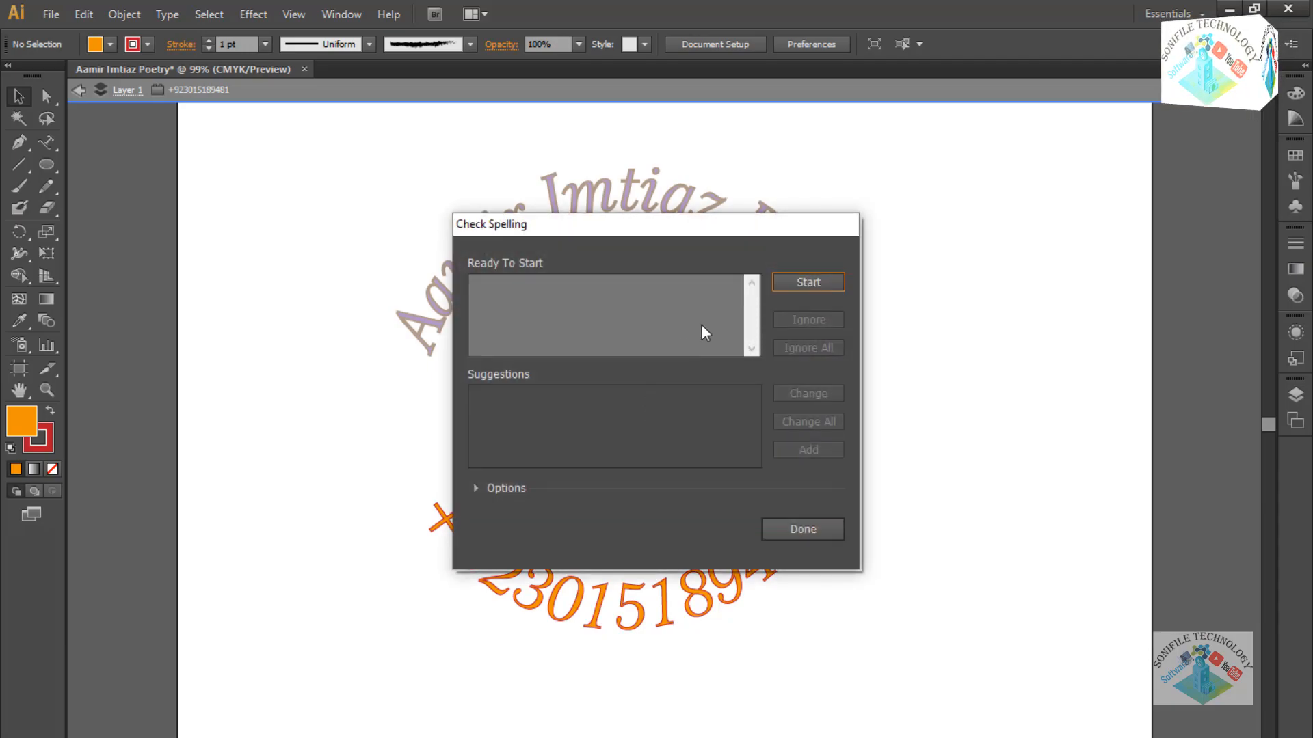
{"action": "left_click", "coordinate": [804, 531]}
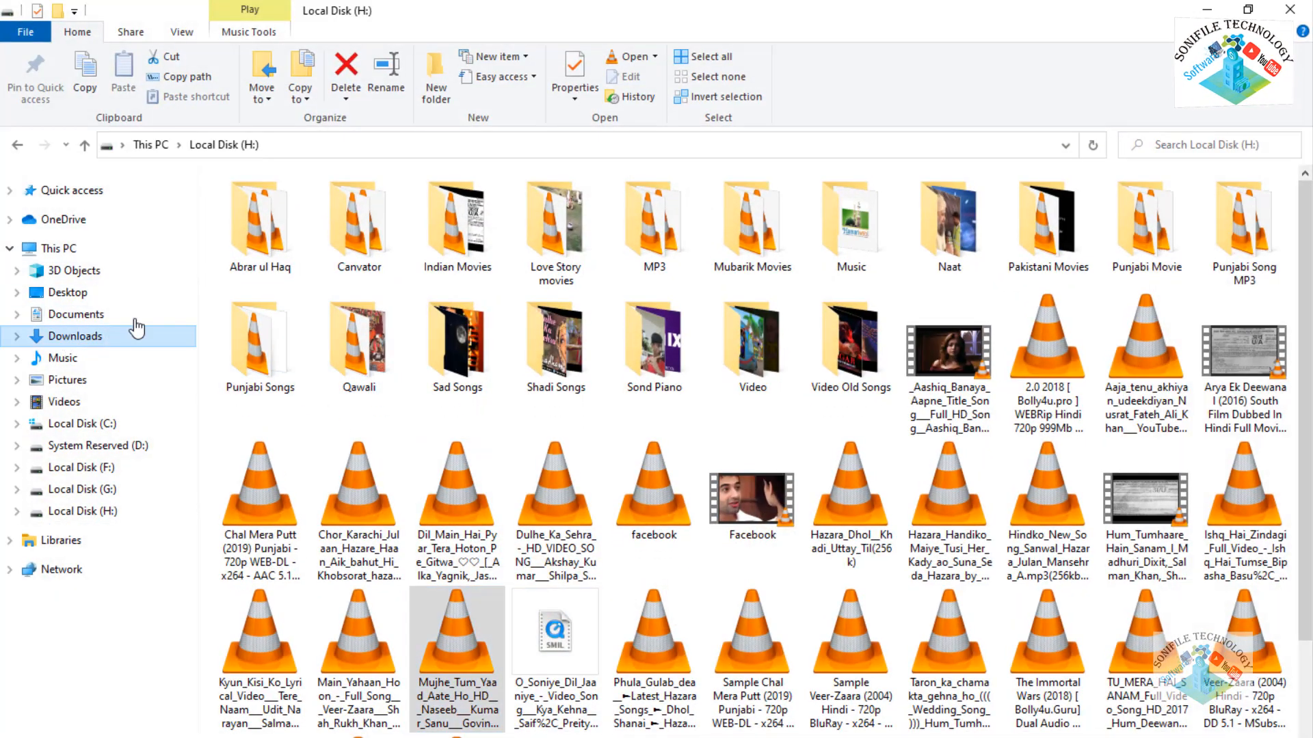
{"action": "left_click", "coordinate": [75, 336]}
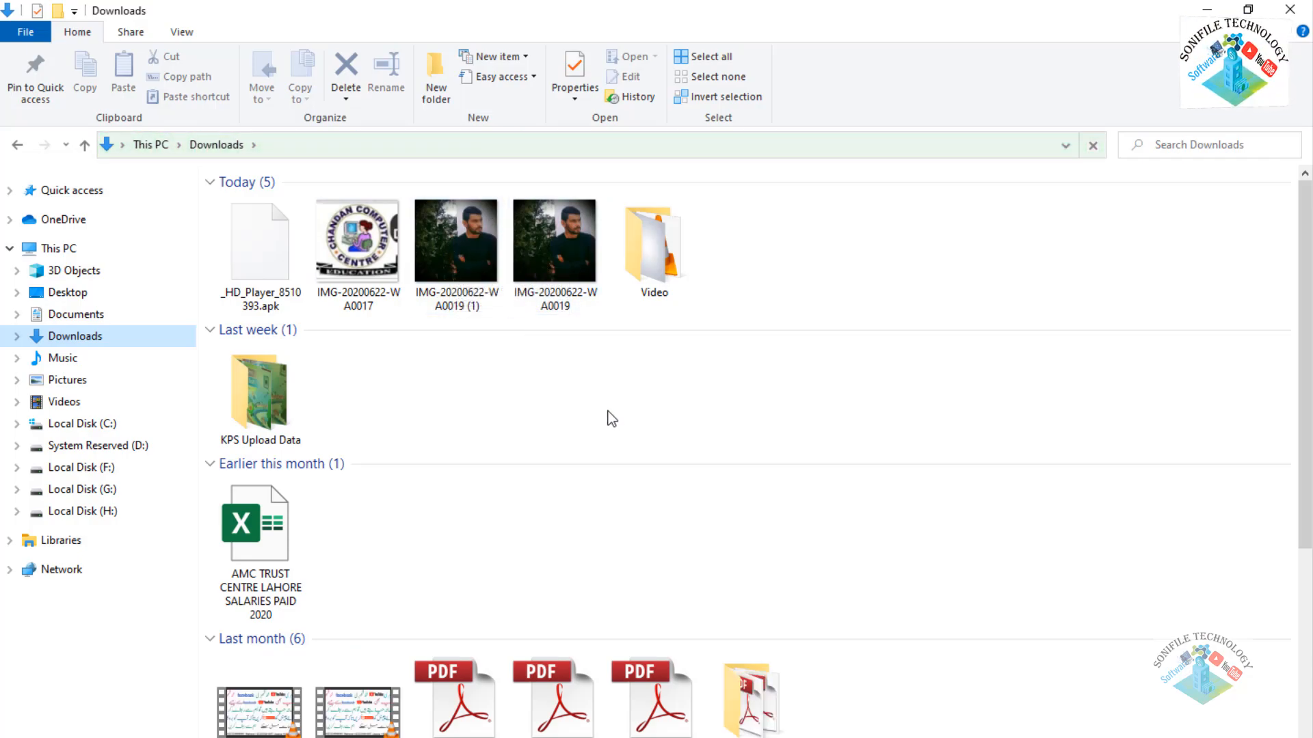
{"action": "left_click_drag", "start_coordinate": [503, 311], "coordinate": [668, 418]}
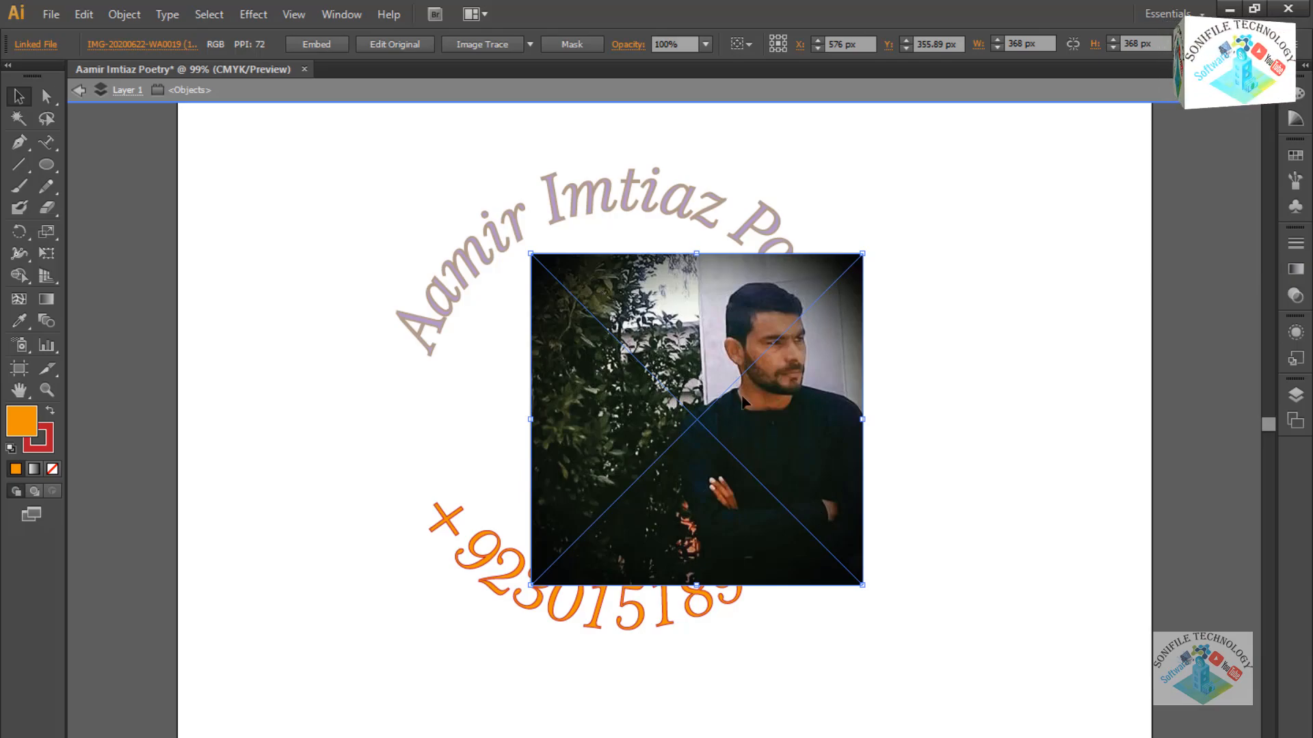
{"action": "key", "text": "Delete"}
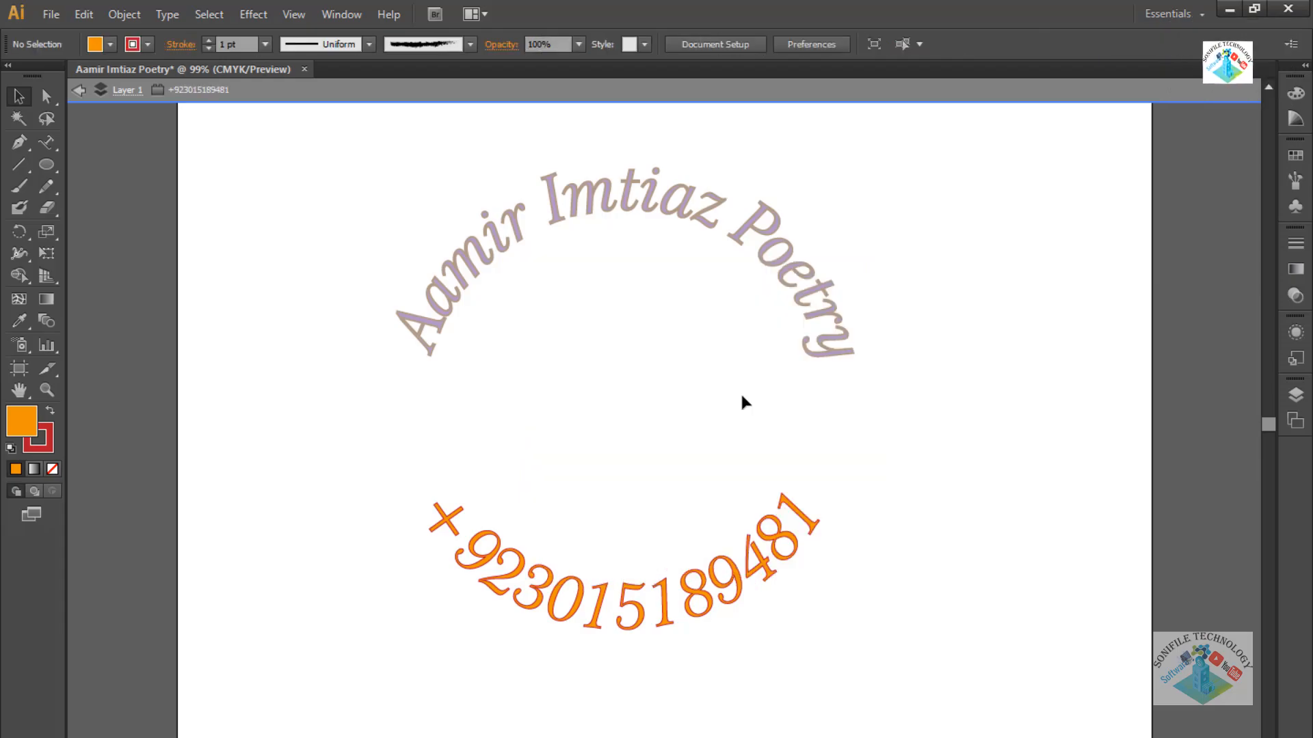
Search Google for 'round crop online' in a new Chrome tab.
{"action": "left_click", "coordinate": [1229, 10]}
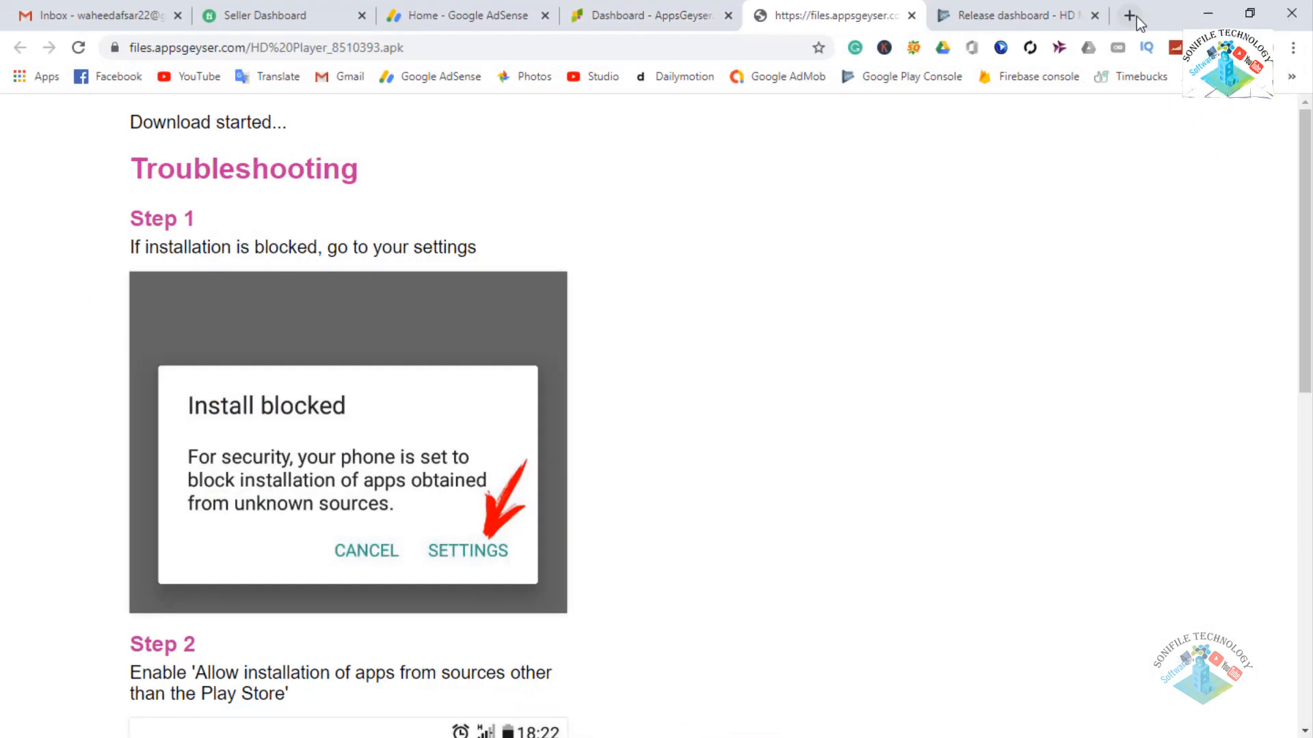
{"action": "left_click", "coordinate": [1134, 17]}
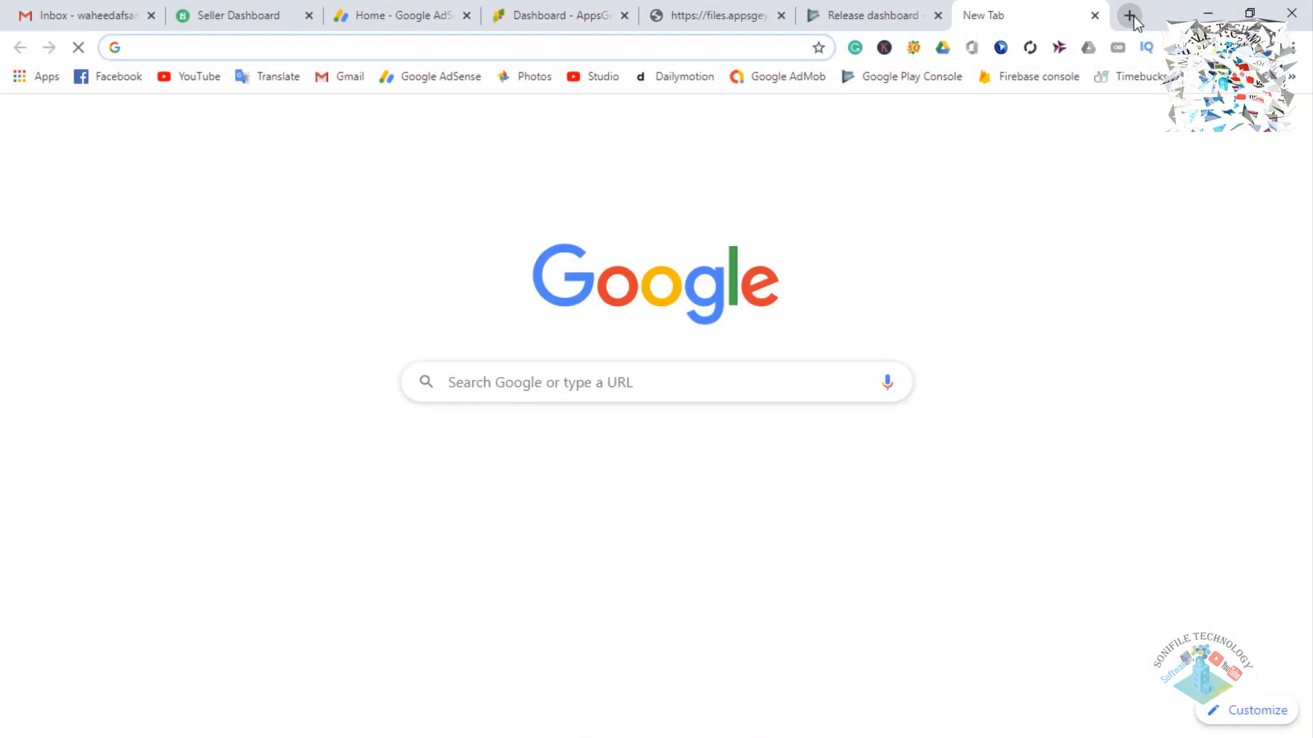
{"action": "type", "text": "c"}
{"action": "key", "text": "BackSpace"}
{"action": "type", "text": "round"}
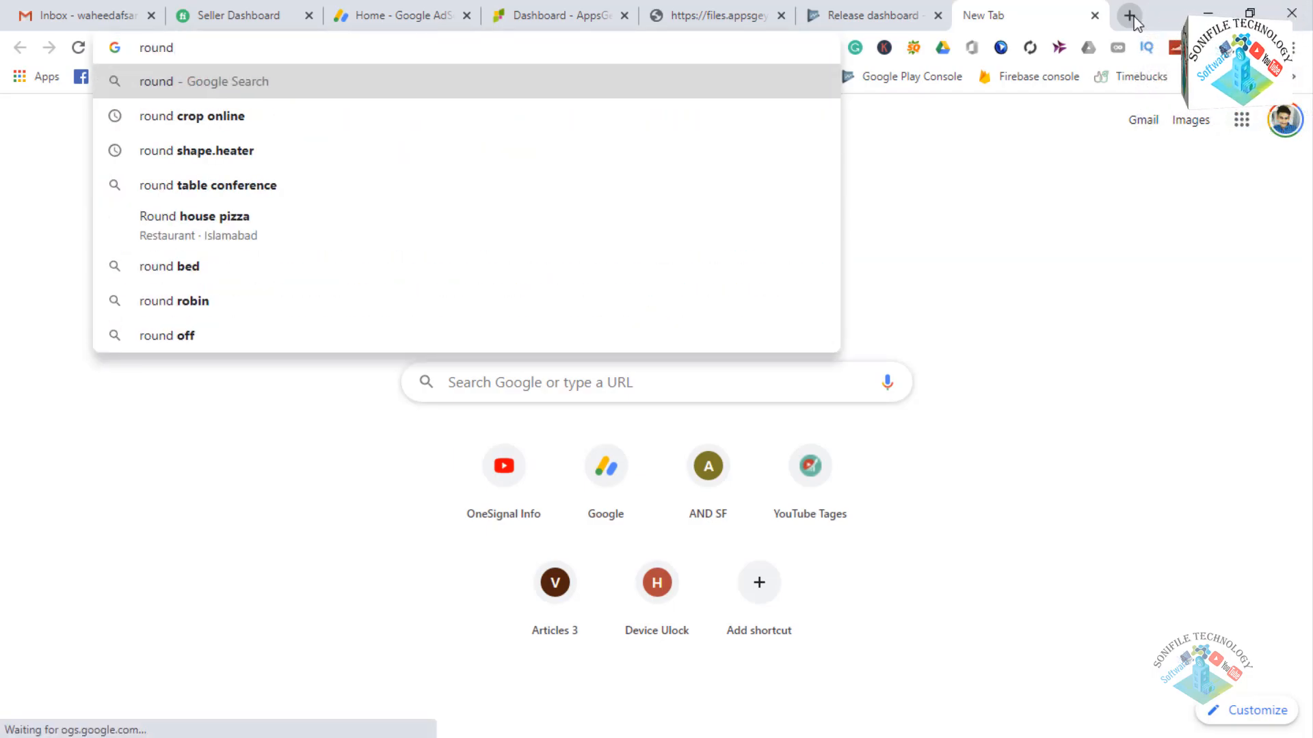
{"action": "key", "text": "Down"}
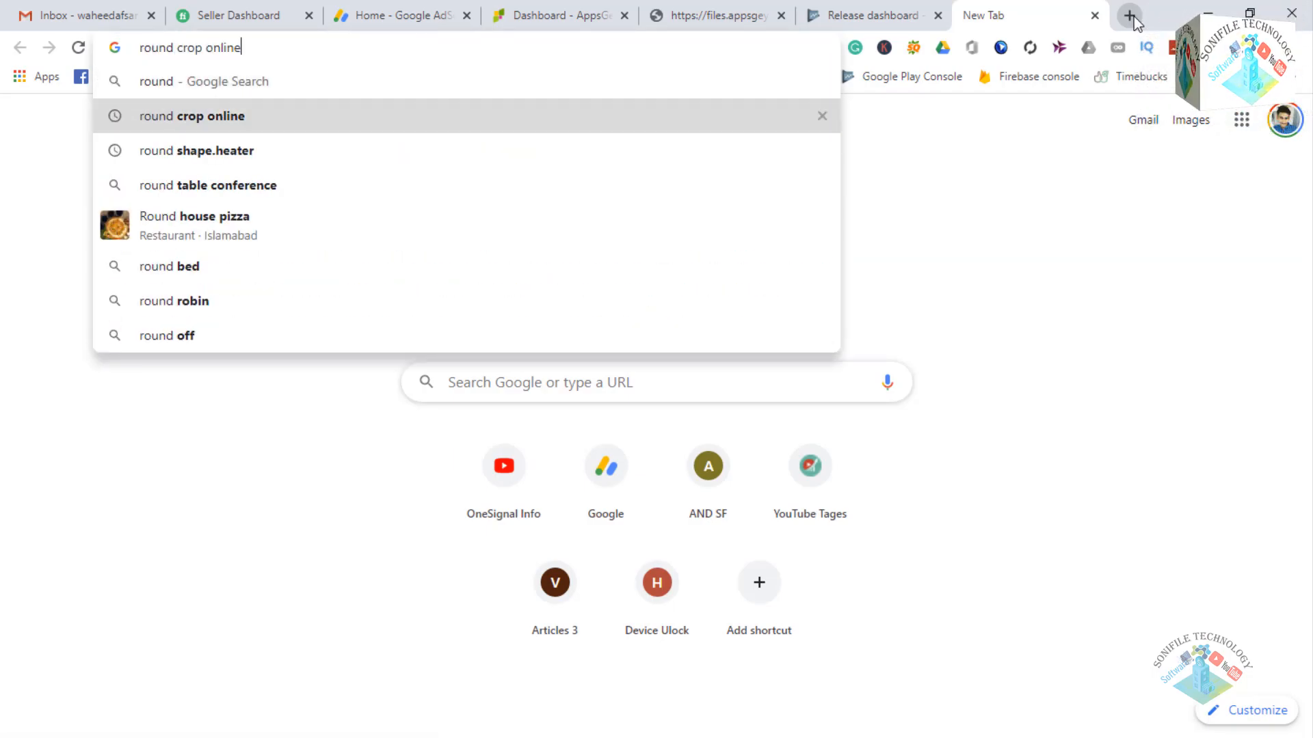
{"action": "key", "text": "Return"}
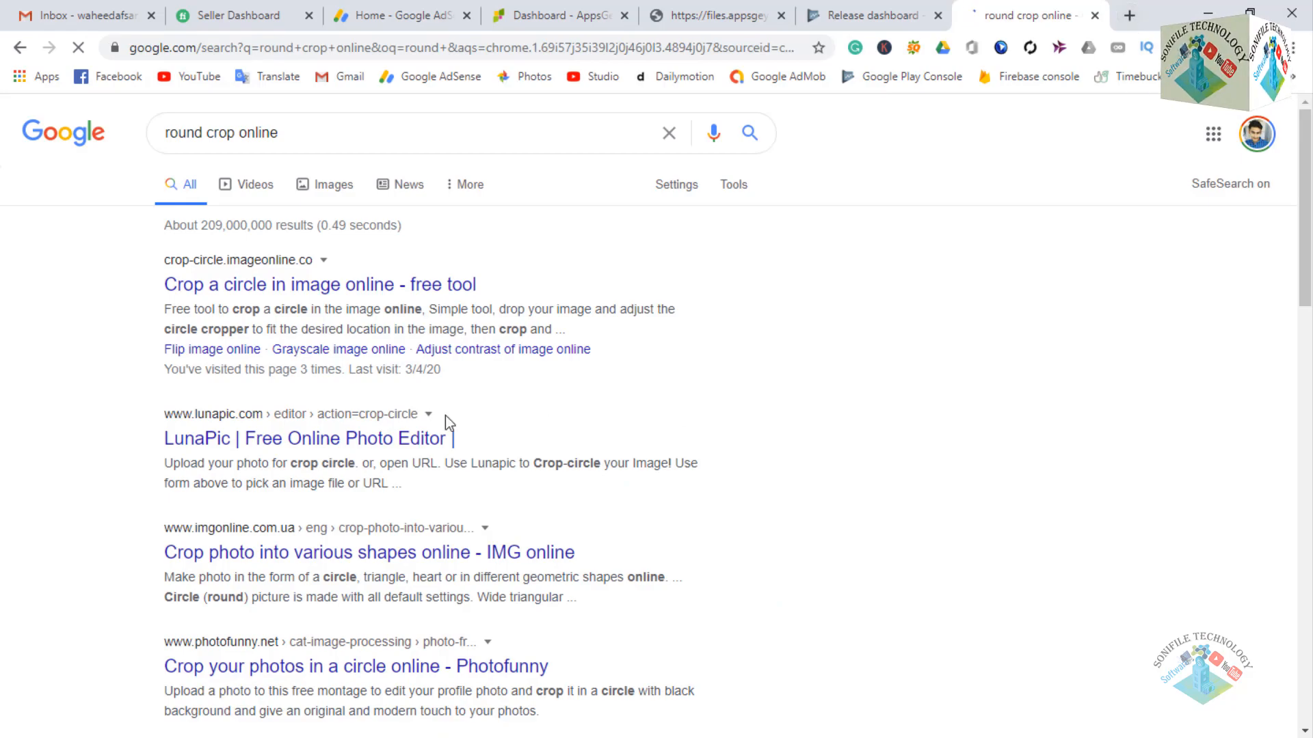
Open the ImageOnline.co Circle Crop site and load the portrait photo from Downloads.
{"action": "left_click", "coordinate": [367, 287]}
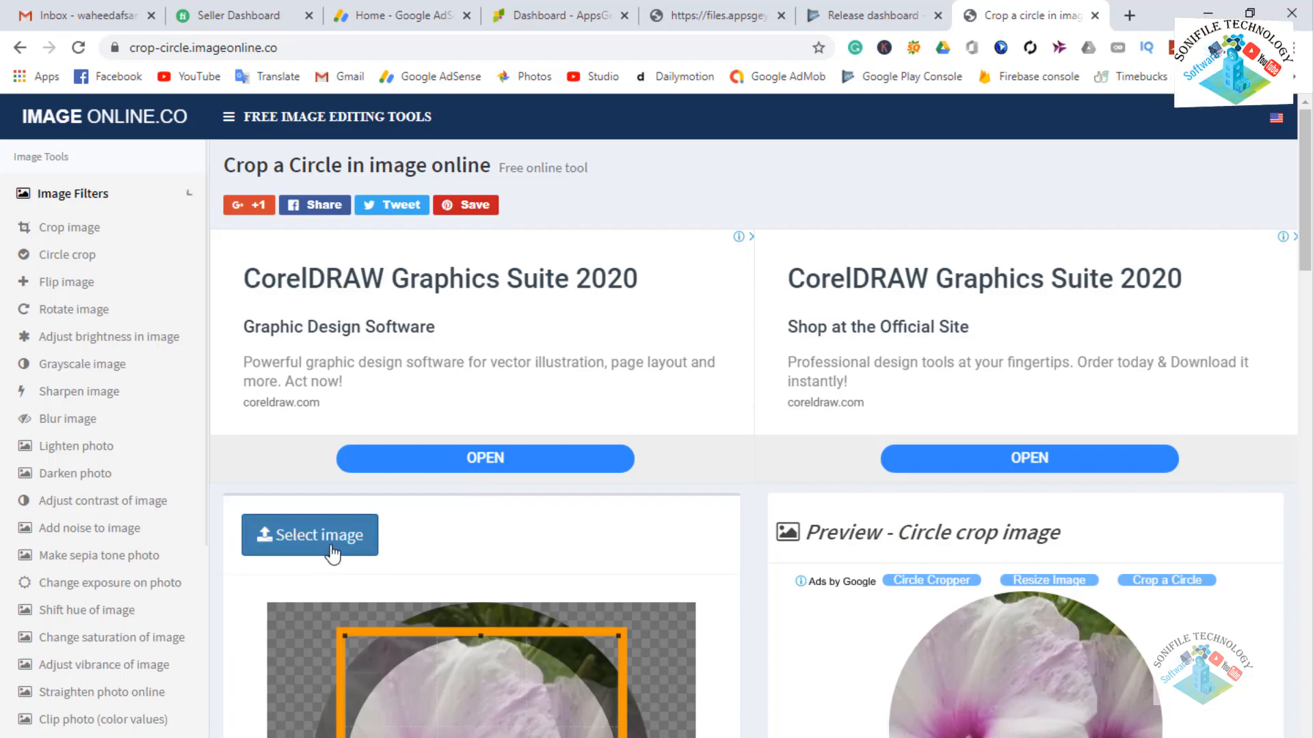
{"action": "left_click", "coordinate": [337, 546]}
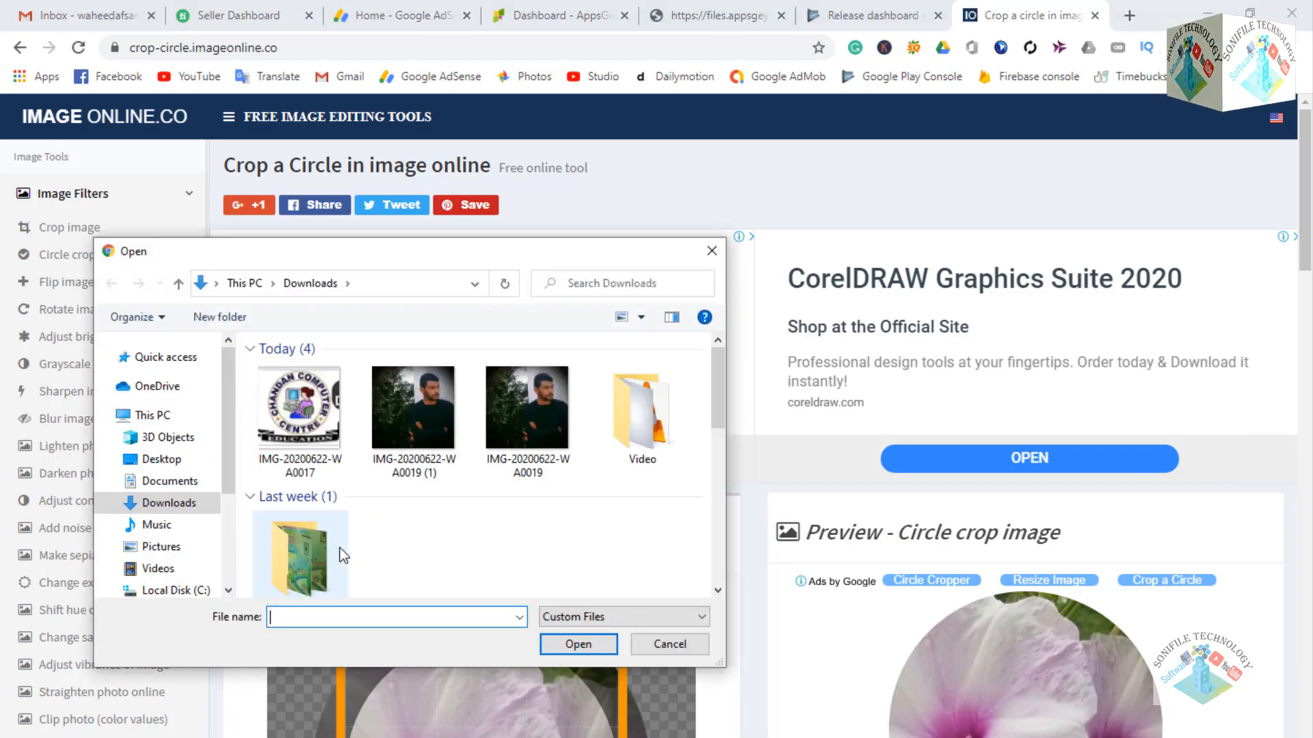
{"action": "left_click", "coordinate": [449, 420]}
{"action": "left_click", "coordinate": [595, 644]}
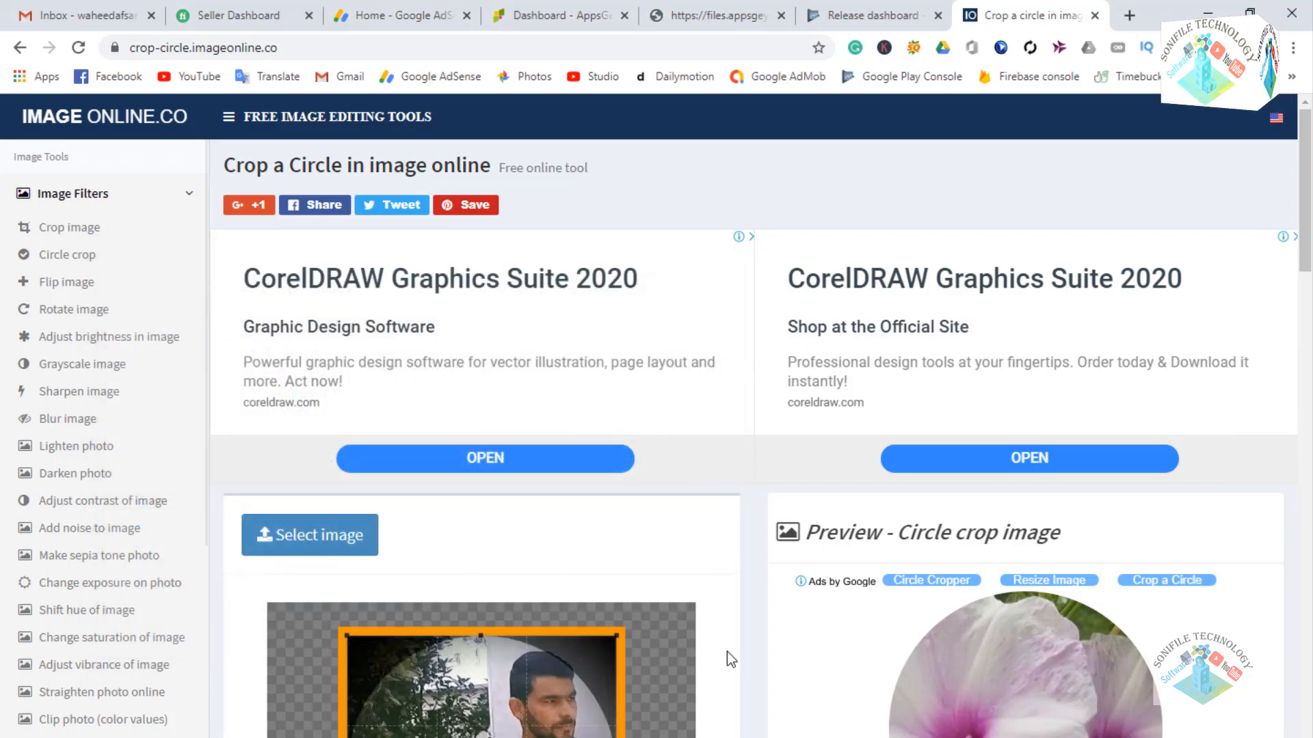
Crop the portrait into a circle and download the resulting PNG.
{"action": "scroll", "coordinate": [695, 657], "scroll_direction": "down", "scroll_amount": 4}
{"action": "scroll", "coordinate": [529, 524], "scroll_direction": "down", "scroll_amount": 2}
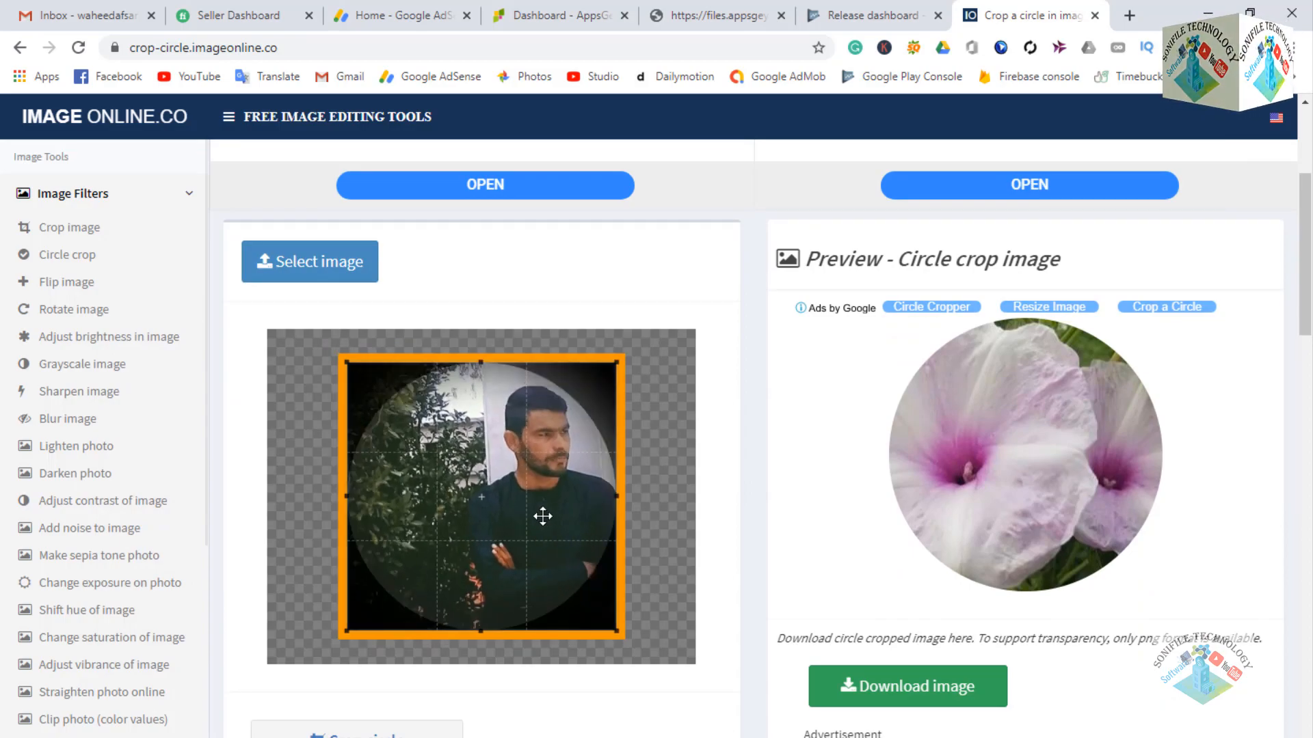
{"action": "scroll", "coordinate": [716, 642], "scroll_direction": "down", "scroll_amount": 4}
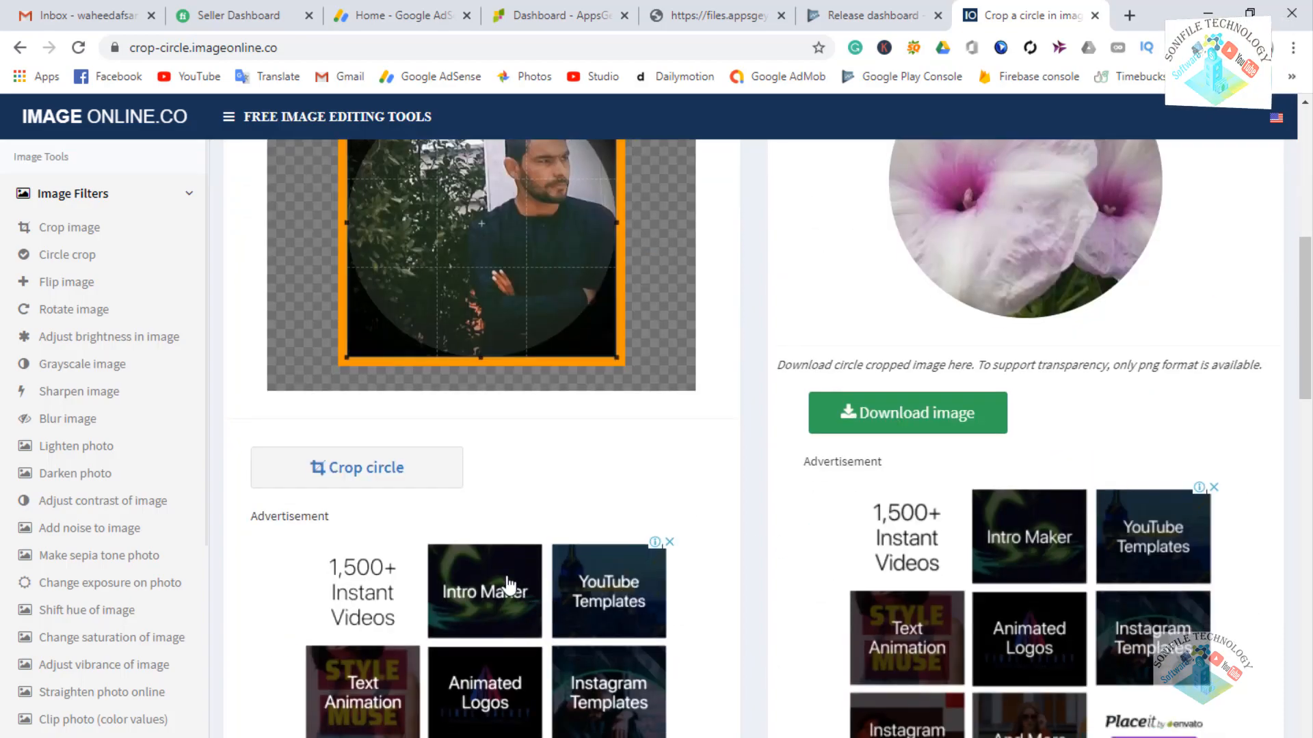
{"action": "left_click", "coordinate": [381, 476]}
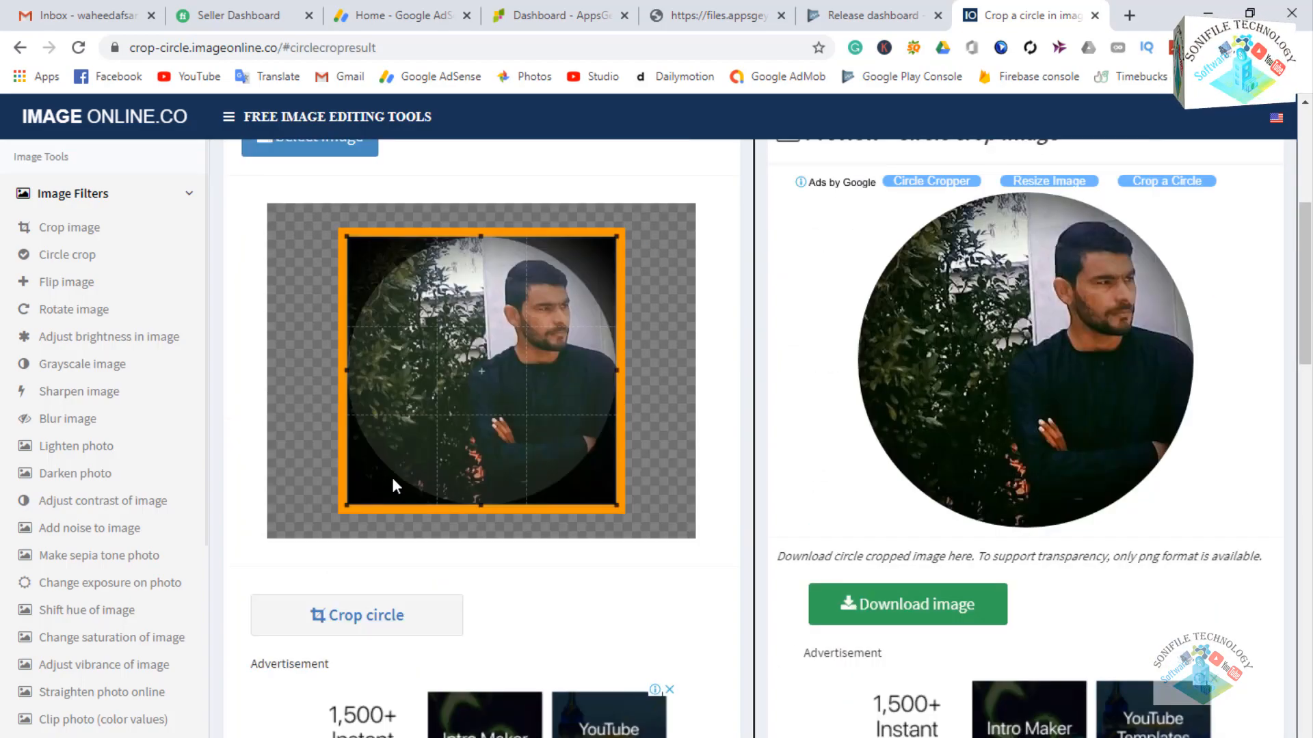
{"action": "left_click", "coordinate": [967, 599]}
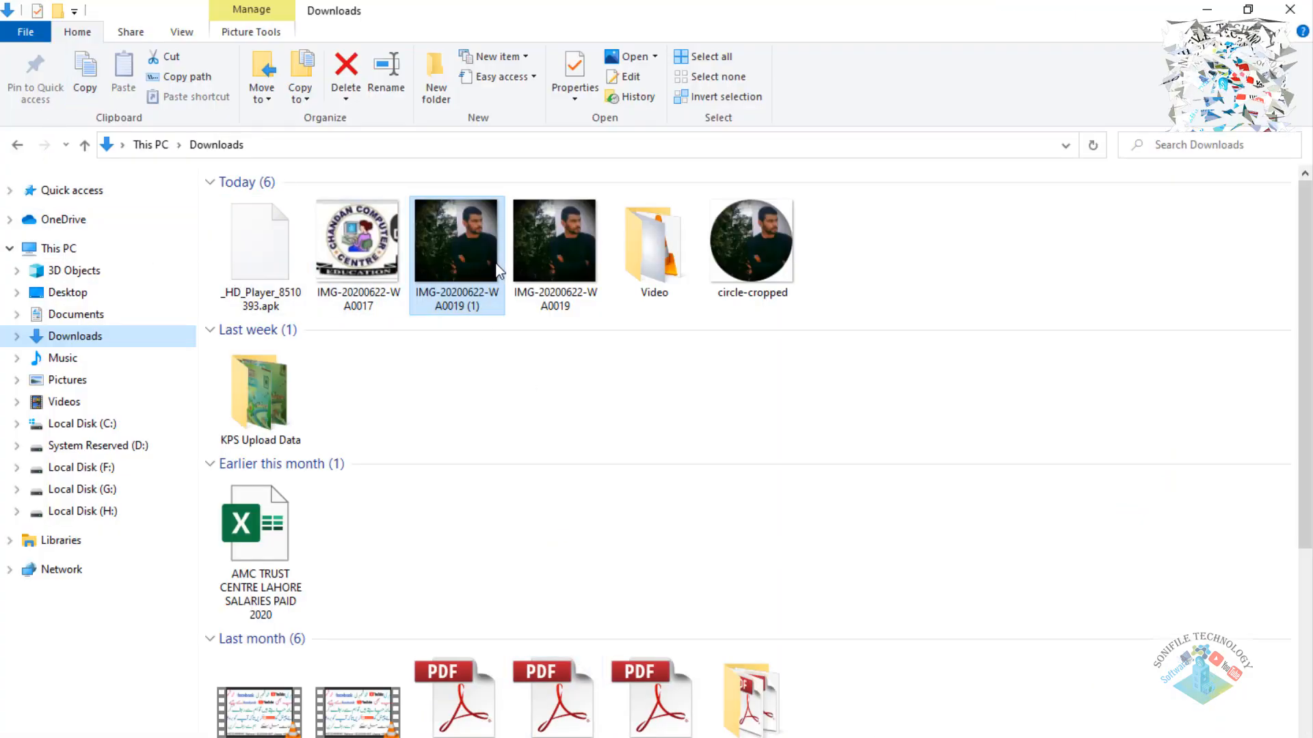
Place circle-cropped.png on the artboard, enlarge it to 406.654 px, and nudge it slightly up.
{"action": "left_click", "coordinate": [747, 243]}
{"action": "left_click_drag", "start_coordinate": [745, 242], "coordinate": [679, 415]}
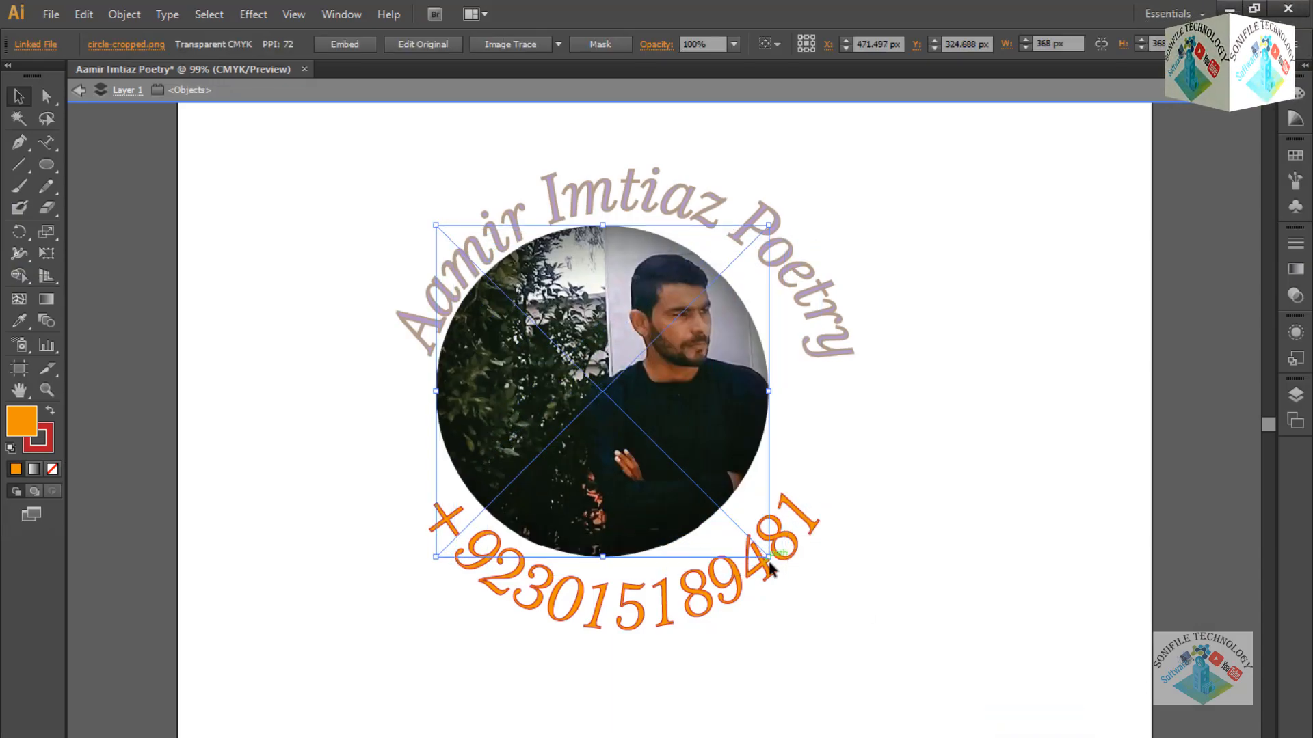
{"action": "left_click_drag", "start_coordinate": [769, 558], "coordinate": [804, 592]}
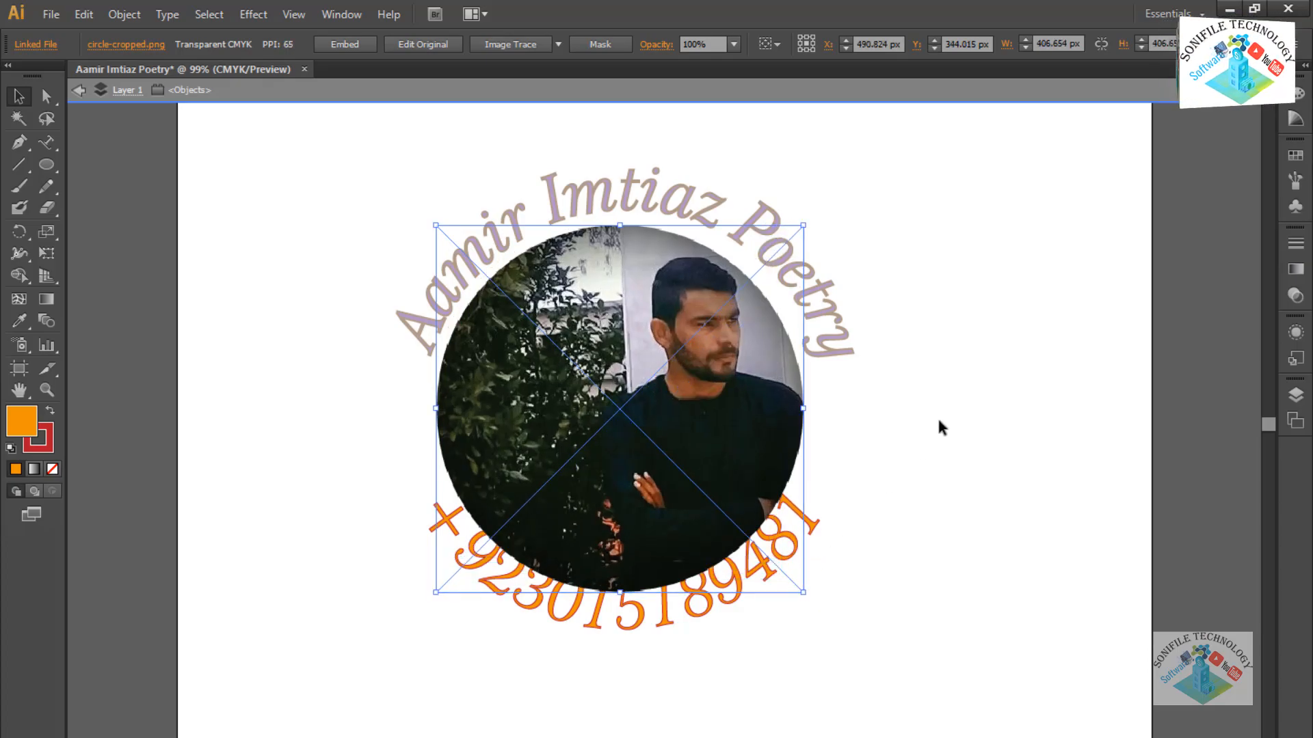
{"action": "key", "text": "Up"}
{"action": "key", "text": "Up"}
{"action": "key", "text": "Up"}
{"action": "key", "text": "Up"}
{"action": "key", "text": "Up"}
{"action": "key", "text": "Up"}
{"action": "key", "text": "Up"}
{"action": "key", "text": "Up"}
{"action": "key", "text": "Up"}
{"action": "key", "text": "Up"}
{"action": "key", "text": "Up"}
{"action": "key", "text": "Up"}
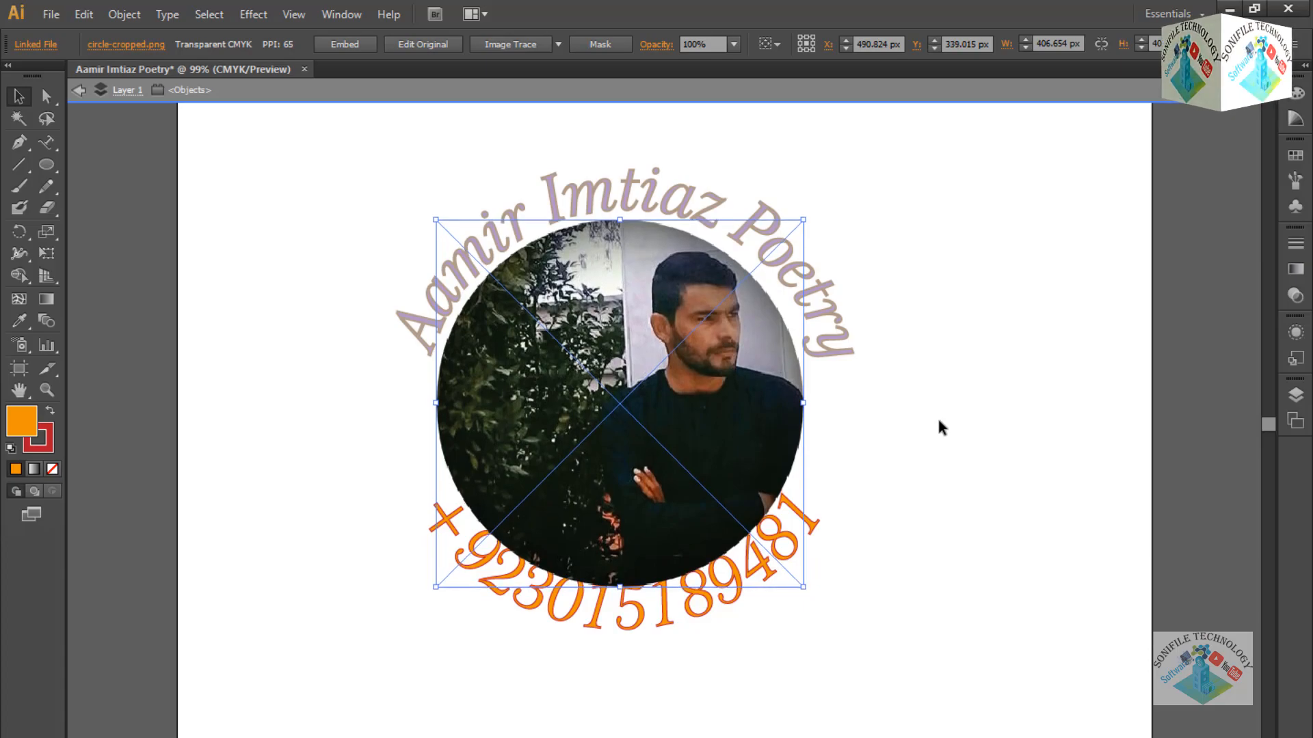
{"action": "key", "text": "Up"}
{"action": "key", "text": "Up"}
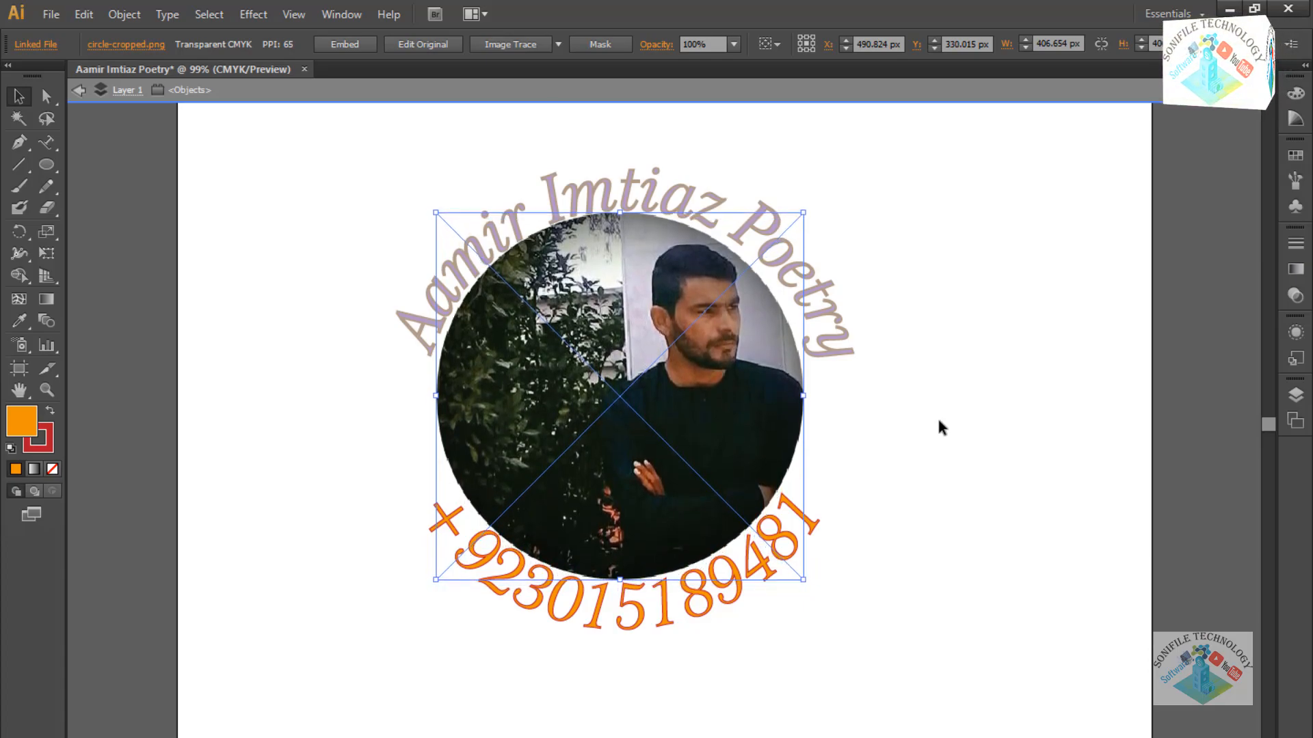
{"action": "left_click", "coordinate": [938, 422]}
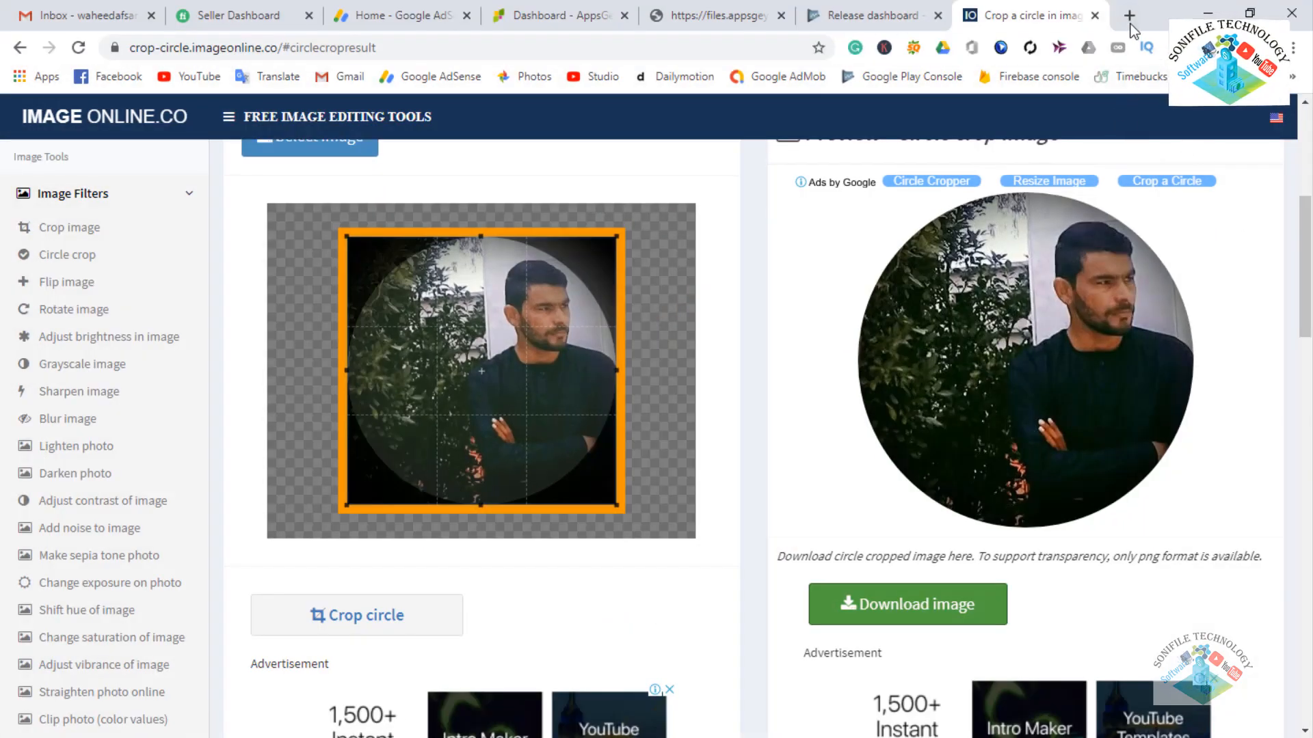
Search Google Images for 'star icon png' and open the gold colour filter in a new tab.
{"action": "left_click", "coordinate": [1130, 23]}
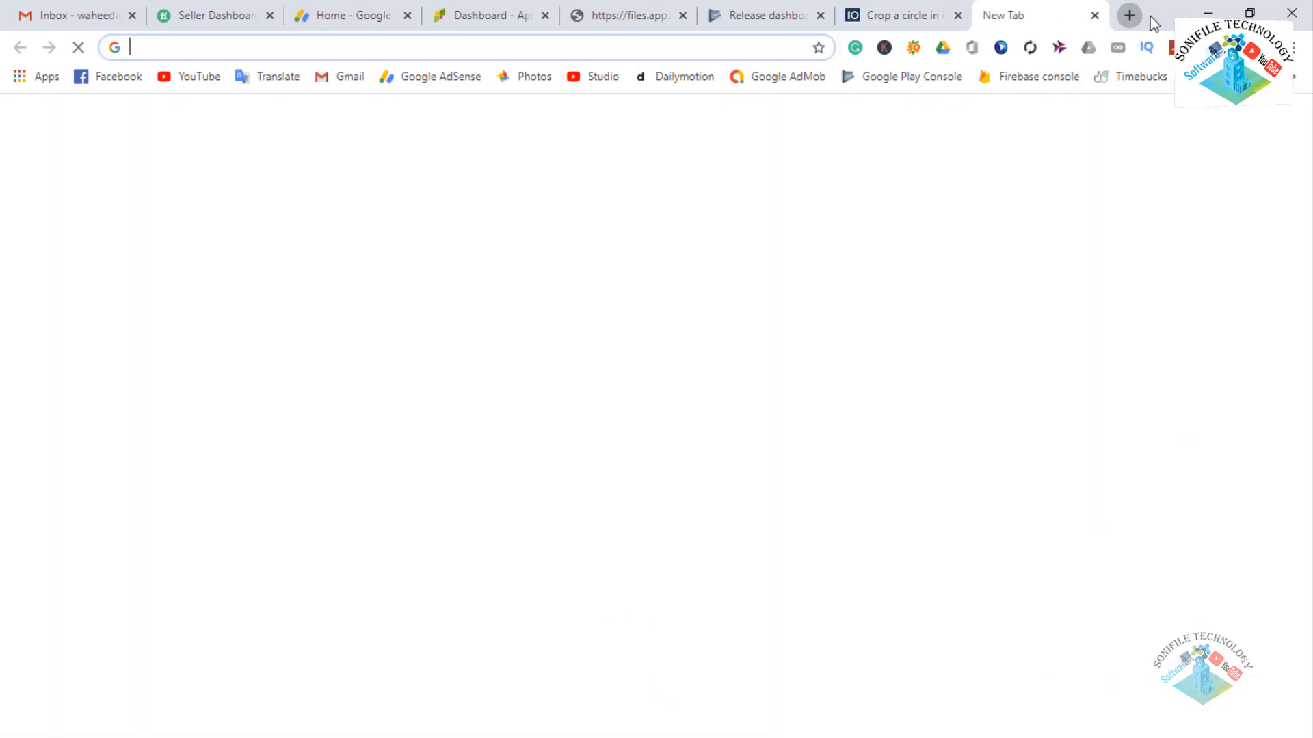
{"action": "type", "text": "s"}
{"action": "key", "text": "BackSpace"}
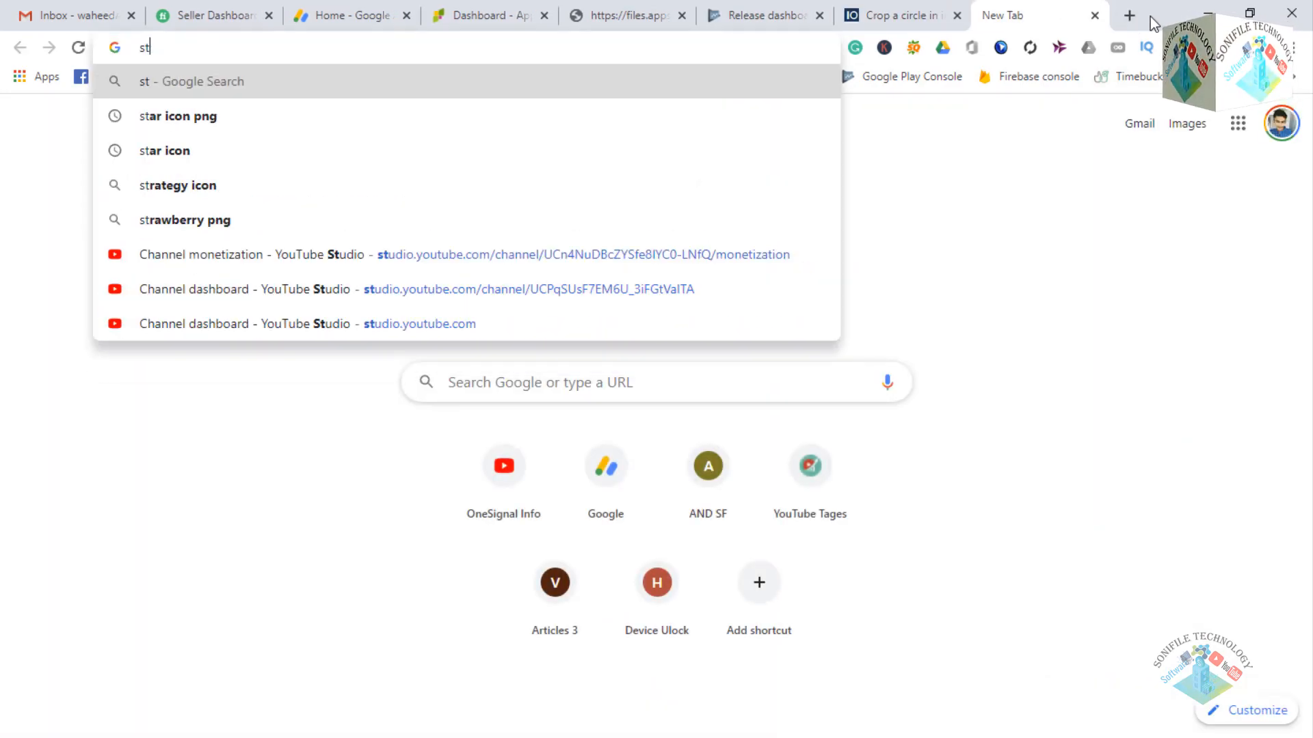
{"action": "key", "text": "Down"}
{"action": "key", "text": "Down"}
{"action": "key", "text": "Return"}
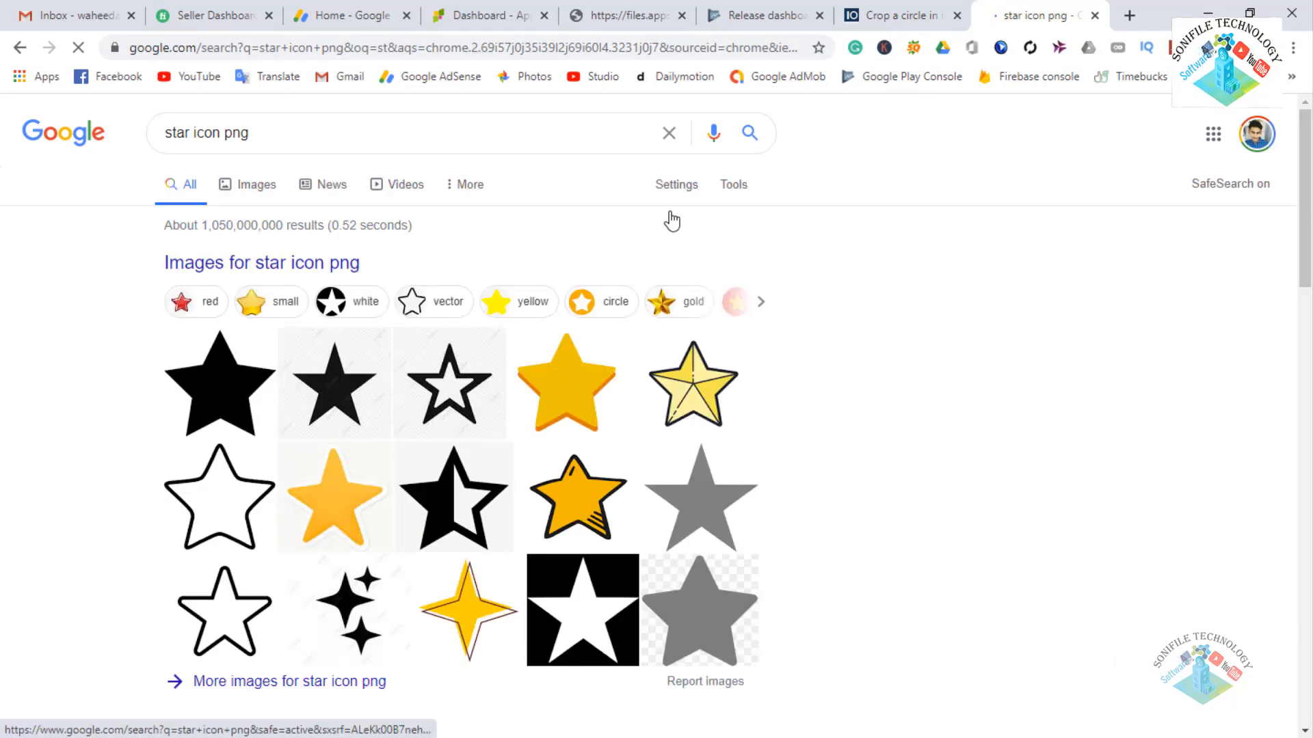
{"action": "left_click", "coordinate": [256, 183]}
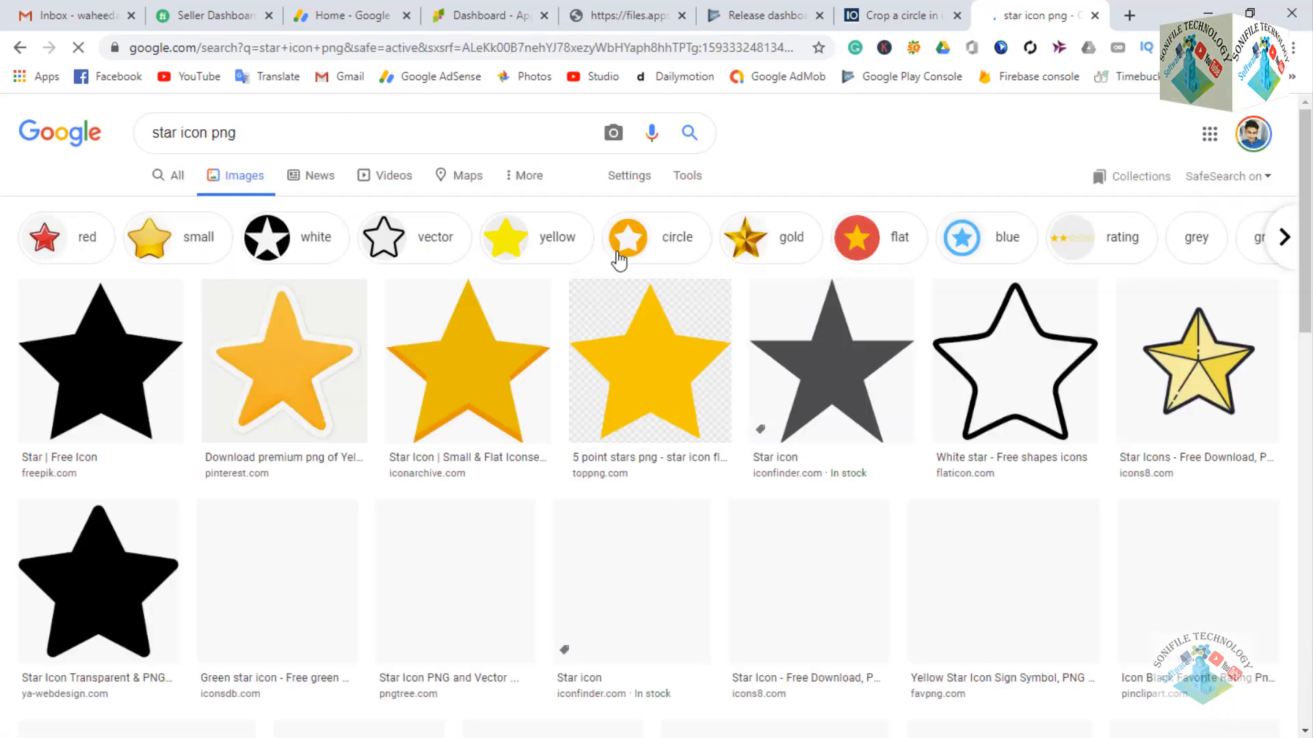
{"action": "right_click", "coordinate": [766, 252]}
{"action": "left_click", "coordinate": [821, 261]}
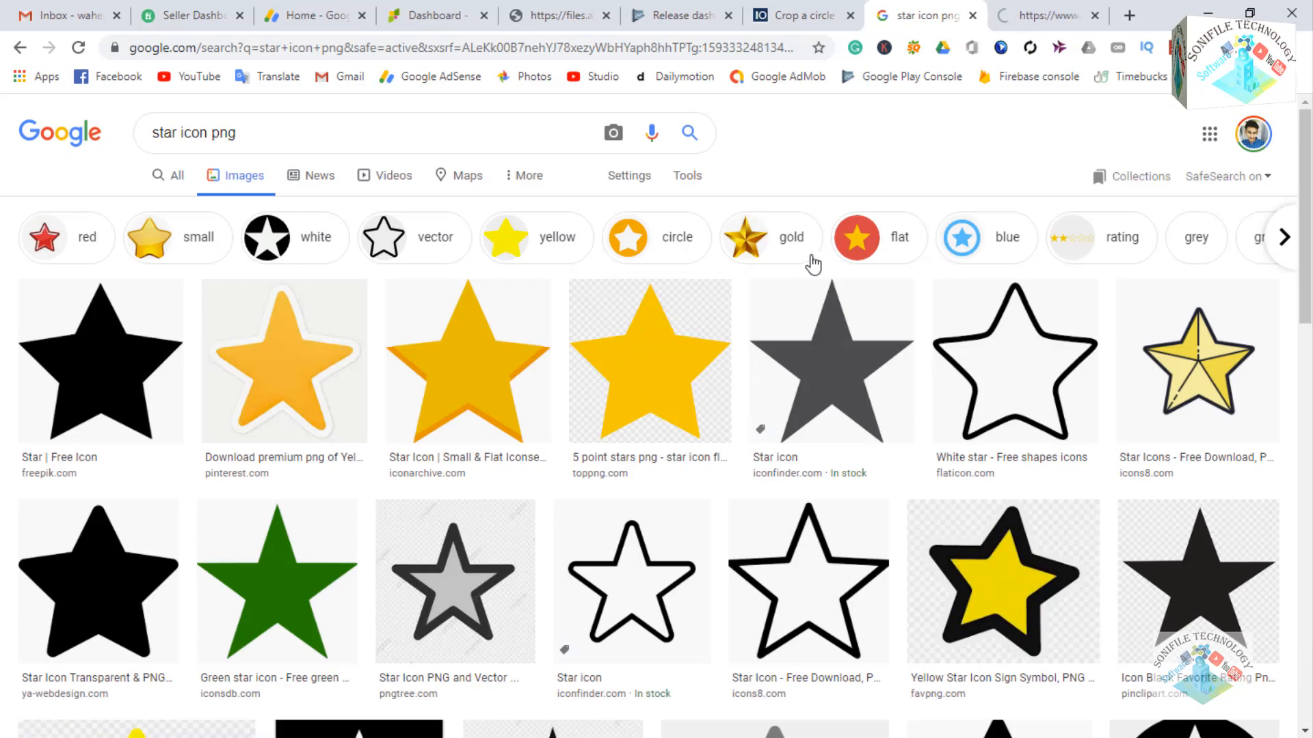
Preview several gold star results, abandoning the save for two of them.
{"action": "left_click", "coordinate": [680, 380]}
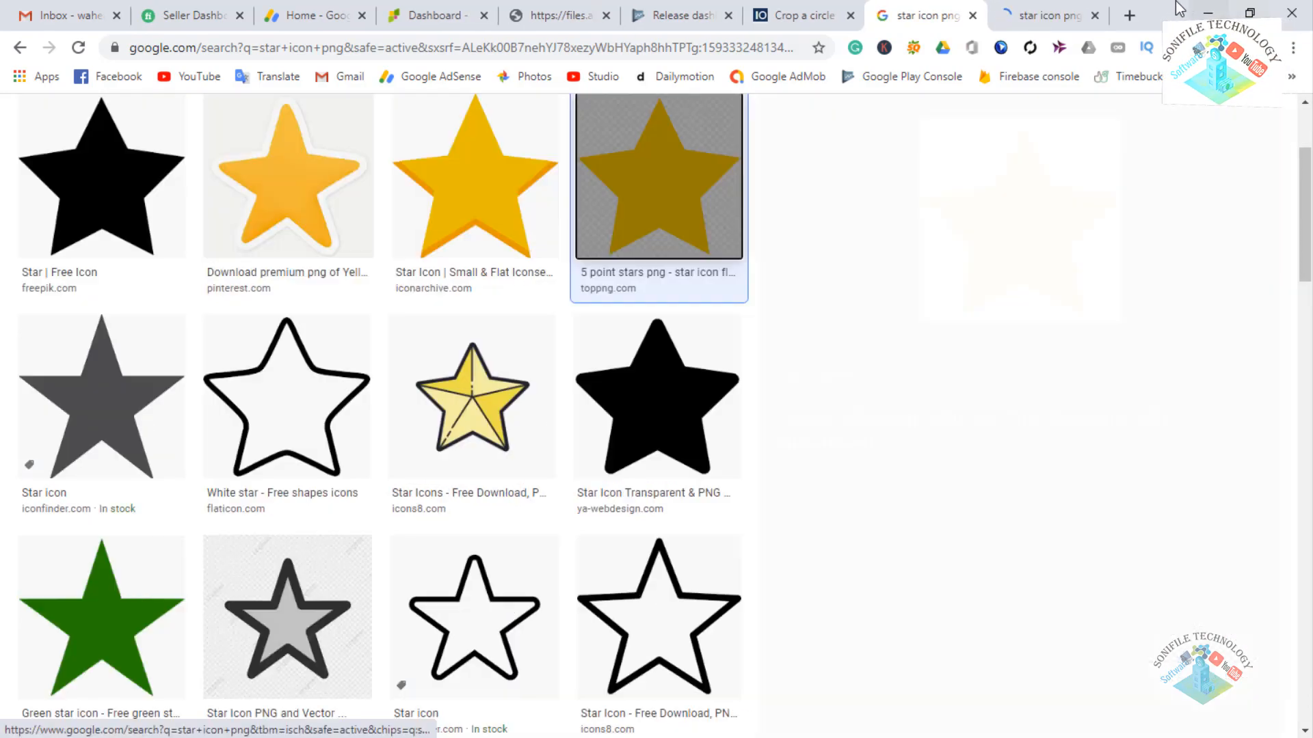
{"action": "key", "text": "ctrl+Tab"}
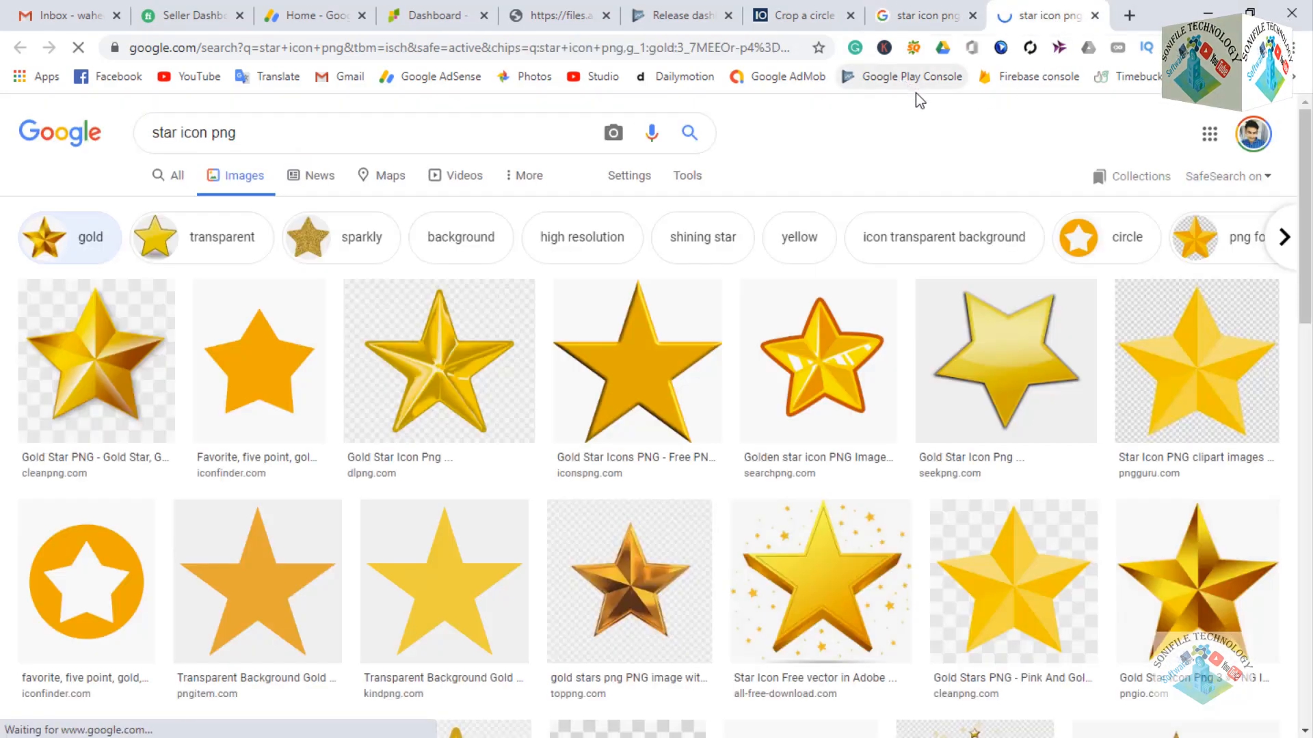
{"action": "left_click", "coordinate": [1182, 374]}
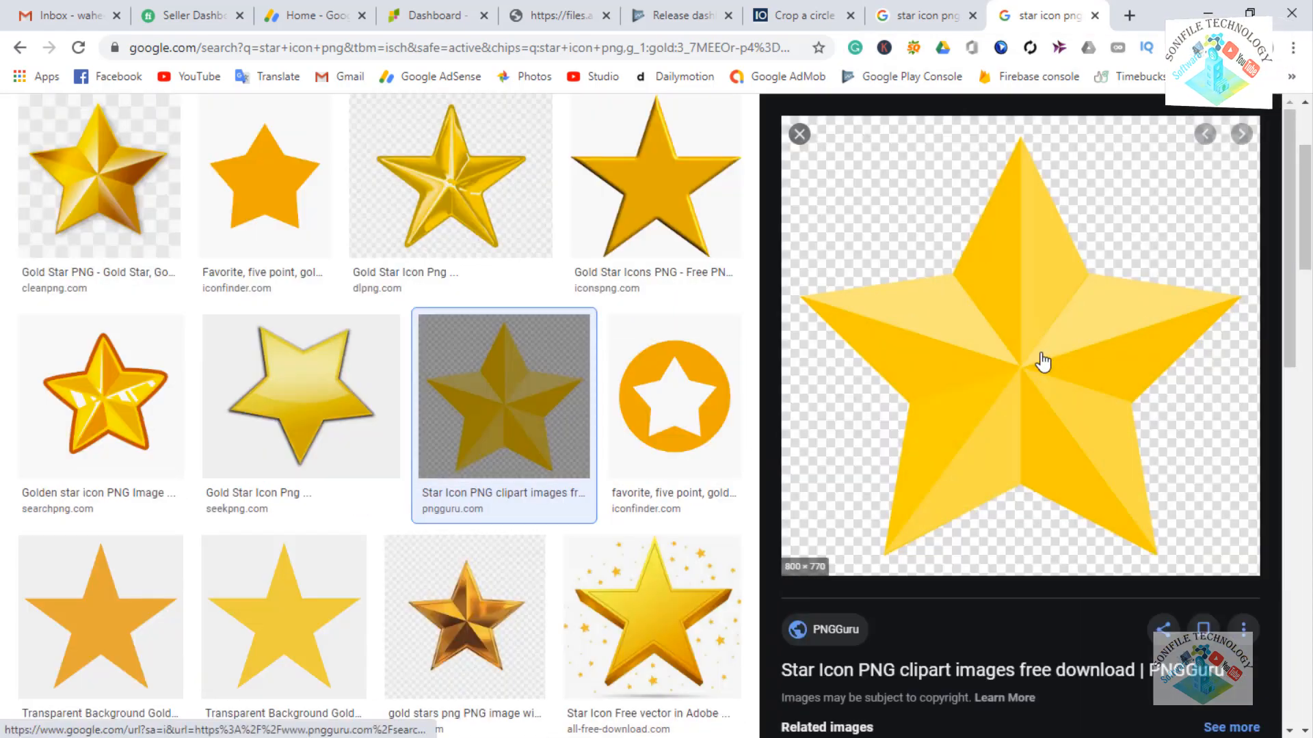
{"action": "right_click", "coordinate": [1041, 356]}
{"action": "left_click", "coordinate": [1123, 540]}
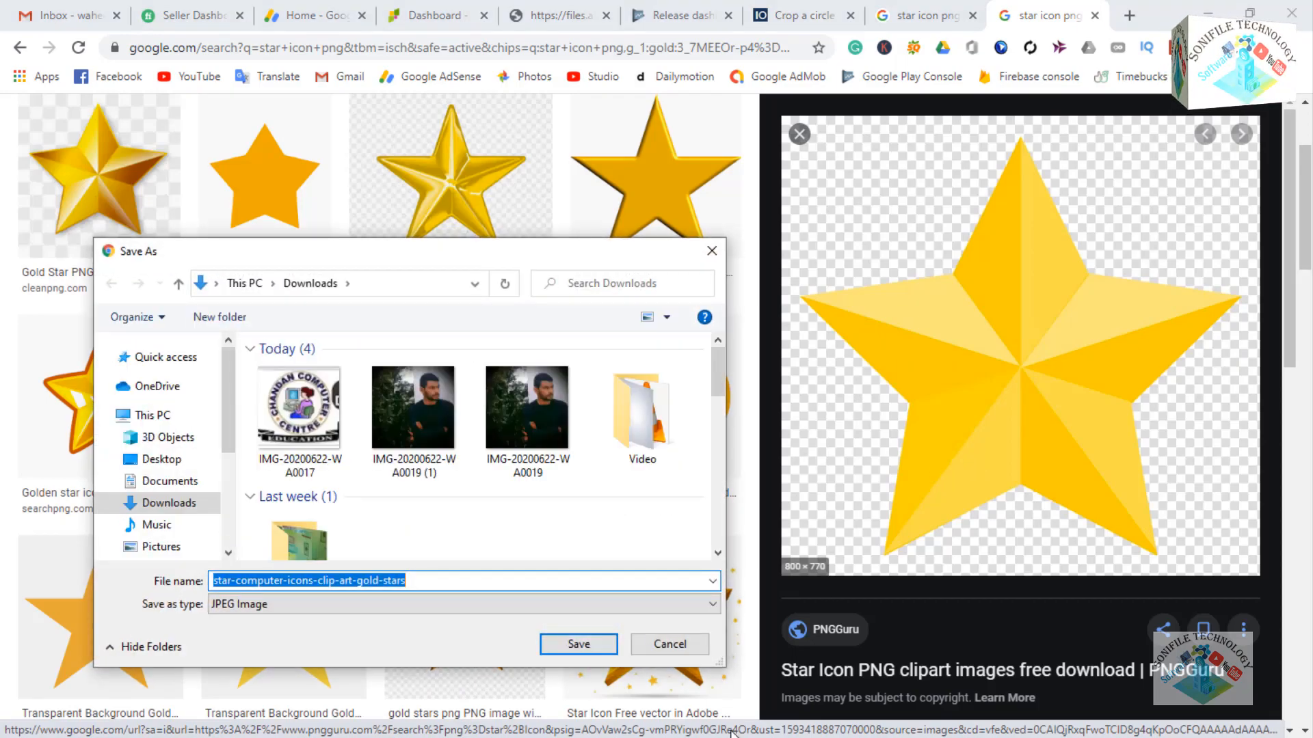
{"action": "left_click", "coordinate": [669, 643]}
{"action": "scroll", "coordinate": [1080, 362], "scroll_direction": "down", "scroll_amount": 8}
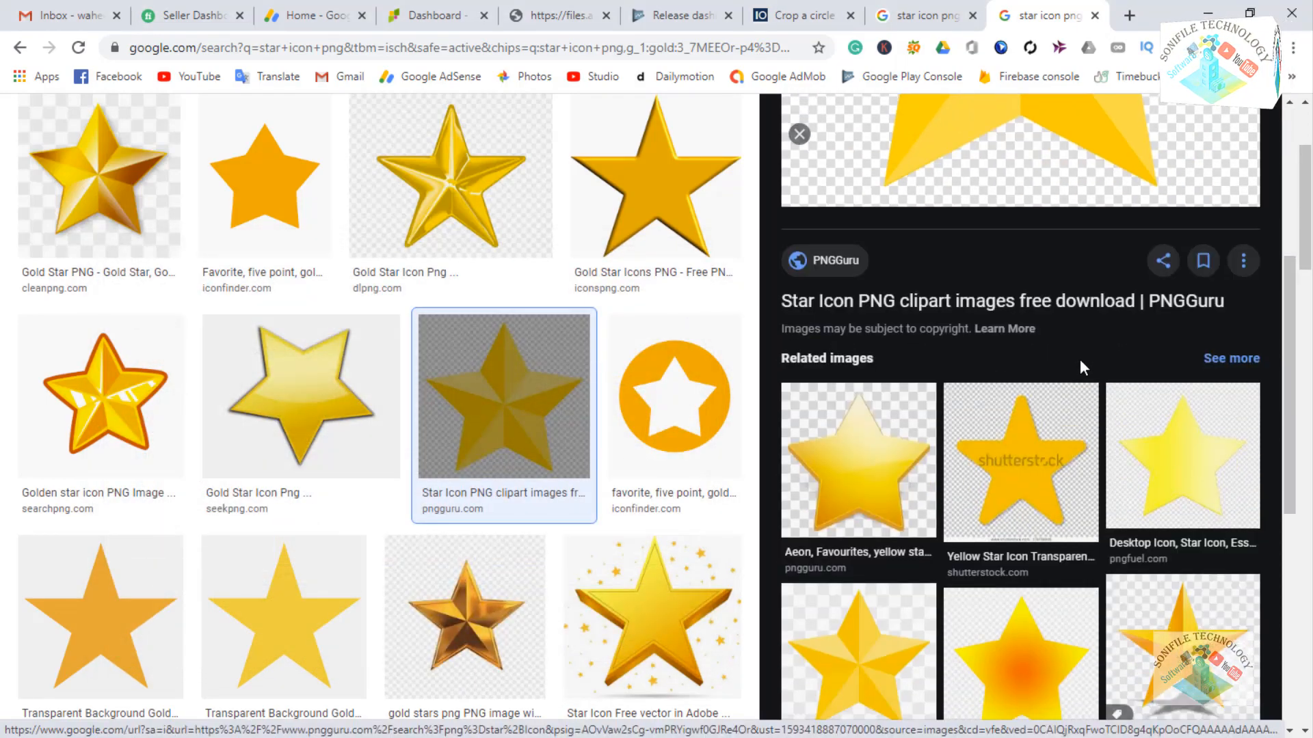
{"action": "scroll", "coordinate": [616, 479], "scroll_direction": "up", "scroll_amount": 3}
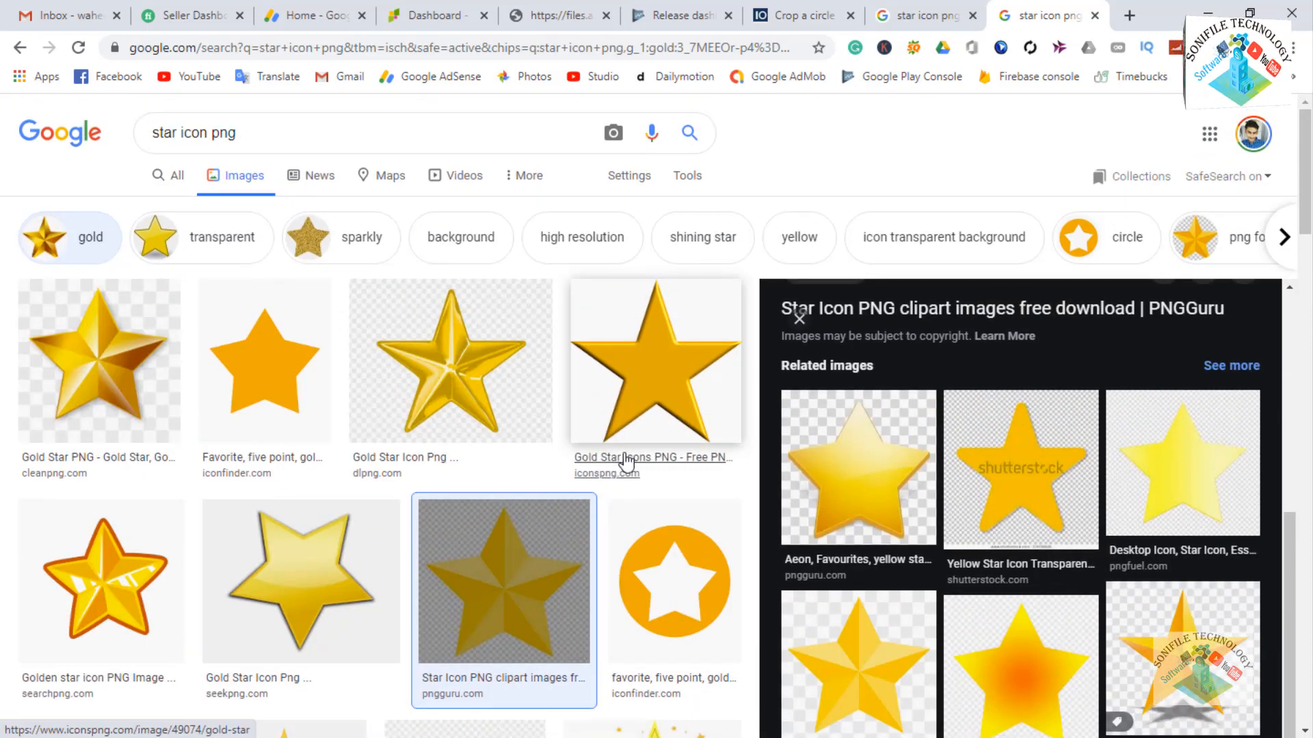
{"action": "scroll", "coordinate": [942, 469], "scroll_direction": "up", "scroll_amount": 3}
{"action": "scroll", "coordinate": [942, 469], "scroll_direction": "up", "scroll_amount": 4}
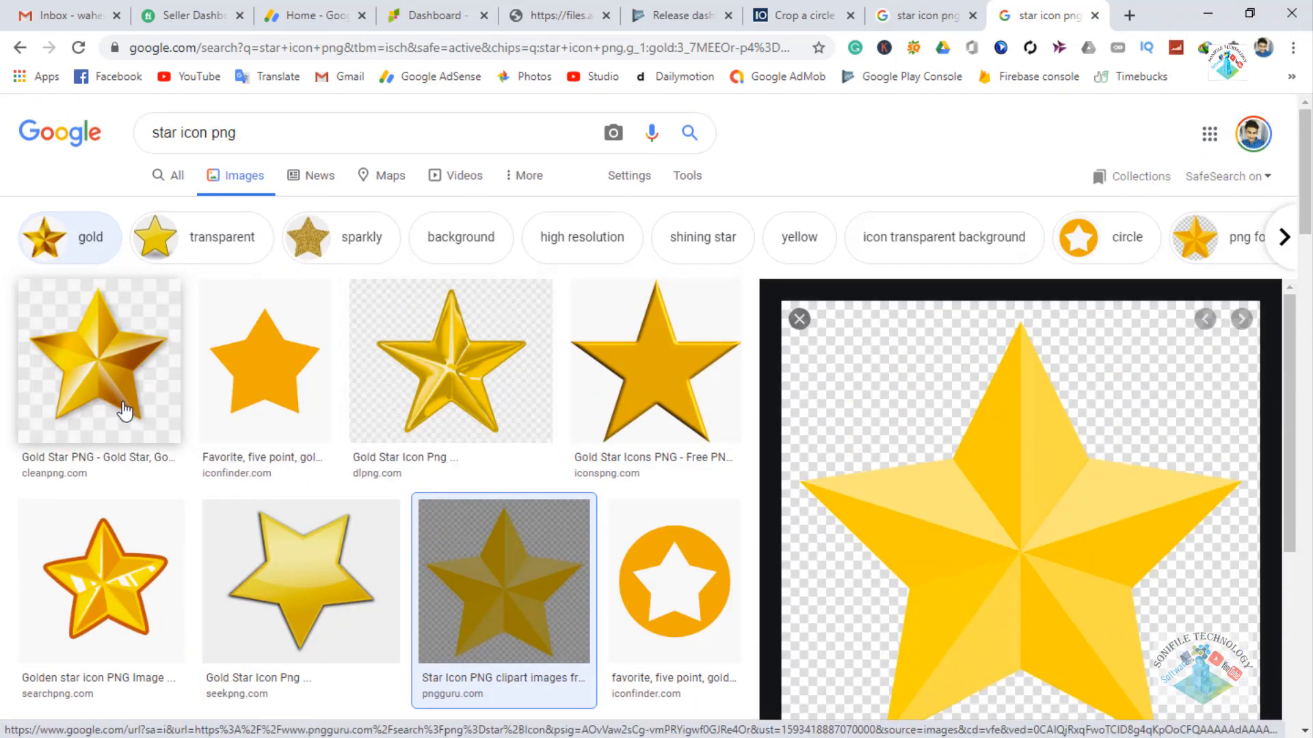
{"action": "left_click", "coordinate": [117, 400]}
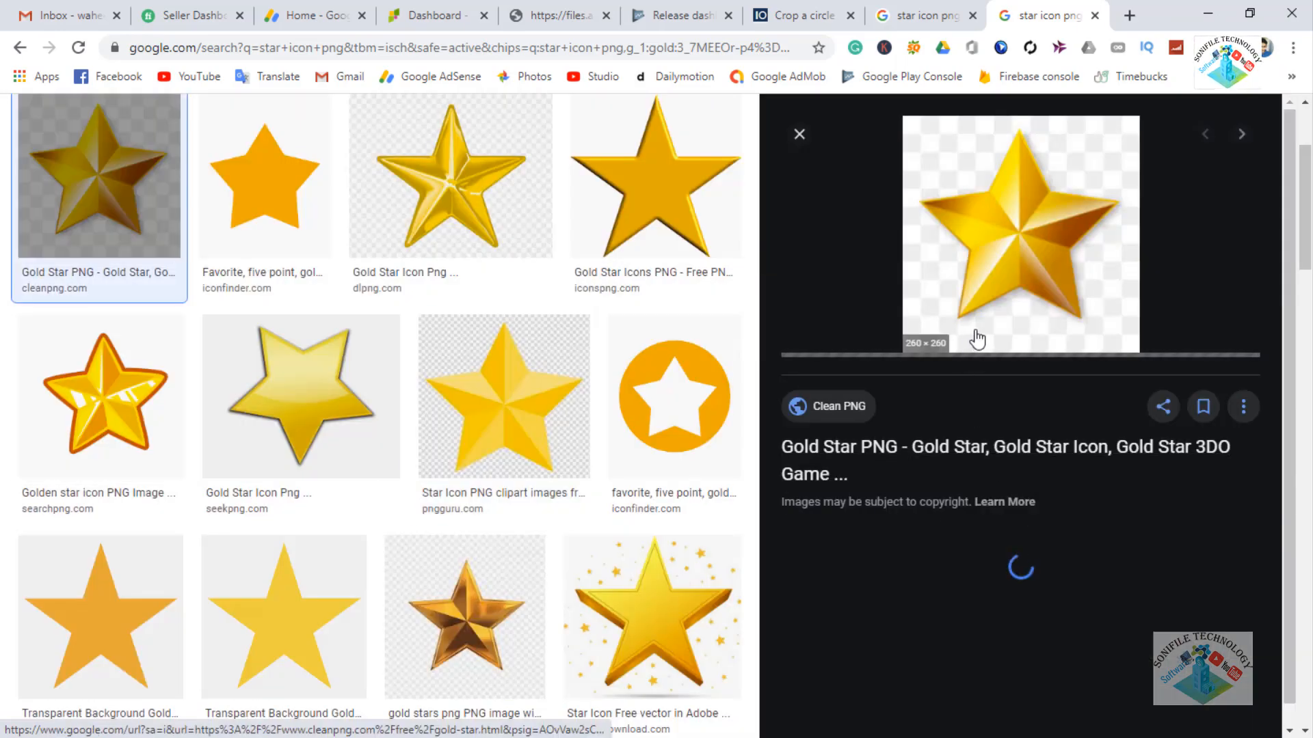
{"action": "right_click", "coordinate": [1008, 248]}
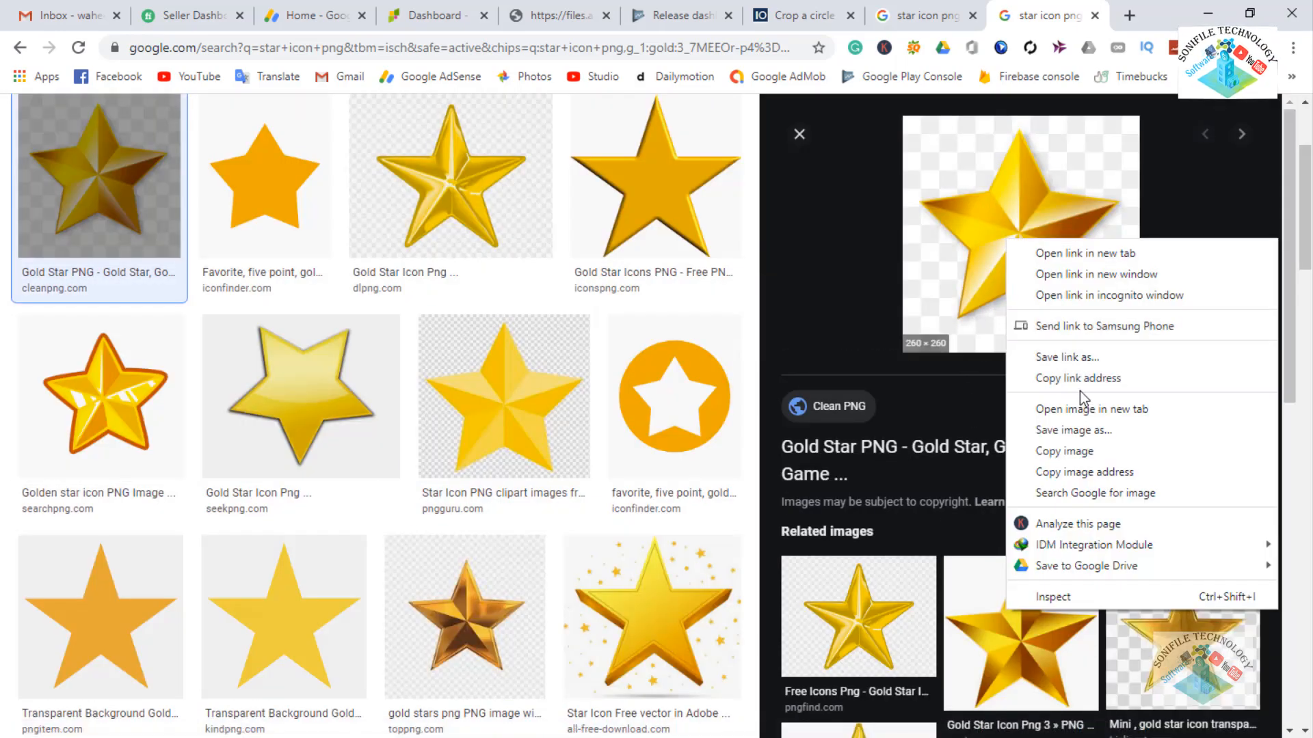
{"action": "left_click", "coordinate": [1084, 428]}
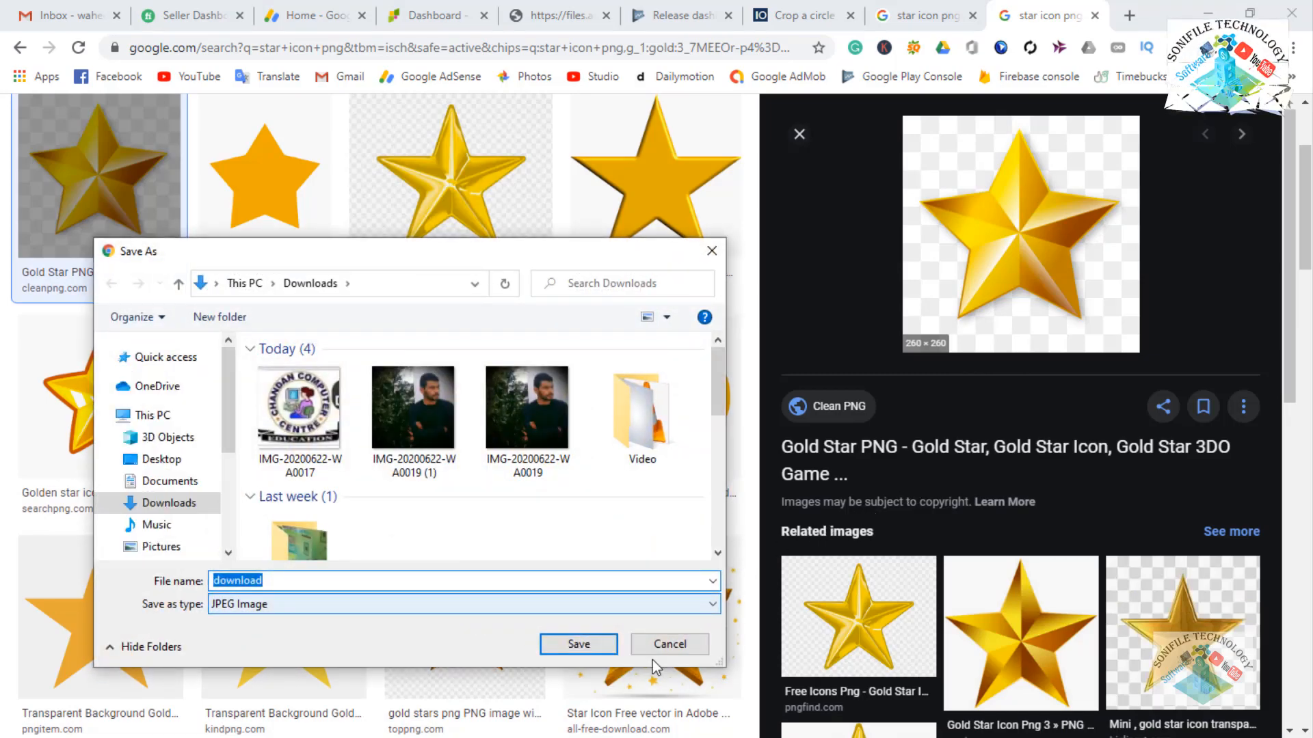
{"action": "left_click", "coordinate": [690, 653]}
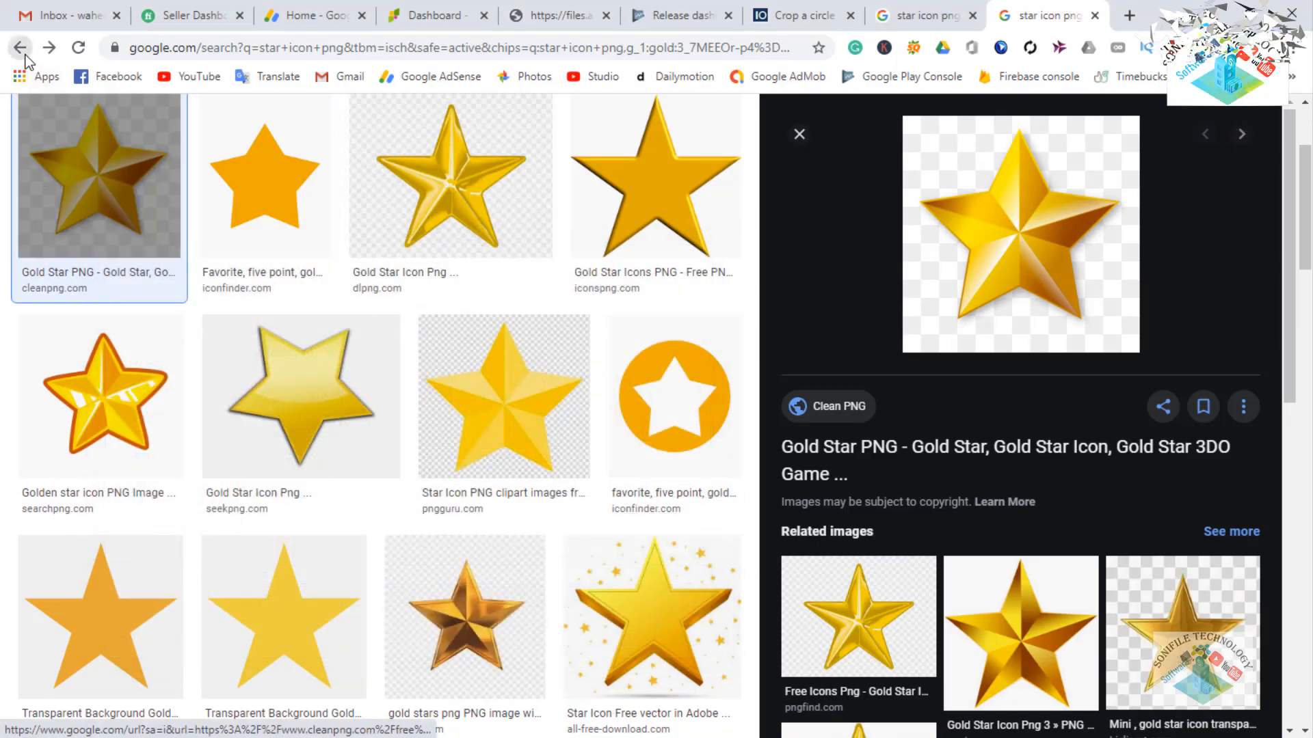
Save the pngguru gold star image into Downloads, then minimize Chrome.
{"action": "left_click", "coordinate": [454, 344]}
{"action": "right_click", "coordinate": [994, 335]}
{"action": "left_click", "coordinate": [1090, 523]}
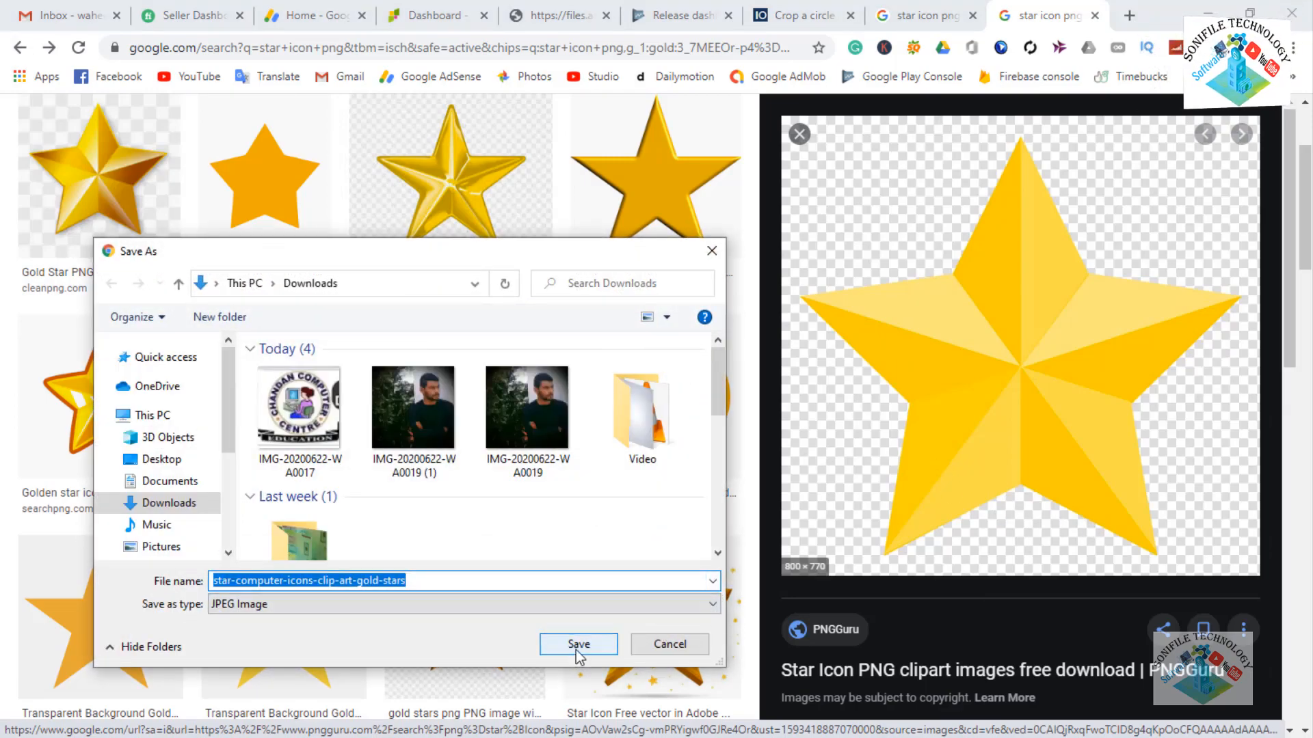
{"action": "left_click", "coordinate": [578, 646]}
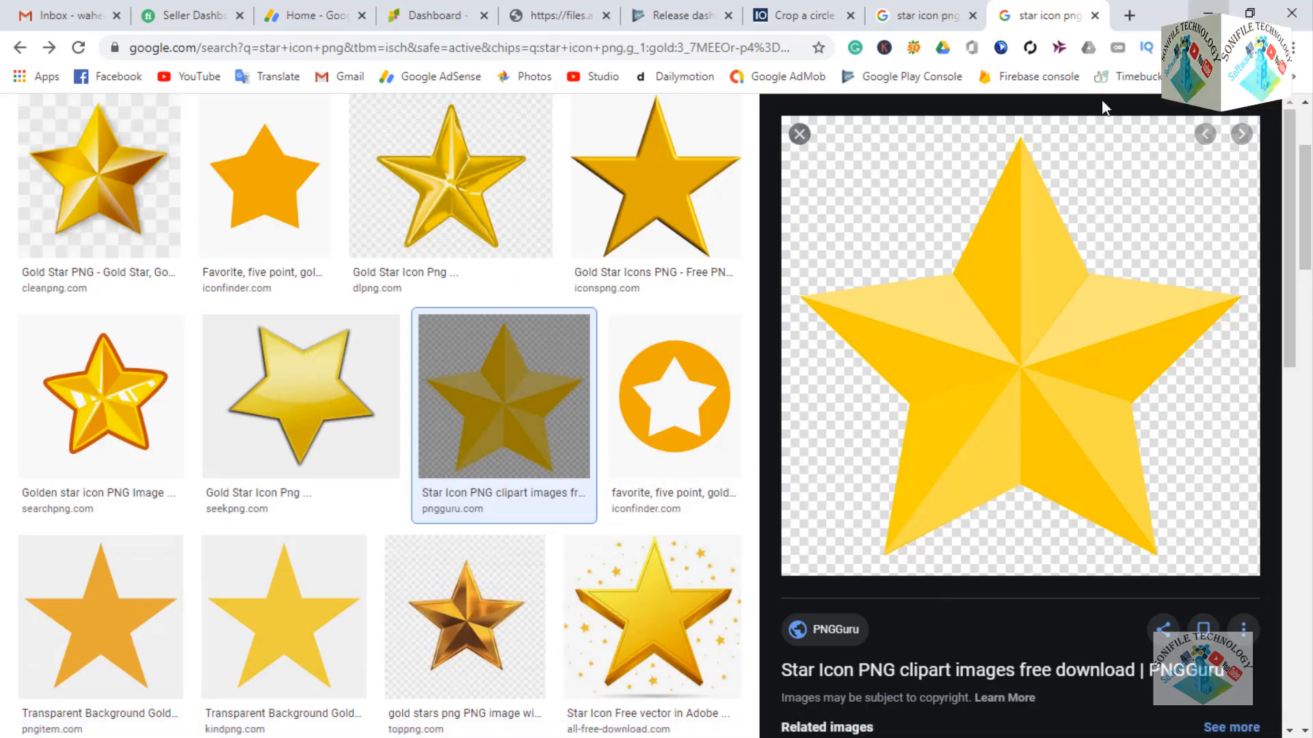
{"action": "left_click", "coordinate": [1208, 13]}
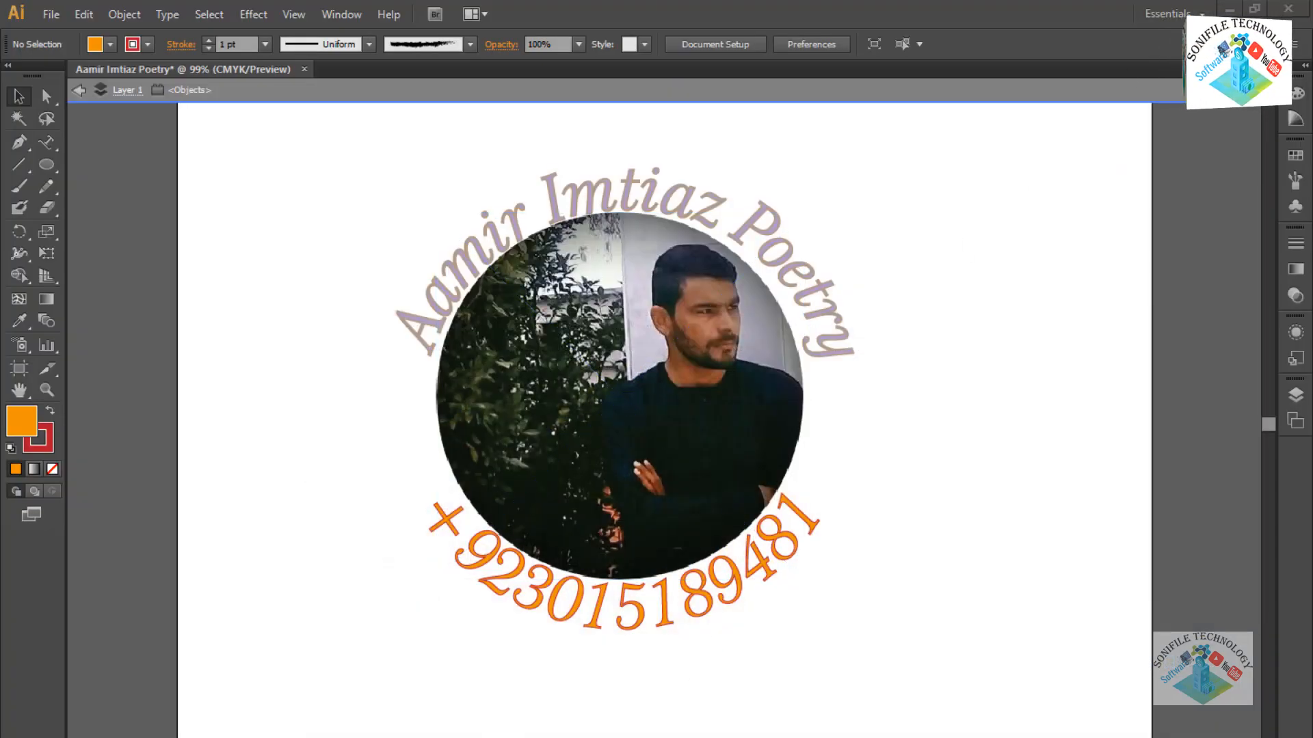
Deselect the badge artwork, then begin a Magnetic Lasso trace at the gold star's top point in Photoshop.
{"action": "left_click", "coordinate": [708, 600]}
{"action": "left_click", "coordinate": [778, 617]}
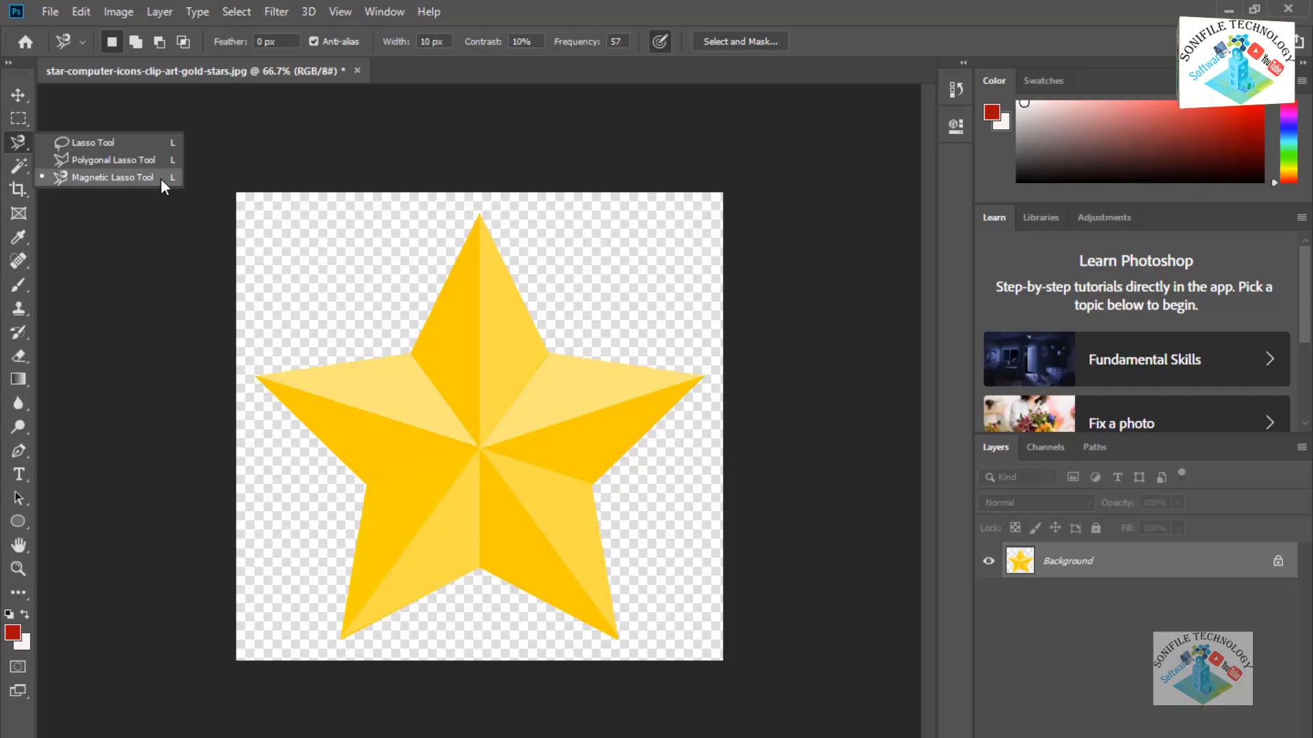
{"action": "left_click", "coordinate": [120, 179]}
{"action": "left_click", "coordinate": [478, 213]}
Trace the gold star with Magnetic Lasso, invert the selection, and clear everything around it.
{"action": "left_click", "coordinate": [255, 376]}
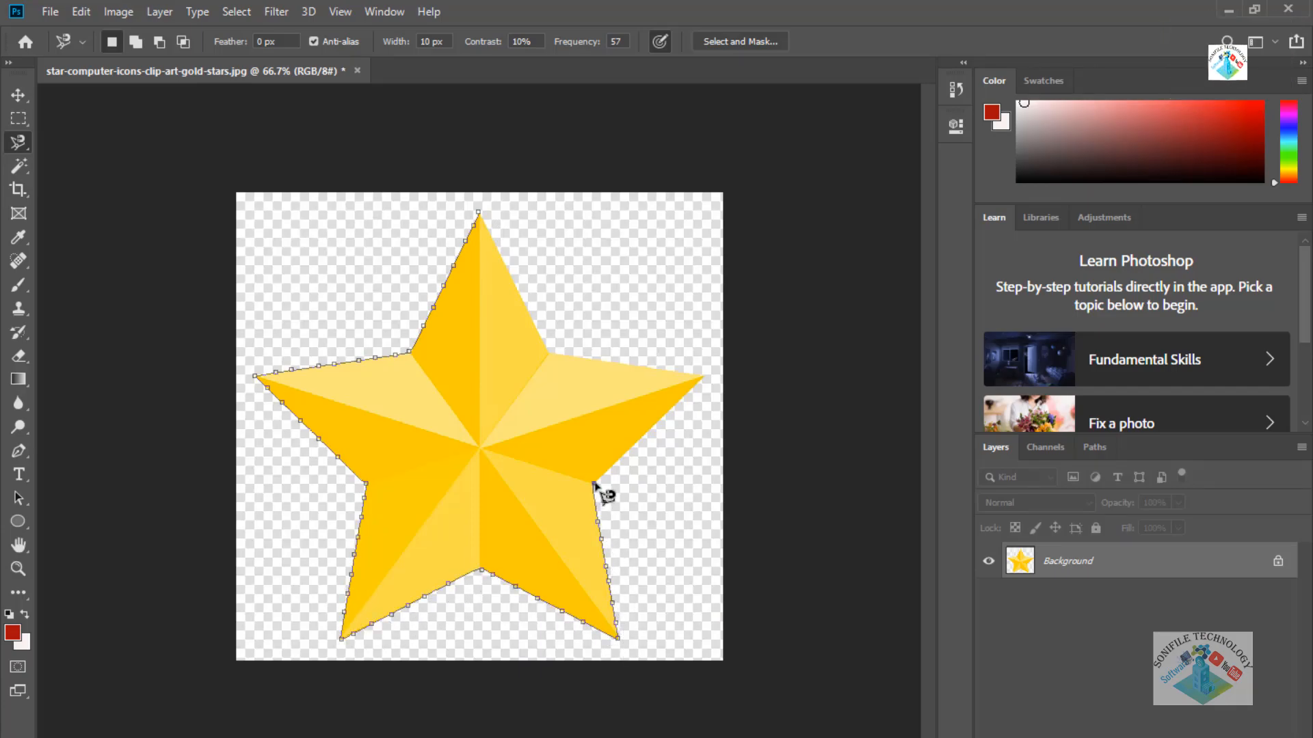
{"action": "left_click", "coordinate": [552, 353]}
{"action": "left_click", "coordinate": [236, 12]}
{"action": "left_click", "coordinate": [250, 82]}
{"action": "left_click", "coordinate": [81, 12]}
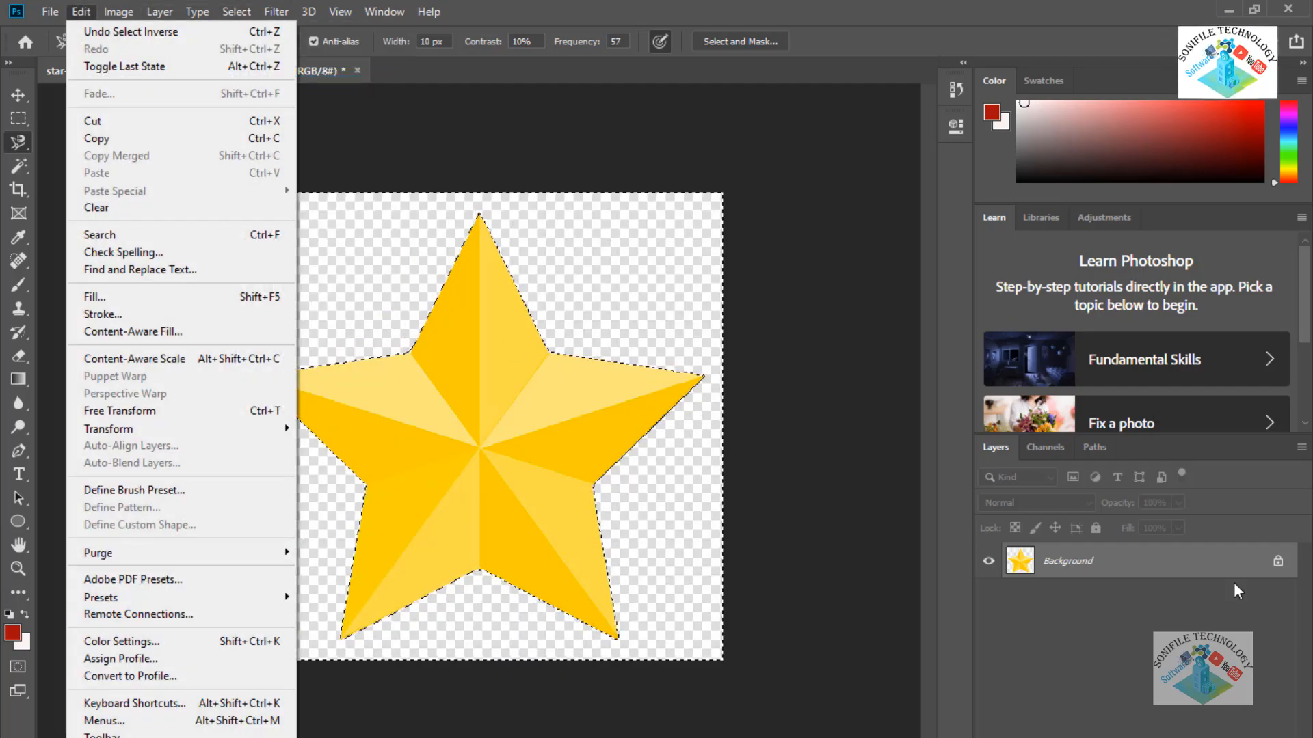
{"action": "left_click", "coordinate": [1277, 561]}
{"action": "left_click", "coordinate": [80, 12]}
{"action": "left_click", "coordinate": [97, 208]}
Export the star to Downloads as a PNG named 'New Star PNG' with embedded colour profile.
{"action": "left_click", "coordinate": [50, 12]}
{"action": "left_click", "coordinate": [321, 291]}
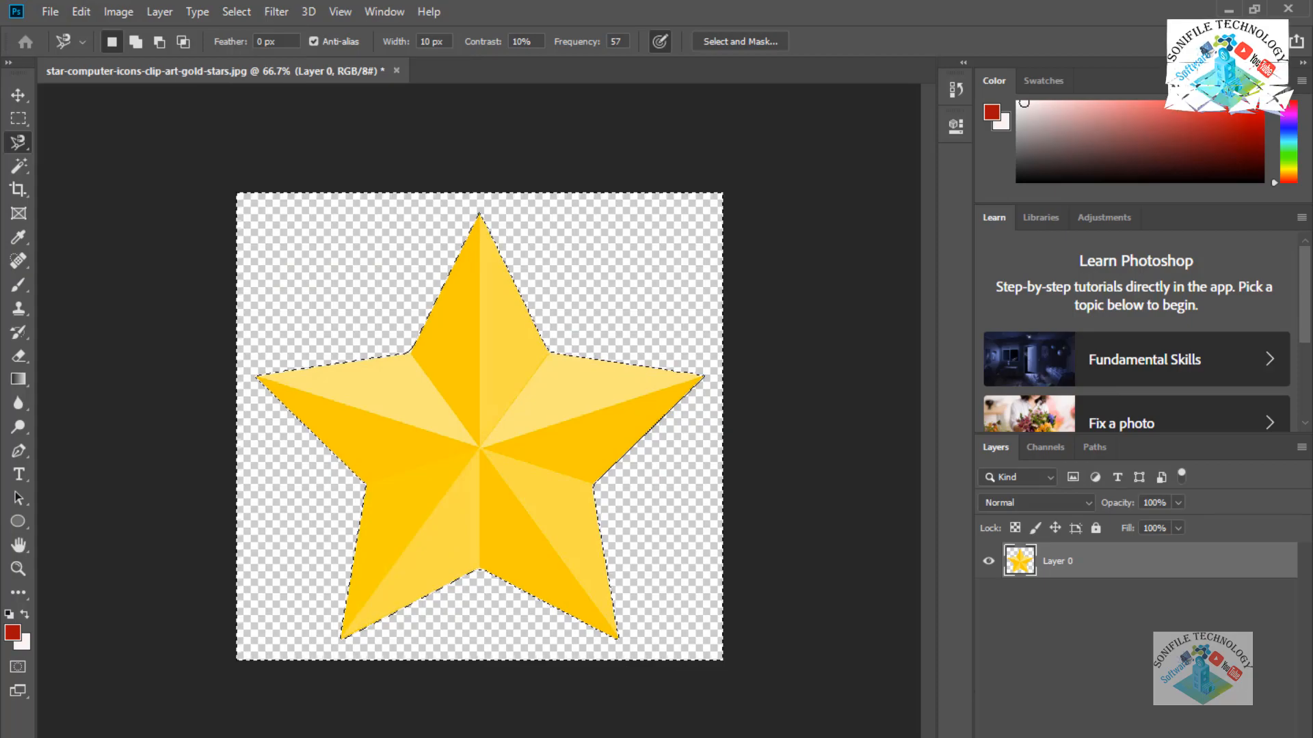
{"action": "left_click", "coordinate": [1070, 176]}
{"action": "left_click", "coordinate": [1056, 195]}
{"action": "left_click", "coordinate": [938, 583]}
{"action": "left_click", "coordinate": [936, 669]}
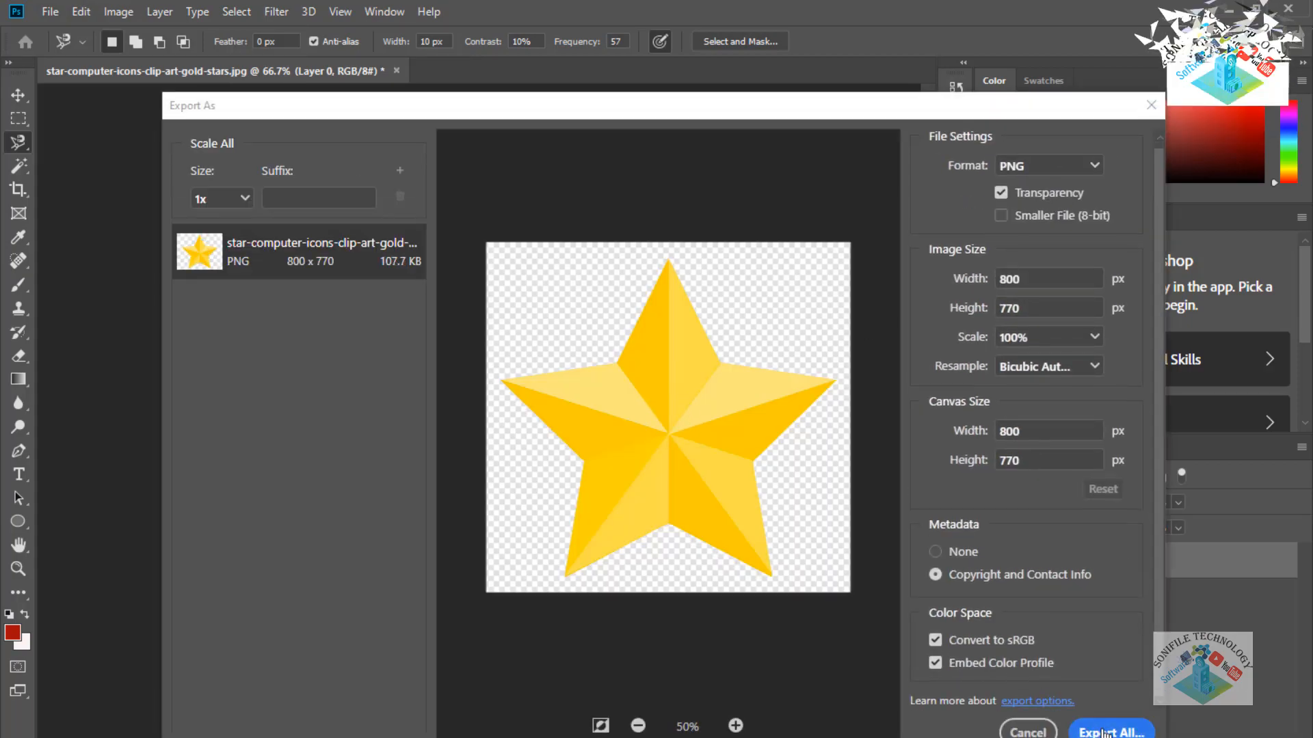
{"action": "left_click", "coordinate": [1111, 730]}
{"action": "type", "text": "New Star PNG"}
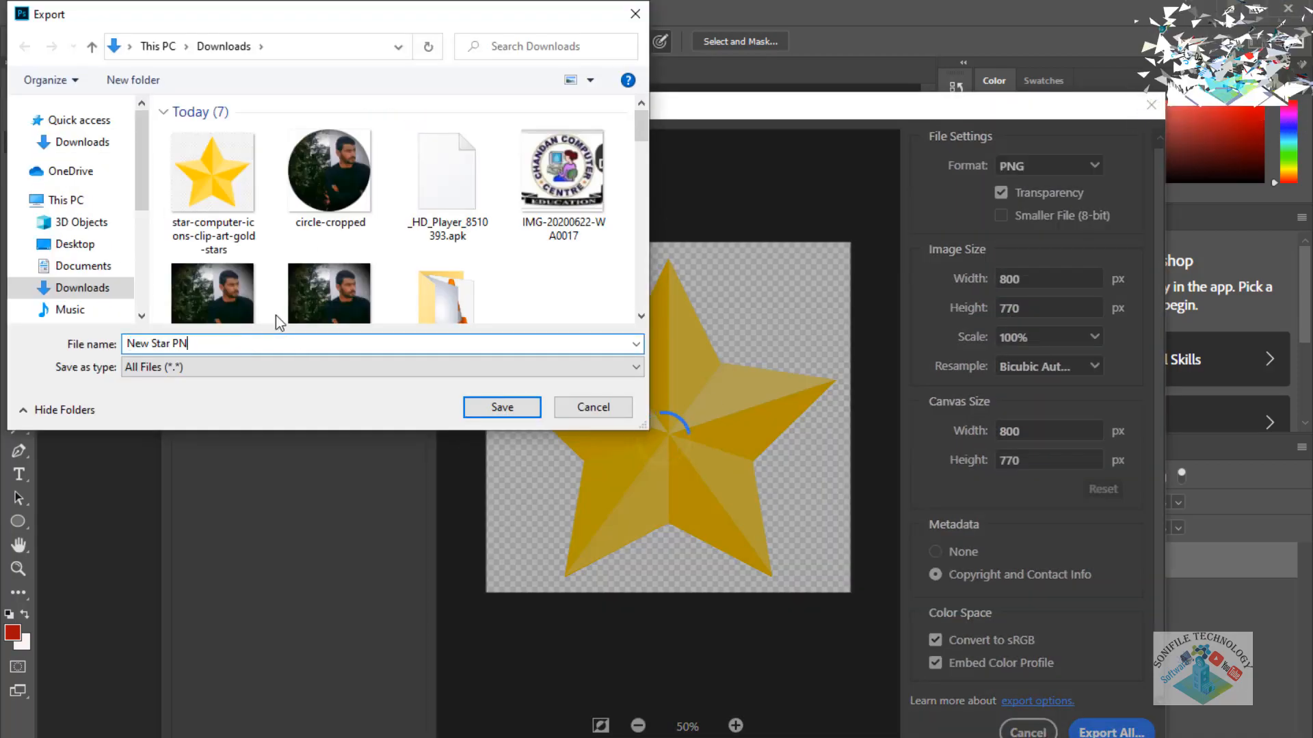
{"action": "key", "text": "Return"}
{"action": "left_click", "coordinate": [1229, 8]}
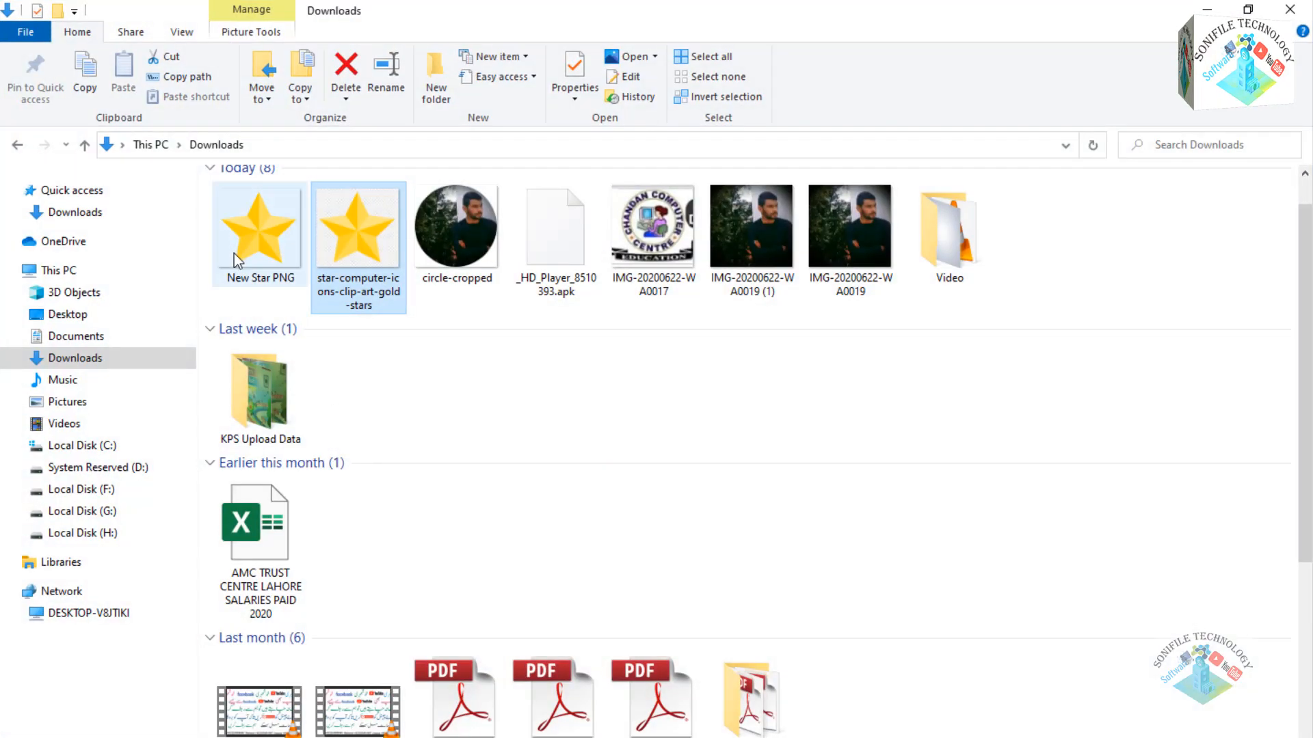
Drag New Star PNG into the badge, shrink it to about 61 px, and place it left of the portrait.
{"action": "left_click", "coordinate": [260, 241]}
{"action": "left_click_drag", "start_coordinate": [256, 234], "coordinate": [754, 472]}
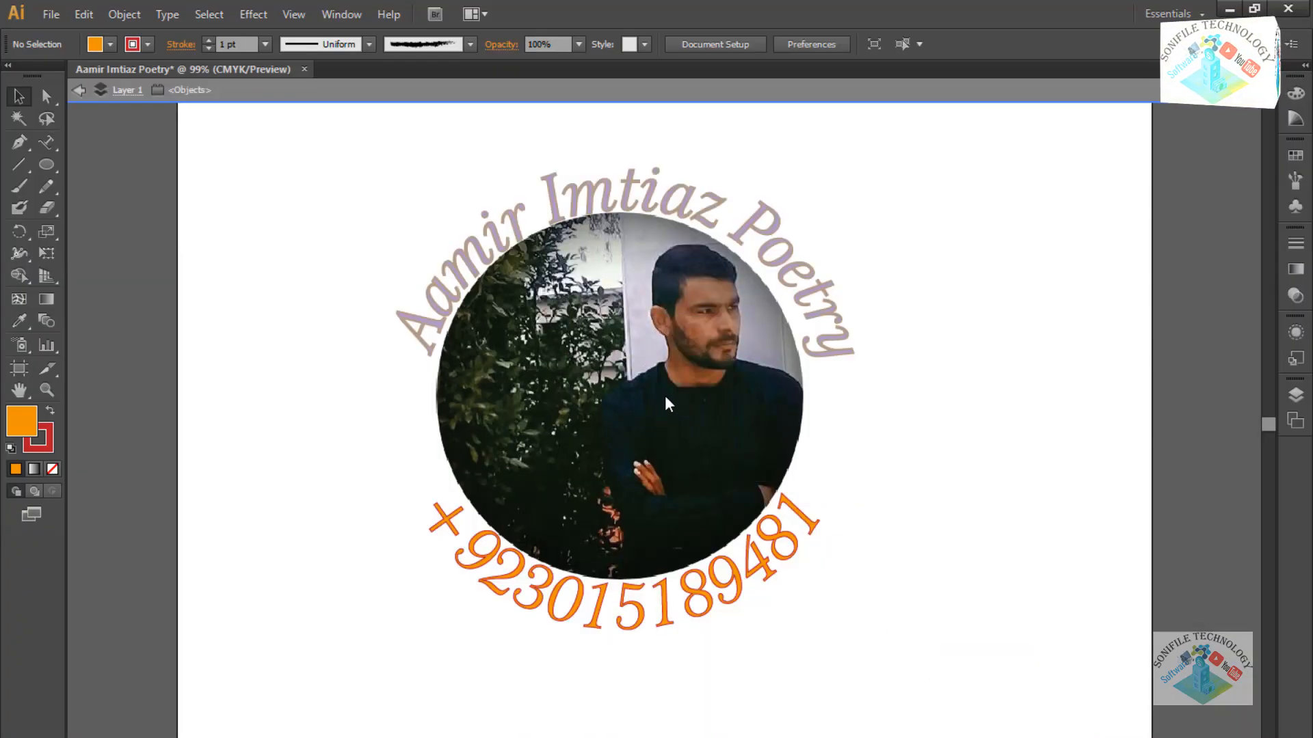
{"action": "left_click_drag", "start_coordinate": [1031, 737], "coordinate": [545, 284]}
{"action": "left_click_drag", "start_coordinate": [431, 247], "coordinate": [401, 439]}
{"action": "left_click_drag", "start_coordinate": [506, 539], "coordinate": [394, 487]}
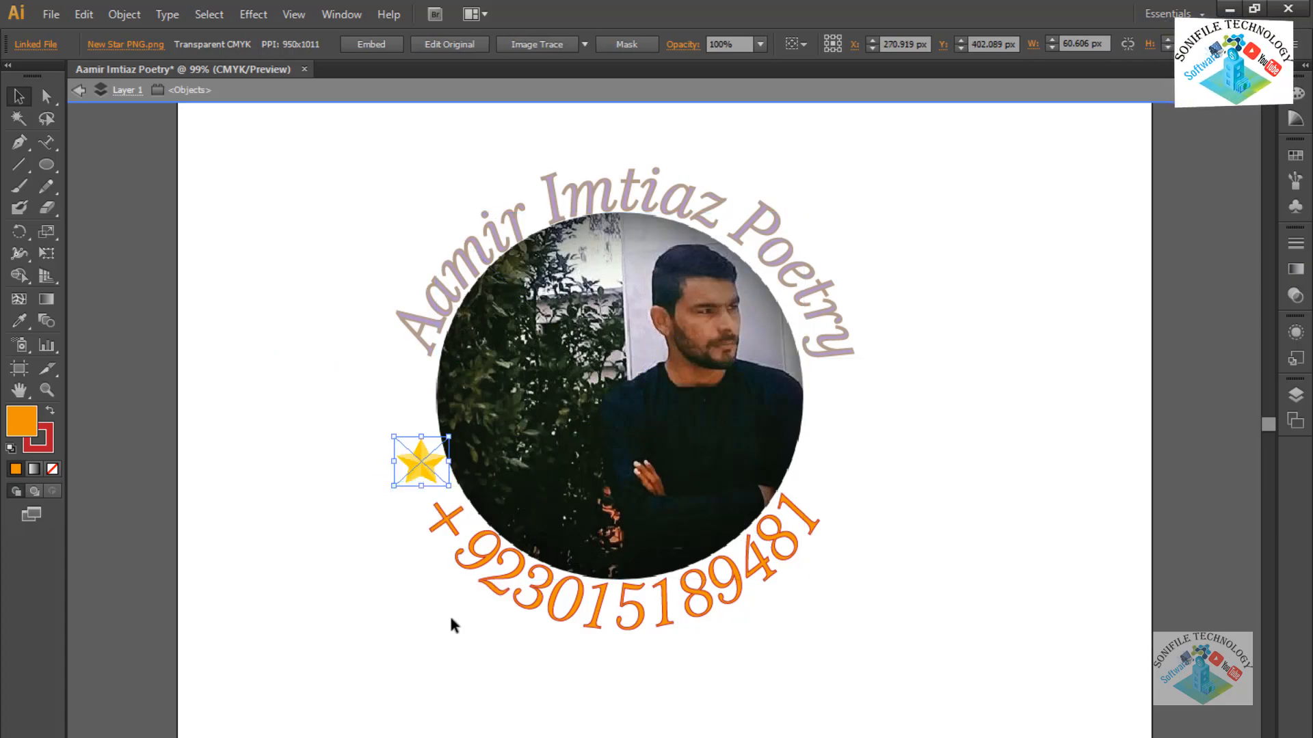
Nudge the left gold star into position beside the portrait, slightly higher.
{"action": "key", "text": "Down"}
{"action": "key", "text": "Up"}
{"action": "key", "text": "Up"}
{"action": "key", "text": "Up"}
{"action": "key", "text": "Up"}
{"action": "key", "text": "Up"}
{"action": "key", "text": "Up"}
{"action": "key", "text": "Up"}
{"action": "key", "text": "Up"}
{"action": "key", "text": "Up"}
{"action": "key", "text": "Up"}
{"action": "key", "text": "Up"}
{"action": "key", "text": "Up"}
{"action": "key", "text": "Up"}
{"action": "key", "text": "Left"}
{"action": "key", "text": "Left"}
{"action": "key", "text": "Left"}
{"action": "key", "text": "Left"}
{"action": "key", "text": "Left"}
{"action": "key", "text": "Left"}
{"action": "key", "text": "Left"}
{"action": "key", "text": "Up"}
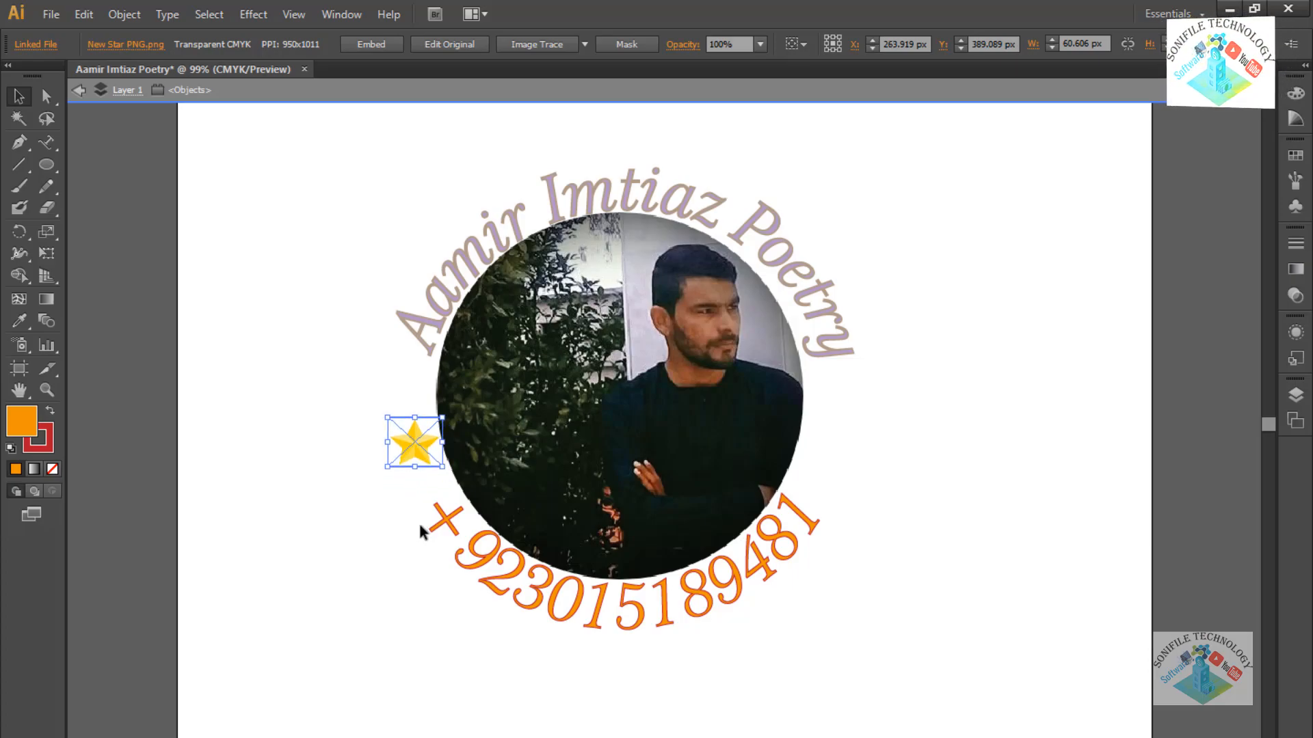
{"action": "key", "text": "shift+Up"}
{"action": "key", "text": "shift+Up"}
Copy and paste the star, lining the copy up exactly on the original.
{"action": "key", "text": "ctrl+c"}
{"action": "key", "text": "ctrl+v"}
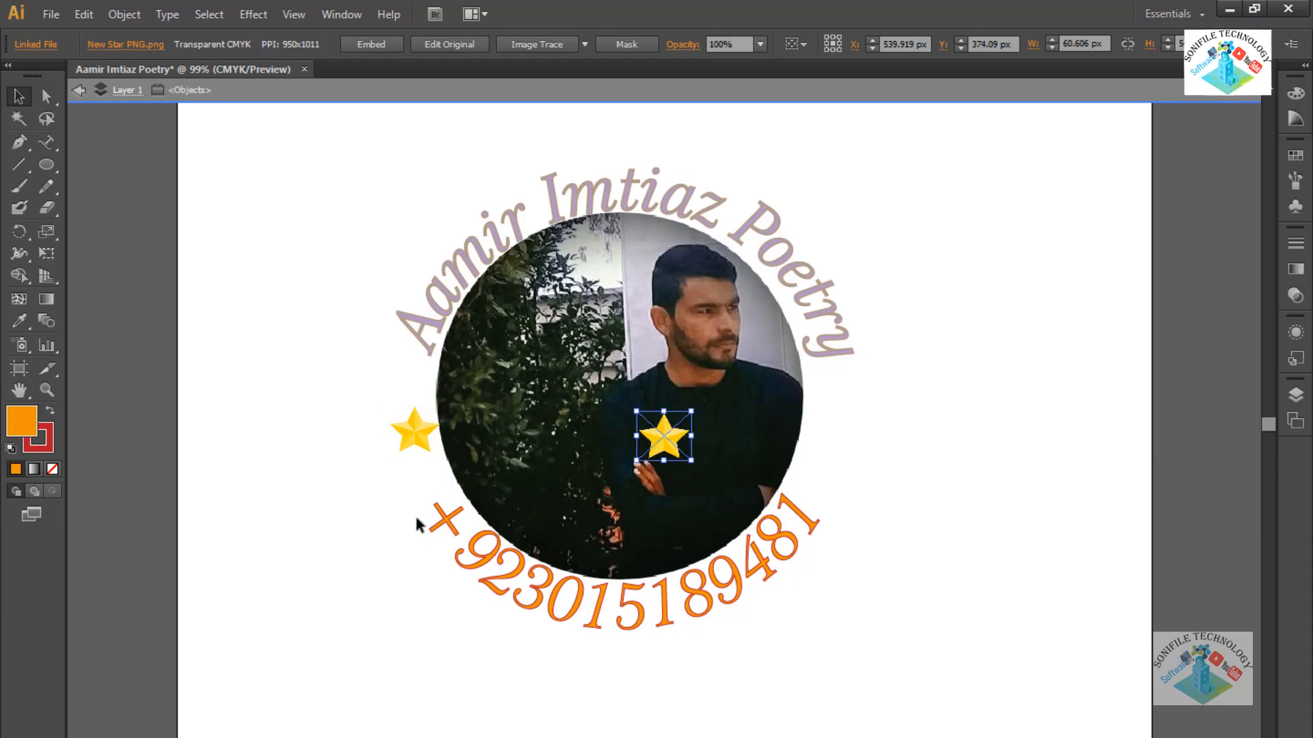
{"action": "key", "text": "Left"}
{"action": "key", "text": "Left"}
{"action": "key", "text": "Left"}
{"action": "key", "text": "Left"}
{"action": "key", "text": "Left"}
{"action": "key", "text": "Left"}
{"action": "key", "text": "Left"}
{"action": "key", "text": "Left"}
{"action": "key", "text": "Left"}
{"action": "key", "text": "Left"}
{"action": "key", "text": "Left"}
{"action": "key", "text": "Left"}
{"action": "key", "text": "Left"}
{"action": "key", "text": "Left"}
{"action": "key", "text": "Left"}
{"action": "key", "text": "Left"}
{"action": "key", "text": "Left"}
{"action": "key", "text": "Left"}
{"action": "key", "text": "Left"}
{"action": "key", "text": "Left"}
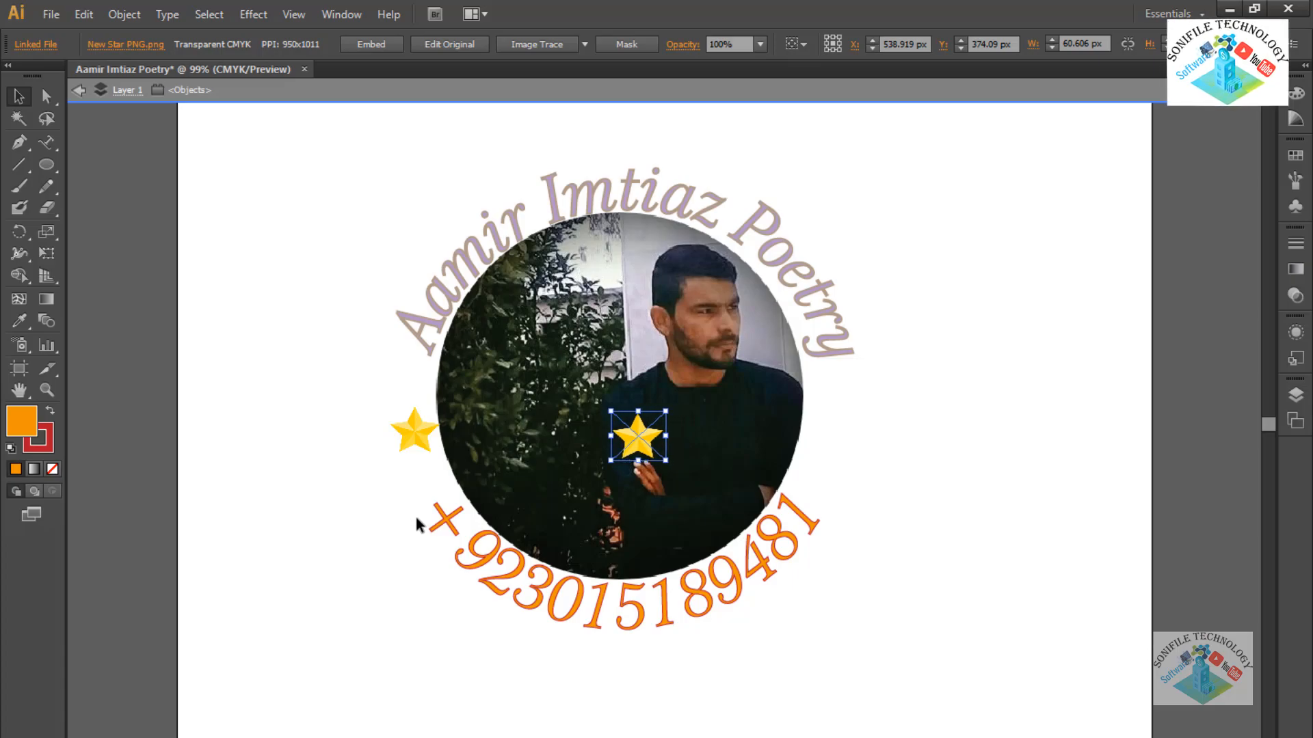
{"action": "key", "text": "Left"}
{"action": "key", "text": "Left"}
{"action": "key", "text": "Left"}
{"action": "key", "text": "Left"}
{"action": "key", "text": "Left"}
{"action": "key", "text": "Left"}
{"action": "key", "text": "Left"}
{"action": "key", "text": "Left"}
{"action": "key", "text": "Left"}
{"action": "key", "text": "Left"}
{"action": "key", "text": "Left"}
{"action": "key", "text": "Left"}
{"action": "key", "text": "Left"}
{"action": "key", "text": "Left"}
{"action": "key", "text": "Left"}
{"action": "key", "text": "Left"}
{"action": "key", "text": "Left"}
{"action": "key", "text": "Left"}
{"action": "key", "text": "Left"}
{"action": "key", "text": "Left"}
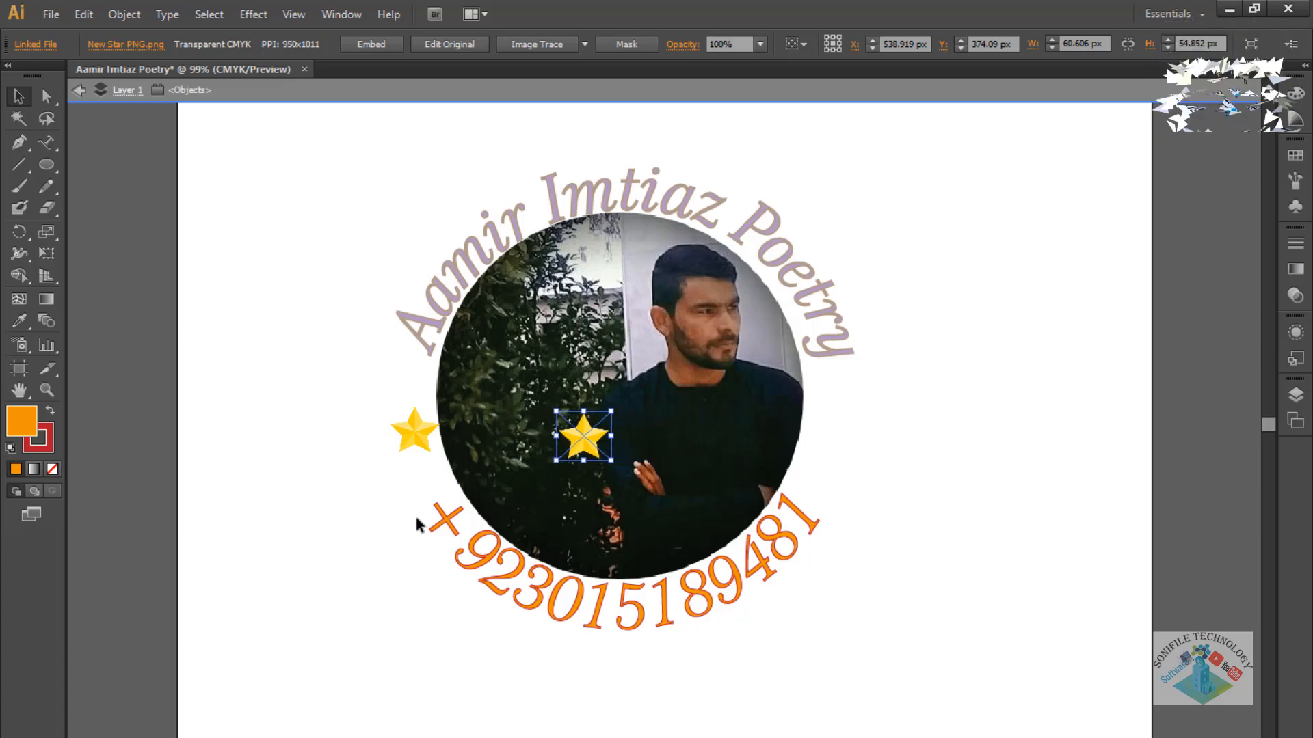
{"action": "key", "text": "Left"}
{"action": "key", "text": "Left"}
{"action": "key", "text": "Left"}
{"action": "key", "text": "Left"}
{"action": "key", "text": "Left"}
{"action": "key", "text": "Left"}
{"action": "key", "text": "Left"}
{"action": "key", "text": "Left"}
{"action": "key", "text": "Left"}
{"action": "key", "text": "Left"}
{"action": "key", "text": "Left"}
{"action": "key", "text": "Left"}
{"action": "key", "text": "Left"}
{"action": "key", "text": "Left"}
{"action": "key", "text": "Left"}
{"action": "key", "text": "Left"}
{"action": "key", "text": "Left"}
{"action": "key", "text": "Left"}
{"action": "key", "text": "Left"}
{"action": "key", "text": "Left"}
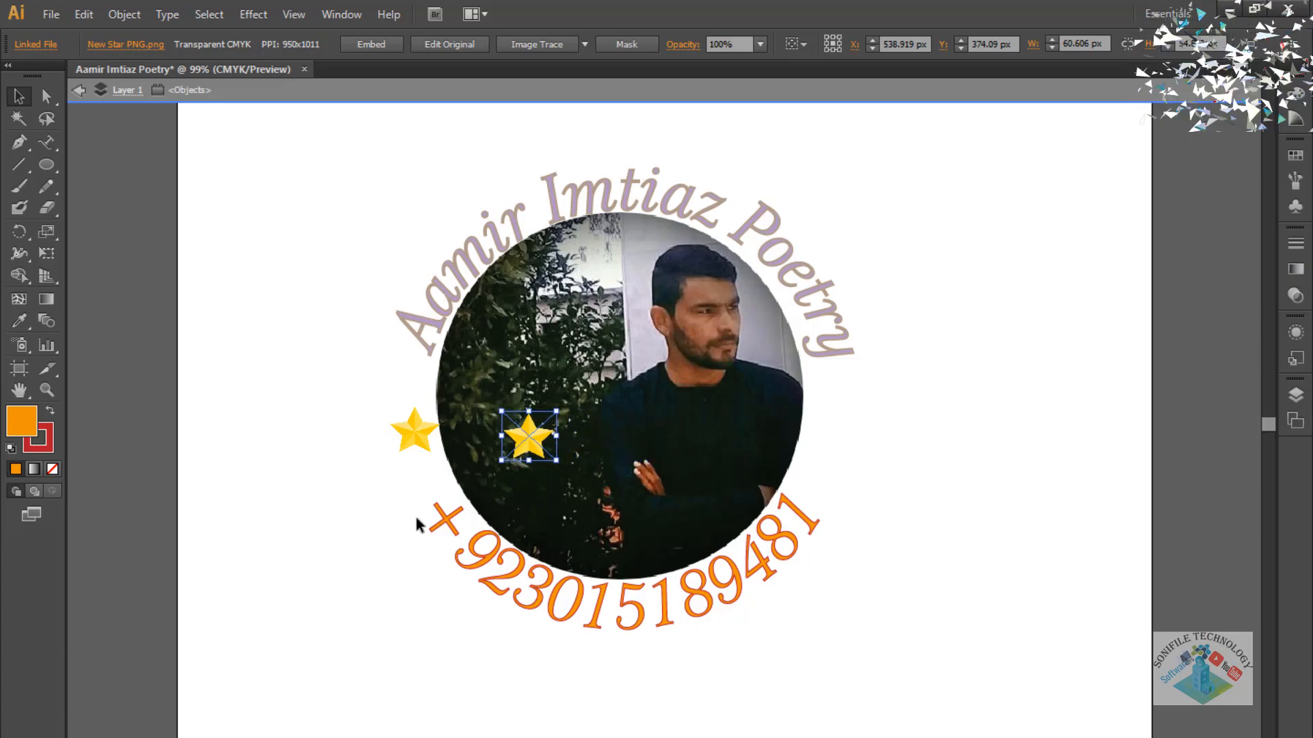
{"action": "key", "text": "Left"}
{"action": "key", "text": "Left"}
{"action": "key", "text": "Left"}
{"action": "key", "text": "Left"}
{"action": "key", "text": "Left"}
{"action": "key", "text": "Left"}
{"action": "key", "text": "Left"}
{"action": "key", "text": "Left"}
{"action": "key", "text": "Left"}
{"action": "key", "text": "Left"}
{"action": "key", "text": "Left"}
{"action": "key", "text": "Left"}
{"action": "key", "text": "Left"}
{"action": "key", "text": "Left"}
{"action": "key", "text": "Left"}
{"action": "key", "text": "Left"}
{"action": "key", "text": "Left"}
{"action": "key", "text": "Left"}
{"action": "key", "text": "Left"}
{"action": "key", "text": "Left"}
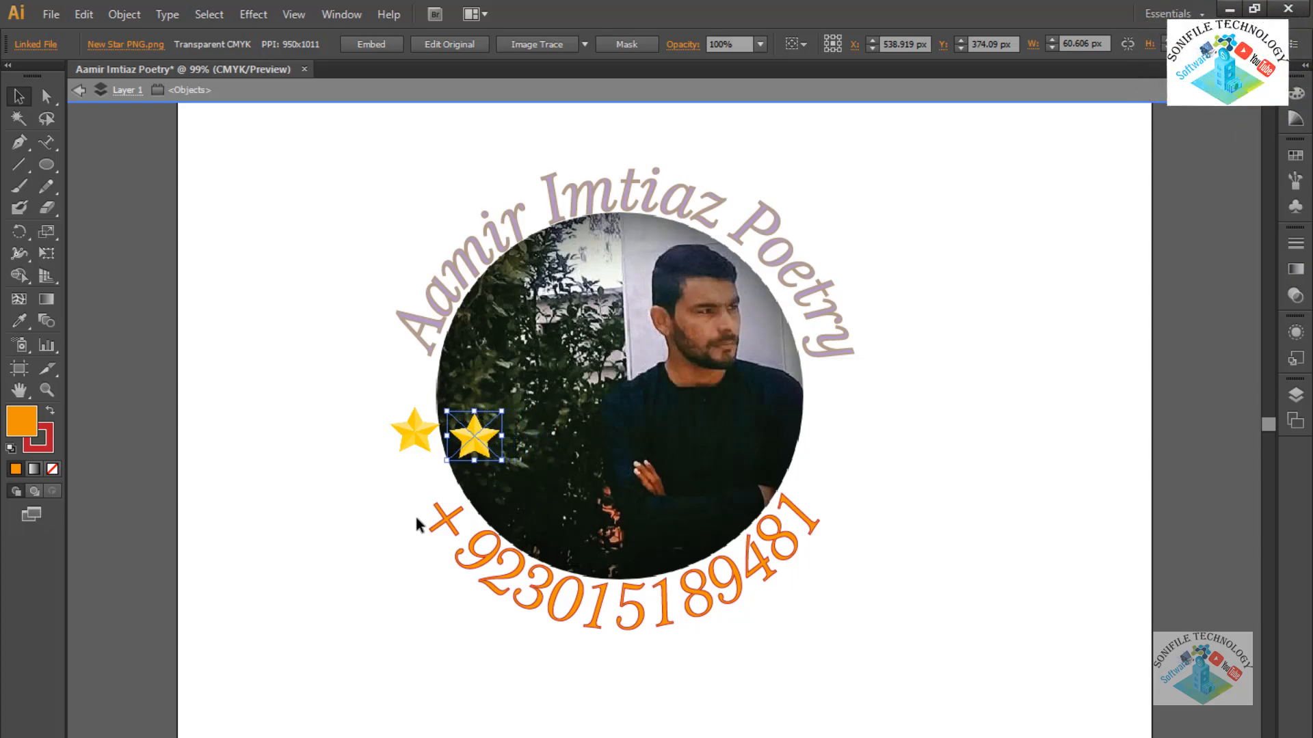
{"action": "key", "text": "Left"}
{"action": "key", "text": "Left"}
{"action": "key", "text": "Left"}
{"action": "key", "text": "Left"}
{"action": "key", "text": "Left"}
{"action": "key", "text": "Left"}
{"action": "key", "text": "Left"}
{"action": "key", "text": "Left"}
{"action": "key", "text": "Left"}
{"action": "key", "text": "Left"}
{"action": "key", "text": "Left"}
{"action": "key", "text": "Left"}
{"action": "key", "text": "Left"}
{"action": "key", "text": "Left"}
{"action": "key", "text": "Left"}
{"action": "key", "text": "Left"}
{"action": "key", "text": "Left"}
{"action": "key", "text": "Left"}
{"action": "key", "text": "Left"}
{"action": "key", "text": "Left"}
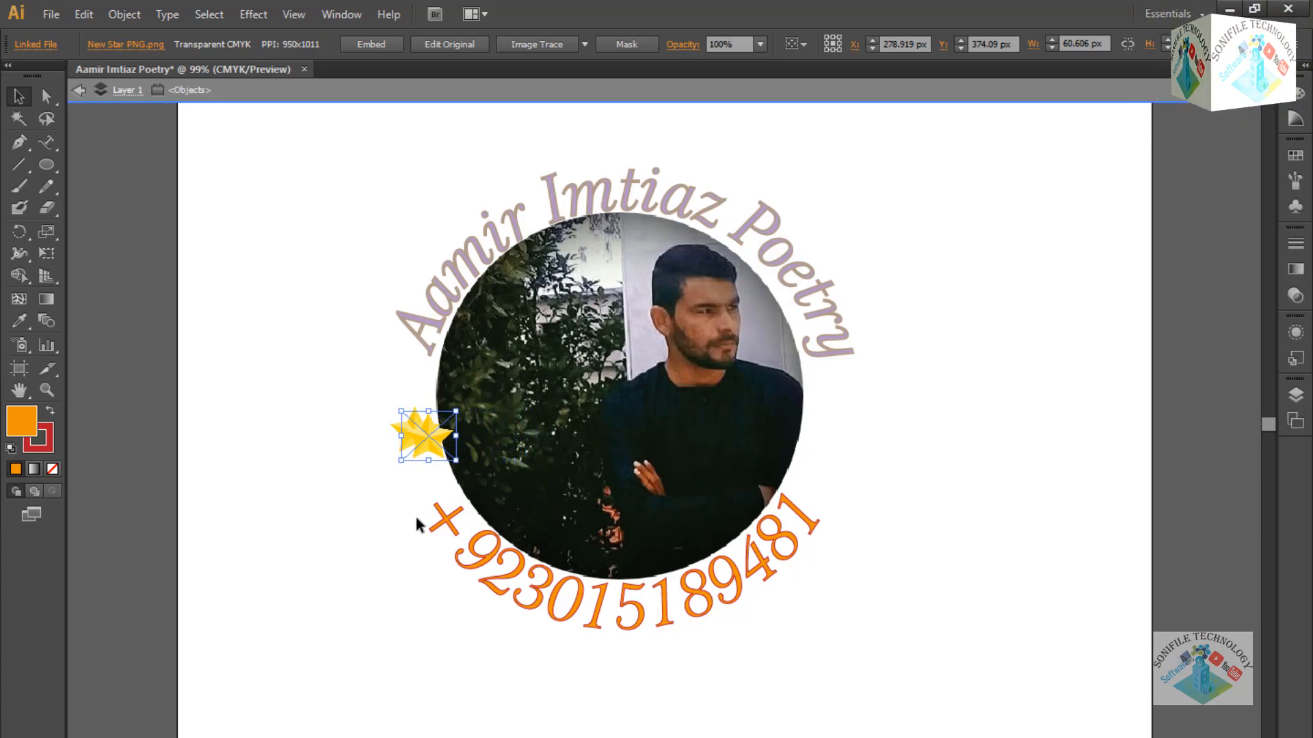
{"action": "key", "text": "Left"}
{"action": "key", "text": "Left"}
{"action": "key", "text": "Left"}
{"action": "key", "text": "Left"}
{"action": "key", "text": "Left"}
{"action": "key", "text": "Left"}
{"action": "key", "text": "Left"}
{"action": "key", "text": "Left"}
{"action": "key", "text": "Left"}
{"action": "key", "text": "Left"}
{"action": "key", "text": "Left"}
{"action": "key", "text": "Left"}
{"action": "key", "text": "Left"}
{"action": "key", "text": "Up"}
{"action": "key", "text": "Up"}
{"action": "key", "text": "Up"}
{"action": "key", "text": "Up"}
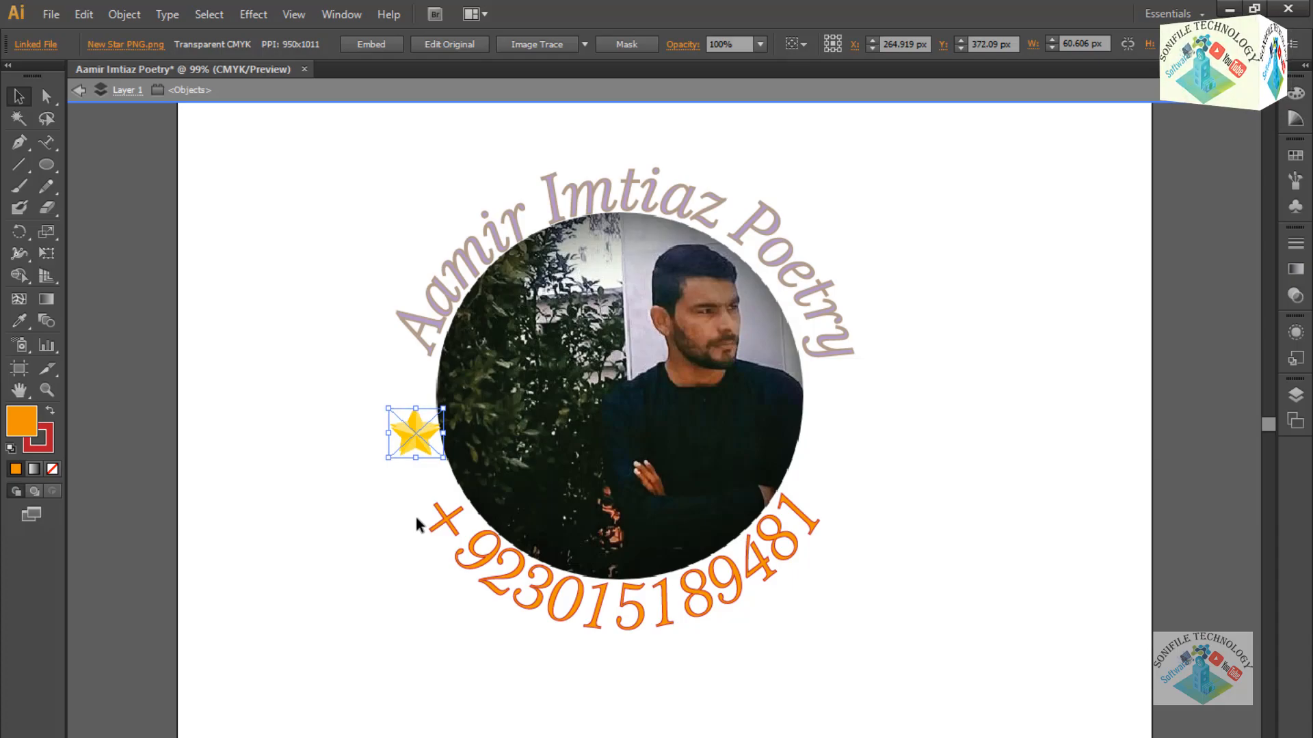
Move the copied star right until it sits just right of the portrait, then deselect.
{"action": "key", "text": "Right"}
{"action": "key", "text": "Right"}
{"action": "key", "text": "Right"}
{"action": "key", "text": "Right"}
{"action": "key", "text": "Right"}
{"action": "key", "text": "Right"}
{"action": "key", "text": "Right"}
{"action": "key", "text": "Right"}
{"action": "key", "text": "Right"}
{"action": "key", "text": "Right"}
{"action": "key", "text": "Right"}
{"action": "key", "text": "Right"}
{"action": "key", "text": "Right"}
{"action": "key", "text": "Right"}
{"action": "key", "text": "Right"}
{"action": "key", "text": "Right"}
{"action": "key", "text": "Right"}
{"action": "key", "text": "Right"}
{"action": "key", "text": "Right"}
{"action": "key", "text": "Right"}
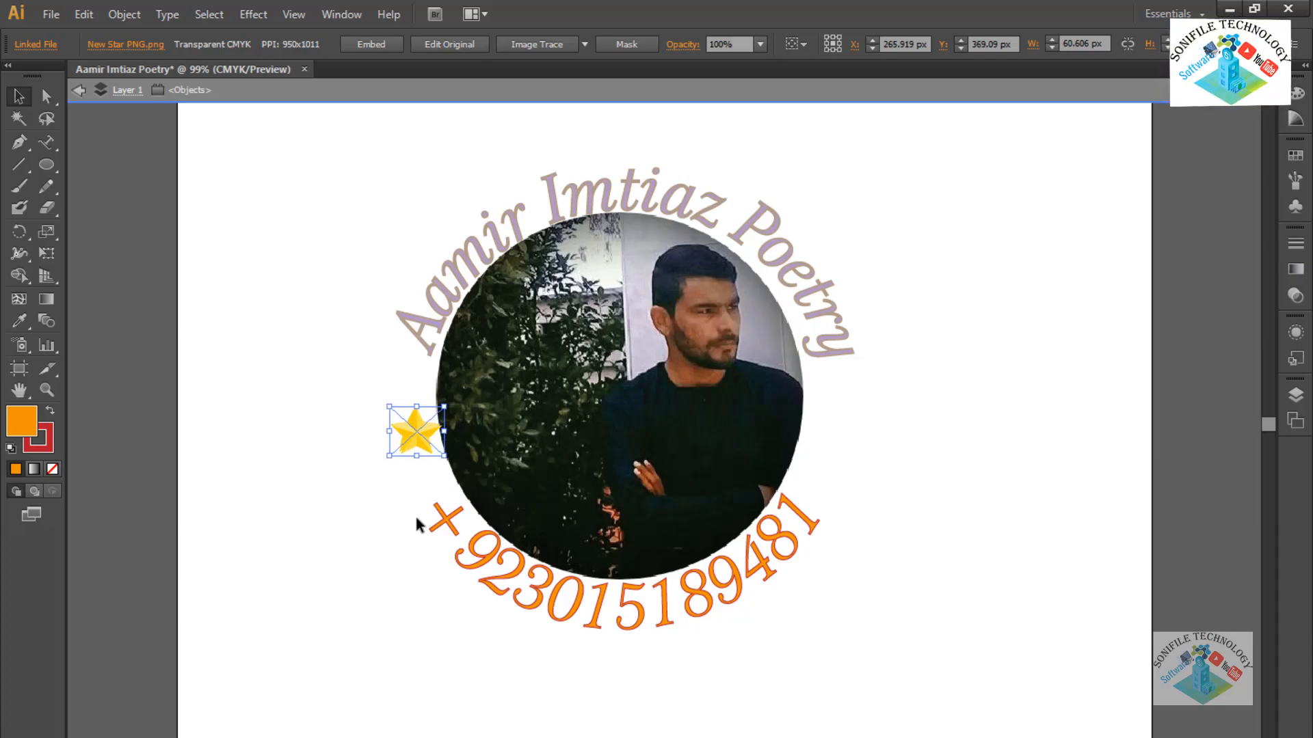
{"action": "key", "text": "Right"}
{"action": "key", "text": "Right"}
{"action": "key", "text": "Right"}
{"action": "key", "text": "Right"}
{"action": "key", "text": "Right"}
{"action": "key", "text": "Right"}
{"action": "key", "text": "Right"}
{"action": "key", "text": "Right"}
{"action": "key", "text": "Right"}
{"action": "key", "text": "Right"}
{"action": "key", "text": "Right"}
{"action": "key", "text": "Right"}
{"action": "key", "text": "Right"}
{"action": "key", "text": "Right"}
{"action": "key", "text": "Right"}
{"action": "key", "text": "Right"}
{"action": "key", "text": "Right"}
{"action": "key", "text": "Right"}
{"action": "key", "text": "Right"}
{"action": "key", "text": "Right"}
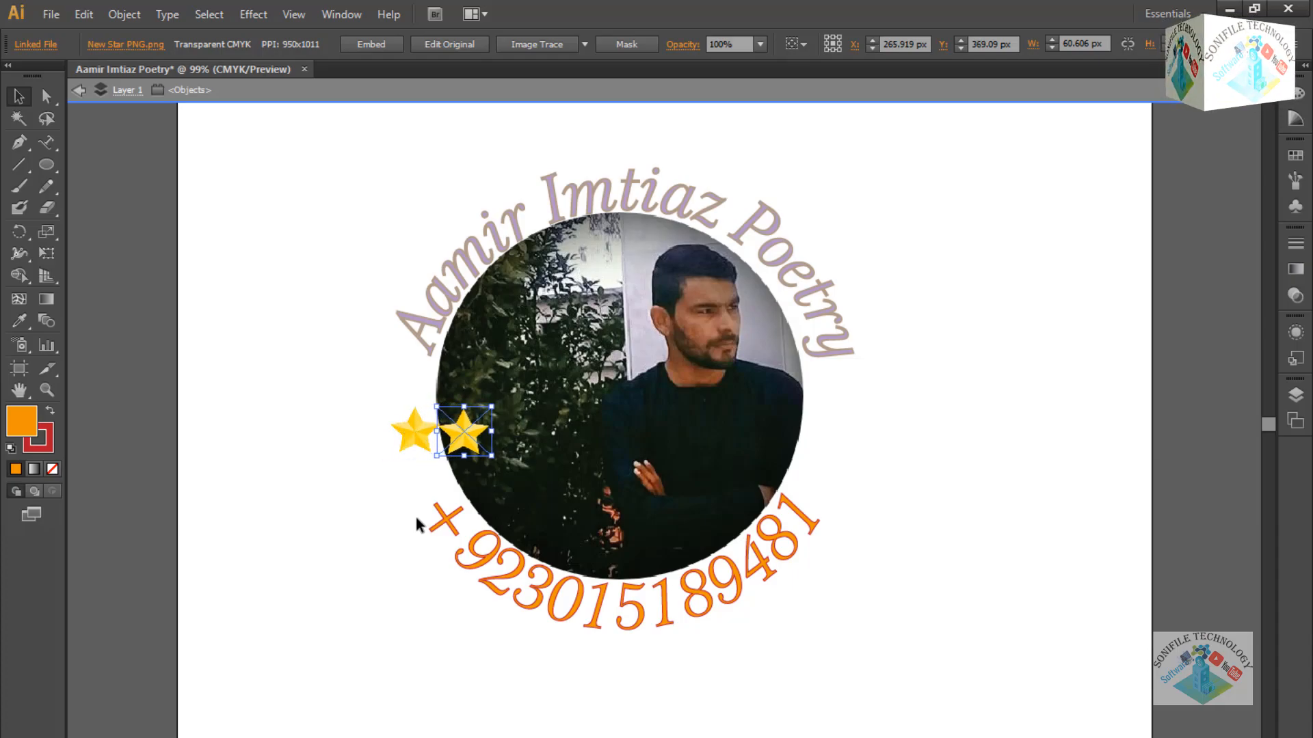
{"action": "key", "text": "Right"}
{"action": "key", "text": "Right"}
{"action": "key", "text": "Right"}
{"action": "key", "text": "Right"}
{"action": "key", "text": "Right"}
{"action": "key", "text": "Right"}
{"action": "key", "text": "Right"}
{"action": "key", "text": "Right"}
{"action": "key", "text": "Right"}
{"action": "key", "text": "Right"}
{"action": "key", "text": "Right"}
{"action": "key", "text": "Right"}
{"action": "key", "text": "Right"}
{"action": "key", "text": "Right"}
{"action": "key", "text": "Right"}
{"action": "key", "text": "Right"}
{"action": "key", "text": "Right"}
{"action": "key", "text": "Right"}
{"action": "key", "text": "Right"}
{"action": "key", "text": "Right"}
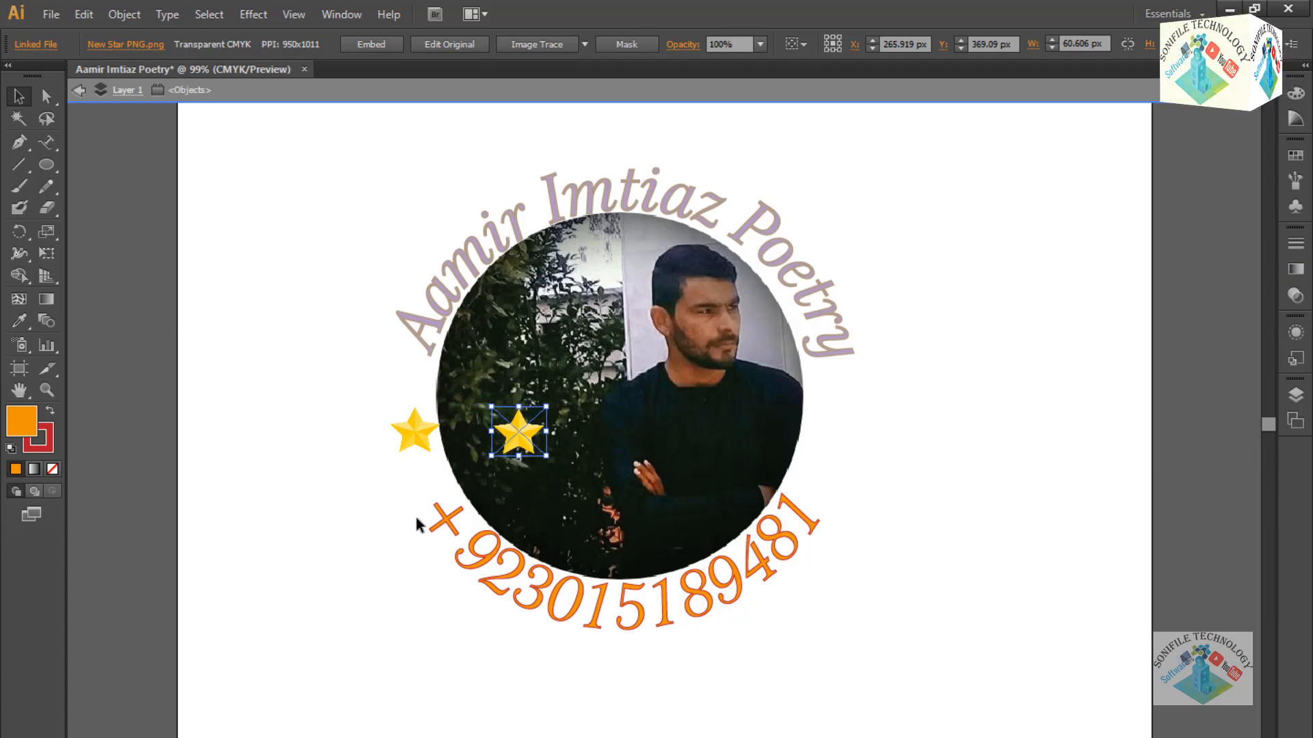
{"action": "key", "text": "Right"}
{"action": "key", "text": "Right"}
{"action": "key", "text": "Right"}
{"action": "key", "text": "Right"}
{"action": "key", "text": "Right"}
{"action": "key", "text": "Right"}
{"action": "key", "text": "Right"}
{"action": "key", "text": "Right"}
{"action": "key", "text": "Right"}
{"action": "key", "text": "Right"}
{"action": "key", "text": "Right"}
{"action": "key", "text": "Right"}
{"action": "key", "text": "Right"}
{"action": "key", "text": "Right"}
{"action": "key", "text": "Right"}
{"action": "key", "text": "Right"}
{"action": "key", "text": "Right"}
{"action": "key", "text": "Right"}
{"action": "key", "text": "Right"}
{"action": "key", "text": "Right"}
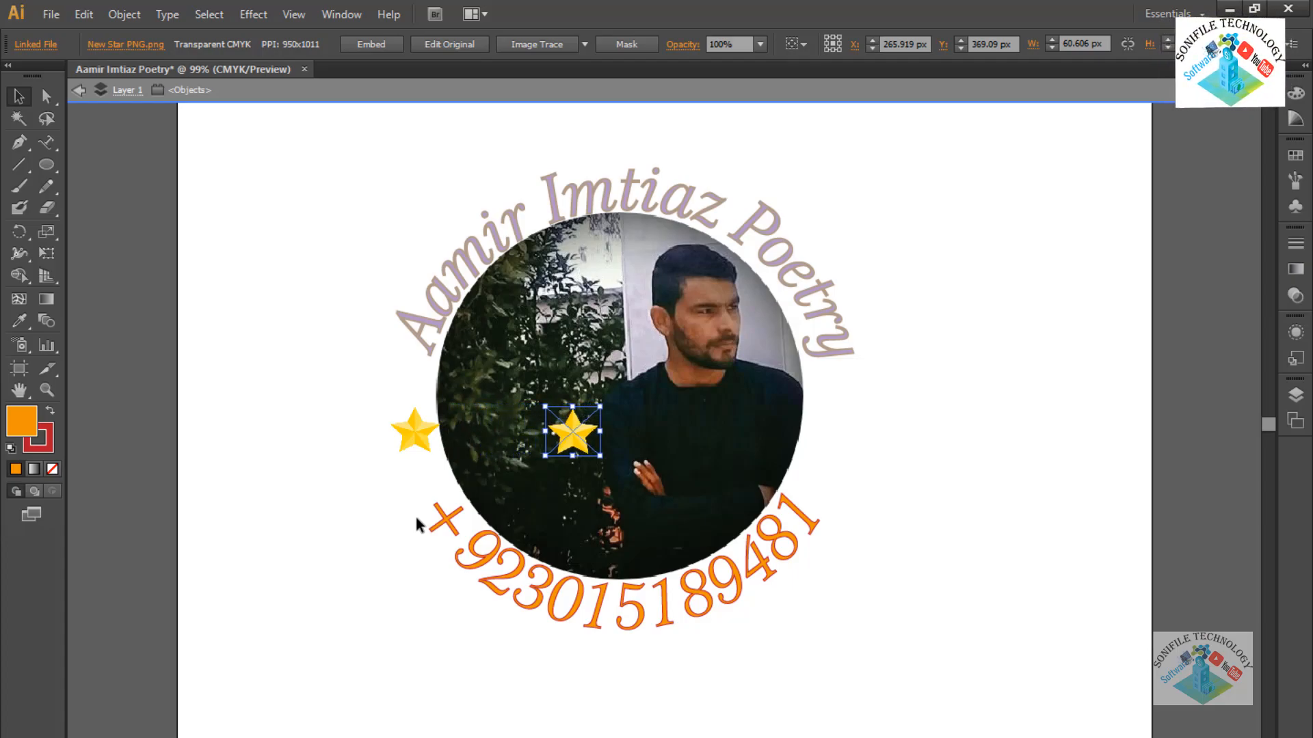
{"action": "key", "text": "Right"}
{"action": "key", "text": "Right"}
{"action": "key", "text": "Right"}
{"action": "key", "text": "Right"}
{"action": "key", "text": "Right"}
{"action": "key", "text": "Right"}
{"action": "key", "text": "Right"}
{"action": "key", "text": "Right"}
{"action": "key", "text": "Right"}
{"action": "key", "text": "Right"}
{"action": "key", "text": "Right"}
{"action": "key", "text": "Right"}
{"action": "key", "text": "Right"}
{"action": "key", "text": "Right"}
{"action": "key", "text": "Right"}
{"action": "key", "text": "Right"}
{"action": "key", "text": "Right"}
{"action": "key", "text": "Right"}
{"action": "key", "text": "Right"}
{"action": "key", "text": "Right"}
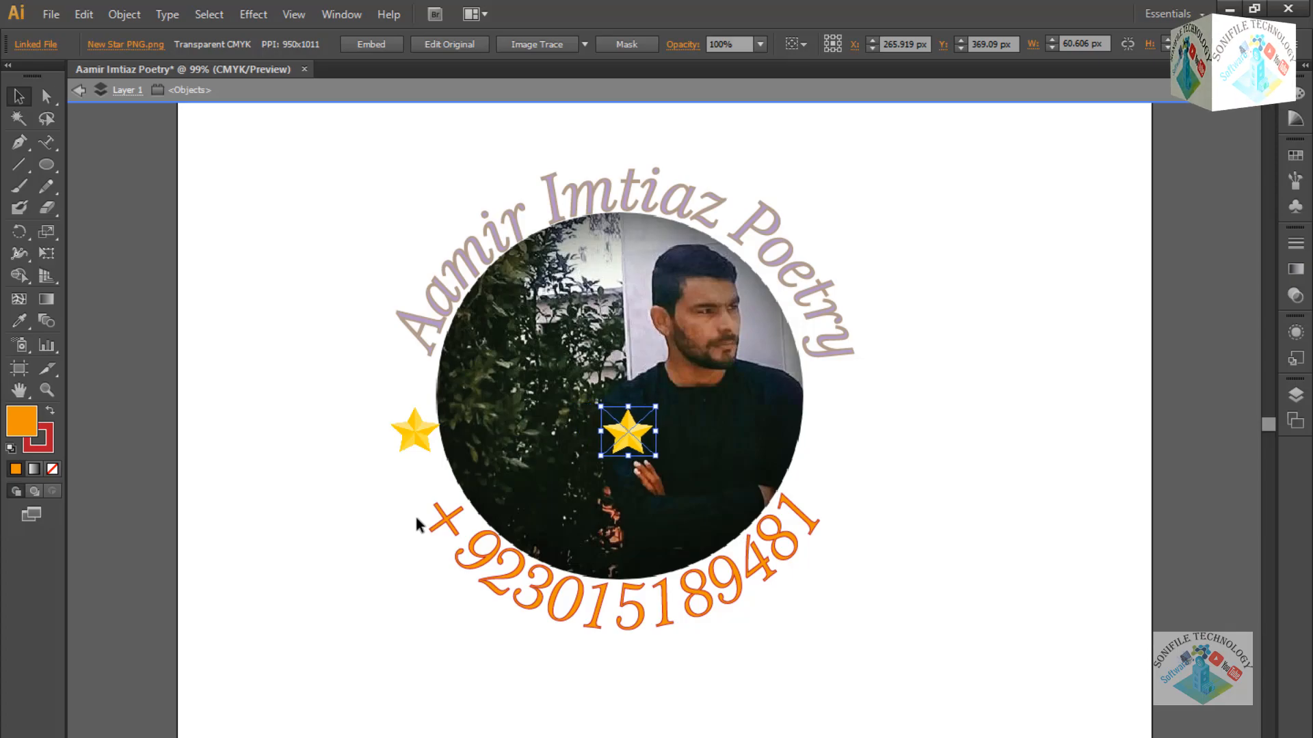
{"action": "key", "text": "Right"}
{"action": "key", "text": "Right"}
{"action": "key", "text": "Right"}
{"action": "key", "text": "Right"}
{"action": "key", "text": "Right"}
{"action": "key", "text": "Right"}
{"action": "key", "text": "Right"}
{"action": "key", "text": "Right"}
{"action": "key", "text": "Right"}
{"action": "key", "text": "Right"}
{"action": "key", "text": "Right"}
{"action": "key", "text": "Right"}
{"action": "key", "text": "Right"}
{"action": "key", "text": "Right"}
{"action": "key", "text": "Right"}
{"action": "key", "text": "Right"}
{"action": "key", "text": "Right"}
{"action": "key", "text": "Right"}
{"action": "key", "text": "Right"}
{"action": "key", "text": "Right"}
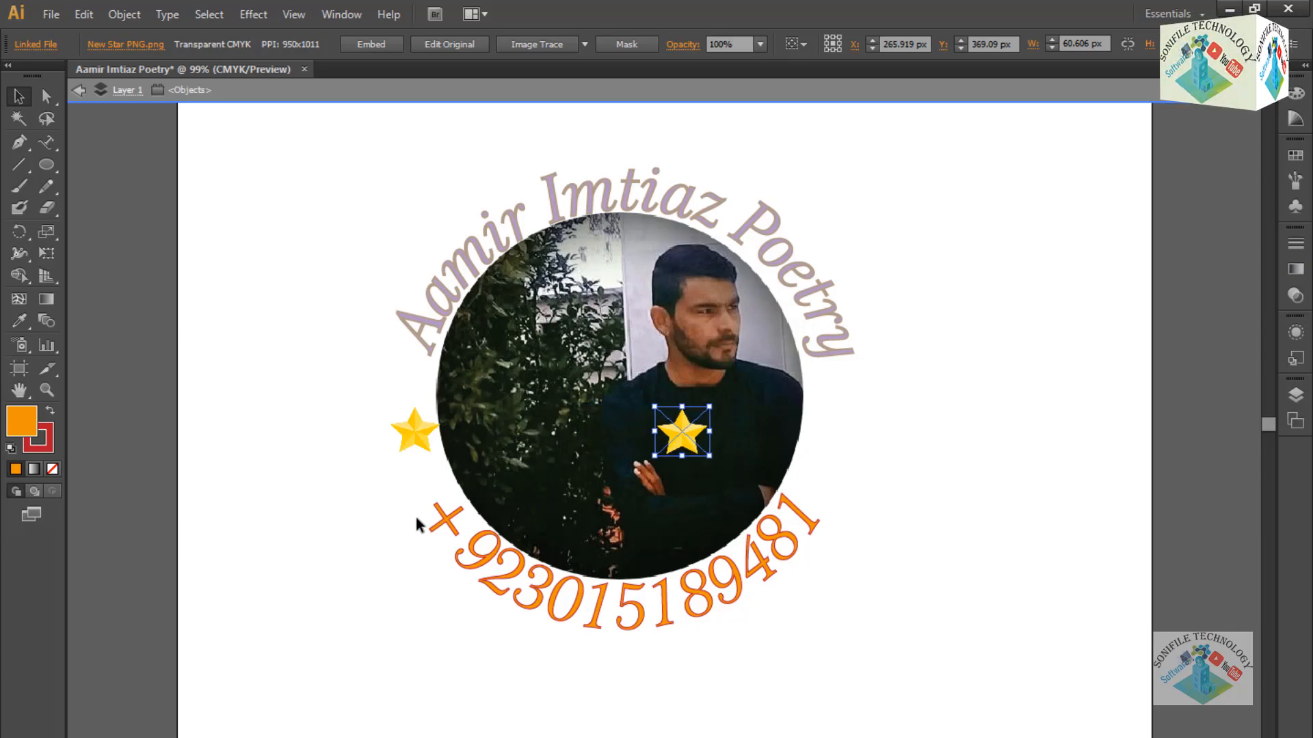
{"action": "key", "text": "Right"}
{"action": "key", "text": "Right"}
{"action": "key", "text": "Right"}
{"action": "key", "text": "Right"}
{"action": "key", "text": "Right"}
{"action": "key", "text": "Right"}
{"action": "key", "text": "Right"}
{"action": "key", "text": "Right"}
{"action": "key", "text": "Right"}
{"action": "key", "text": "Right"}
{"action": "key", "text": "Right"}
{"action": "key", "text": "Right"}
{"action": "key", "text": "Right"}
{"action": "key", "text": "Right"}
{"action": "key", "text": "Right"}
{"action": "key", "text": "Right"}
{"action": "key", "text": "Right"}
{"action": "key", "text": "Right"}
{"action": "key", "text": "Right"}
{"action": "key", "text": "Right"}
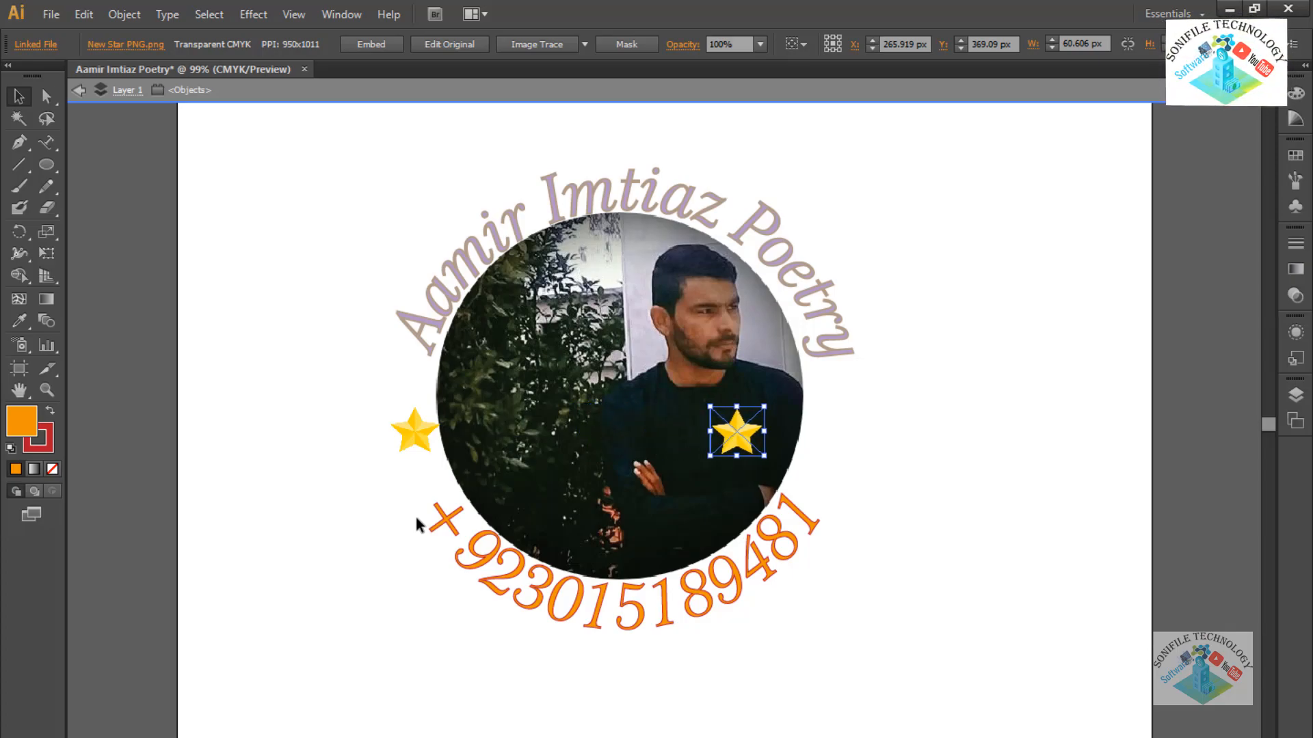
{"action": "key", "text": "Right"}
{"action": "key", "text": "Right"}
{"action": "key", "text": "Right"}
{"action": "key", "text": "Right"}
{"action": "key", "text": "Right"}
{"action": "key", "text": "Right"}
{"action": "key", "text": "Right"}
{"action": "key", "text": "Right"}
{"action": "key", "text": "Right"}
{"action": "key", "text": "Right"}
{"action": "key", "text": "Right"}
{"action": "key", "text": "Right"}
{"action": "key", "text": "Right"}
{"action": "key", "text": "Right"}
{"action": "key", "text": "Right"}
{"action": "key", "text": "Right"}
{"action": "key", "text": "Right"}
{"action": "key", "text": "Right"}
{"action": "key", "text": "Right"}
{"action": "key", "text": "Right"}
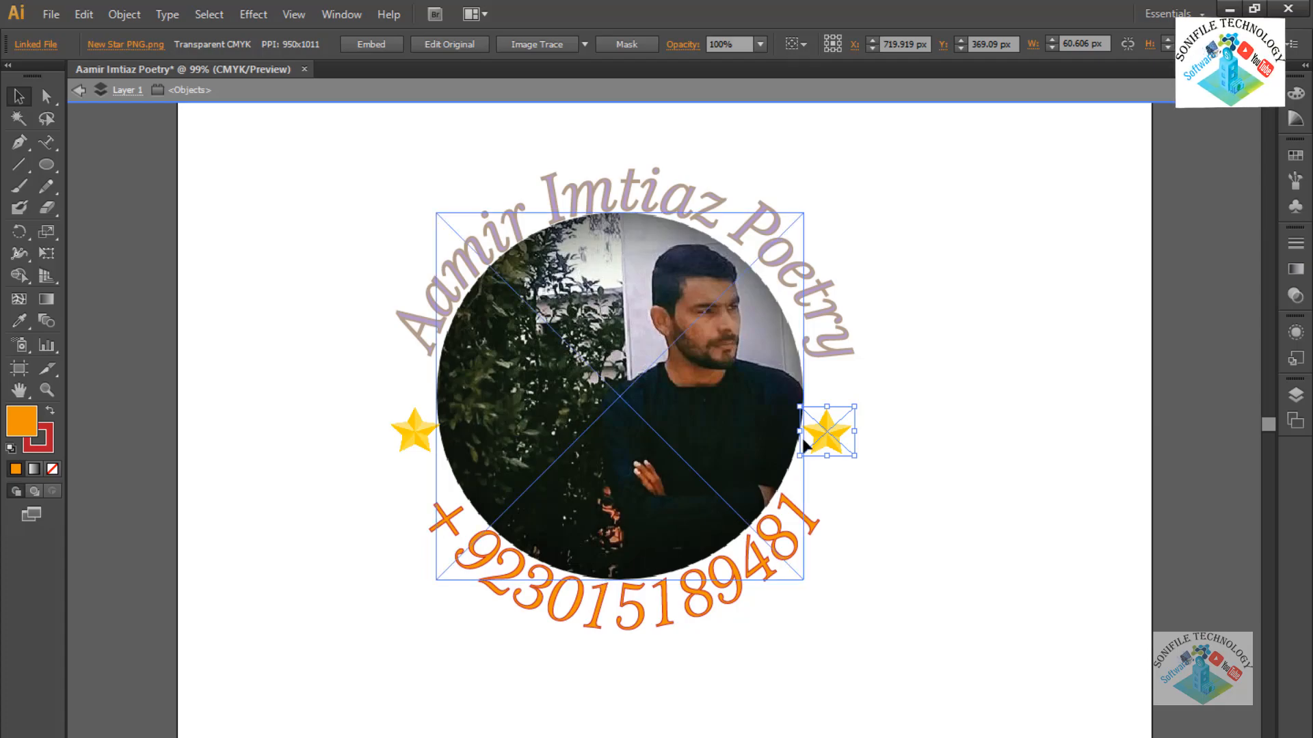
{"action": "left_click", "coordinate": [1009, 452]}
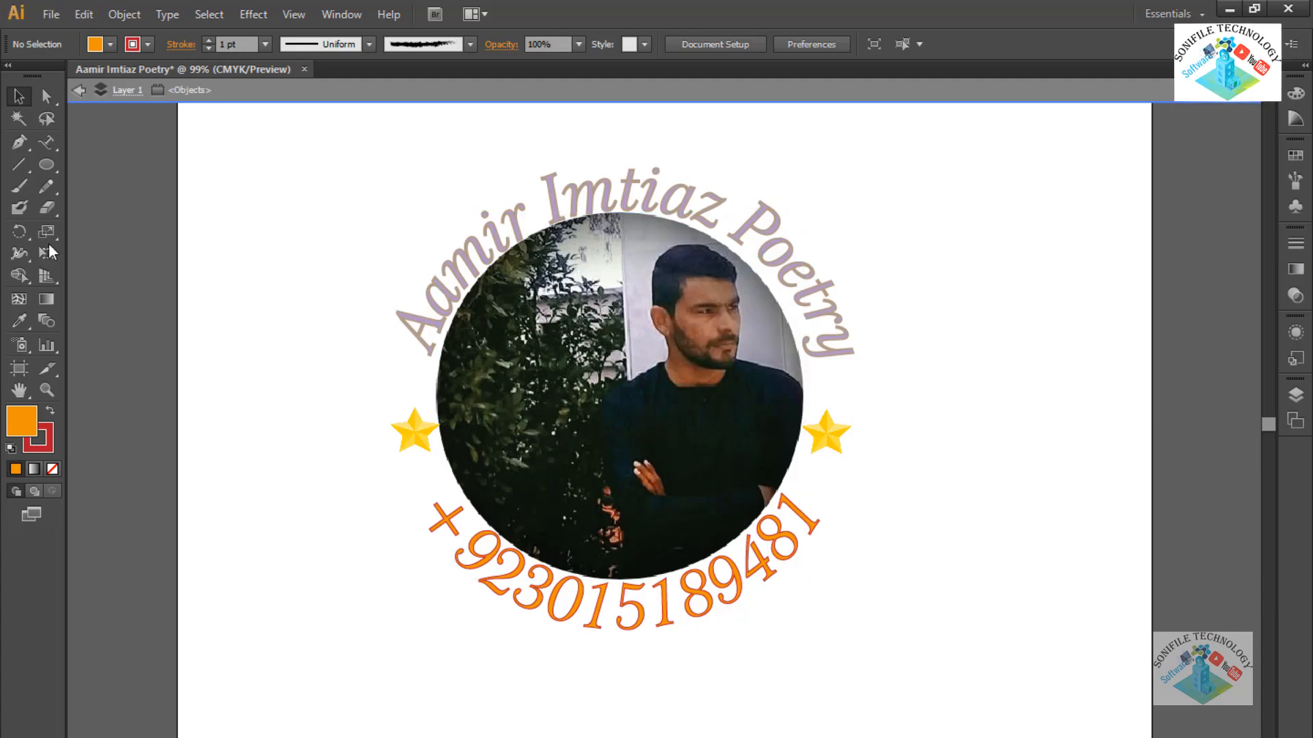
Export the badge as a PNG file into the Downloads folder.
{"action": "left_click", "coordinate": [49, 14]}
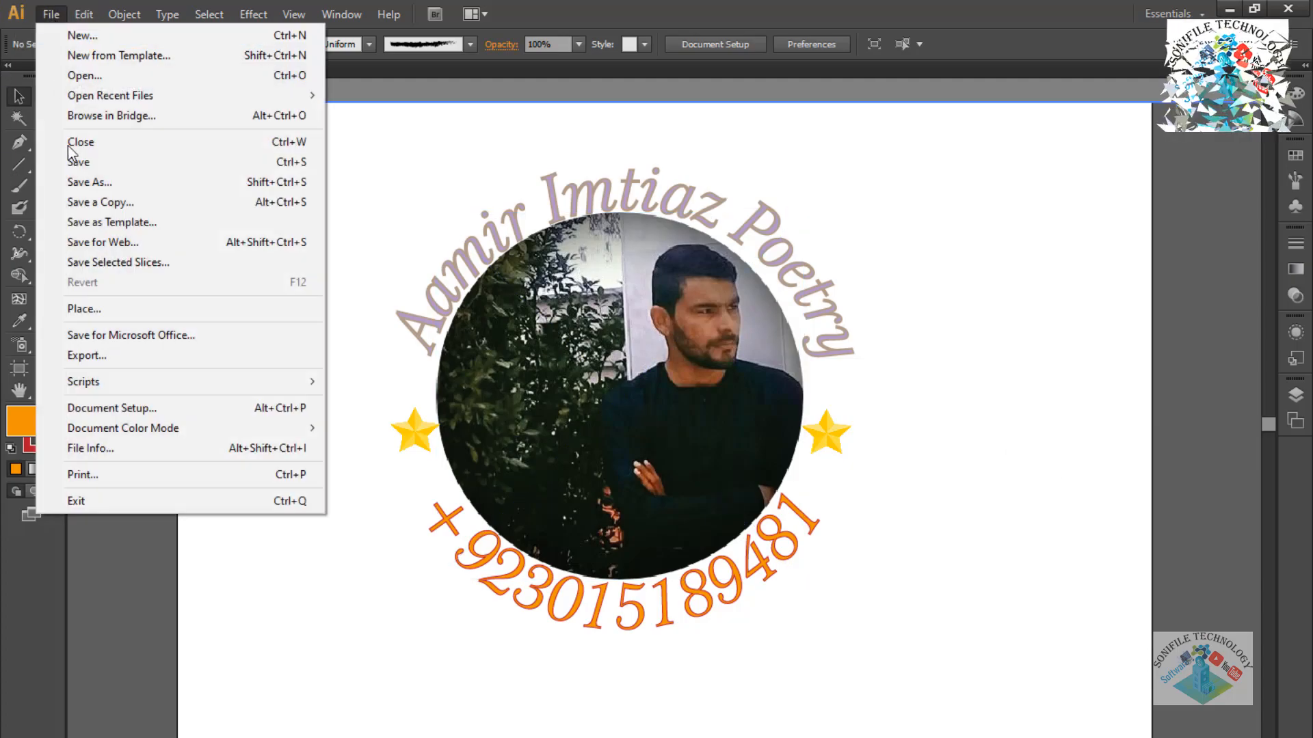
{"action": "left_click", "coordinate": [109, 355]}
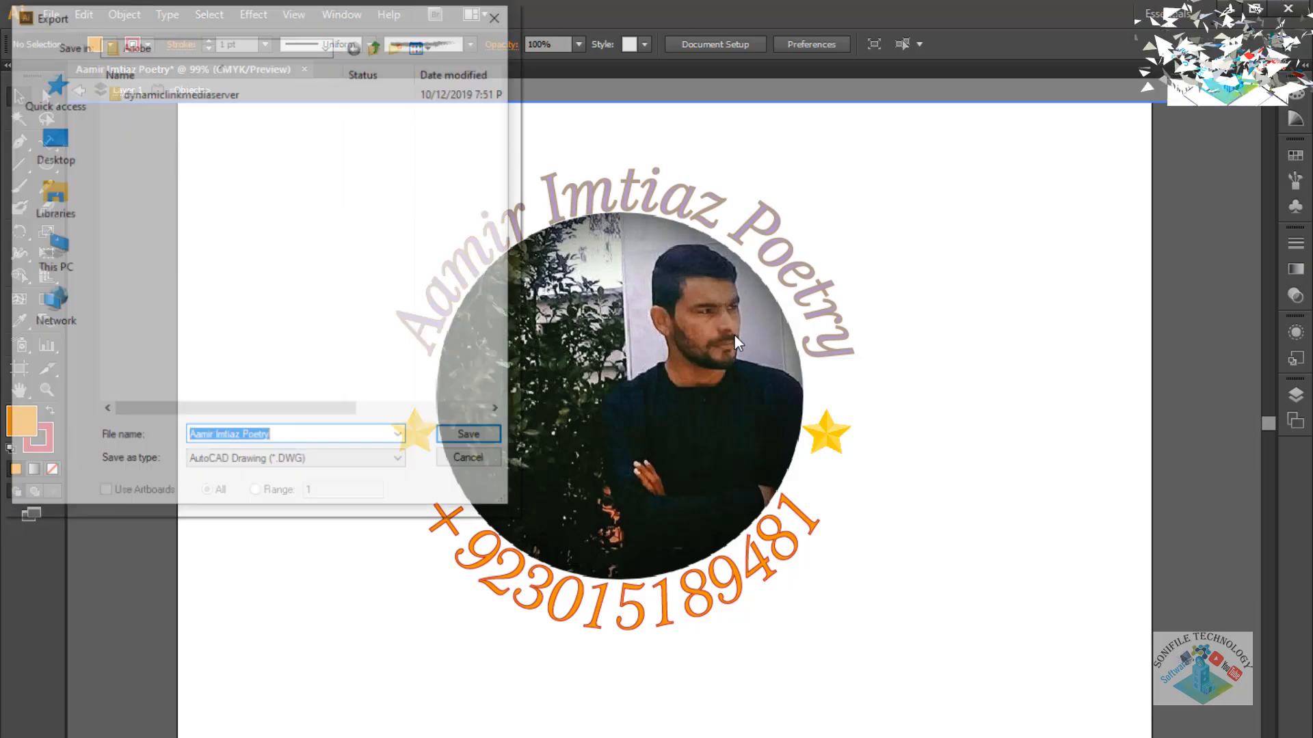
{"action": "left_click", "coordinate": [365, 465]}
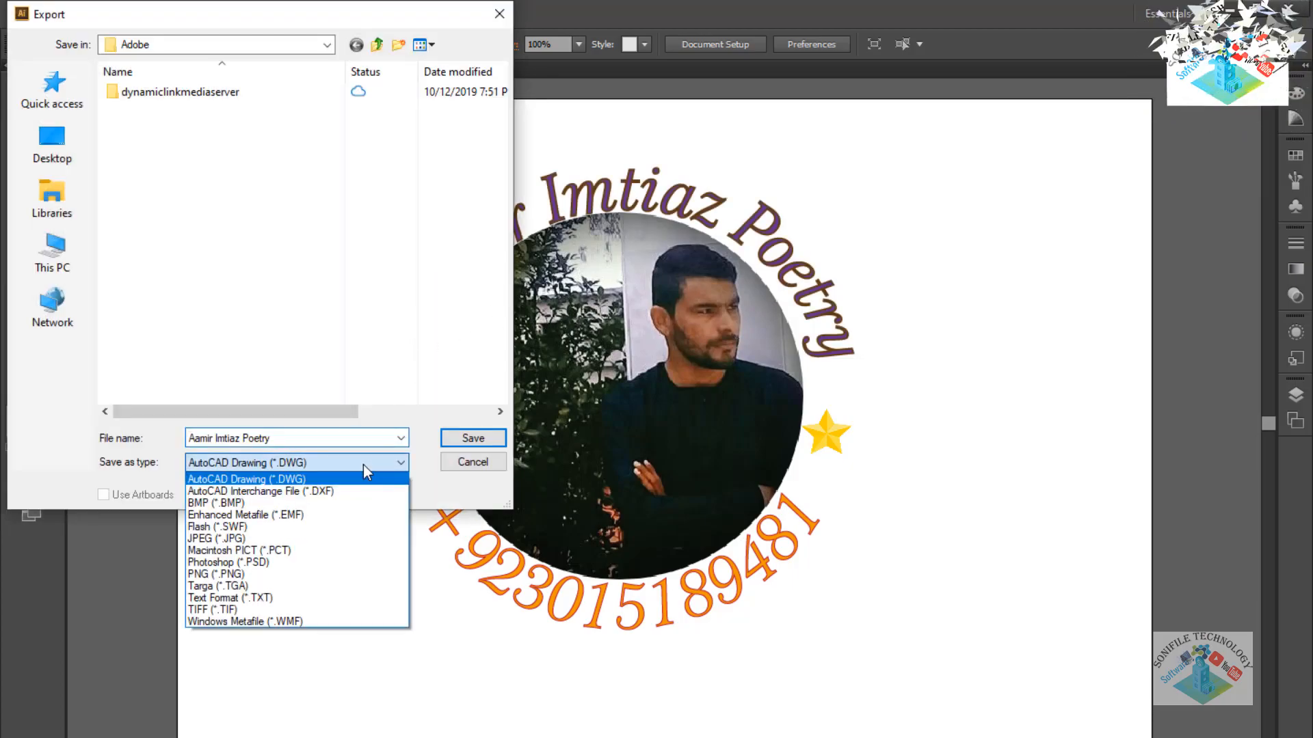
{"action": "left_click", "coordinate": [315, 574]}
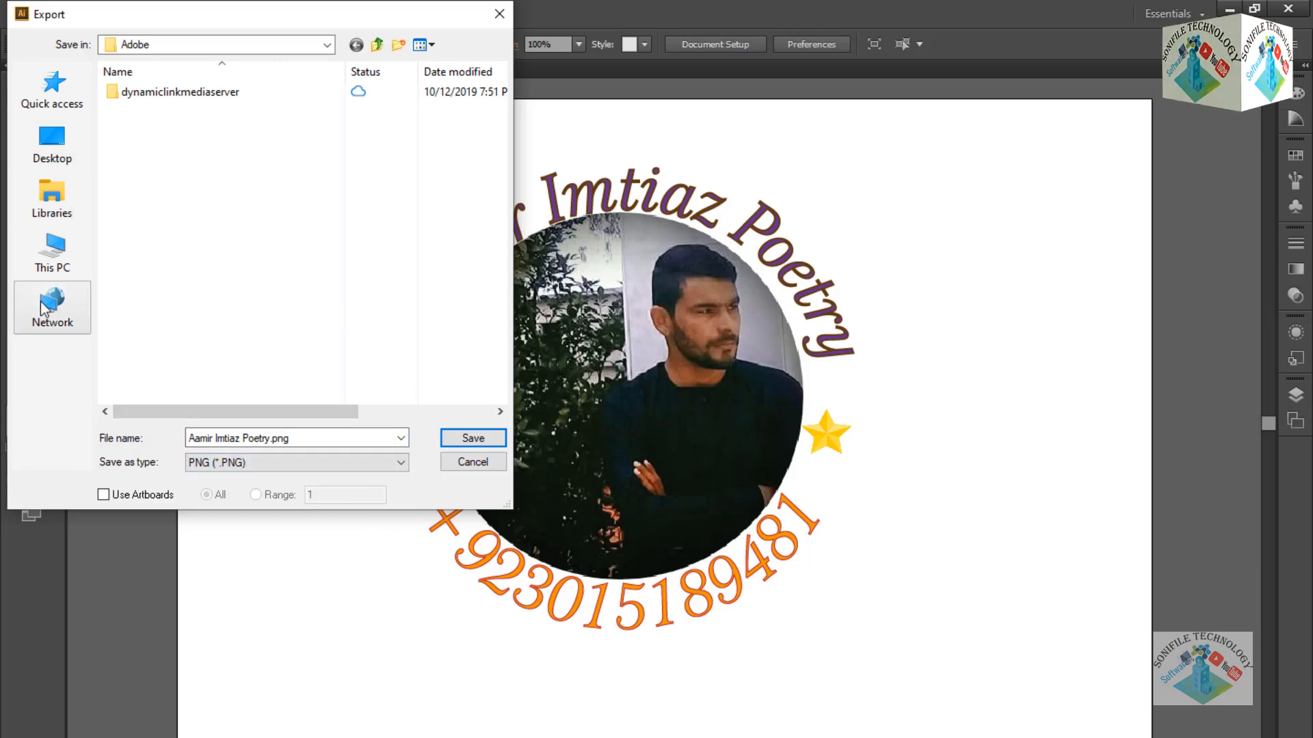
{"action": "left_click", "coordinate": [55, 260]}
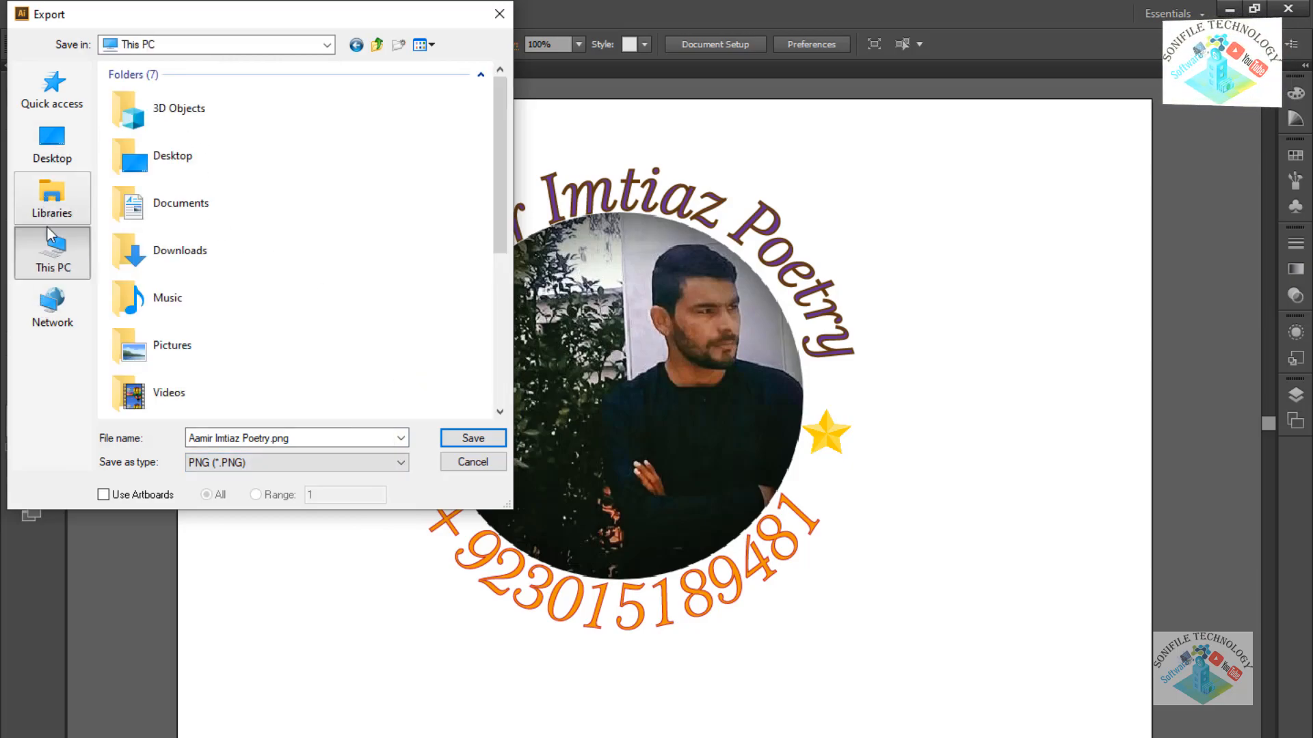
{"action": "left_click", "coordinate": [171, 254]}
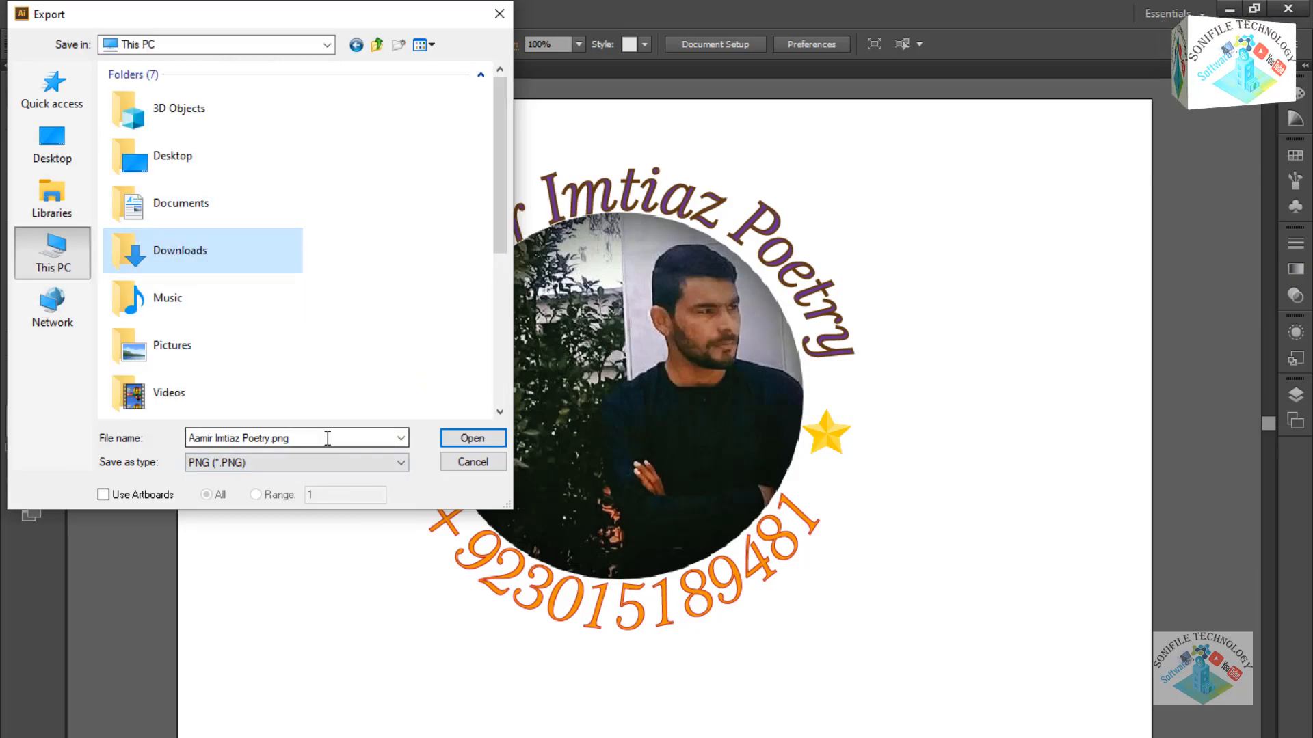
{"action": "double_click", "coordinate": [200, 250]}
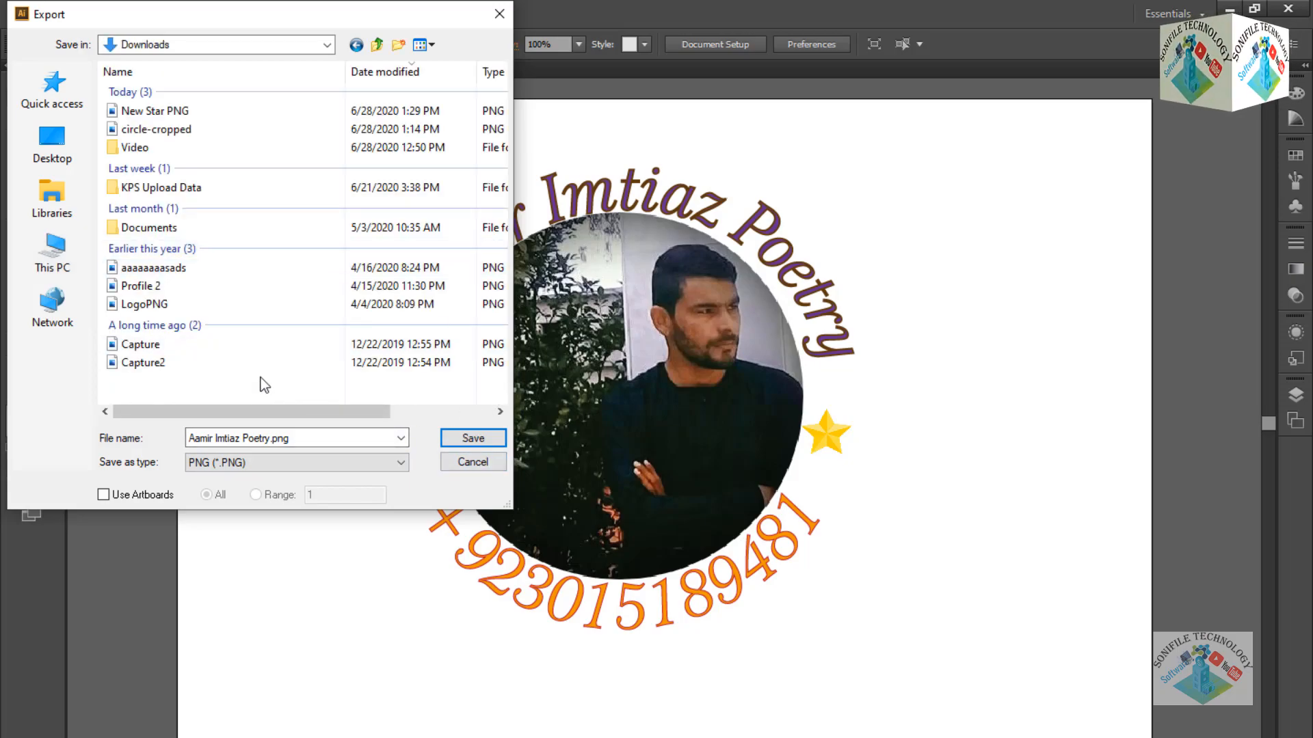
{"action": "left_click", "coordinate": [471, 443]}
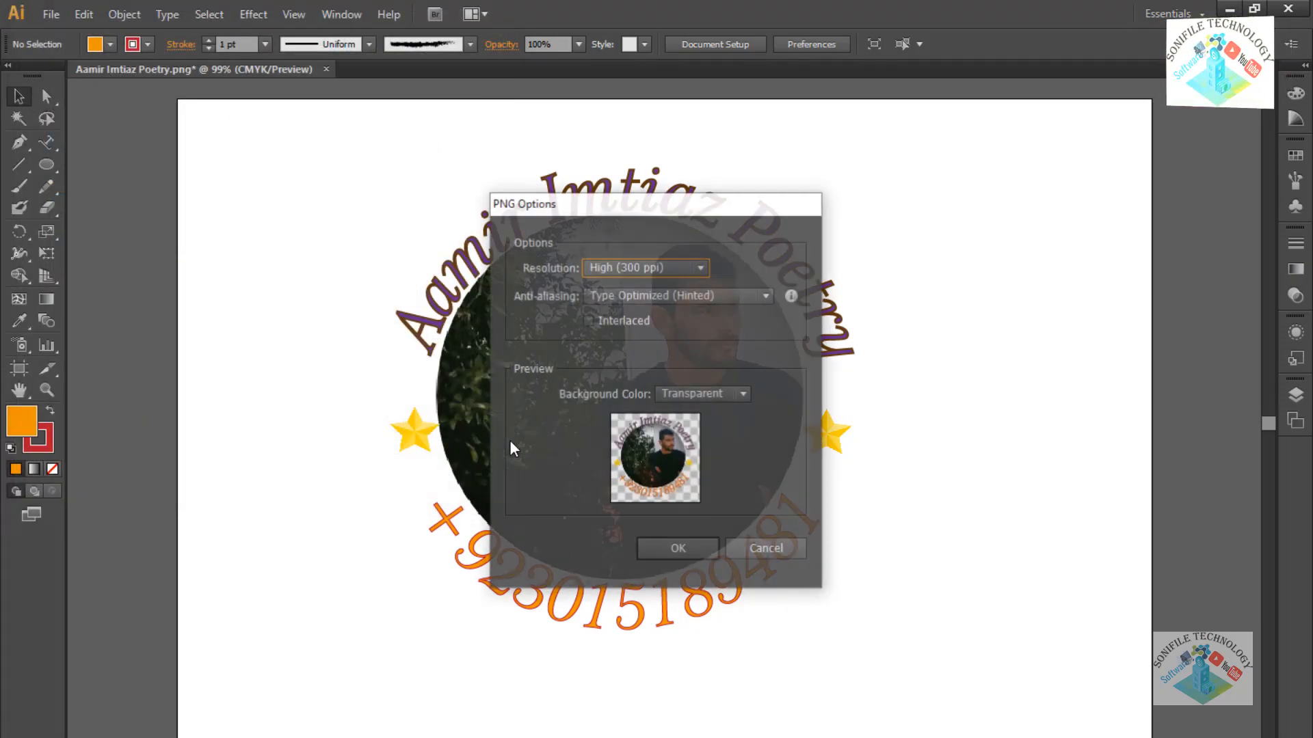
Confirm the PNG options at High (300 ppi) with Type Optimized anti-aliasing.
{"action": "left_click", "coordinate": [662, 270]}
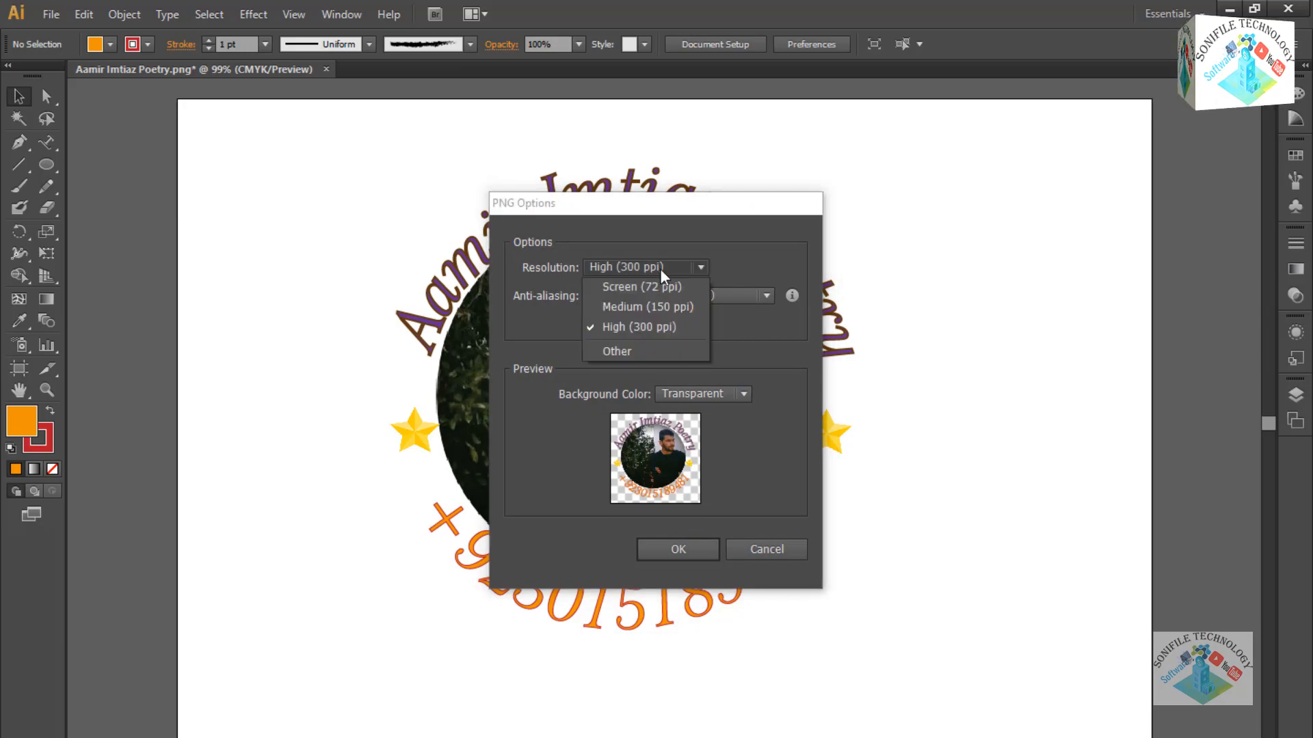
{"action": "left_click", "coordinate": [660, 327]}
{"action": "left_click", "coordinate": [684, 298]}
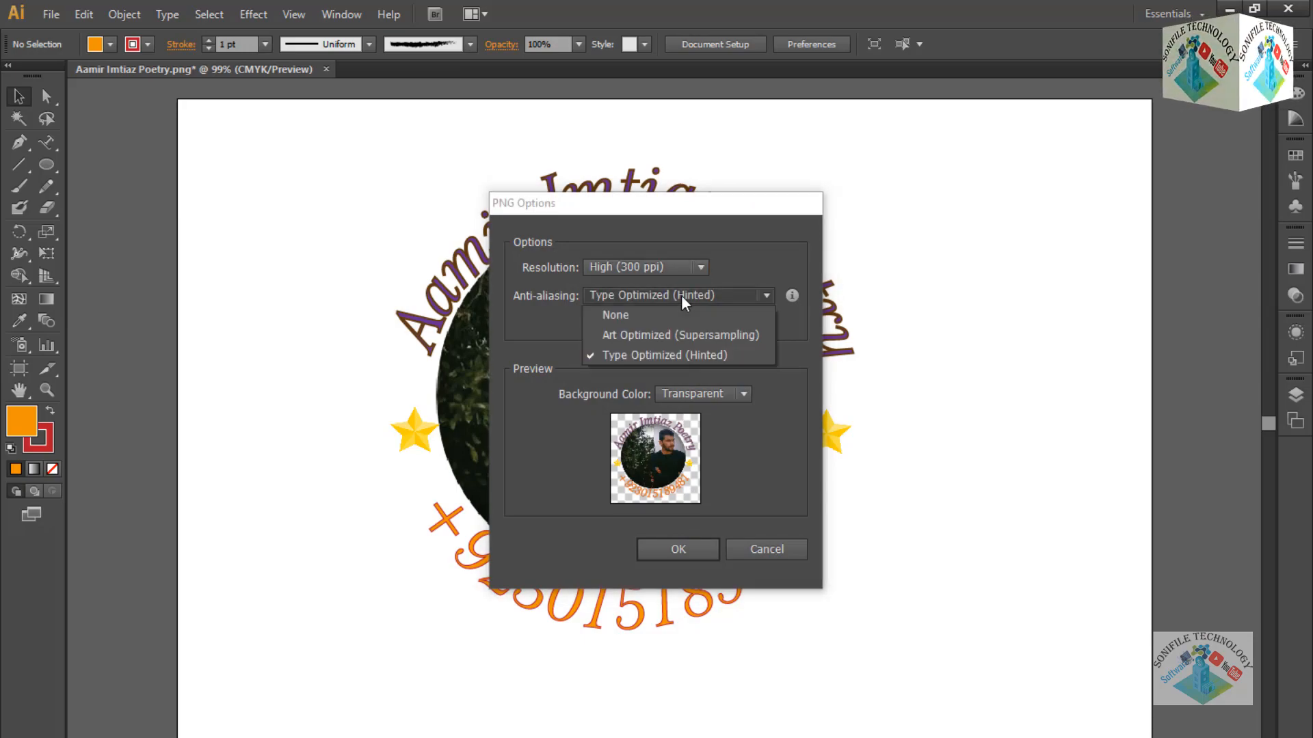
{"action": "left_click", "coordinate": [684, 303]}
{"action": "left_click", "coordinate": [690, 558]}
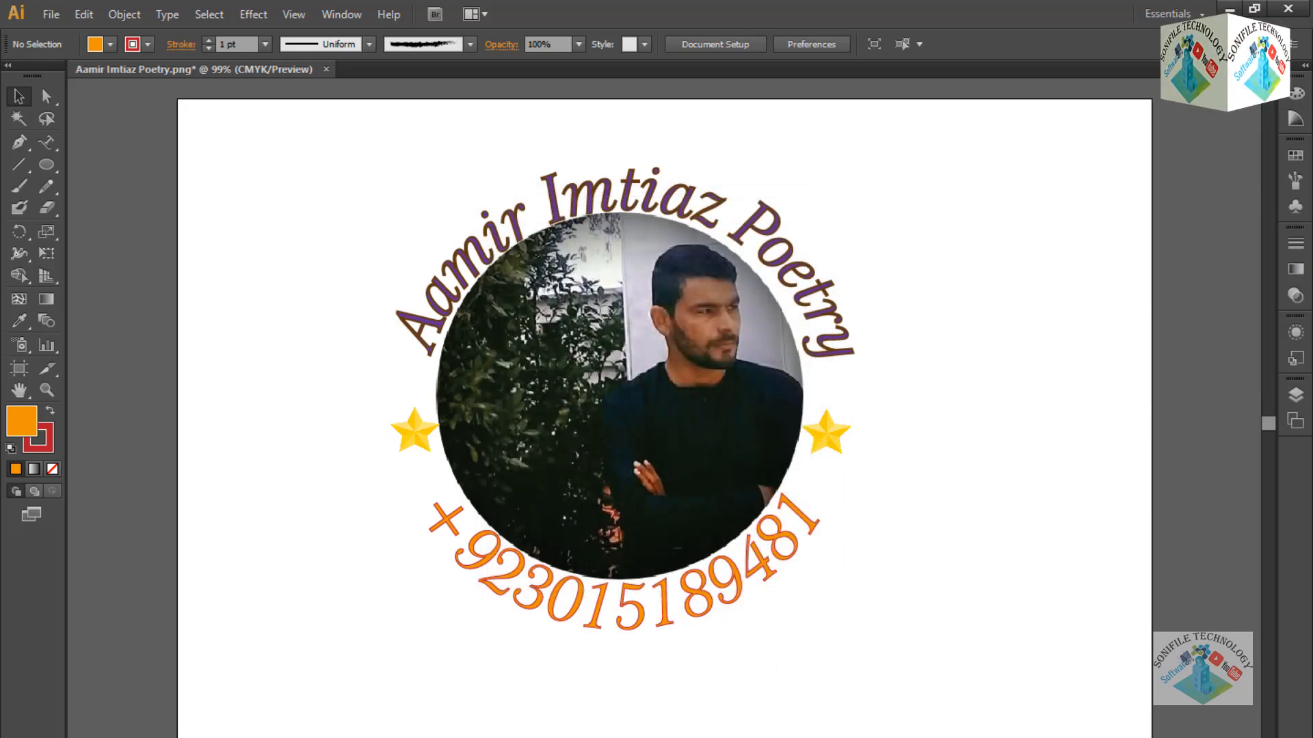
Minimize File Explorer and Illustrator, then view the exported badge PNG in Windows Photos.
{"action": "key", "text": "alt+Tab"}
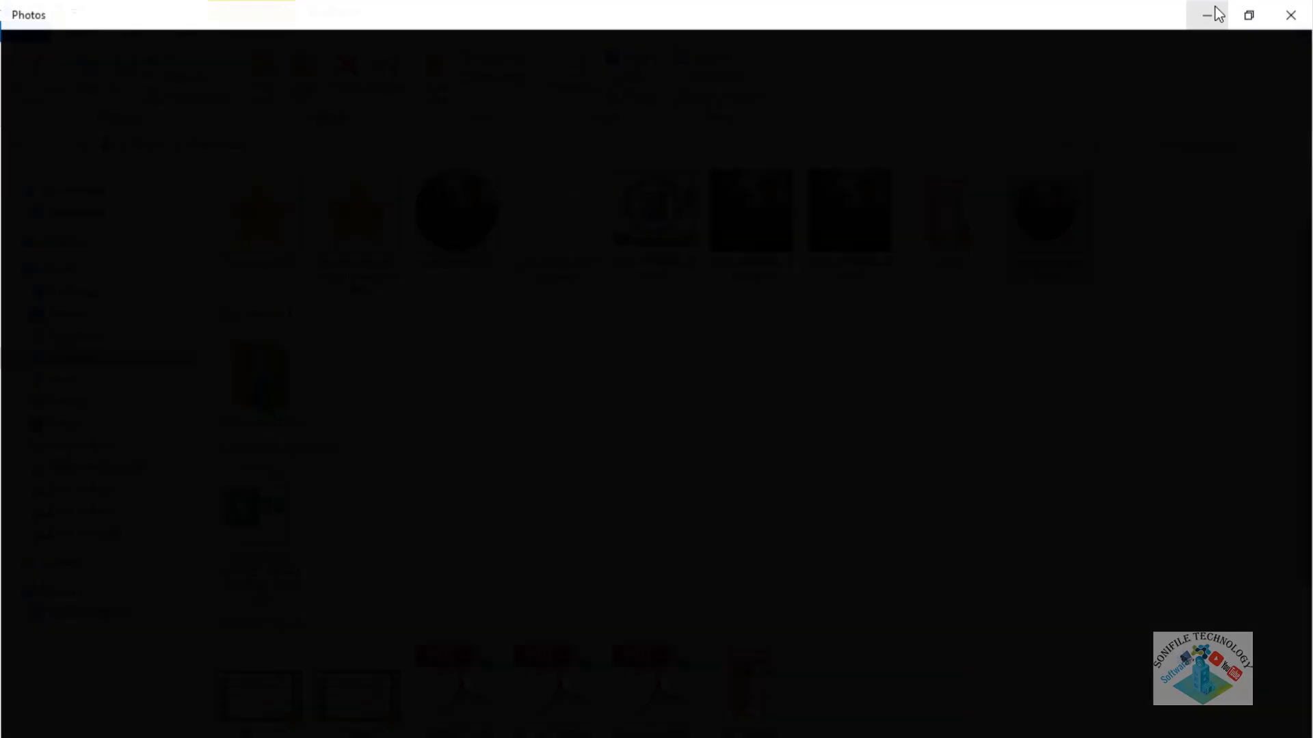
{"action": "left_click", "coordinate": [1213, 14]}
{"action": "left_click", "coordinate": [1213, 11]}
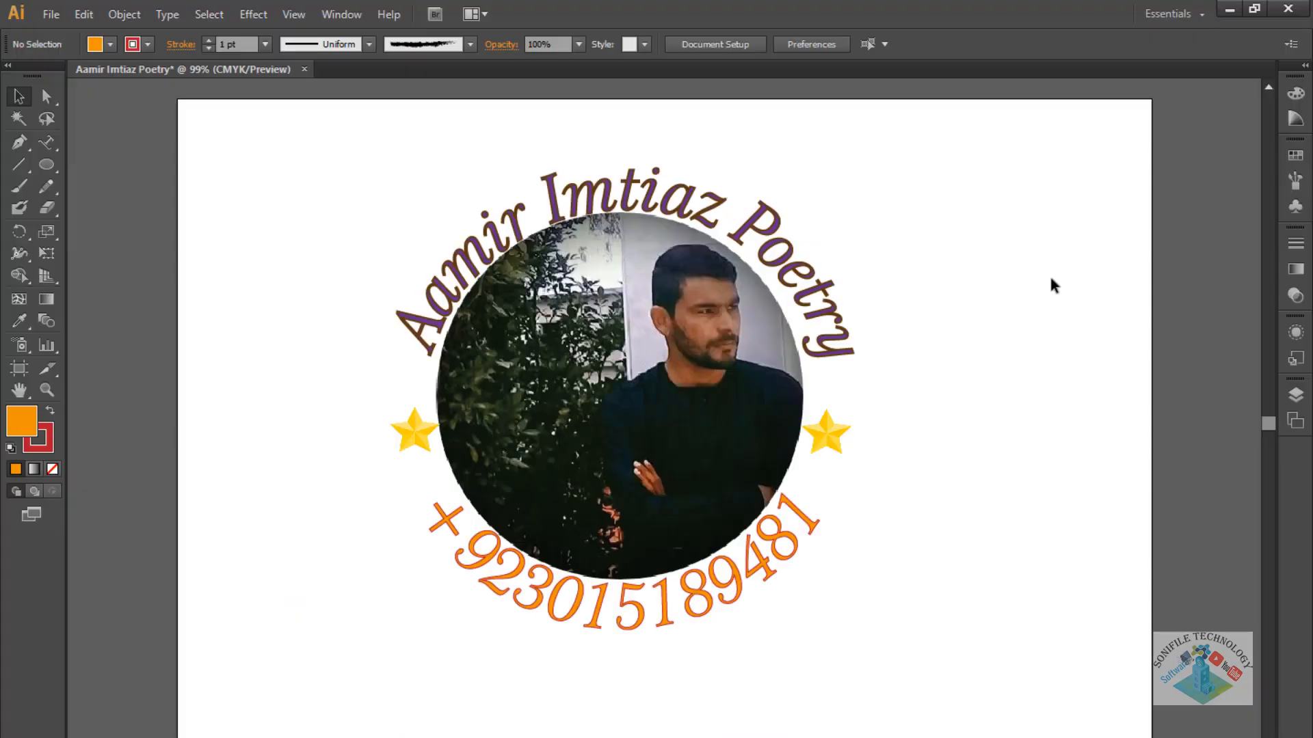
{"action": "left_click", "coordinate": [1228, 12]}
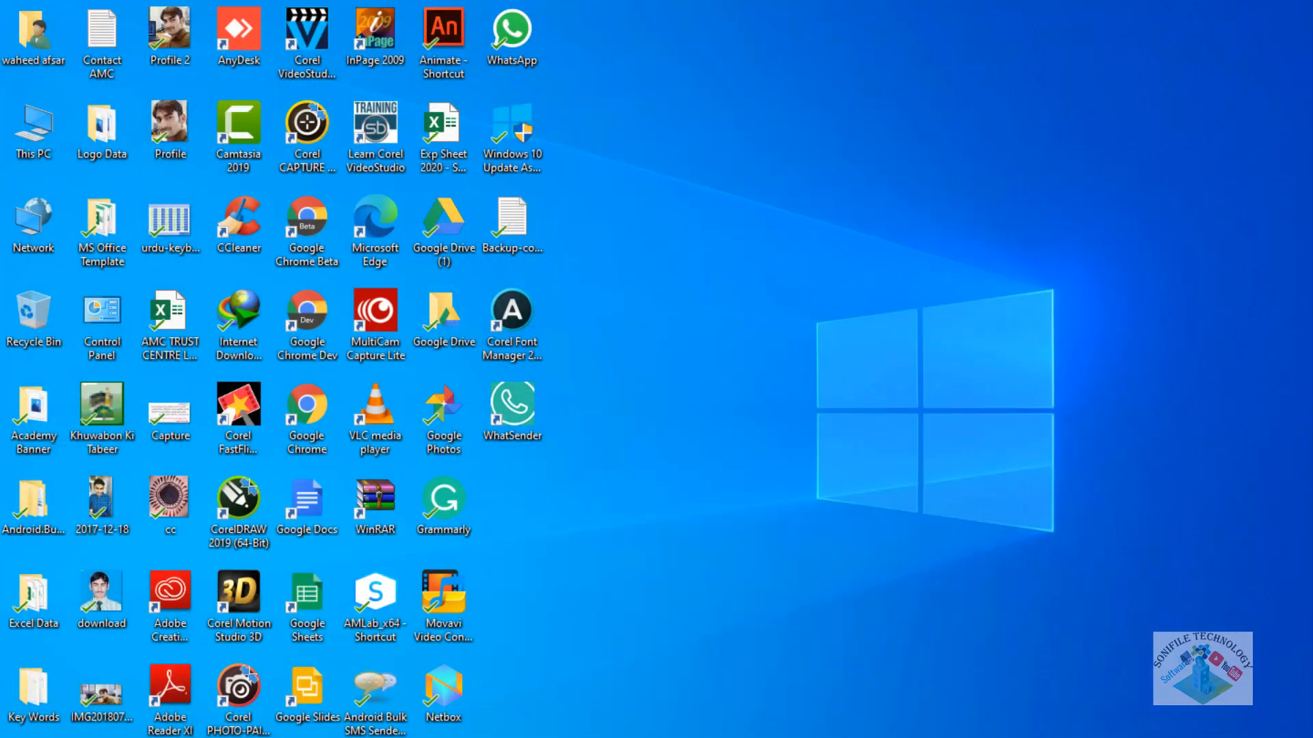
{"action": "left_click", "coordinate": [1017, 712]}
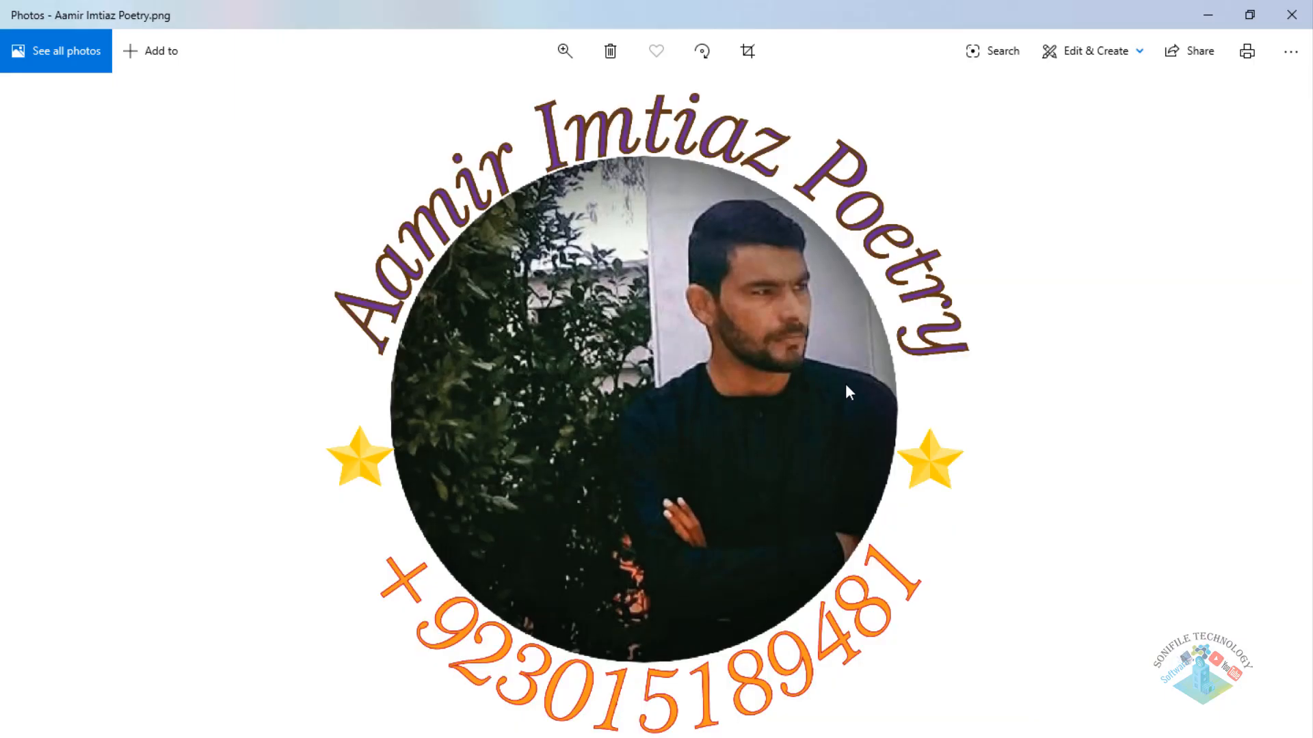